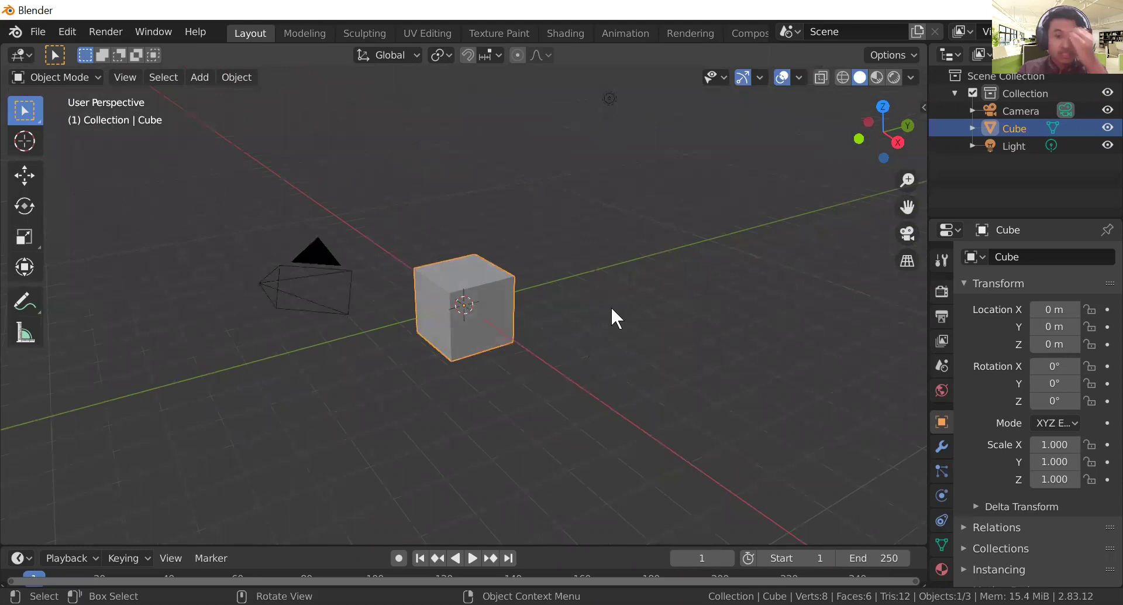
Step: Move the cube up along the Z axis to a height of about 1.04 m, resting on the ground line
scroll(444, 283, "up", 2)
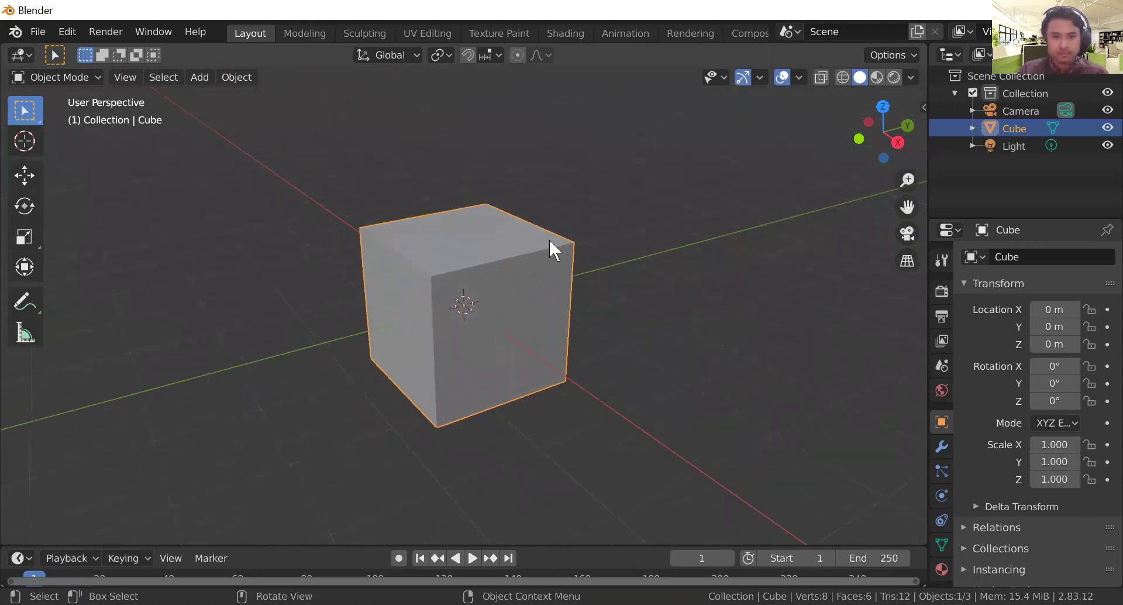
middle_click_drag(676, 263, 773, 234)
left_click(876, 140)
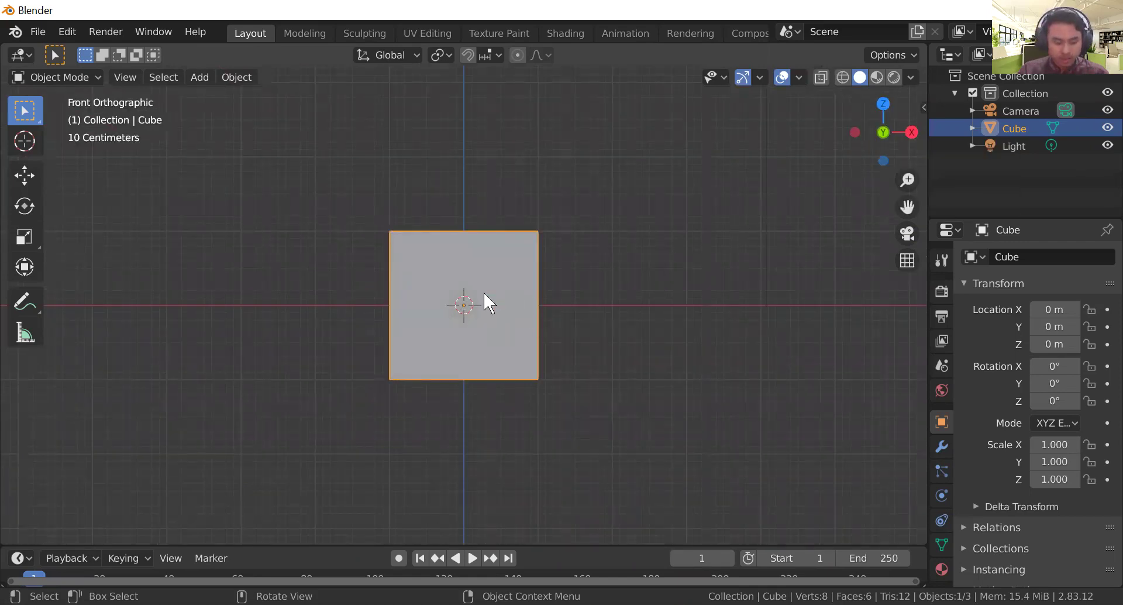
key("g")
key("z")
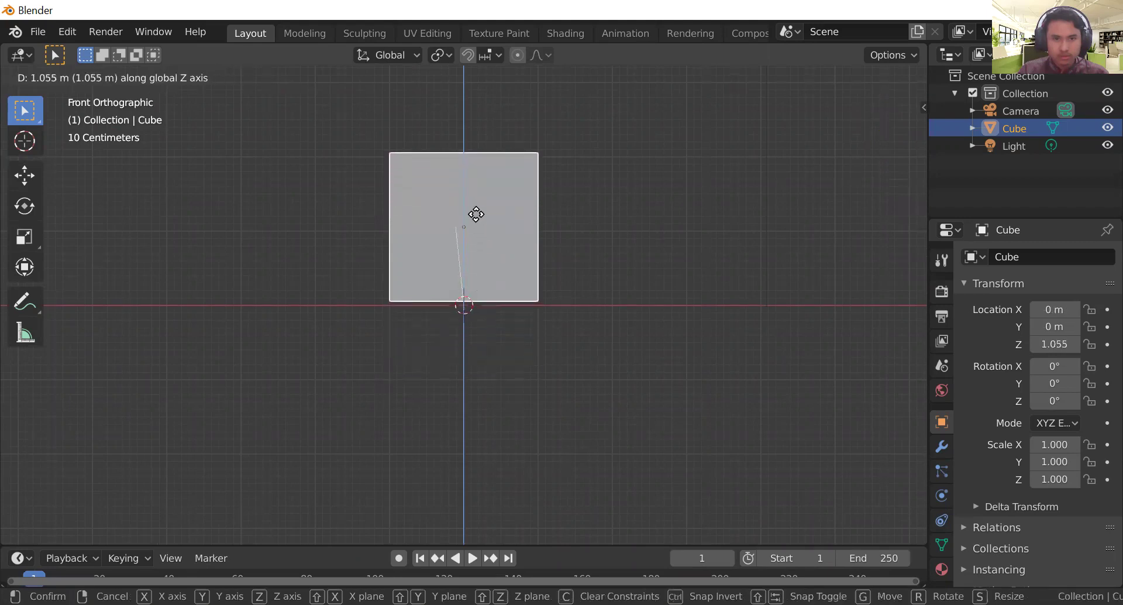
left_click(477, 215)
Step: Stretch the cube along the X axis to a scale of about 5.96
middle_click_drag(608, 219, 410, 252)
scroll(509, 264, "down", 4)
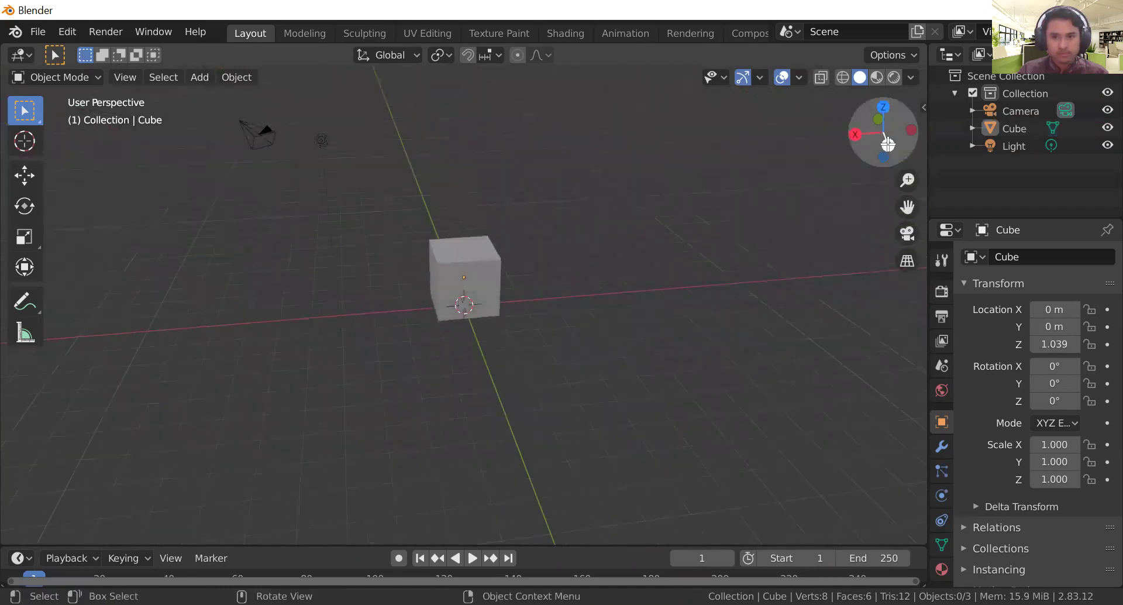
key("ctrl+KP_1")
left_click(476, 268)
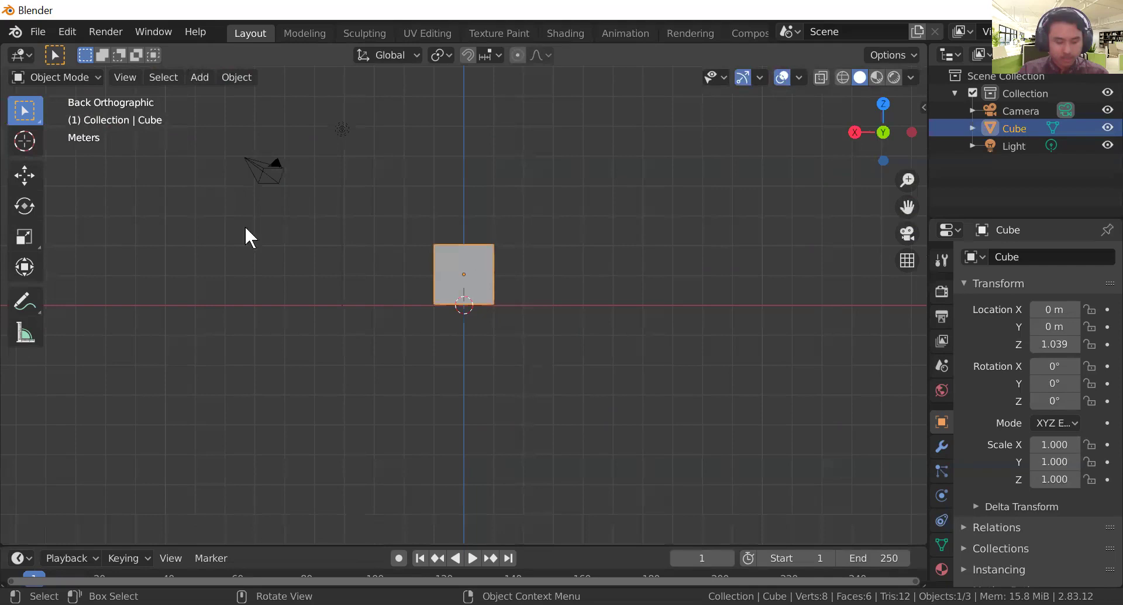
left_click(24, 236)
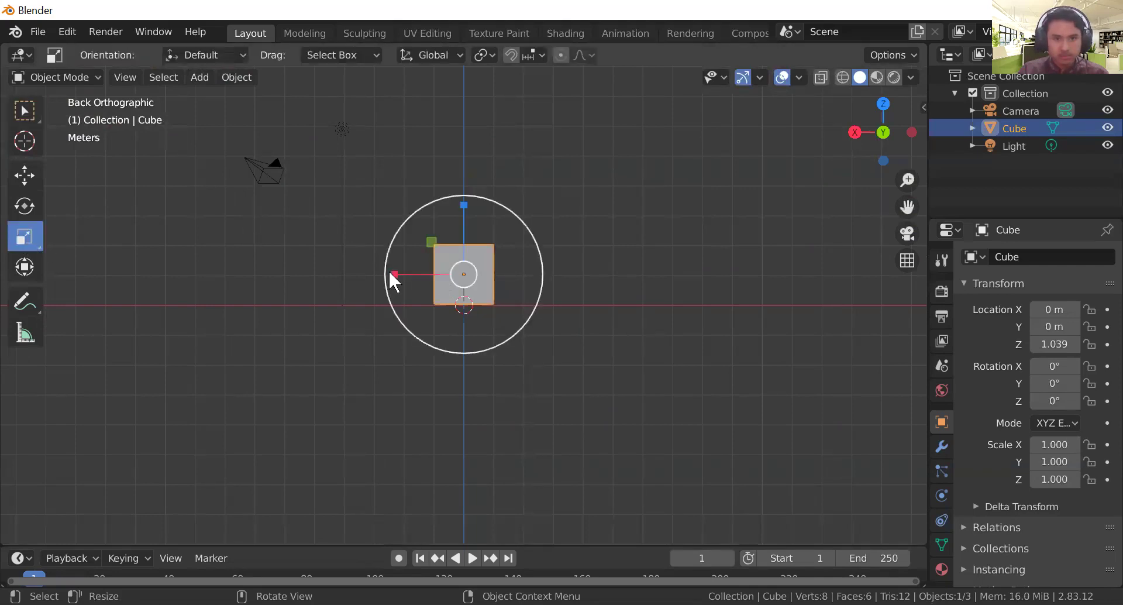
left_click_drag(390, 271, 2, 229)
Step: Widen the stretched block along the Y axis to a scale of about 3.96
middle_click_drag(491, 375, 673, 421)
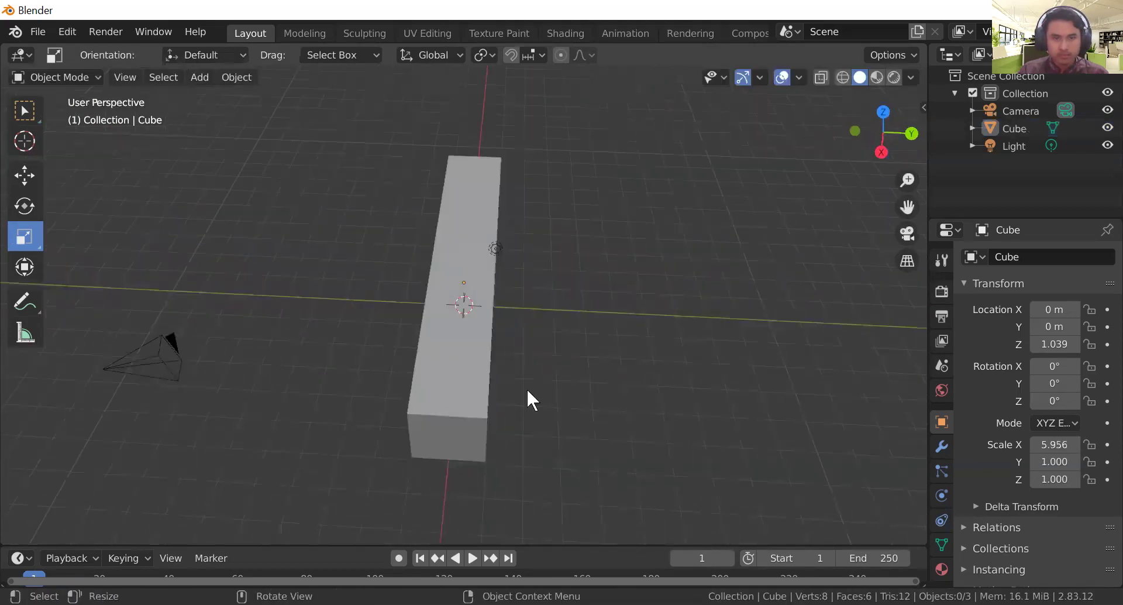
left_click(441, 372)
left_click_drag(532, 282, 751, 311)
left_click(707, 395)
Step: Flatten the block along the Z axis to a scale of about 0.588
middle_click_drag(707, 395, 786, 315)
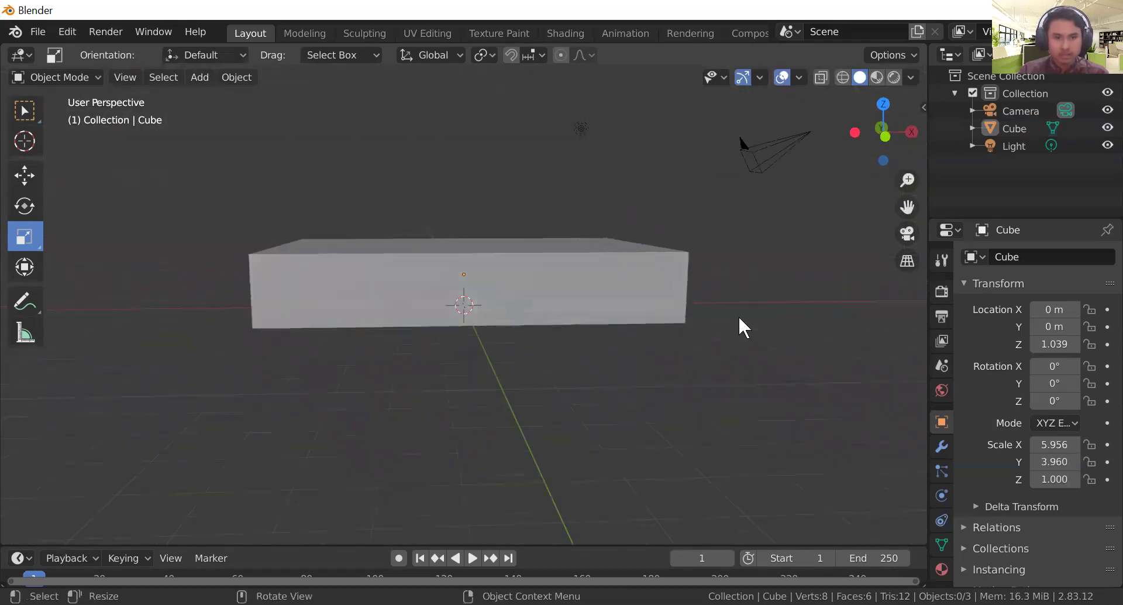
left_click(587, 288)
left_click_drag(460, 202, 465, 235)
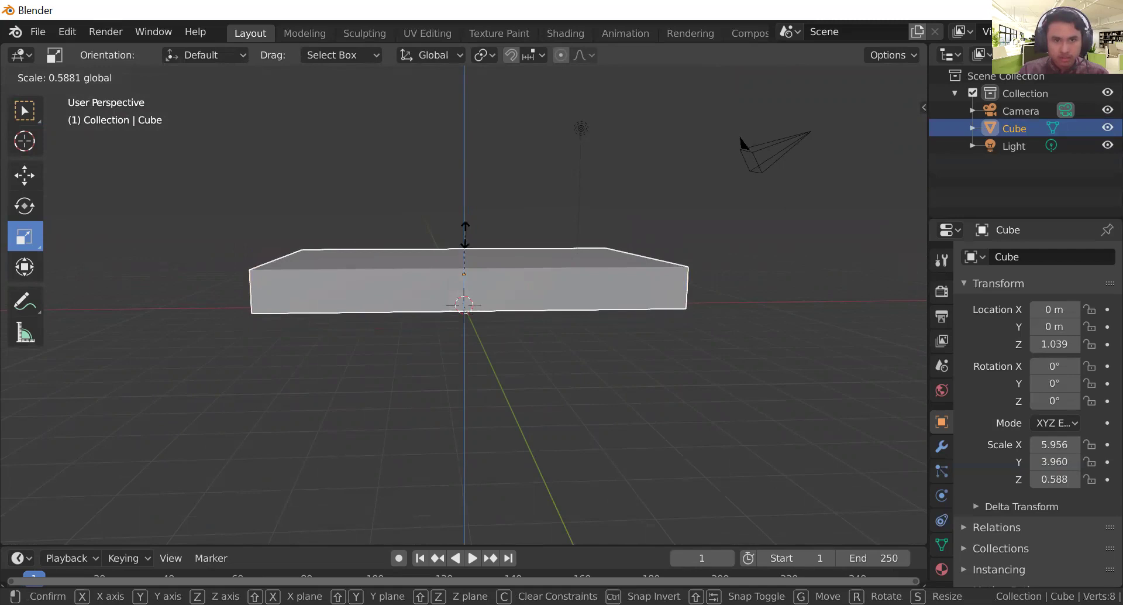
left_click_drag(465, 235, 465, 235)
left_click(548, 353)
Step: Raise the flattened block along the Z axis to a height of about 1.705 m
mouse_move(548, 353)
middle_mouse_down()
mouse_move(538, 334)
mouse_move(544, 342)
middle_mouse_up()
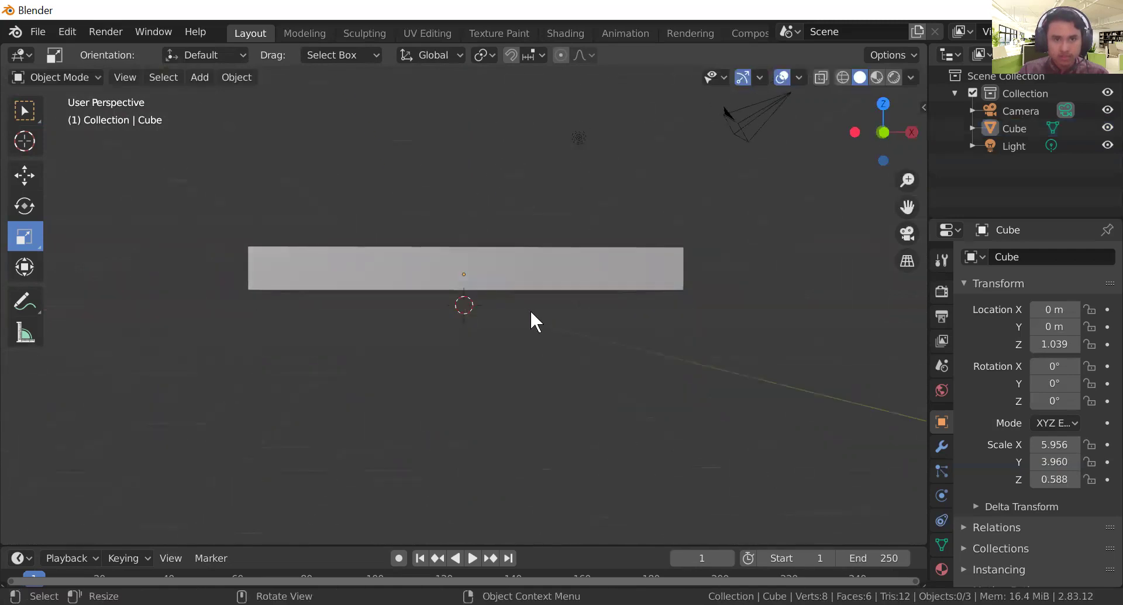
left_click(883, 133)
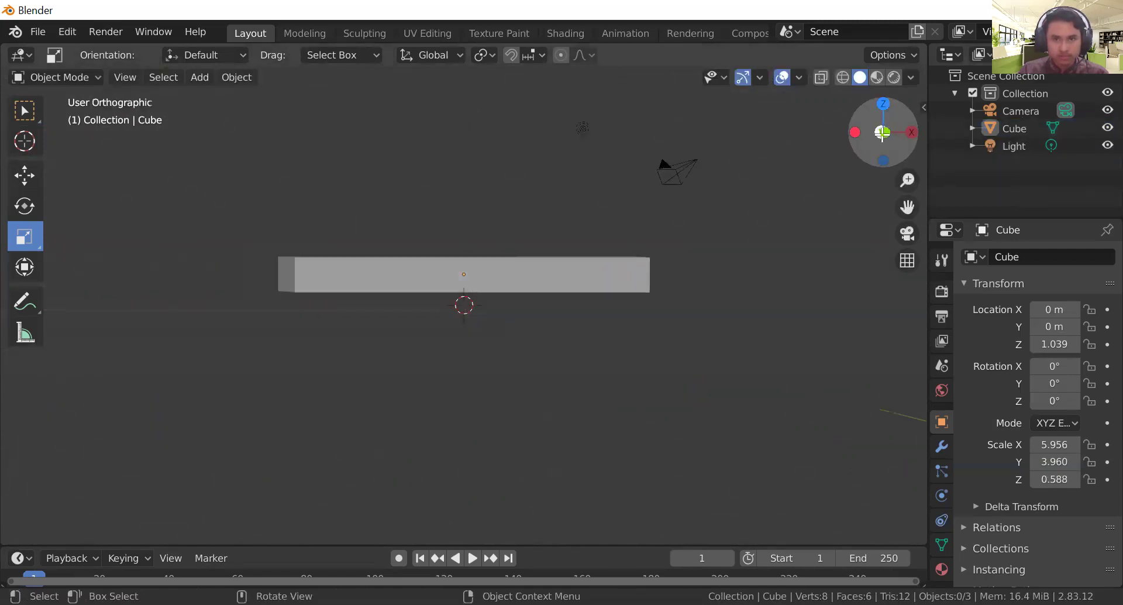
left_click(412, 274)
key("g")
key("z")
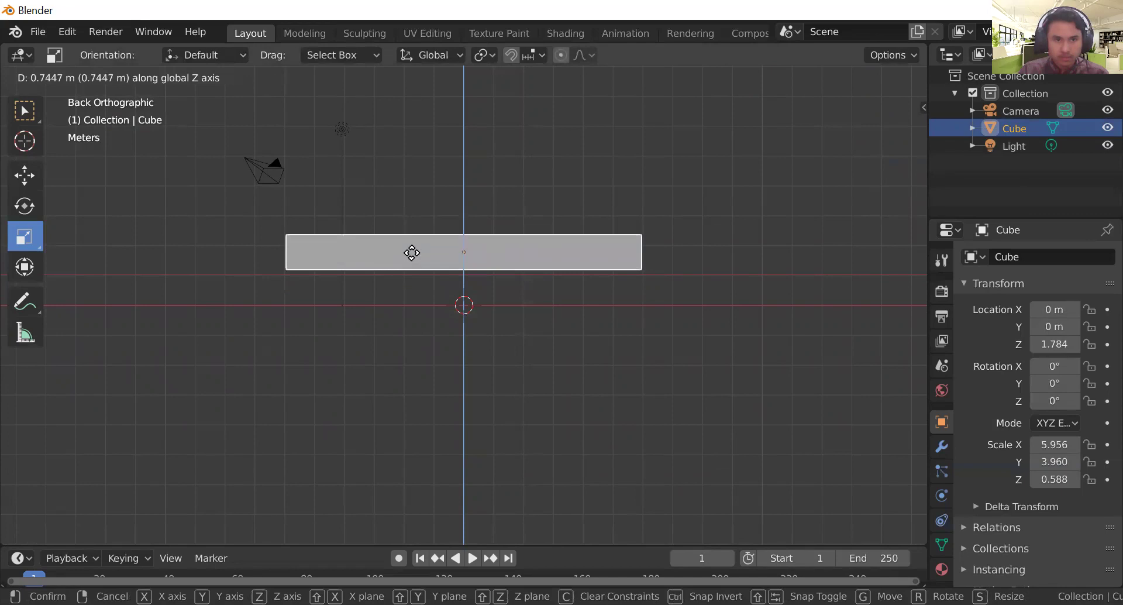
left_click(412, 254)
left_click(663, 331)
Step: Examine the flat slab from above, from below and at oblique angles
middle_click_drag(663, 331, 585, 380)
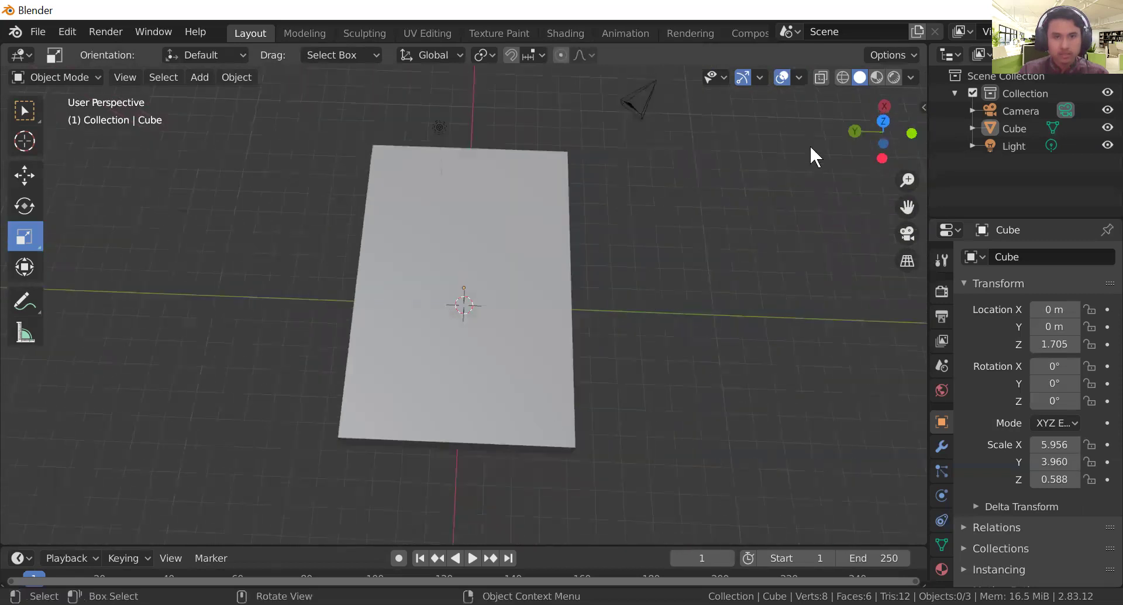
left_click(883, 122)
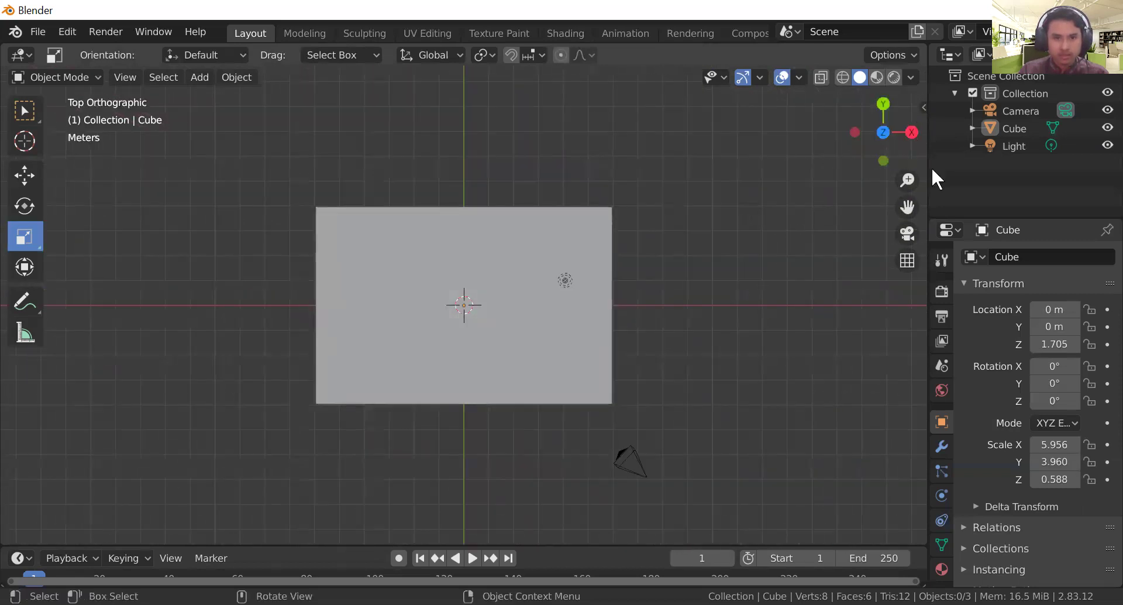
left_click(910, 132)
middle_click_drag(731, 263, 462, 393)
left_click(512, 222)
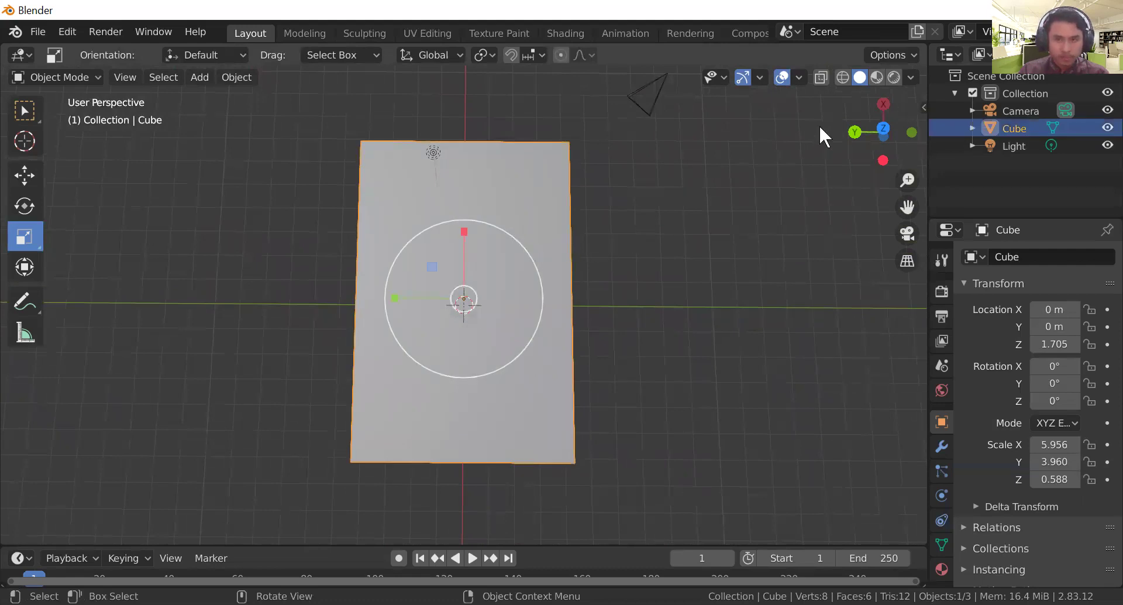
left_click(883, 131)
left_click(884, 131)
middle_click_drag(770, 268, 684, 324)
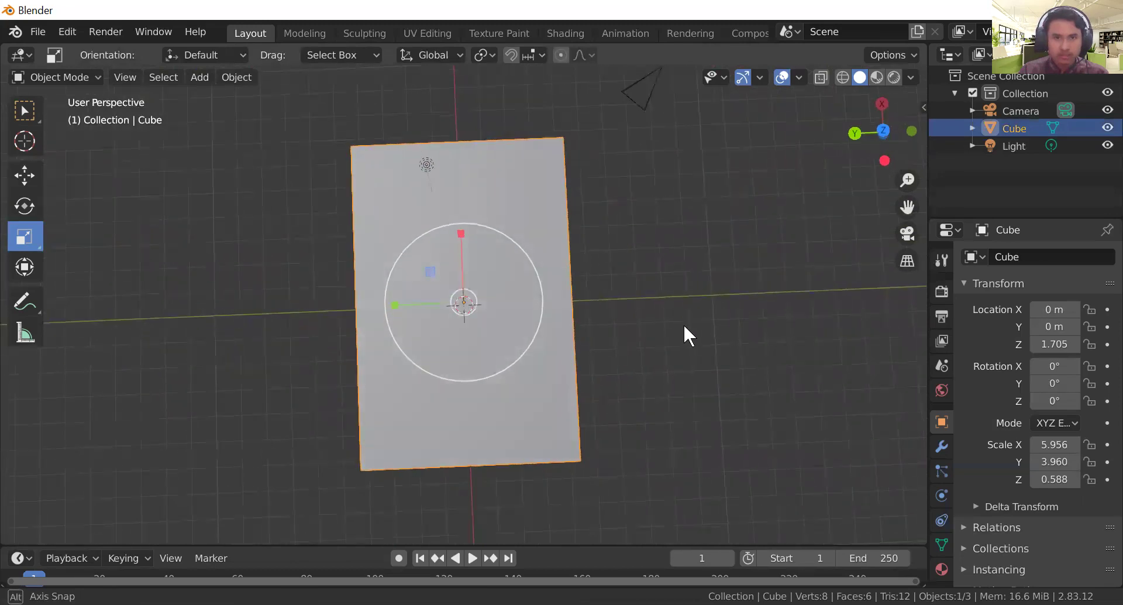
left_click(883, 132)
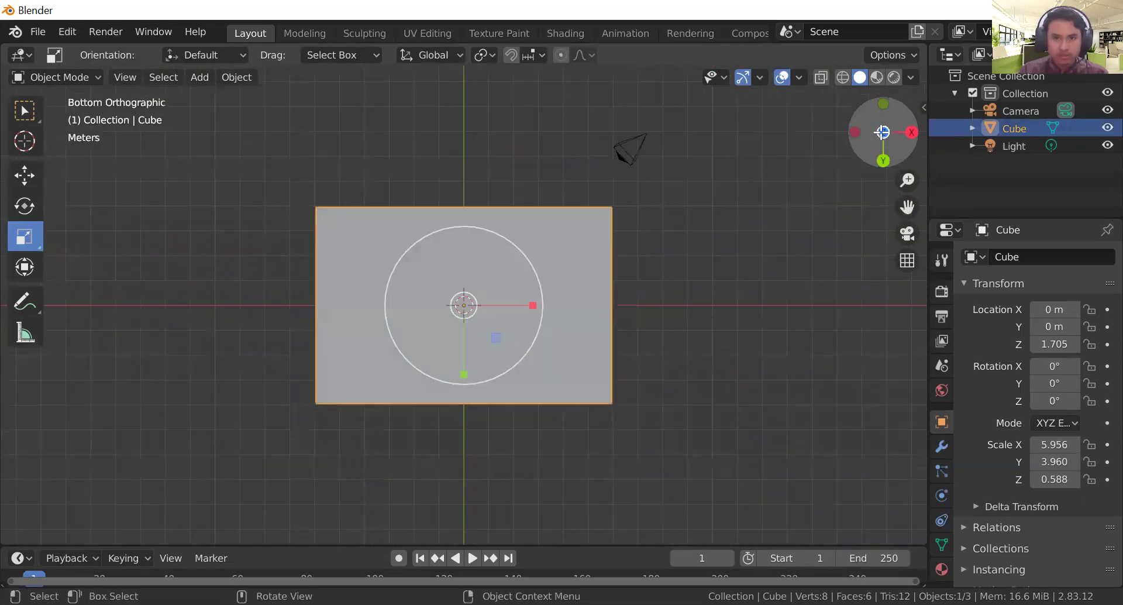
middle_click_drag(728, 265, 746, 139)
left_click(883, 147)
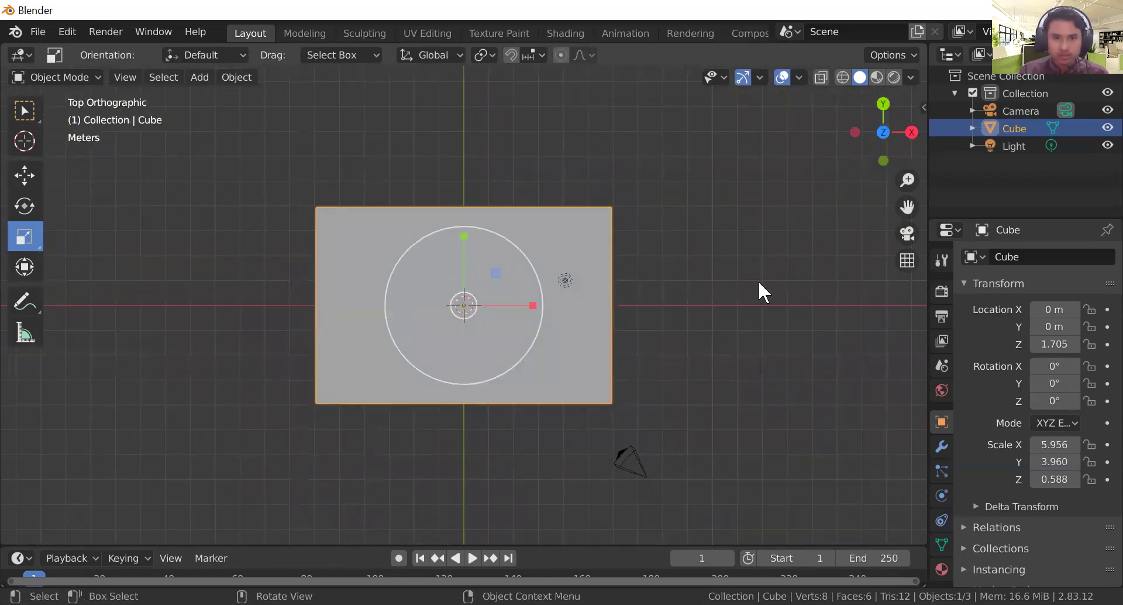
left_click_drag(749, 301, 697, 322)
middle_click_drag(696, 321, 551, 292)
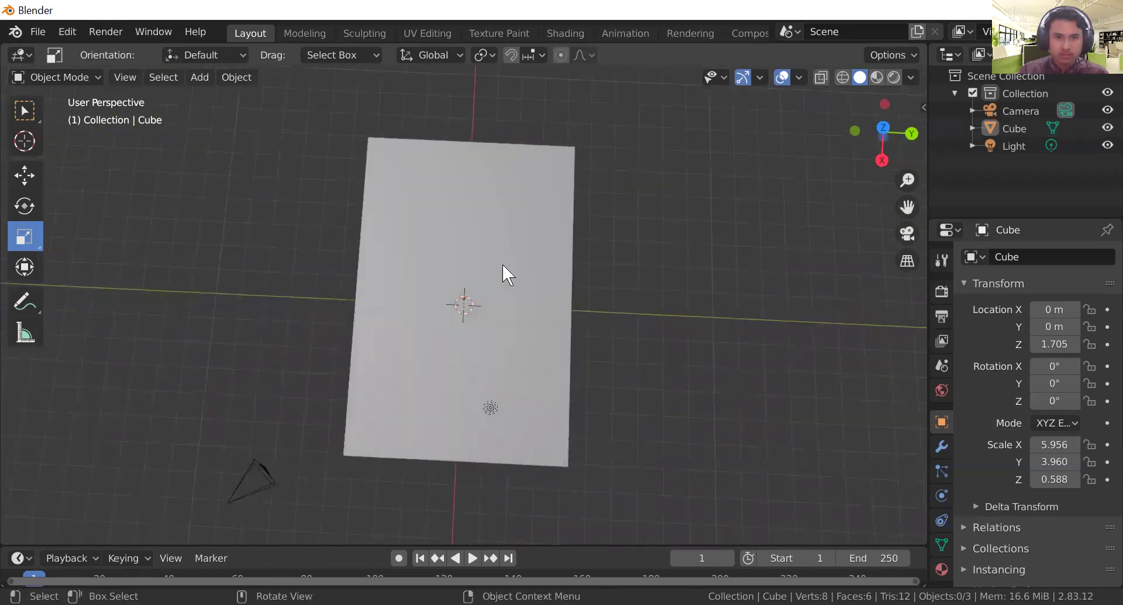
left_click(503, 265)
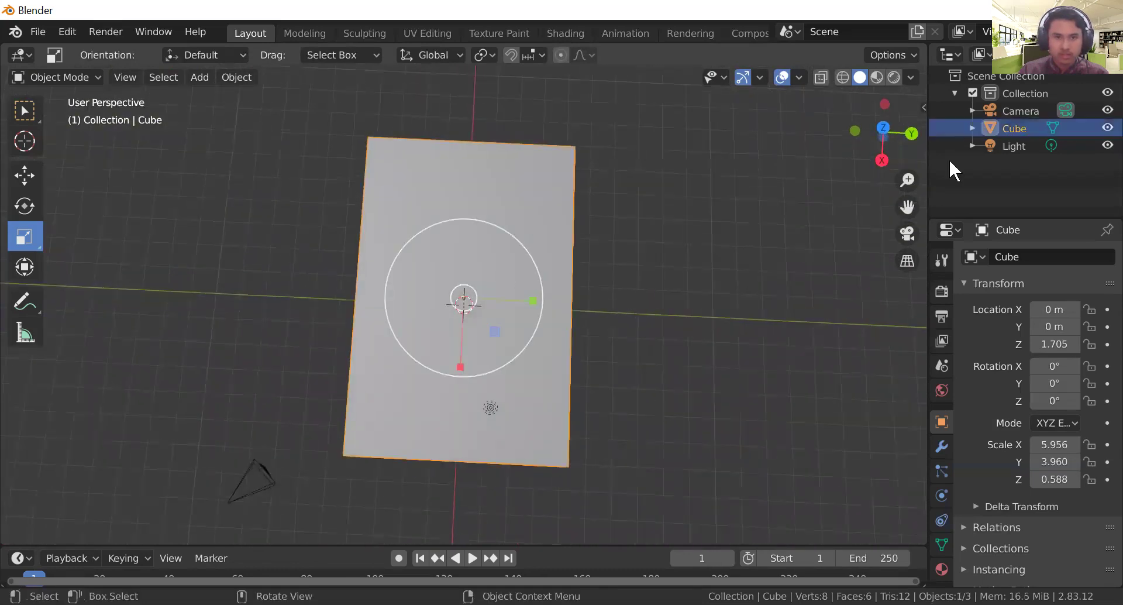
left_click(884, 128)
middle_click_drag(869, 192, 700, 307)
Step: Enter Edit Mode on the slab and try to start a loop cut
key("Tab")
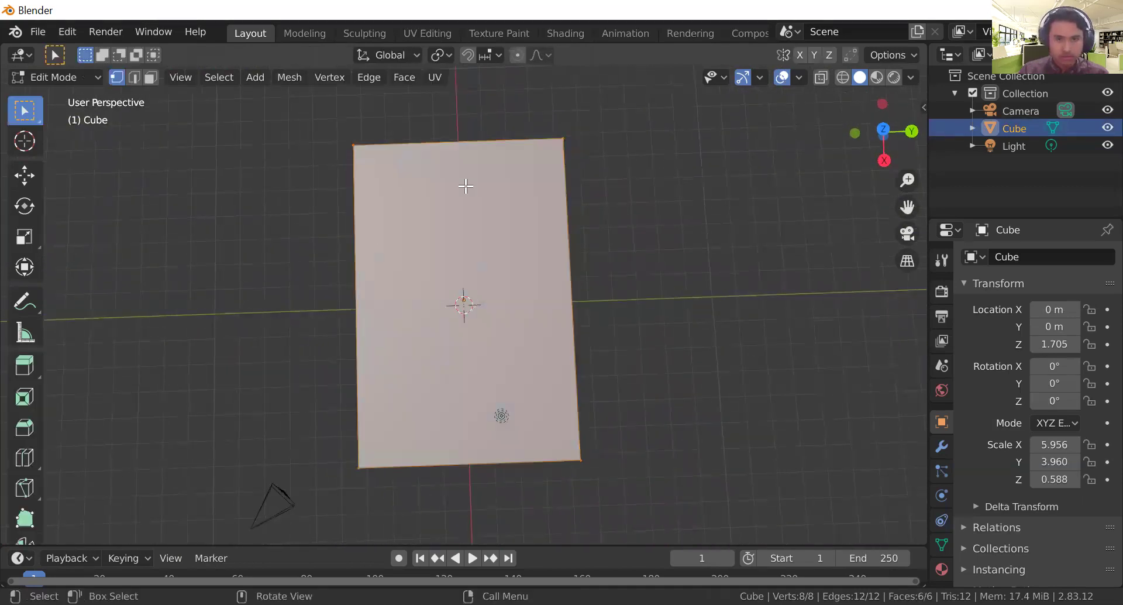
key("ctrl+r")
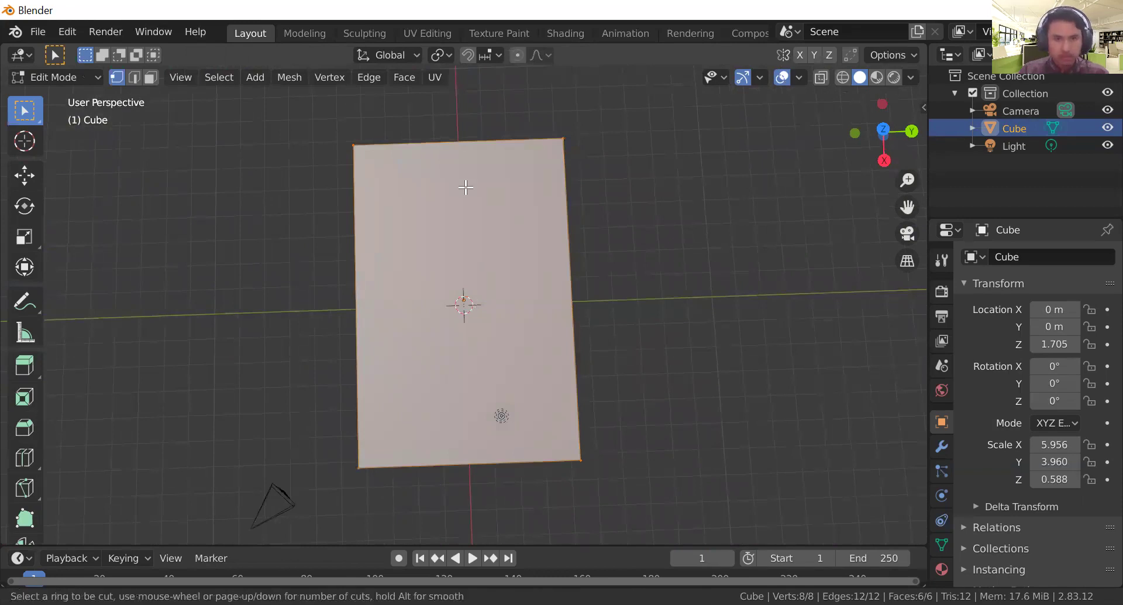
key("Escape")
Step: Start the Shortcut VUr key display with its X offset at 51 and hide the sidebar
left_click(925, 104)
left_click(911, 211)
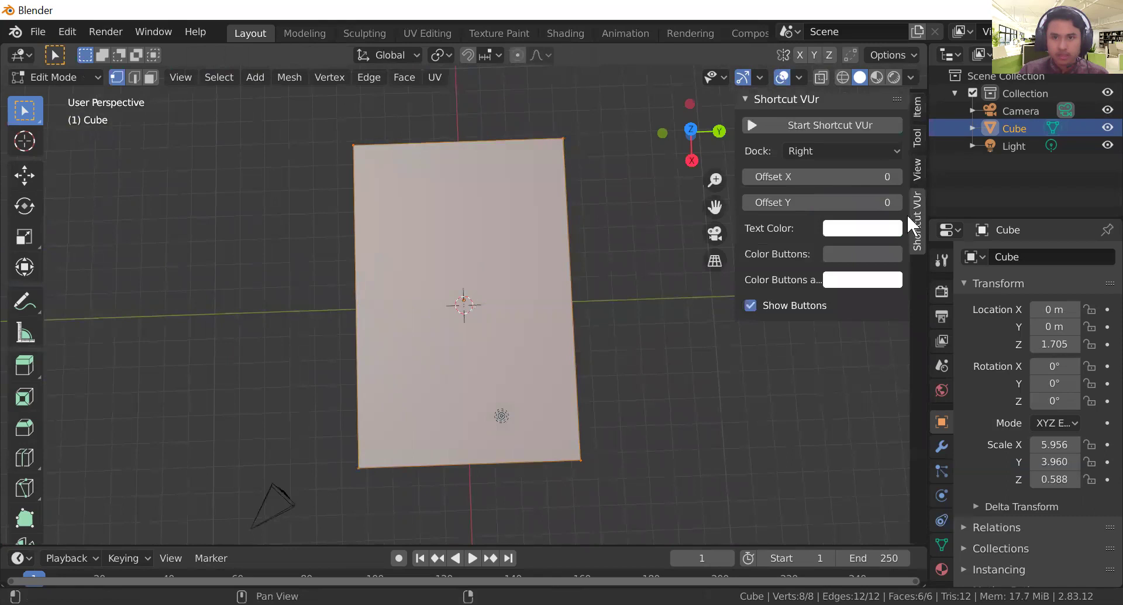
left_click(808, 125)
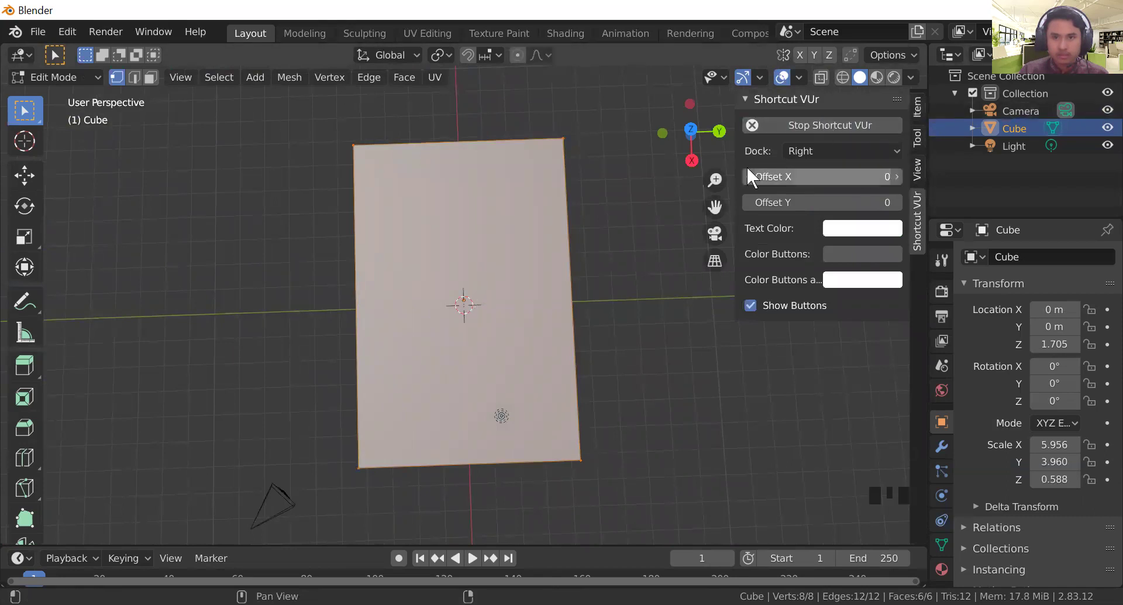
left_click(886, 502)
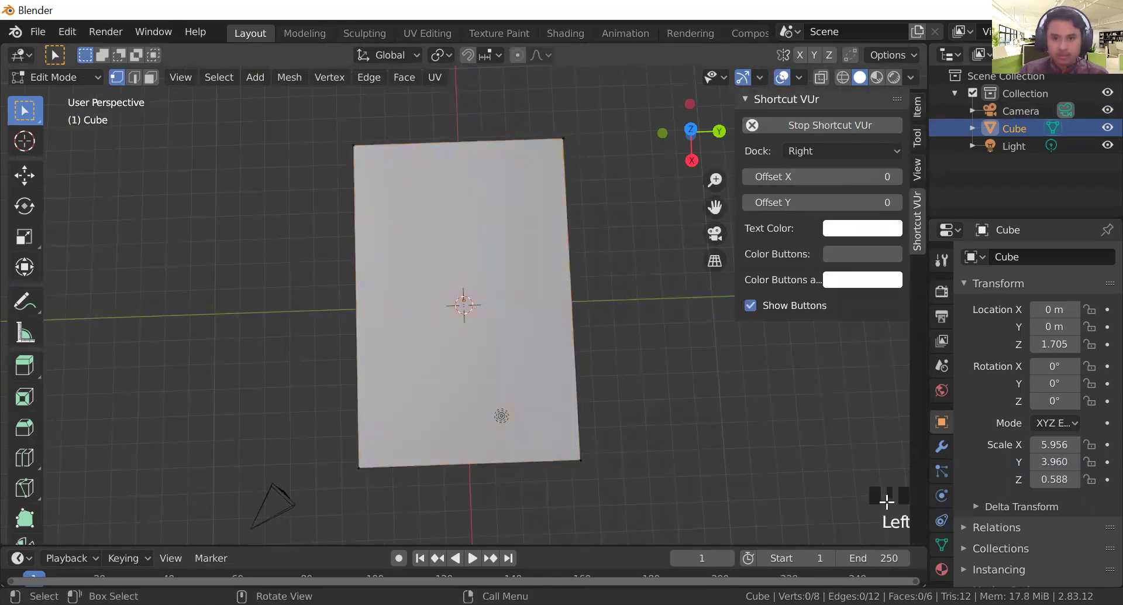
left_click(895, 497)
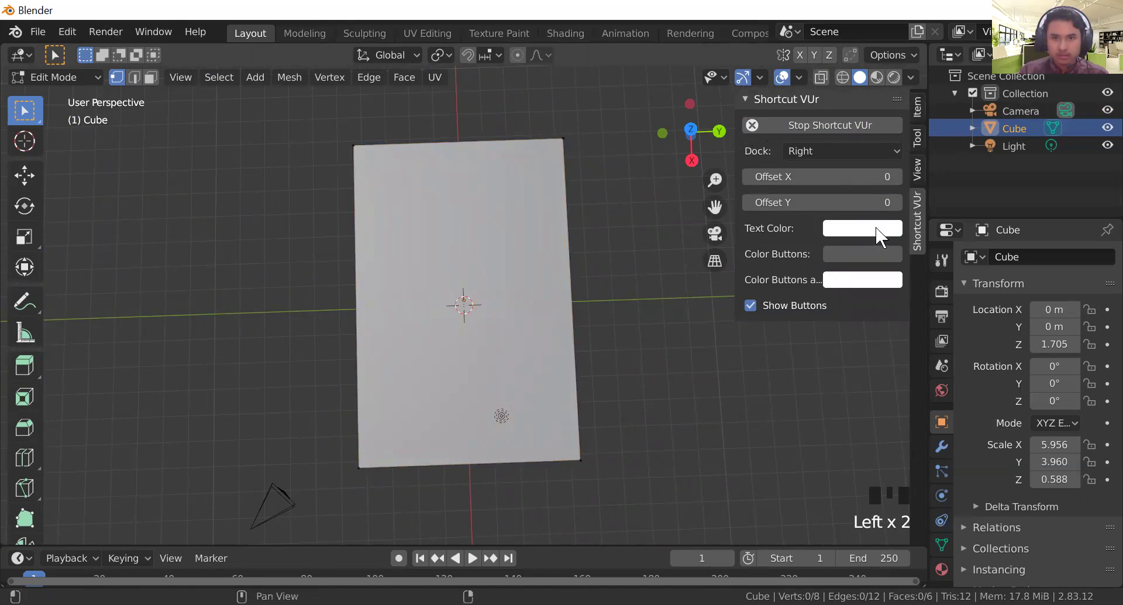
left_click_drag(843, 177, 872, 176)
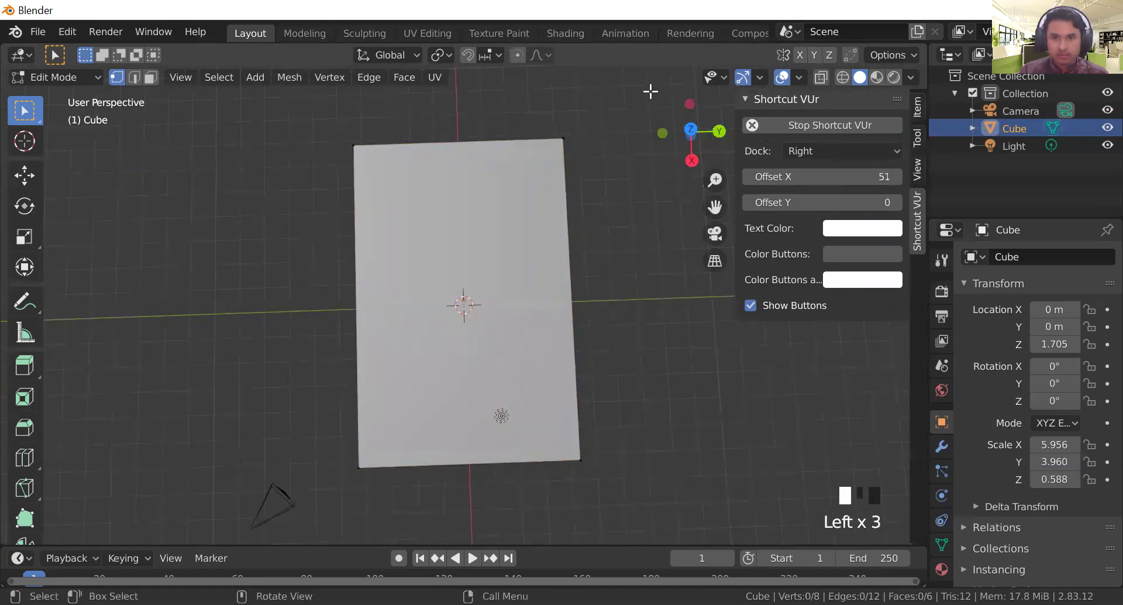
left_click_drag(745, 107, 904, 108)
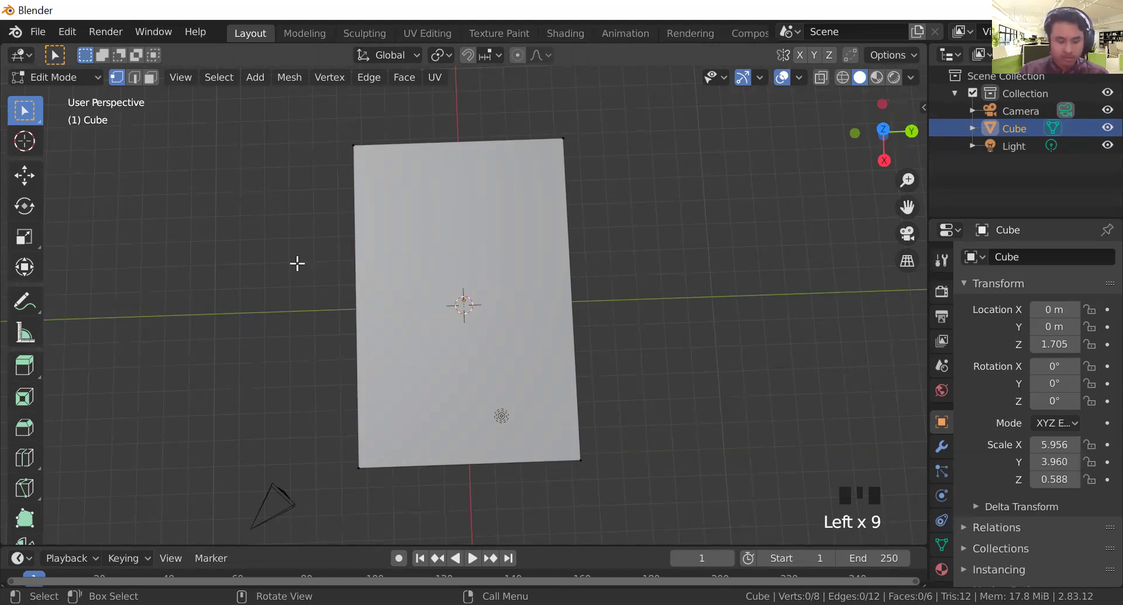
Step: In edge selection mode, add one loop cut across the slab and slide it about 0.87 toward the negative X end
key("Tab")
key("Tab")
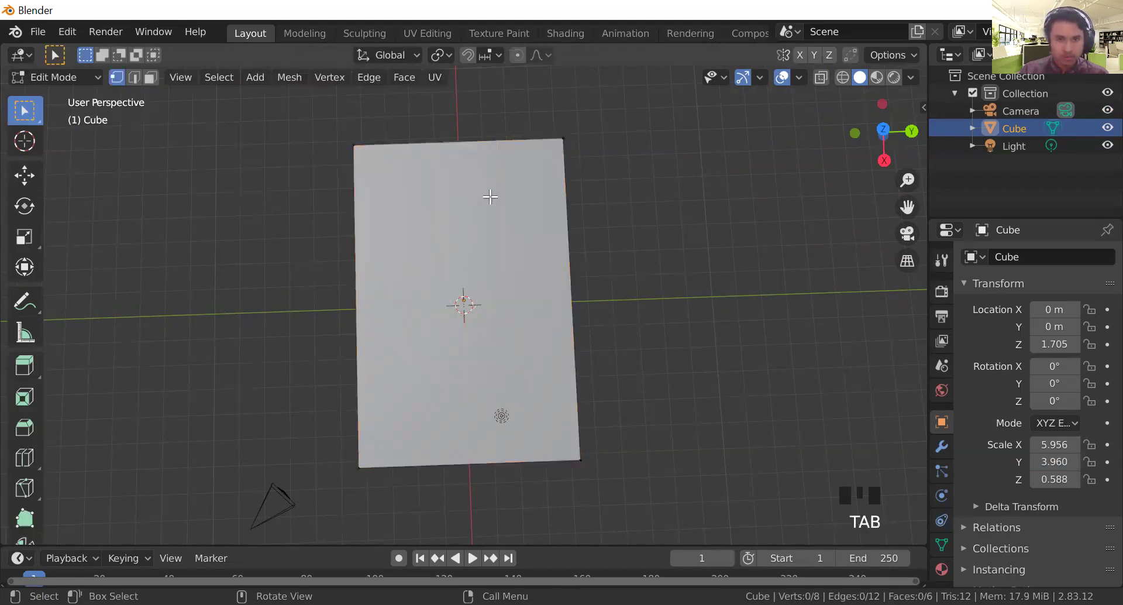
key("2")
left_click(453, 141)
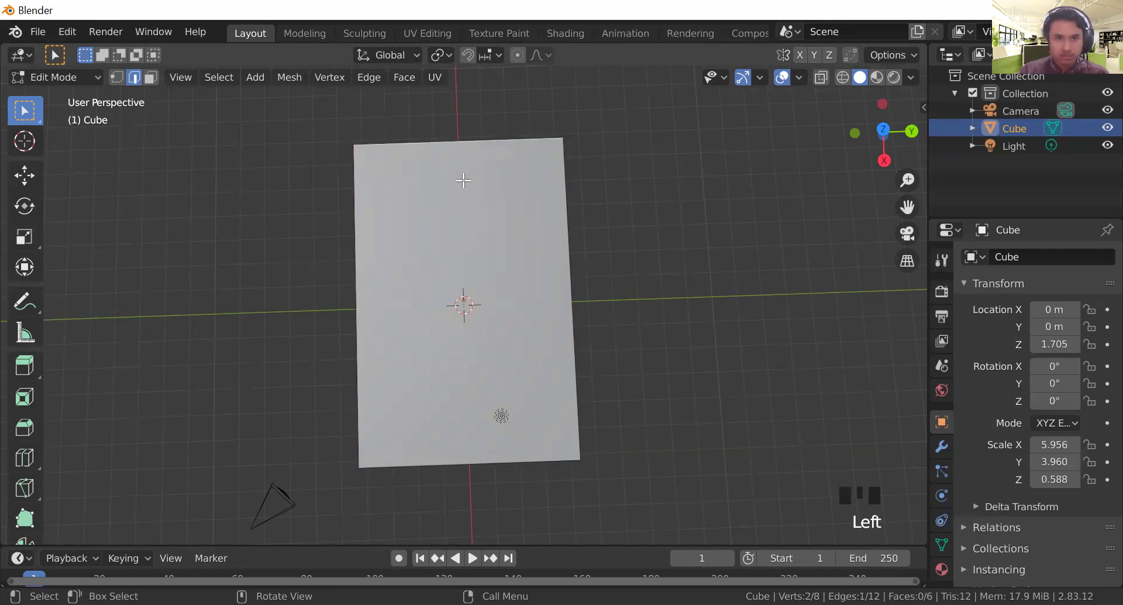
key("a")
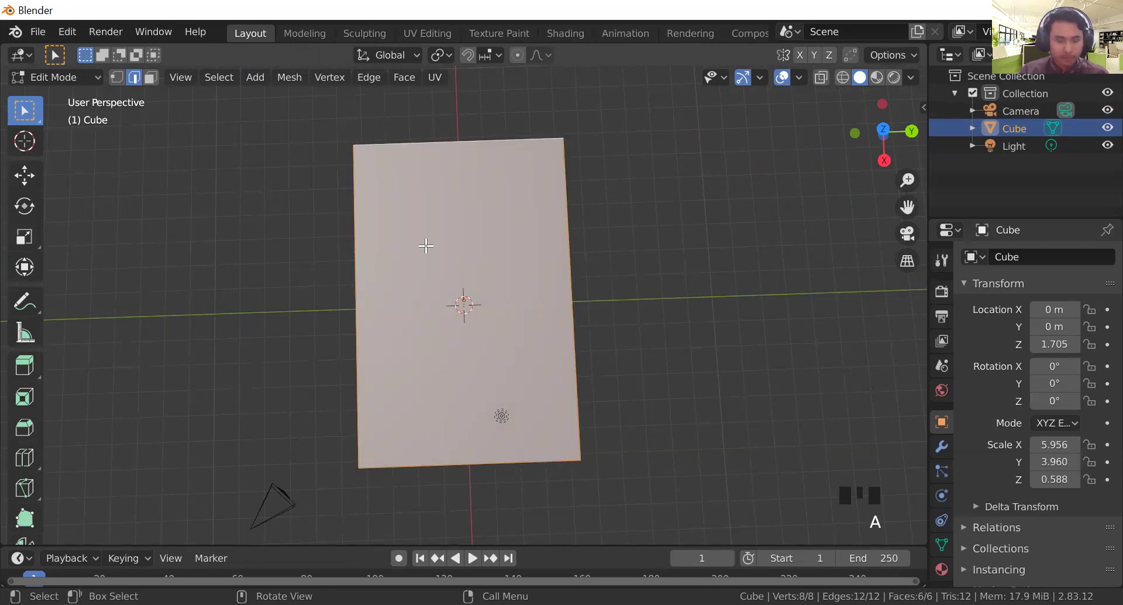
key("ctrl+r")
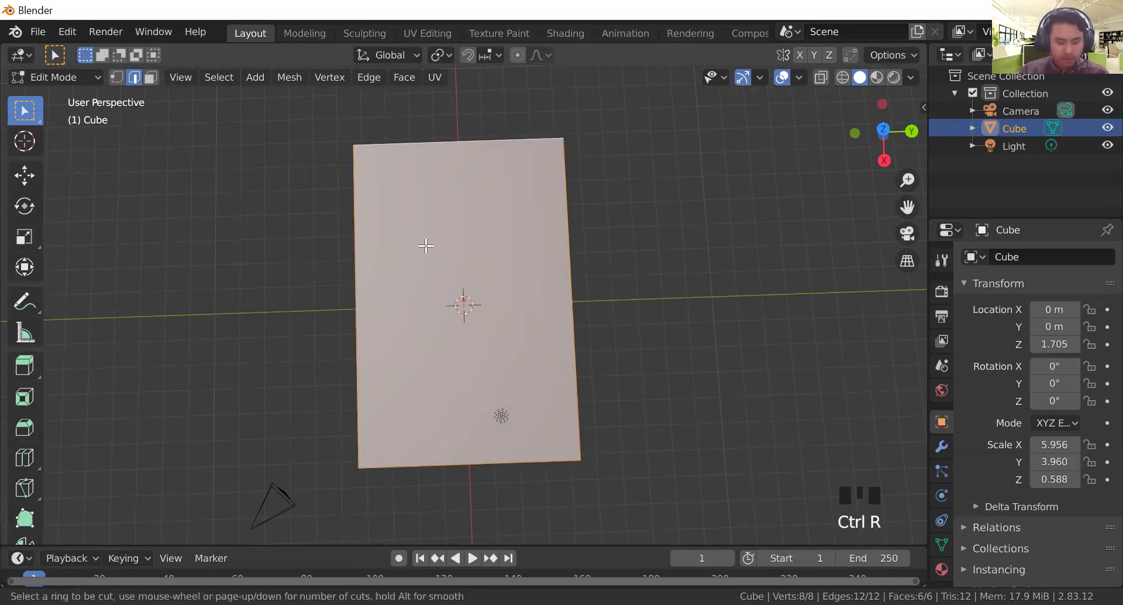
left_click(583, 296)
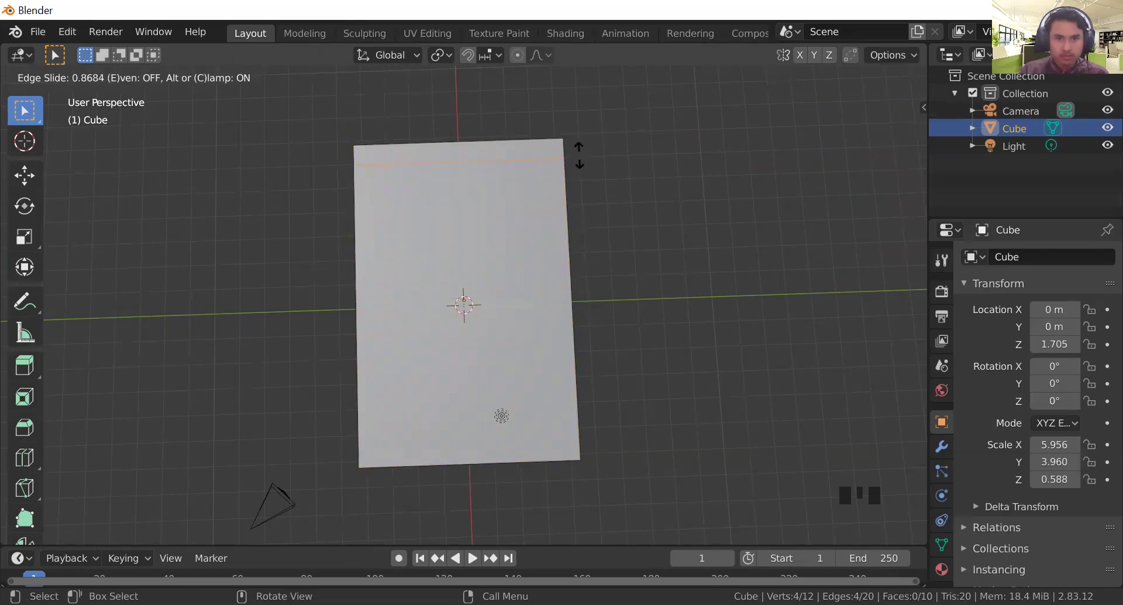
left_click(579, 155)
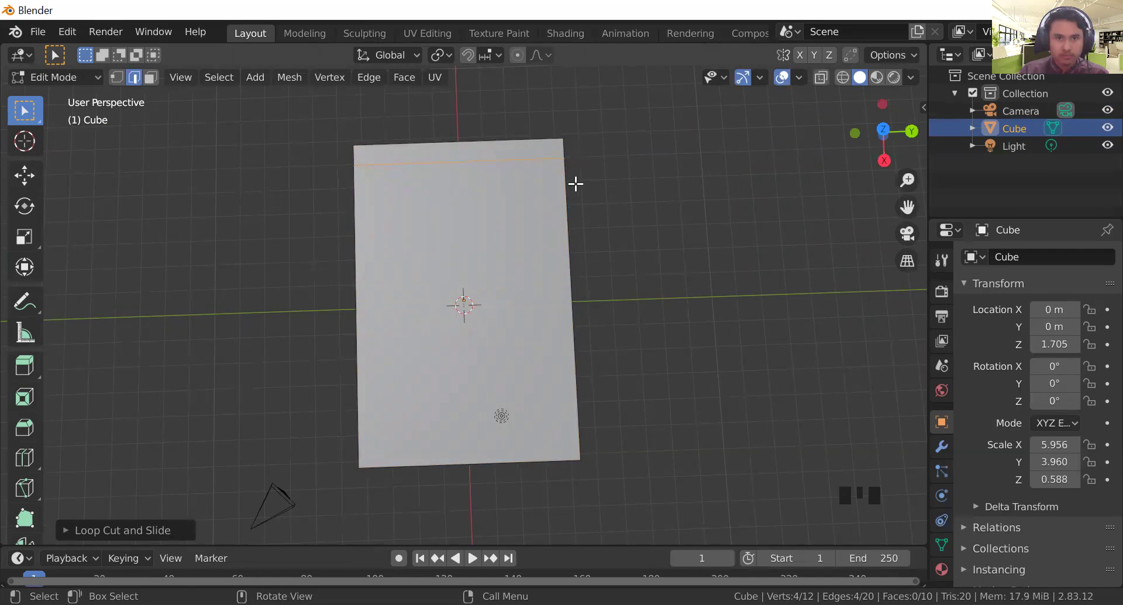
left_click(569, 161)
Step: In face selection mode, extrude the narrow top strip at the slab's negative X end upward just under 4 m as a headboard
middle_click_drag(620, 248, 509, 404)
left_click(317, 281)
key("3")
left_click(315, 286)
left_click(314, 283)
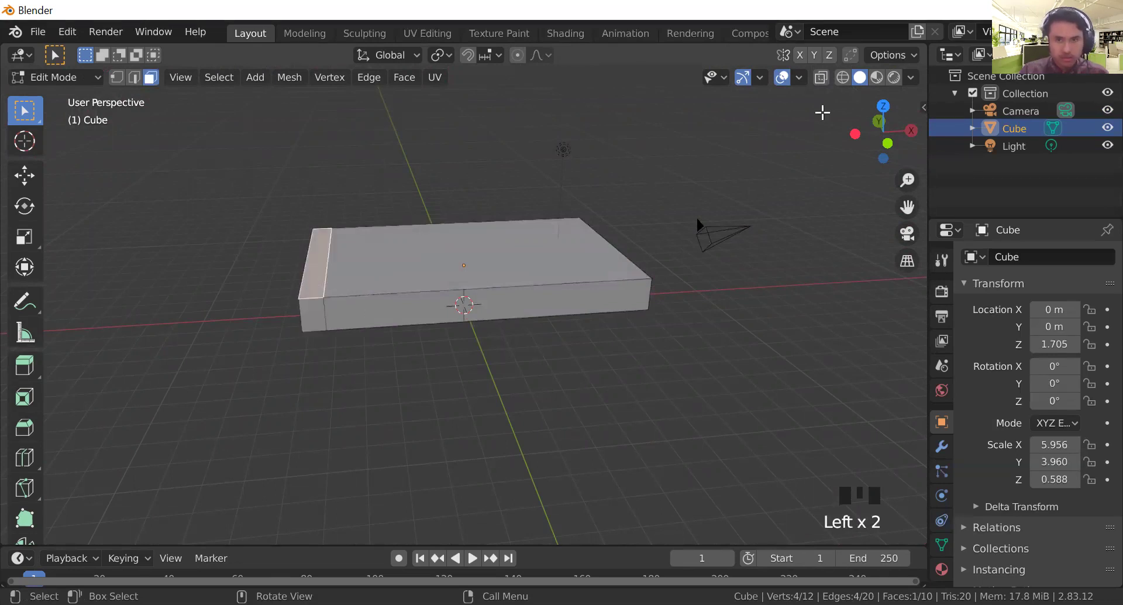
left_click(888, 144)
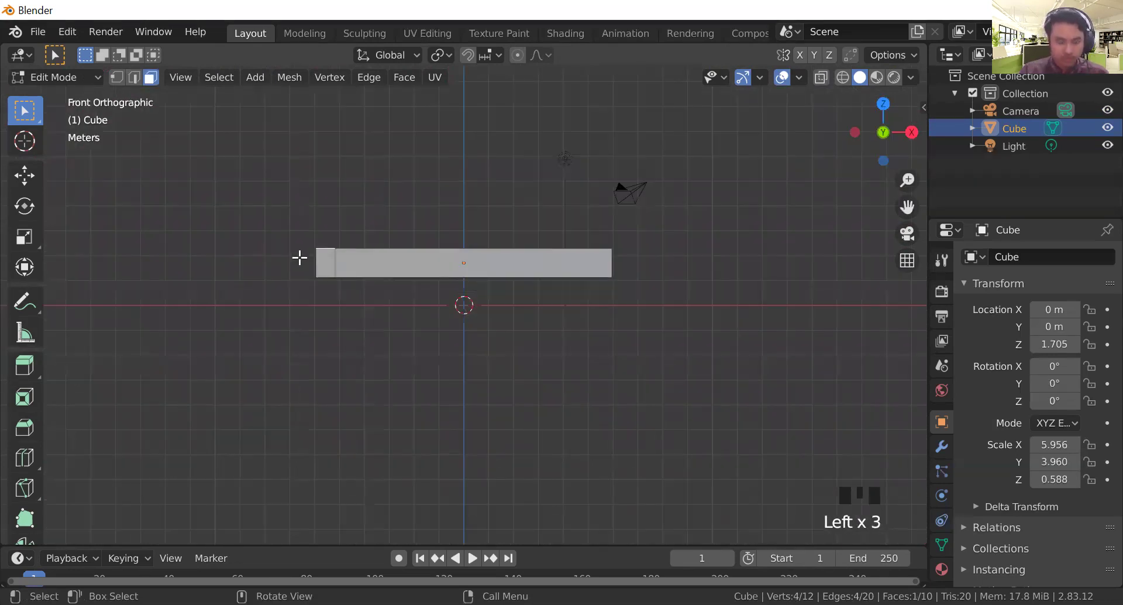
key("e")
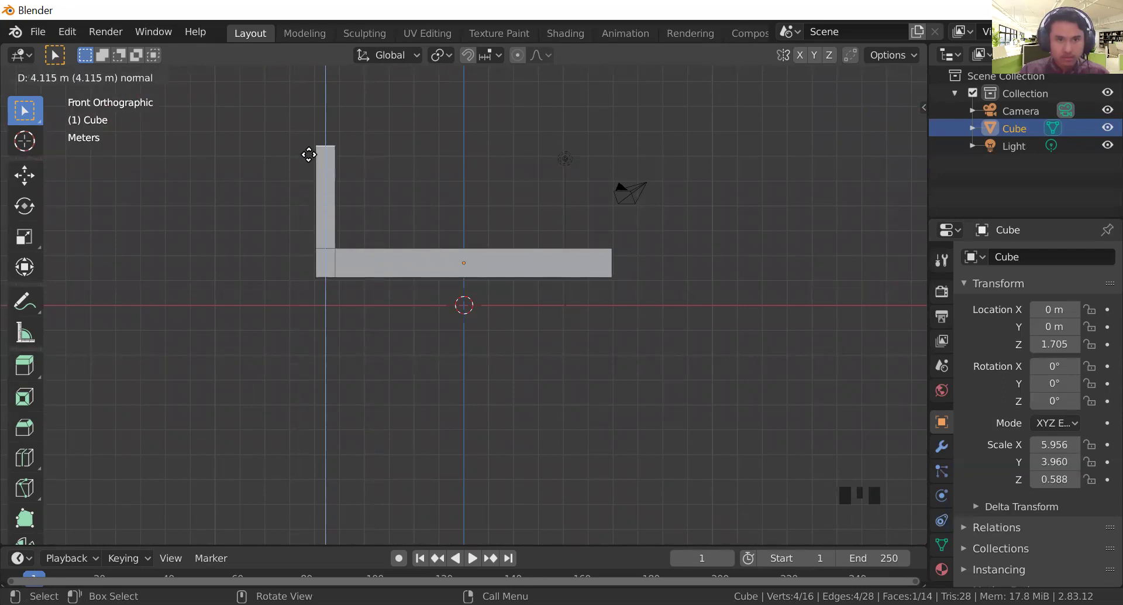
left_click(308, 165)
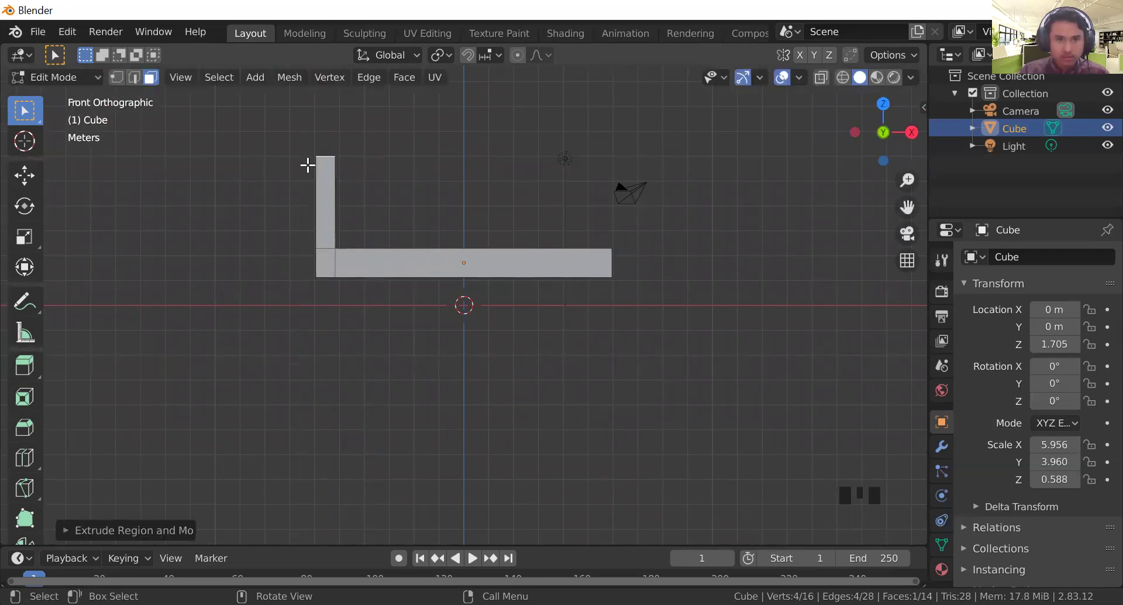
left_click(502, 385)
Step: Try subdividing the slab's large underside face together with the narrow end strip, and undo the subdivisions
middle_click_drag(502, 385, 423, 441)
middle_click_drag(617, 414, 539, 270)
left_click(508, 315)
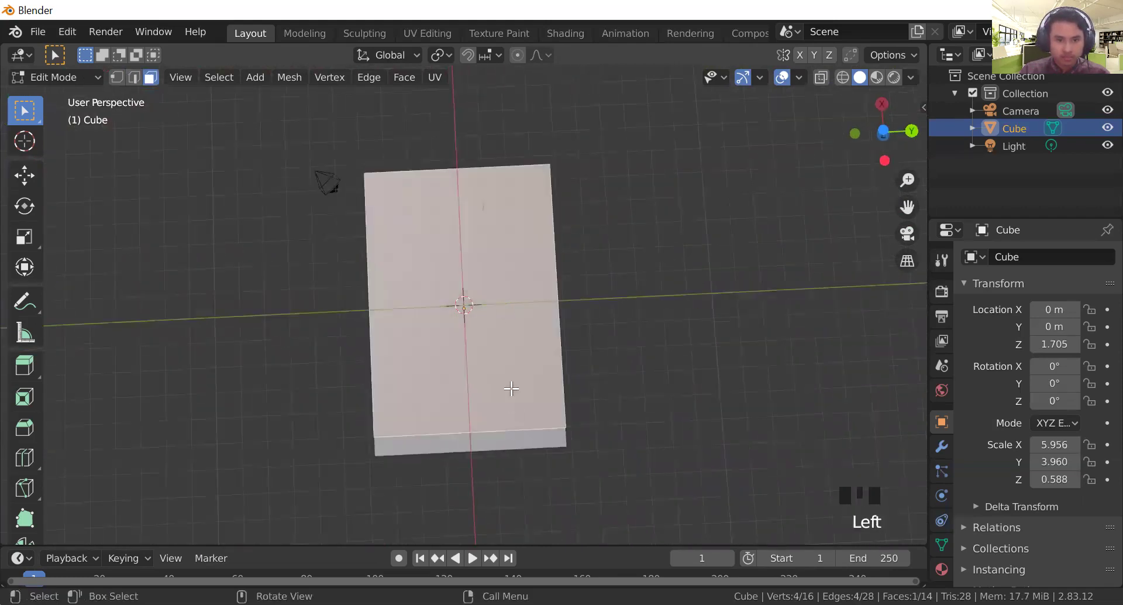
left_click(525, 441, "shift")
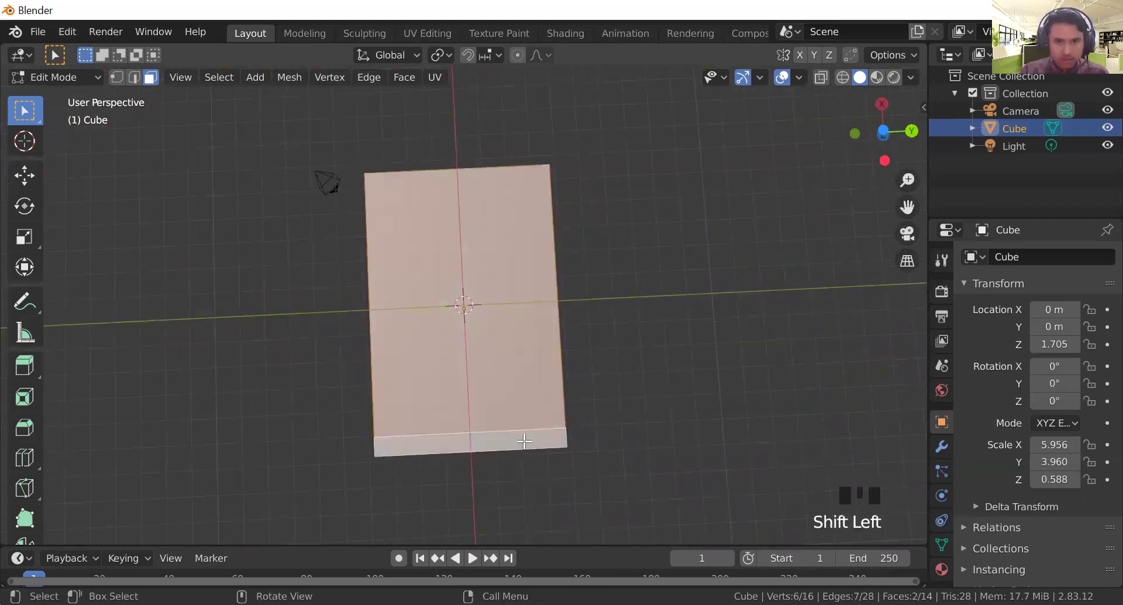
right_click(505, 372)
left_click(477, 228)
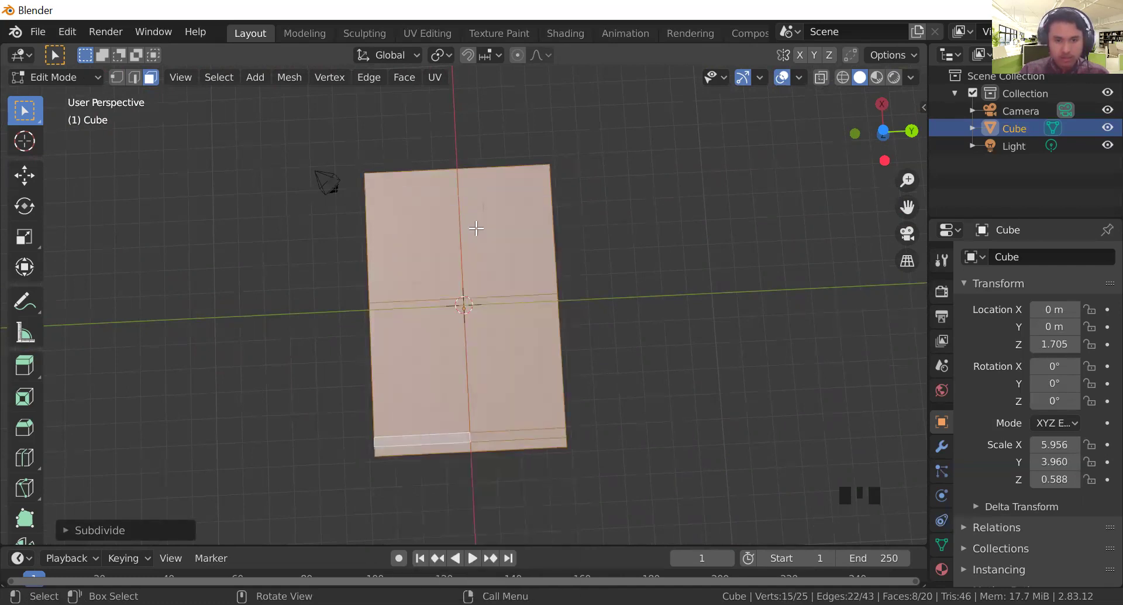
right_click(508, 363)
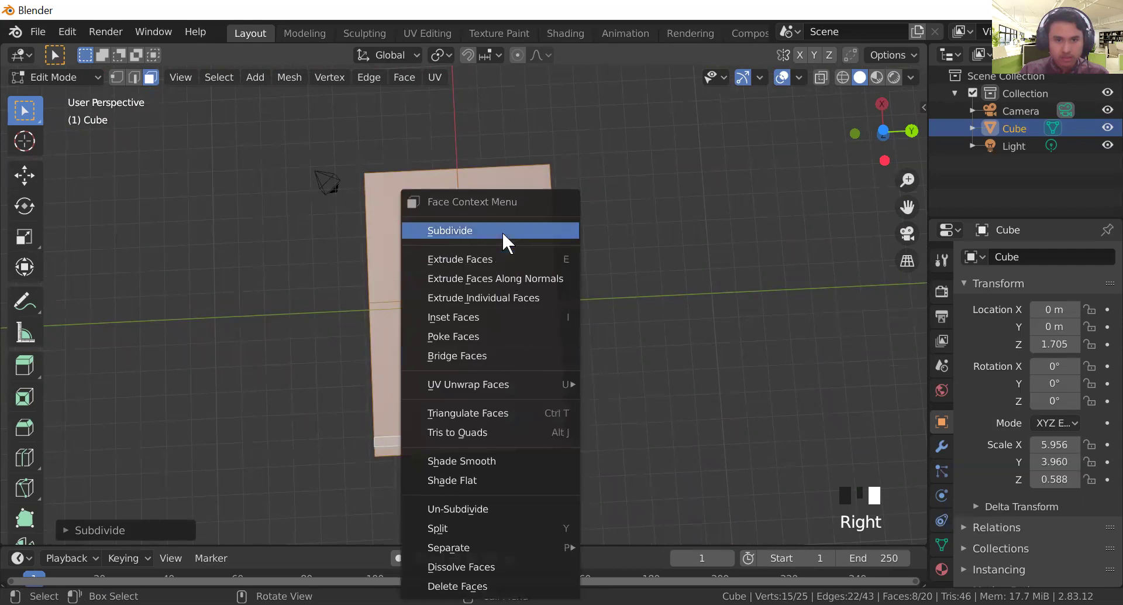
left_click(502, 233)
key("ctrl+z")
key("ctrl+z")
key("ctrl+z")
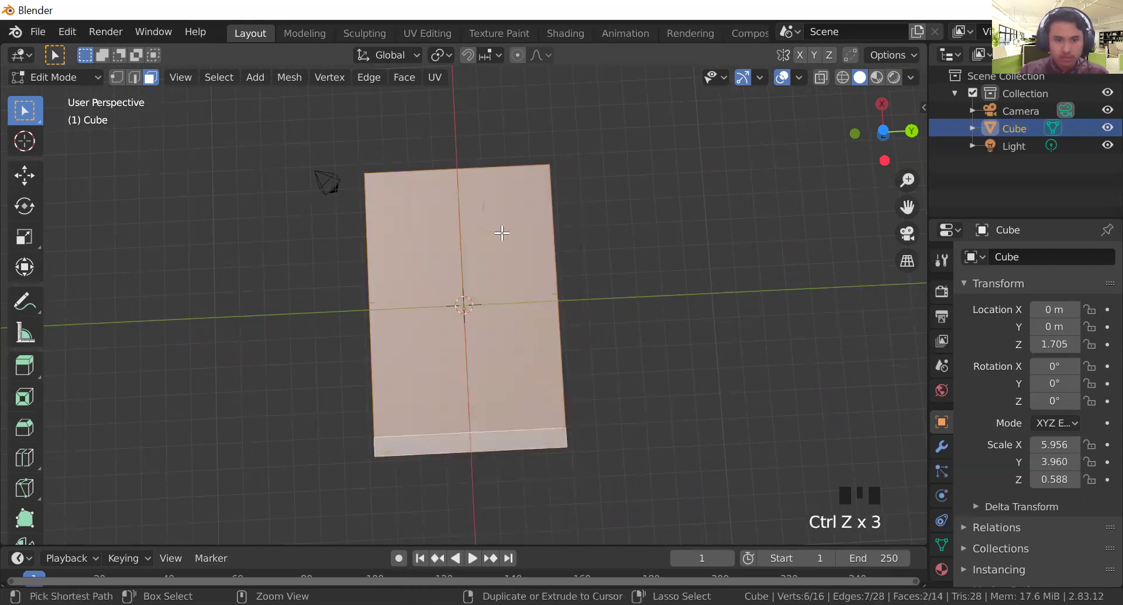
Step: Subdivide only the large underside face three times into an 8 by 8 grid and clear the selection
left_click(604, 411)
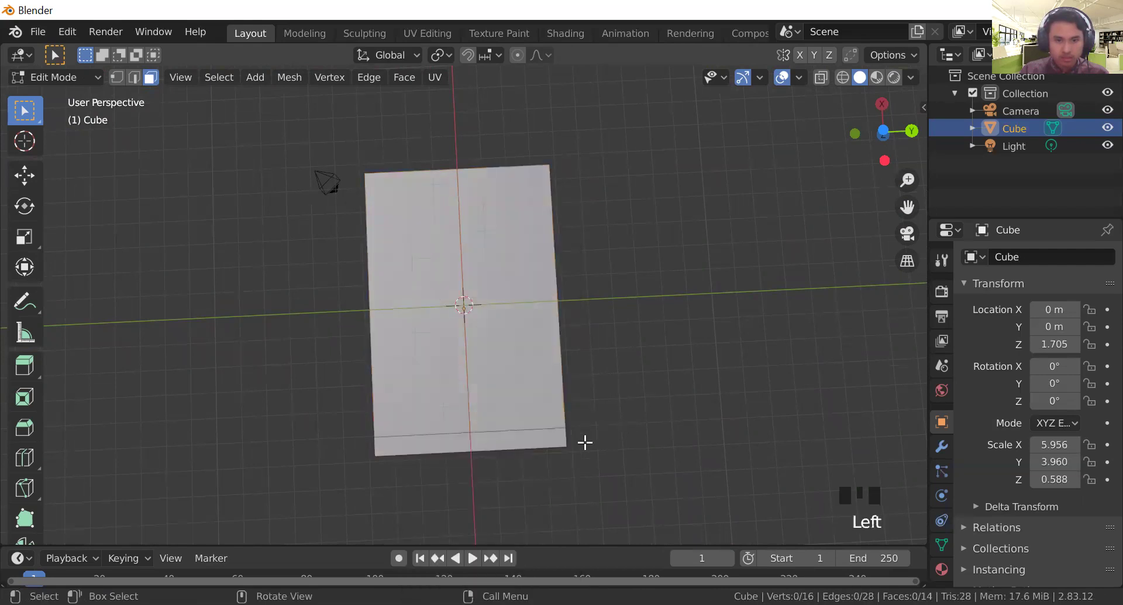
middle_click_drag(621, 374, 570, 368)
left_click(501, 347)
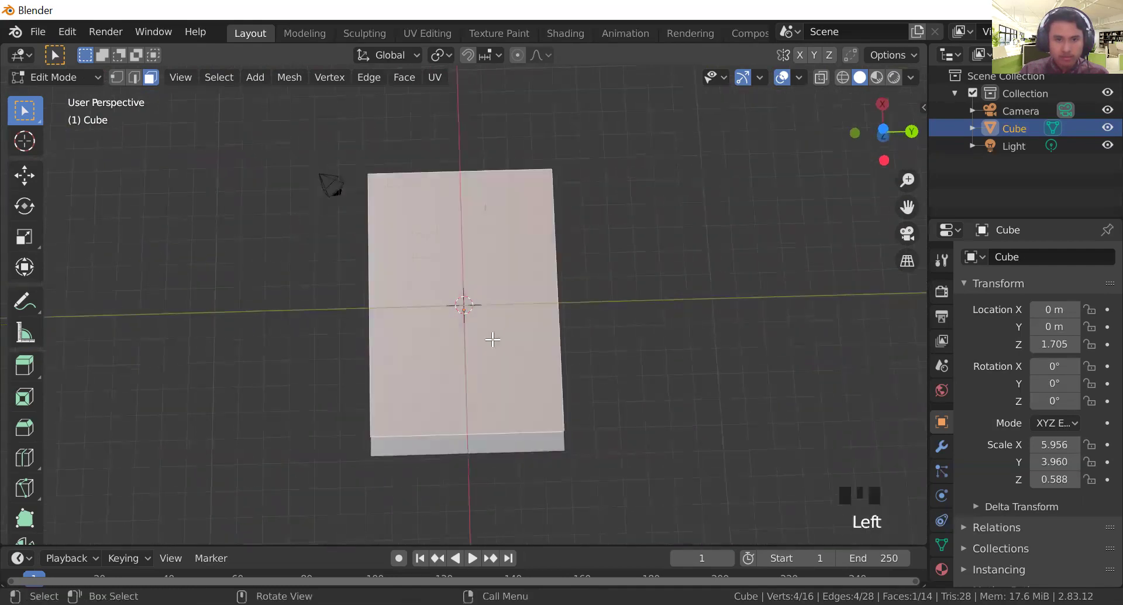
right_click(501, 347)
left_click(496, 251)
right_click(507, 335)
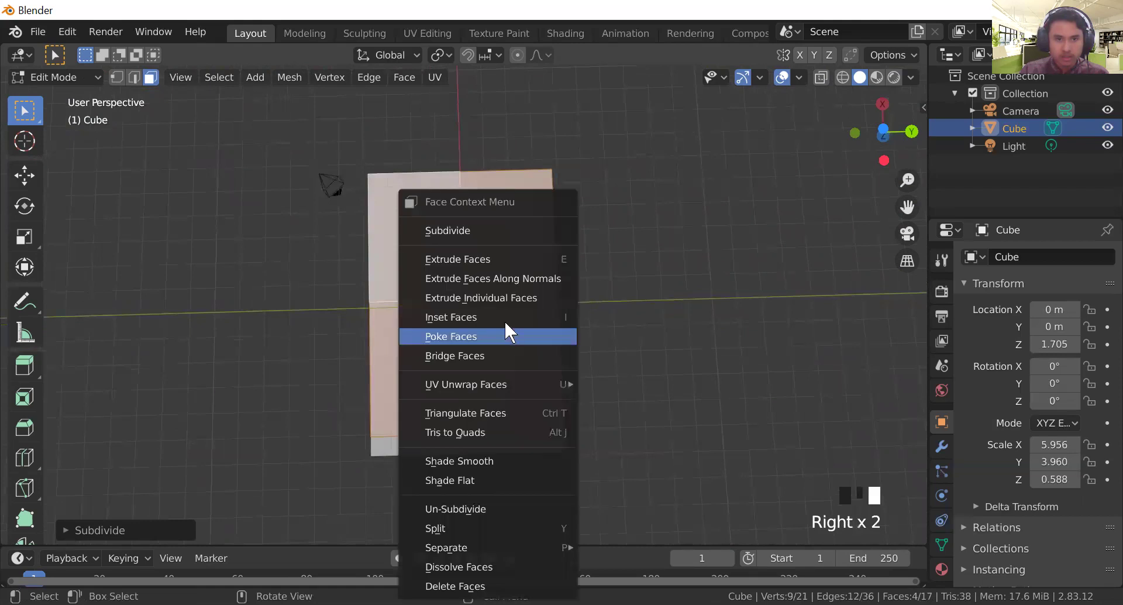
left_click(507, 230)
right_click(513, 351)
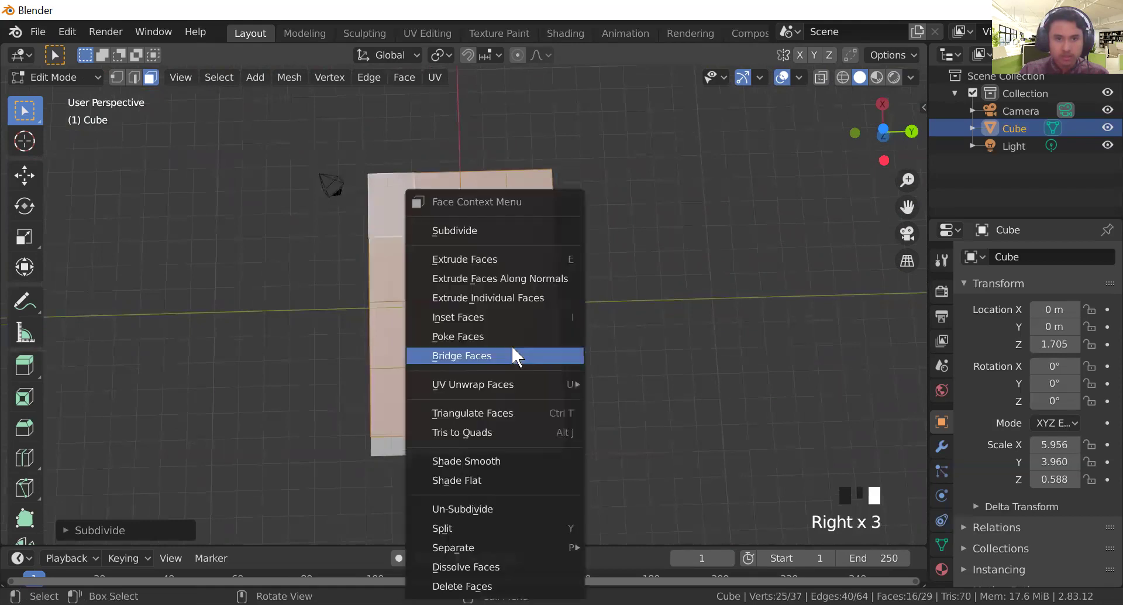
left_click(461, 233)
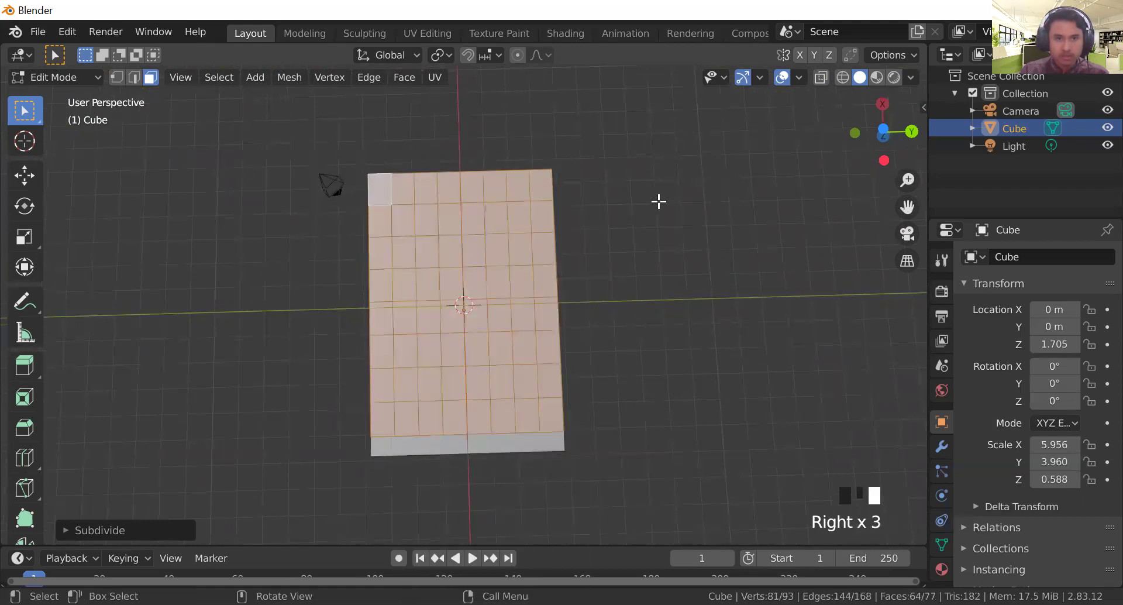
left_click(648, 258)
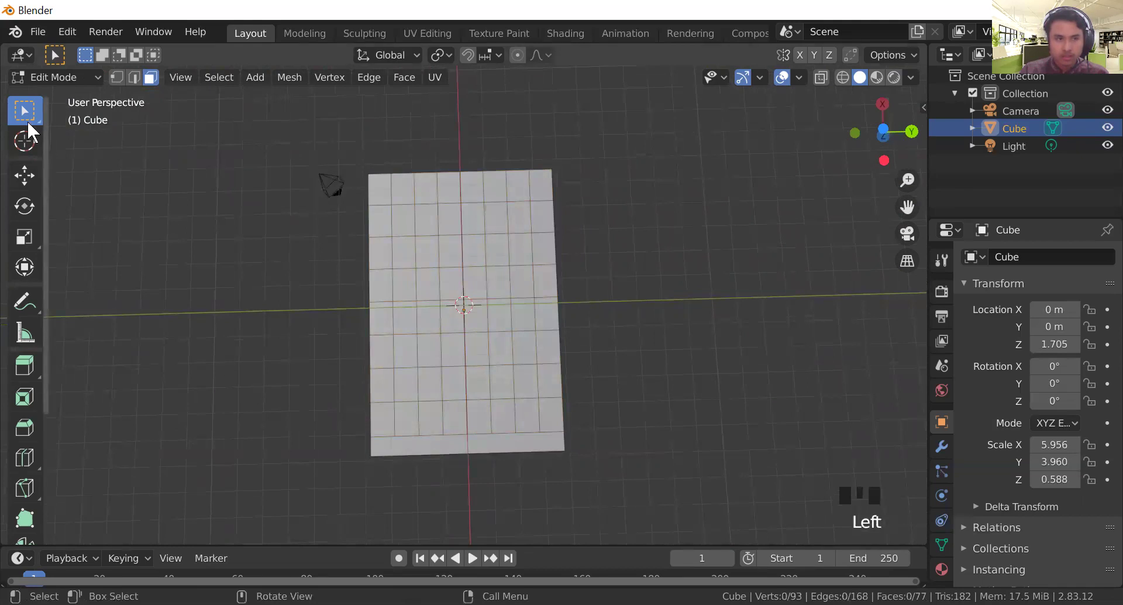
Step: Extrude the underside's two corner faces at the positive X end and the strip under the headboard downward about 1.1 m as legs
left_click(910, 131)
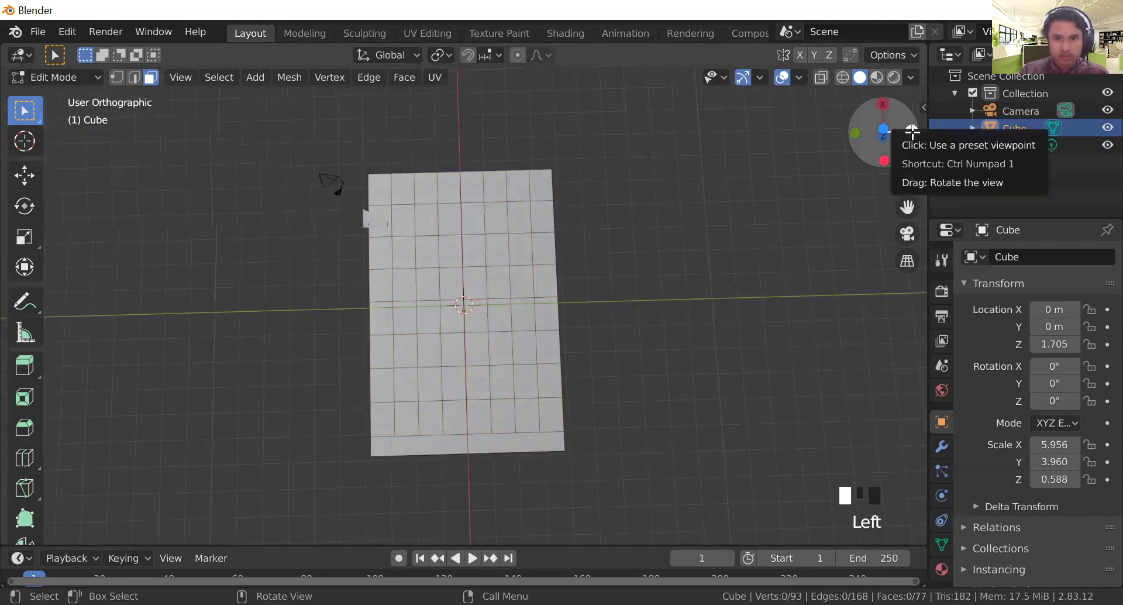
middle_click_drag(367, 300, 374, 268)
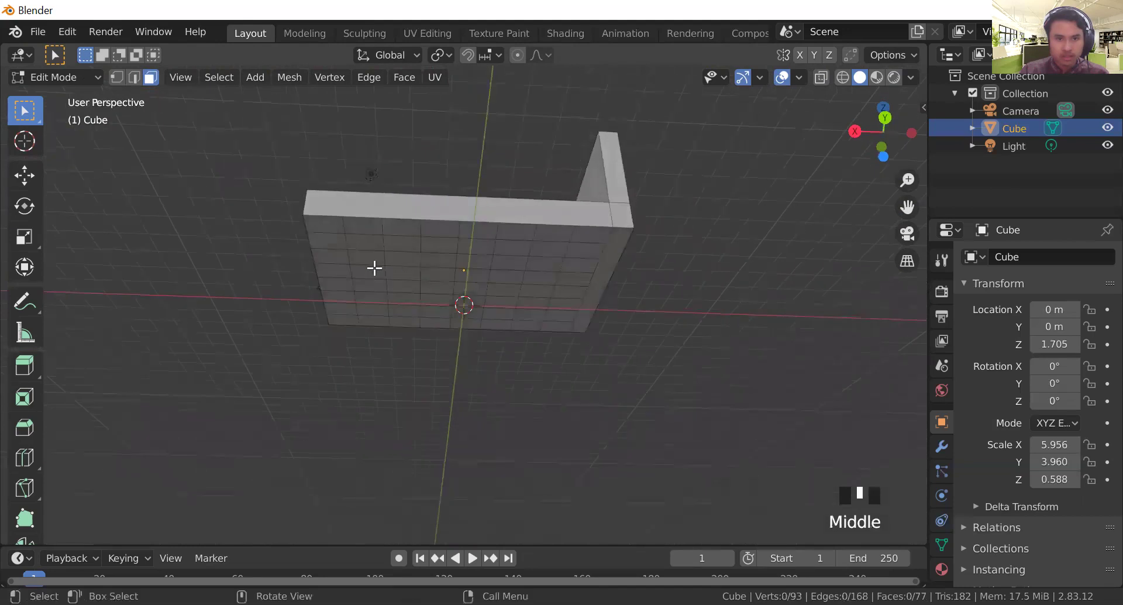
key("3")
left_click(331, 224)
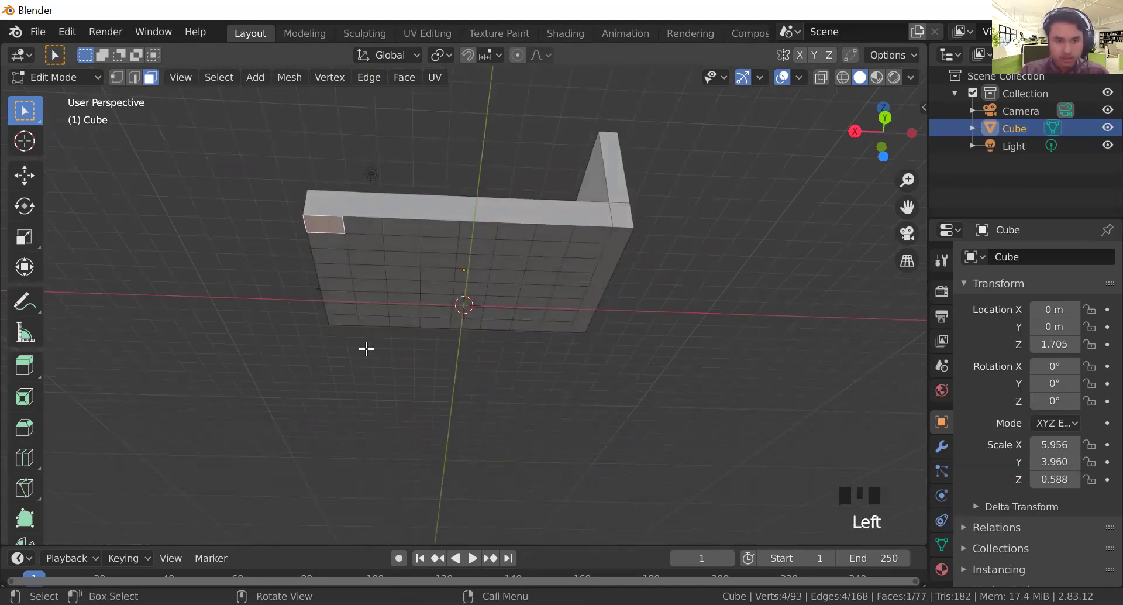
left_click(623, 252, "shift")
left_click(885, 117)
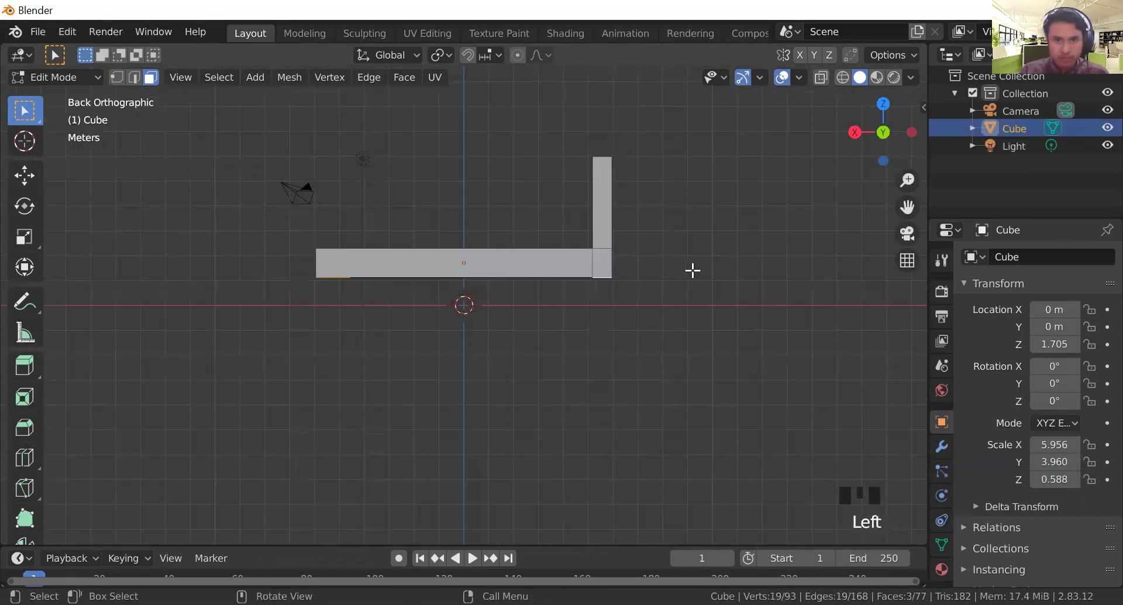
key("e")
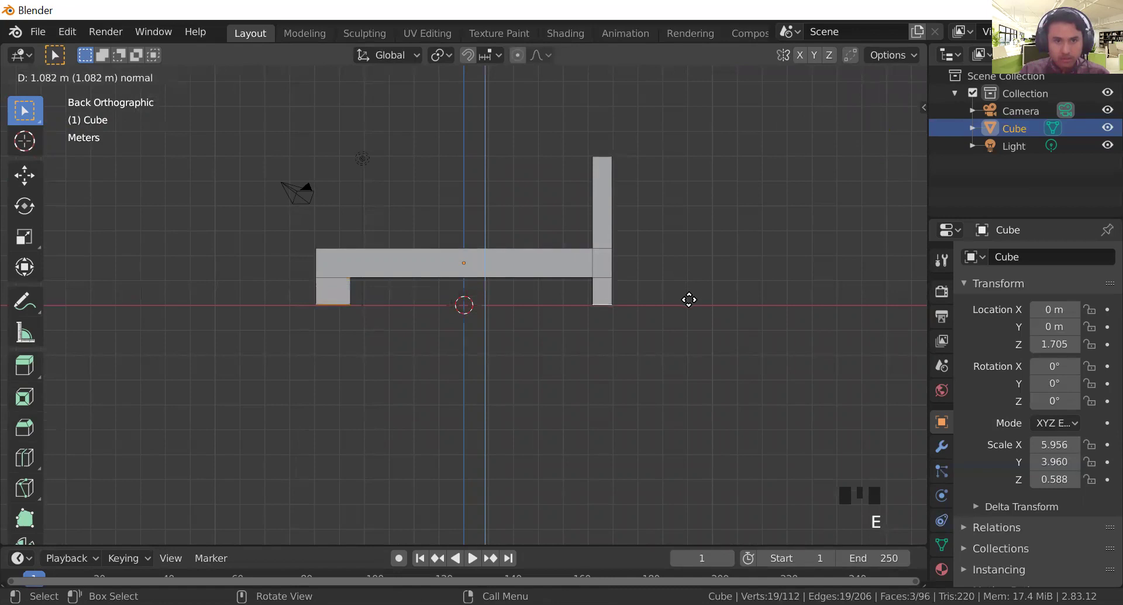
left_click(689, 300)
left_click(690, 300)
Step: Subdivide the large top face of the slab four times into a 16 by 16 grid and clear the selection
middle_click_drag(602, 374, 539, 376)
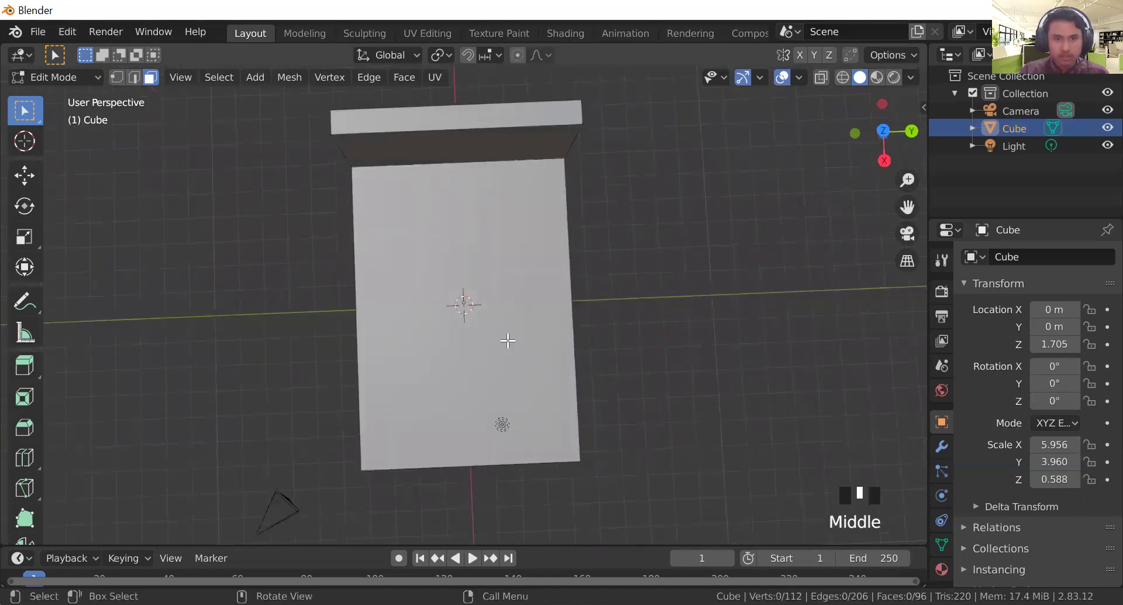
left_click(492, 315)
right_click(492, 296)
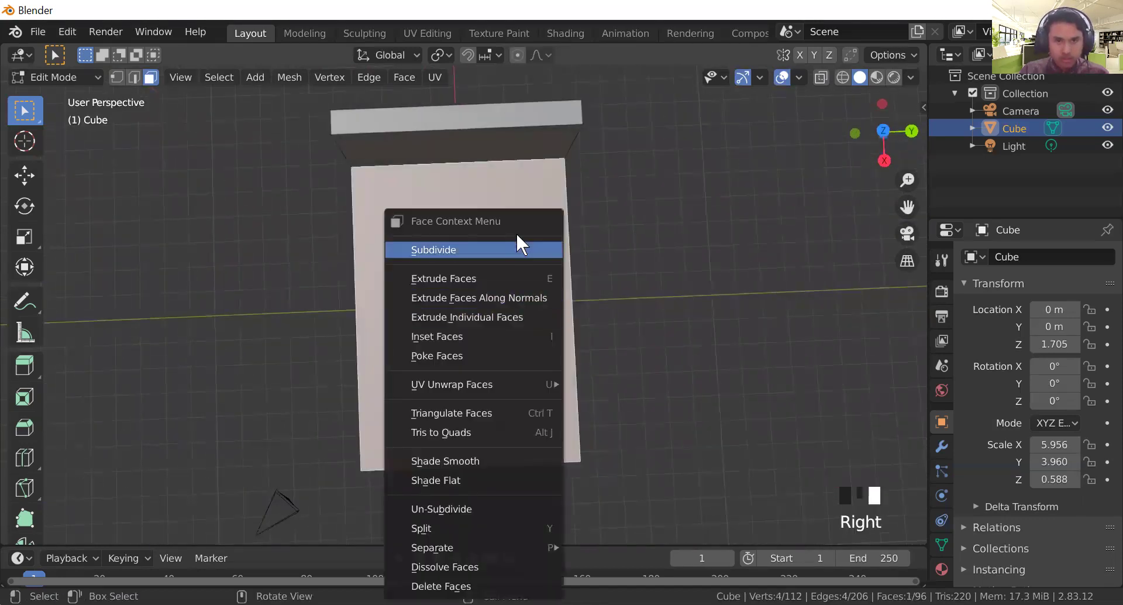
left_click(514, 237)
right_click(515, 237)
left_click(515, 237)
right_click(515, 236)
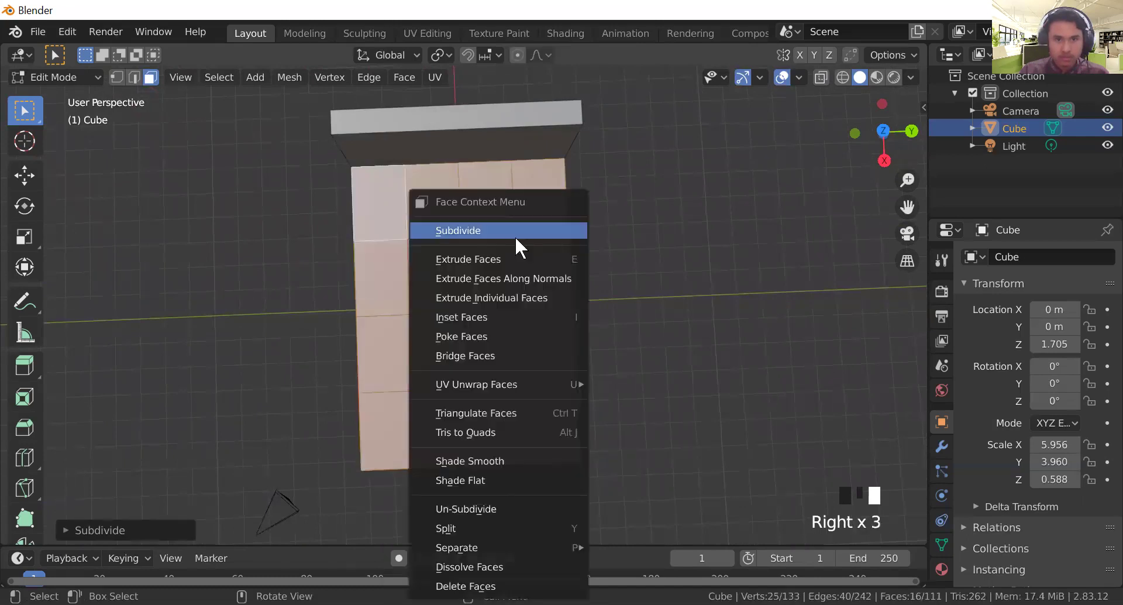
left_click(515, 230)
right_click(512, 236)
left_click(512, 230)
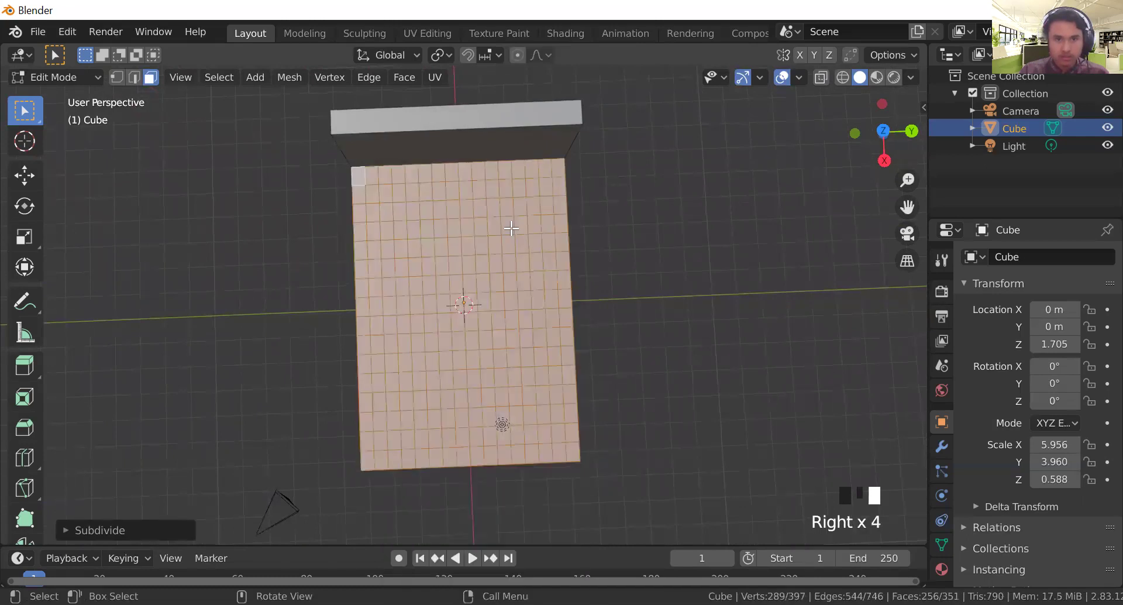
left_click(700, 214)
left_click_drag(371, 189, 446, 217)
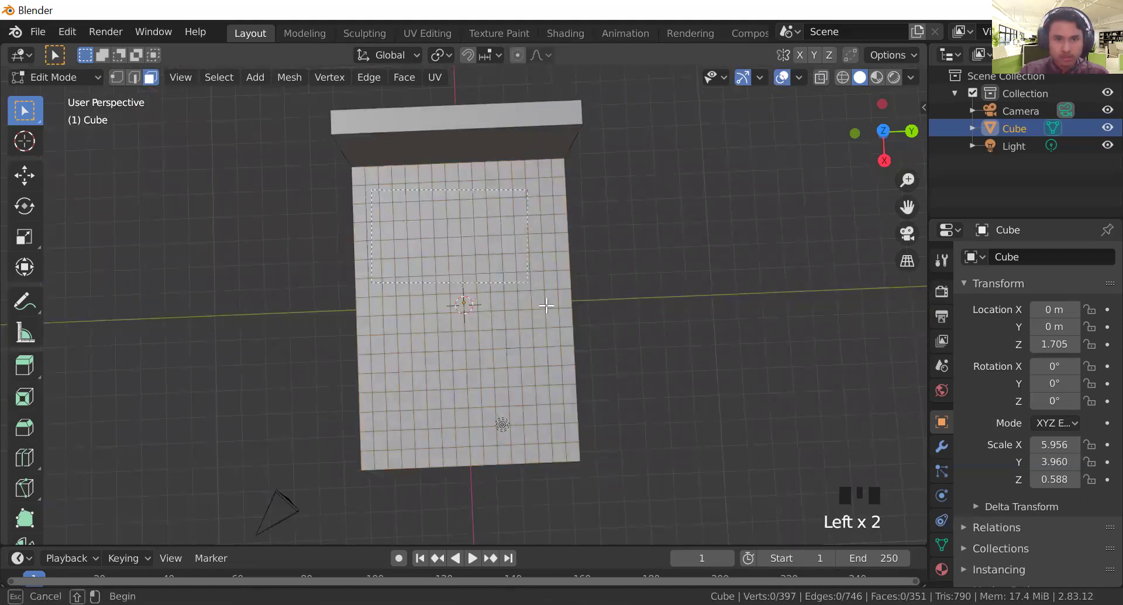
left_click_drag(549, 310, 549, 310)
left_click(666, 247)
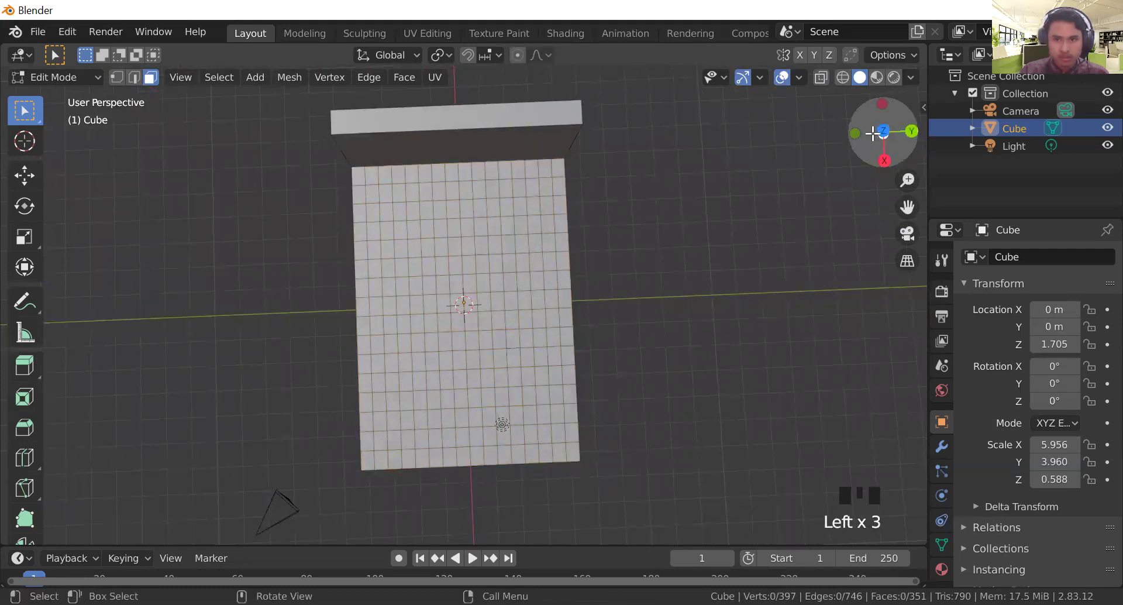
Step: Extrude the inner top faces down about 0.94 m, leaving a one-face border along both long sides and the foot end
left_click(884, 131)
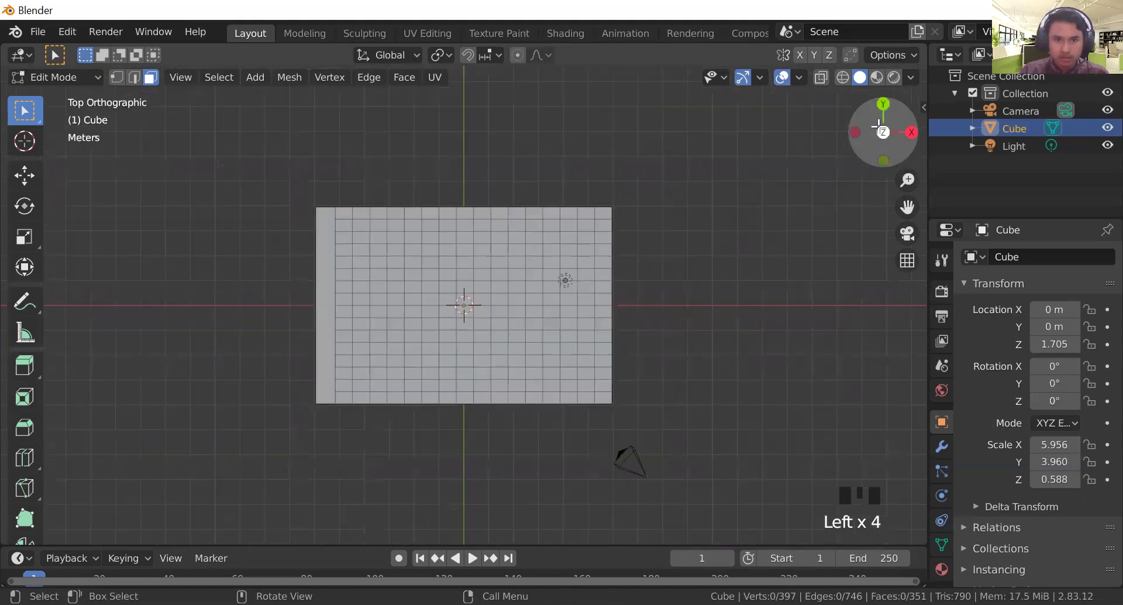
left_click_drag(342, 223, 588, 388)
middle_click_drag(689, 318, 675, 231)
key("e")
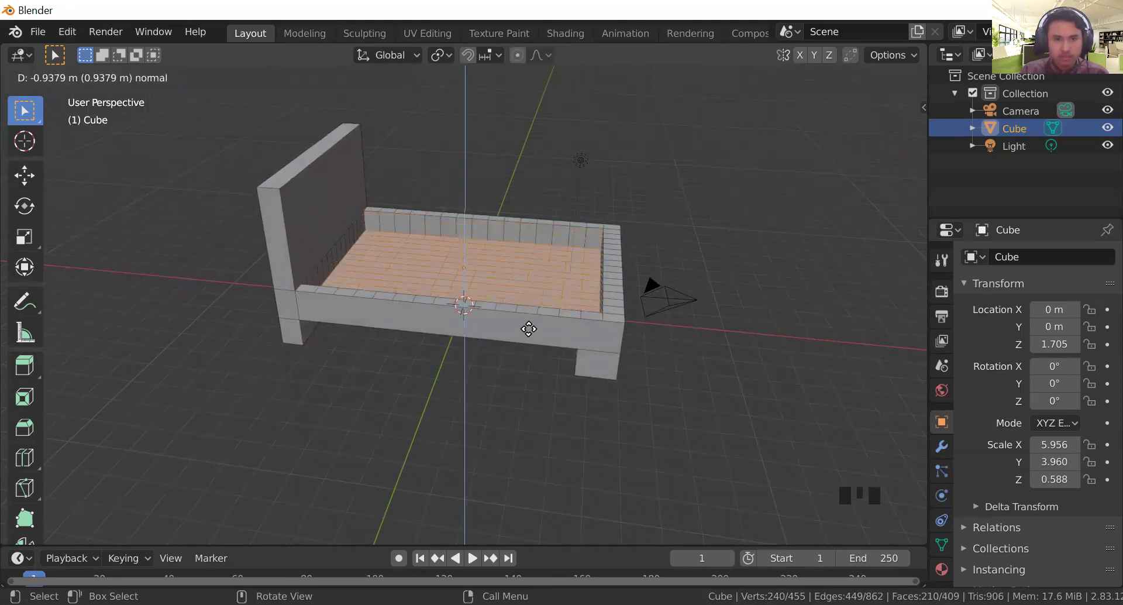
left_click(529, 330)
Step: Extrude the recessed floor faces once more, and return to Object Mode with nothing selected on the mesh
key("e")
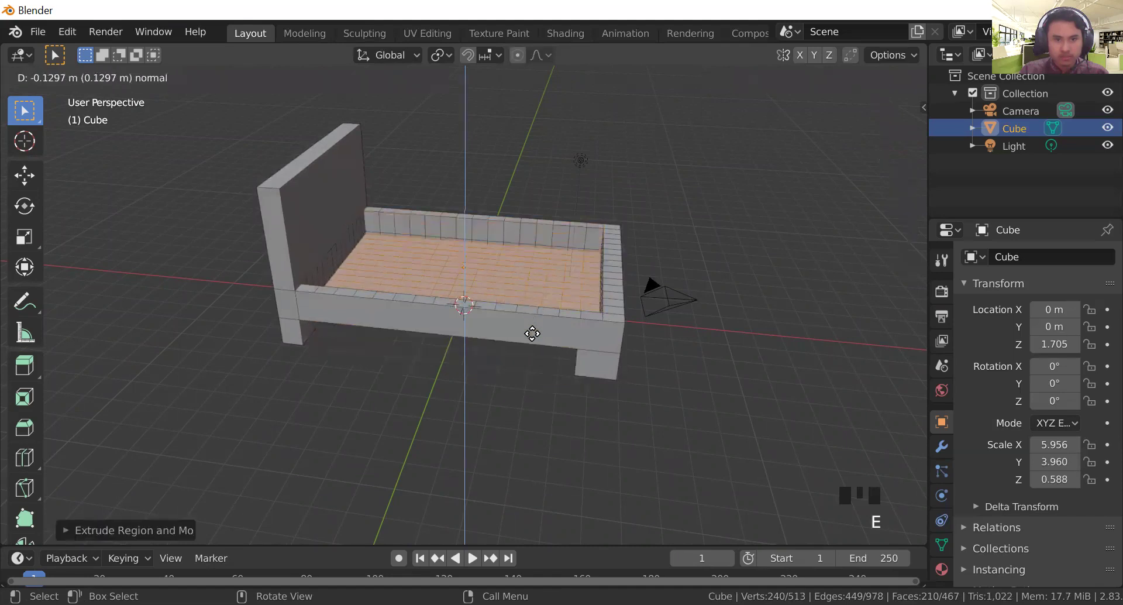
left_click(535, 330)
left_click(536, 330)
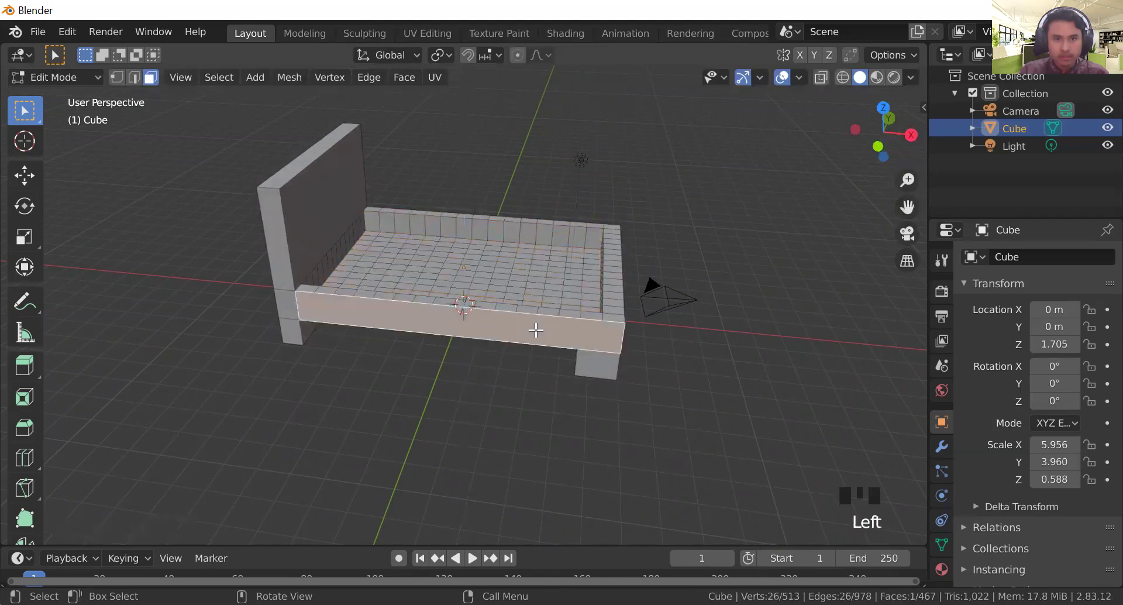
left_click(725, 276)
middle_click_drag(722, 275, 645, 271)
key("Tab")
middle_click_drag(689, 367, 521, 349)
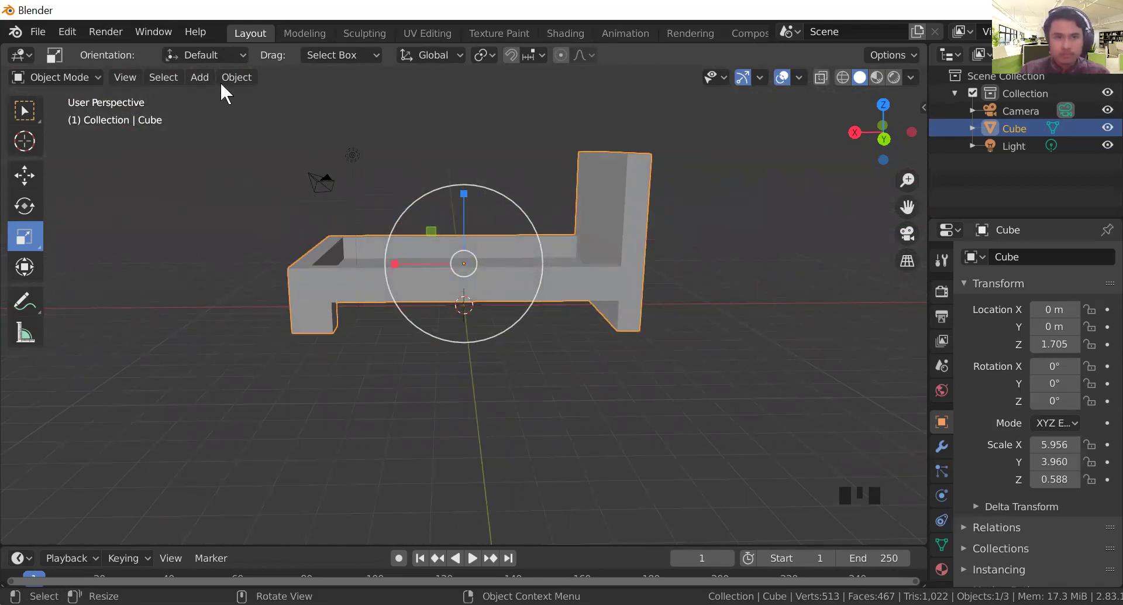
Step: Try adding a plane mesh at the origin and undo the addition
left_click(199, 77)
mouse_move(223, 98)
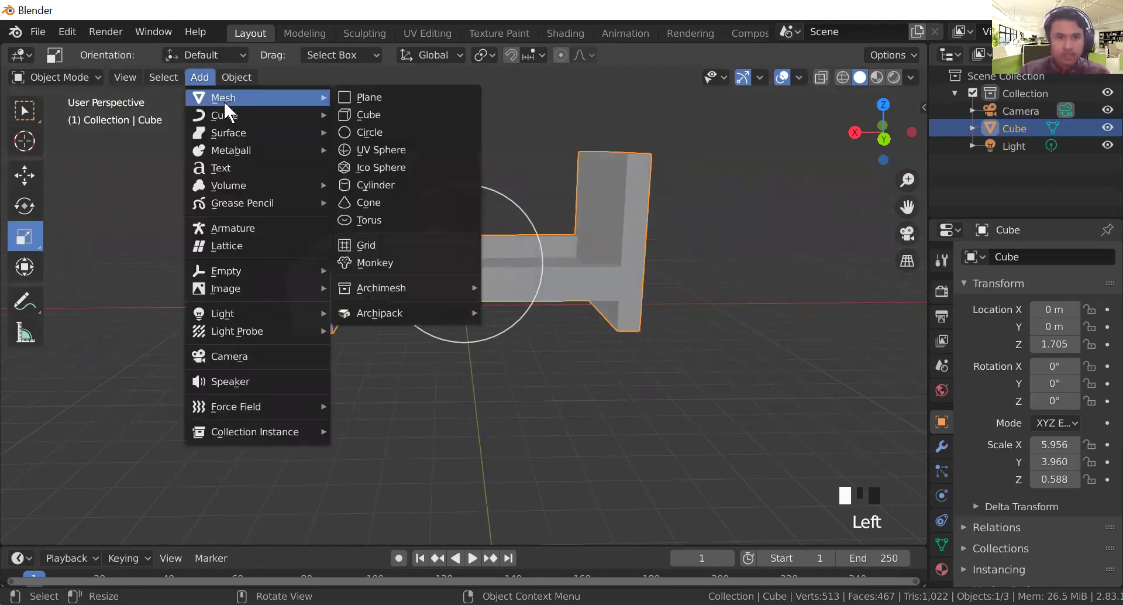
left_click(371, 102)
middle_click_drag(570, 381, 572, 370)
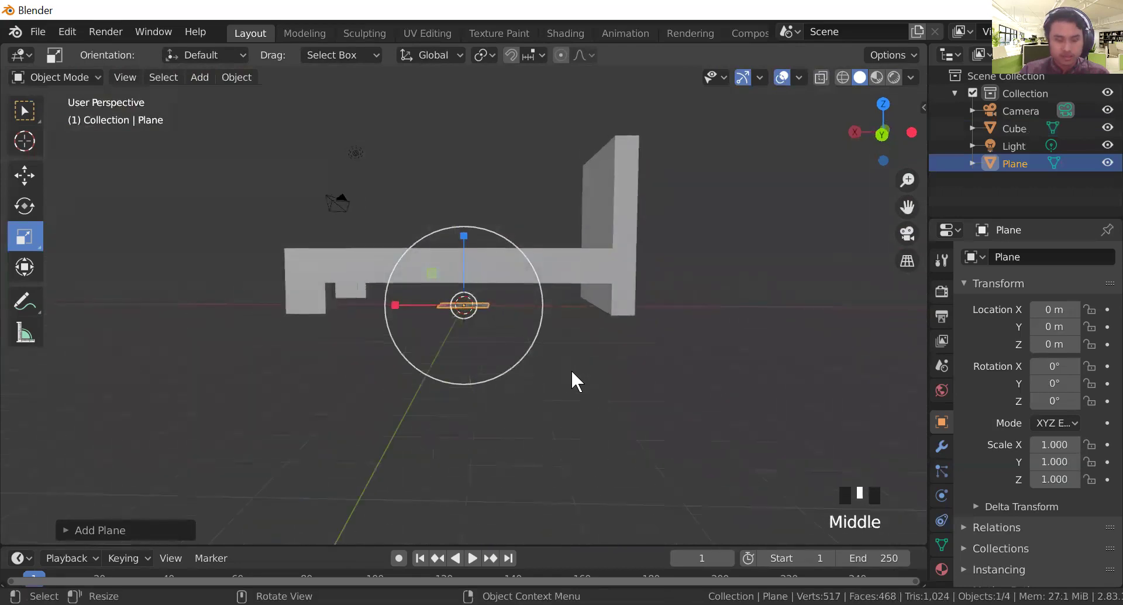
key("ctrl+z")
Step: Add a new cube mesh at the origin beneath the frame and show the model from the back
left_click(209, 79)
mouse_move(199, 71)
mouse_move(248, 98)
left_click(366, 110)
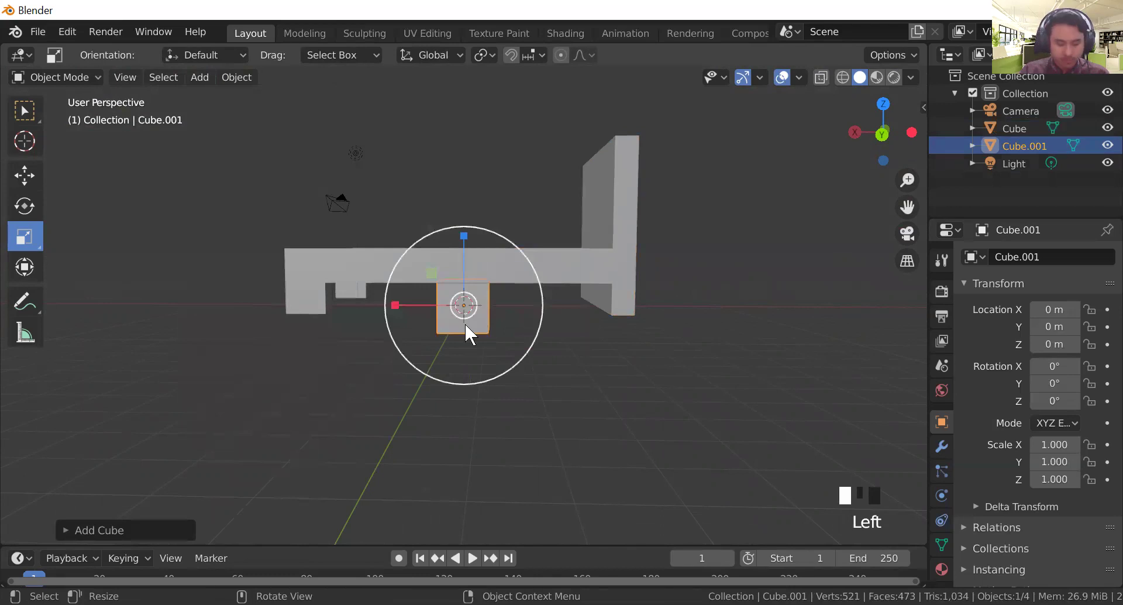
left_click(879, 138)
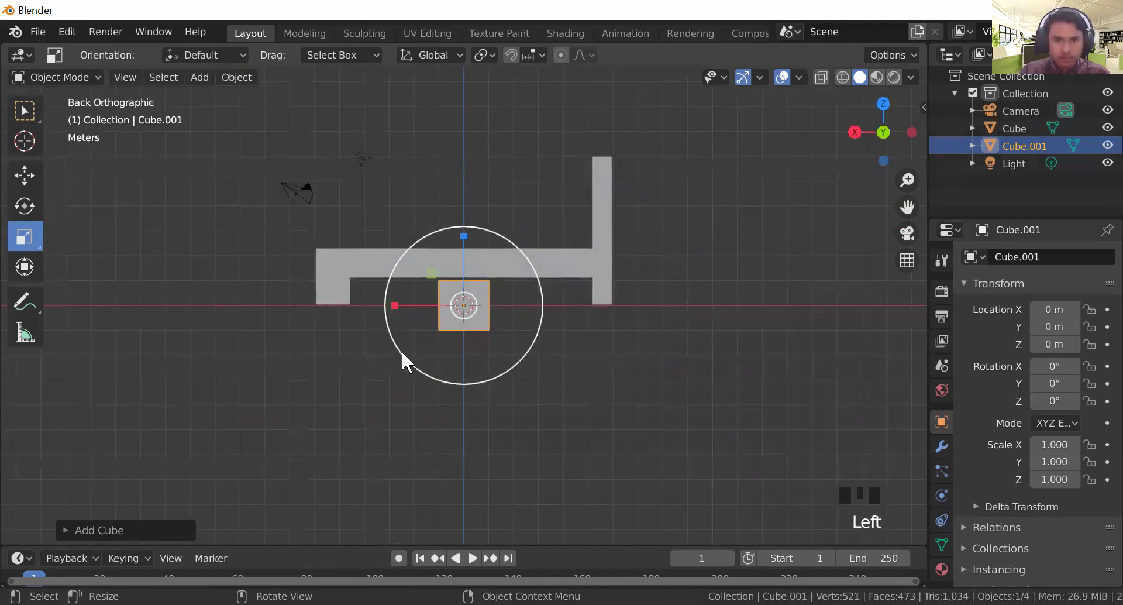
Step: Raise the new cube above the frame to about 4.04 m on Z and stretch it along X to a scale of about 4.99
key("g")
key("z")
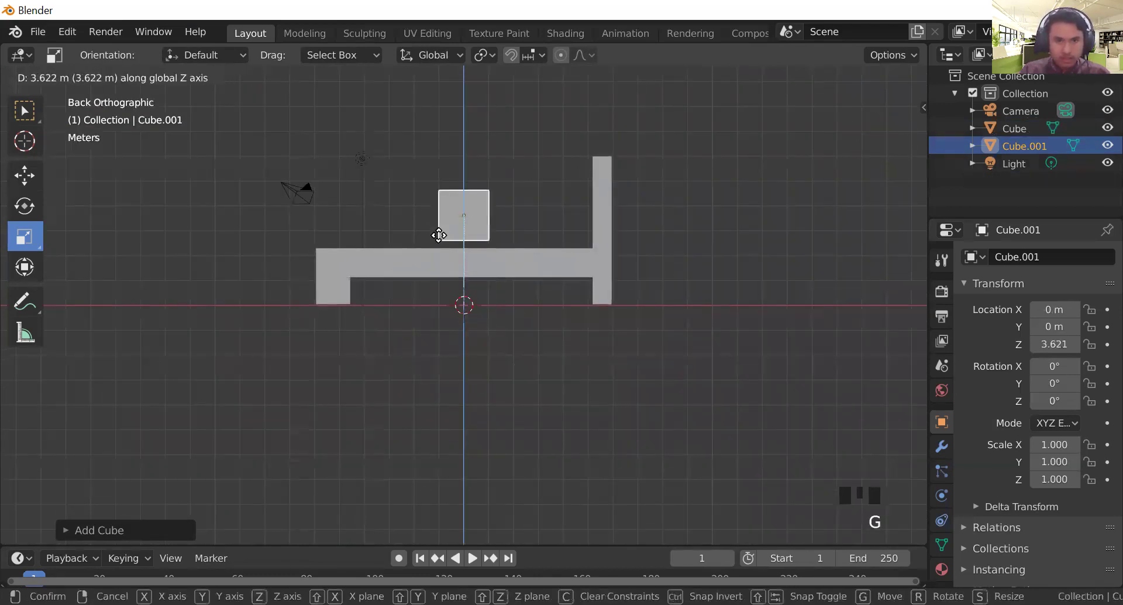
left_click(439, 226)
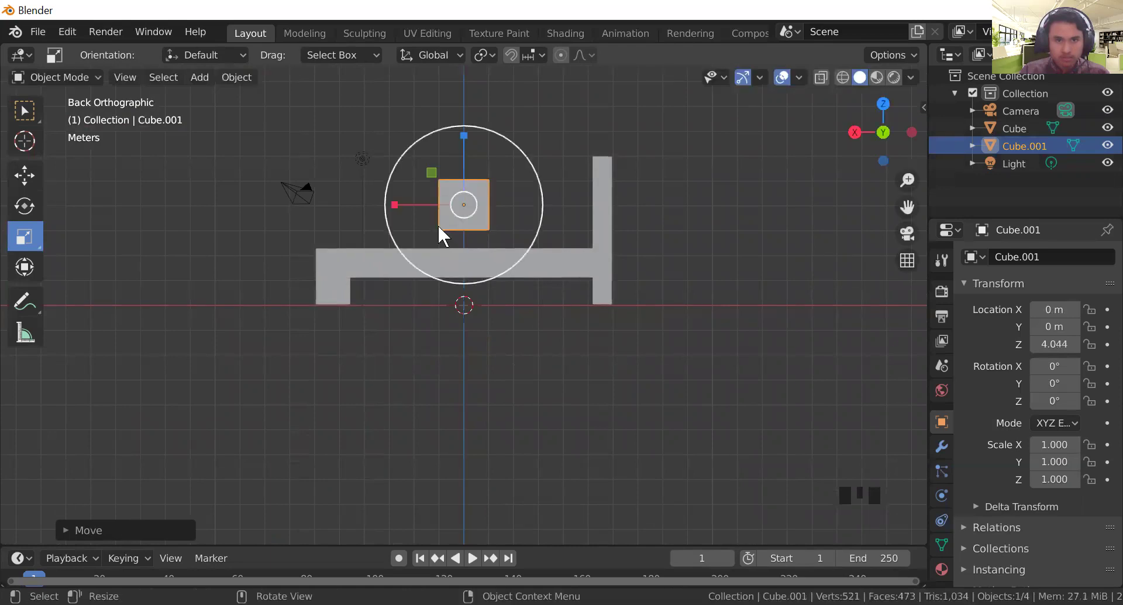
left_click_drag(395, 202, 106, 180)
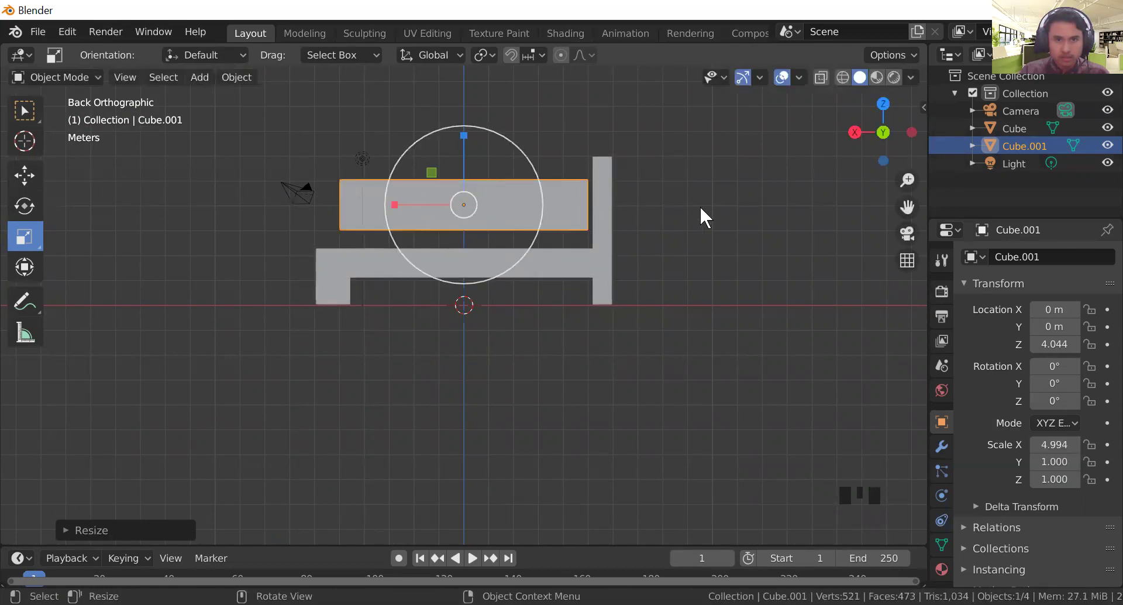
Step: Fine-tune the block's X scale to about 4.988 and widen it across the frame to a Y scale of about 3.06
middle_click_drag(666, 326, 793, 440)
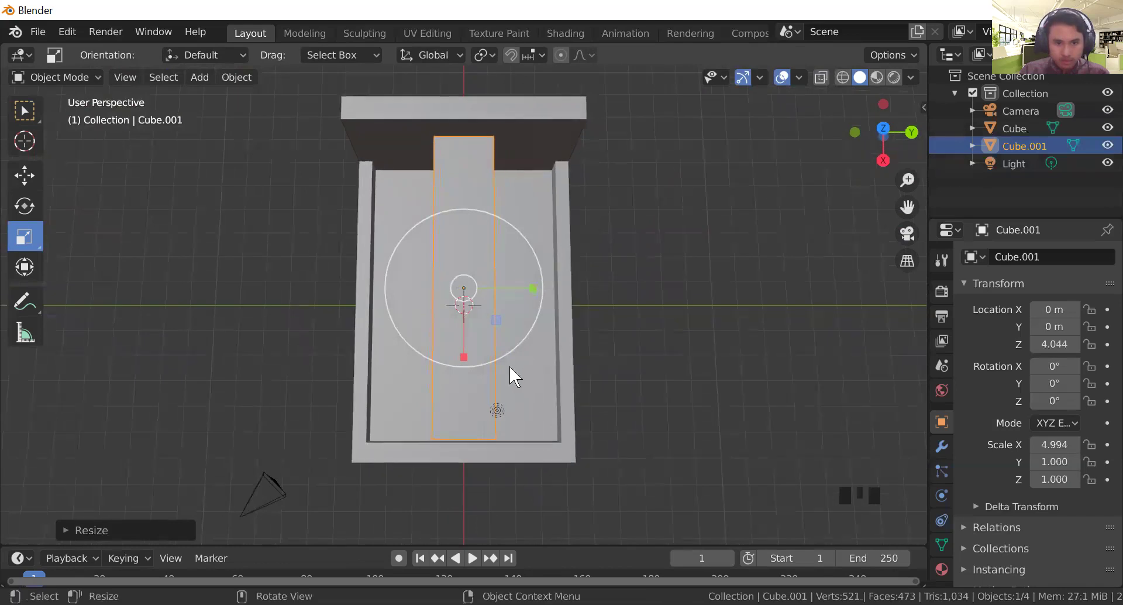
left_click_drag(464, 357, 466, 354)
mouse_move(629, 346)
middle_mouse_down()
mouse_move(632, 363)
mouse_move(626, 351)
mouse_move(772, 231)
mouse_move(767, 270)
mouse_move(780, 258)
mouse_move(655, 353)
mouse_move(625, 354)
middle_mouse_up()
left_click(530, 292)
left_click_drag(529, 291, 674, 286)
middle_click_drag(674, 286, 576, 287)
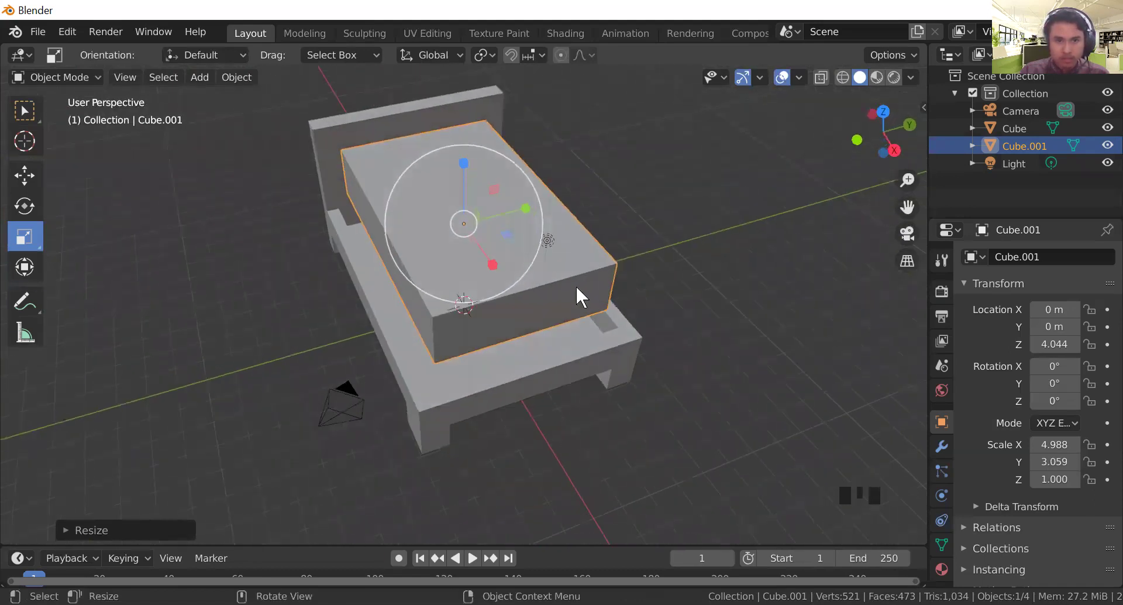
Step: Flatten the mattress block to a Z scale of about 0.72 and deselect it
middle_click_drag(659, 299, 442, 142)
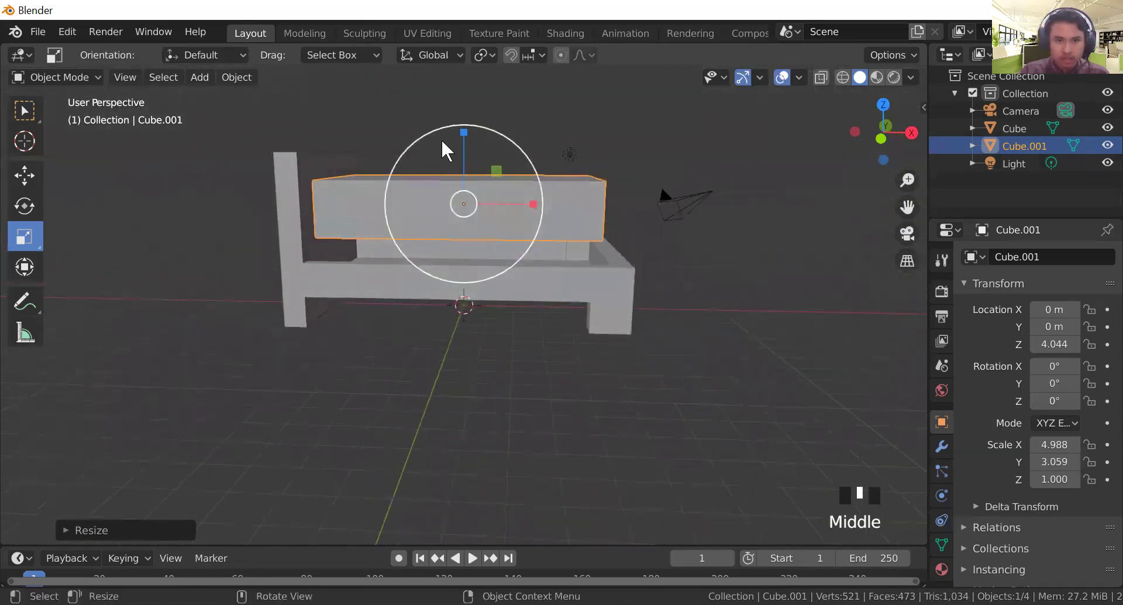
left_click_drag(464, 134, 462, 155)
left_click(672, 292)
middle_click_drag(663, 319, 621, 370)
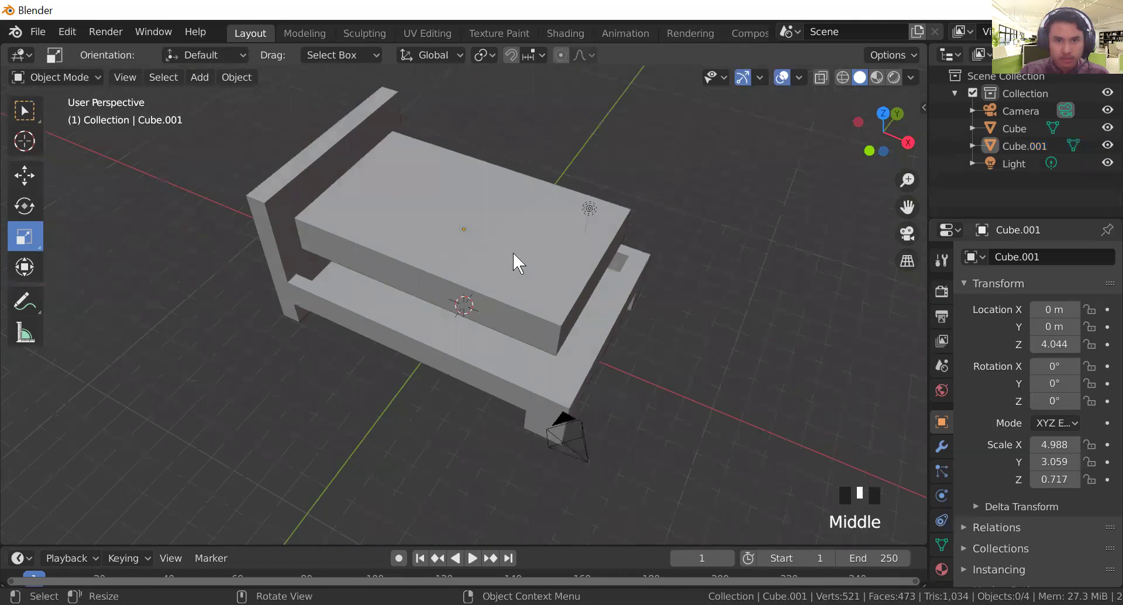
Step: Add a Subdivision Surface modifier to the mattress block
left_click(516, 254)
middle_click_drag(700, 325, 743, 332)
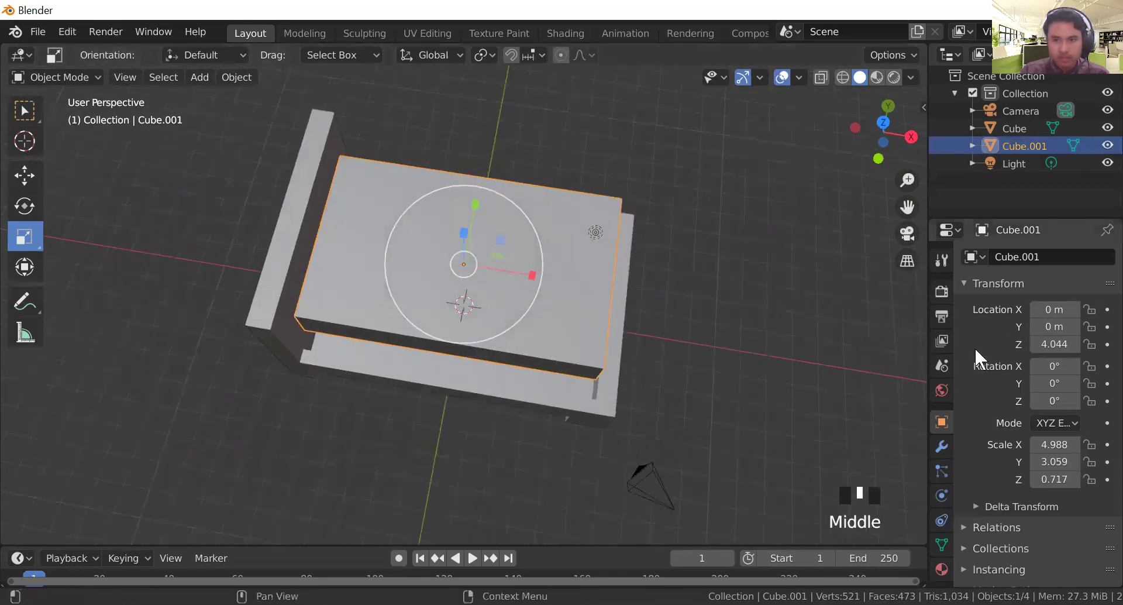
left_click(943, 450)
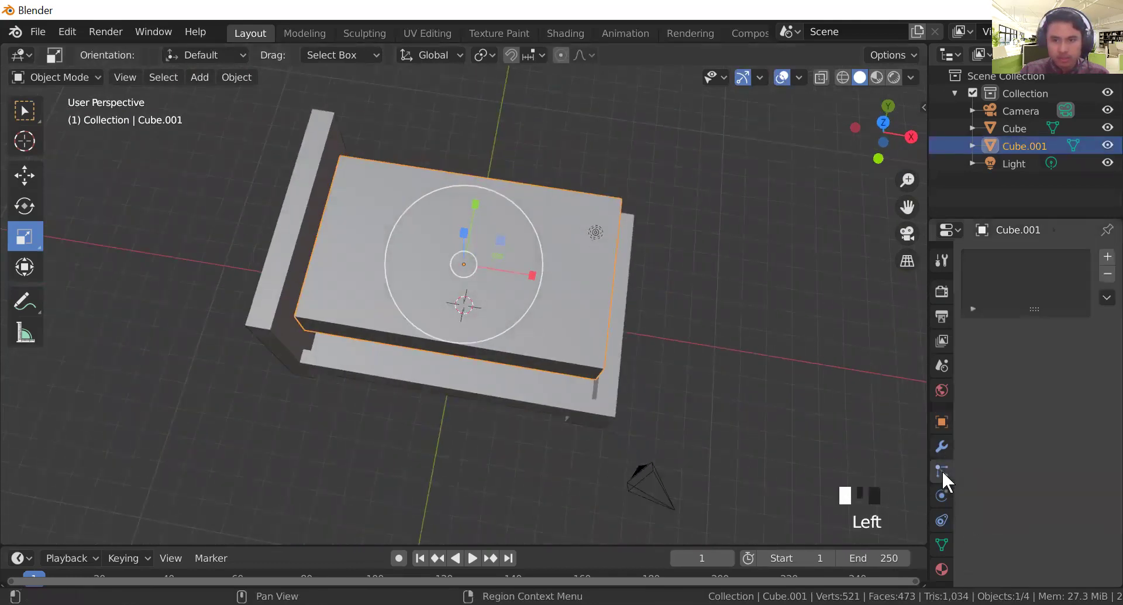
left_click(941, 446)
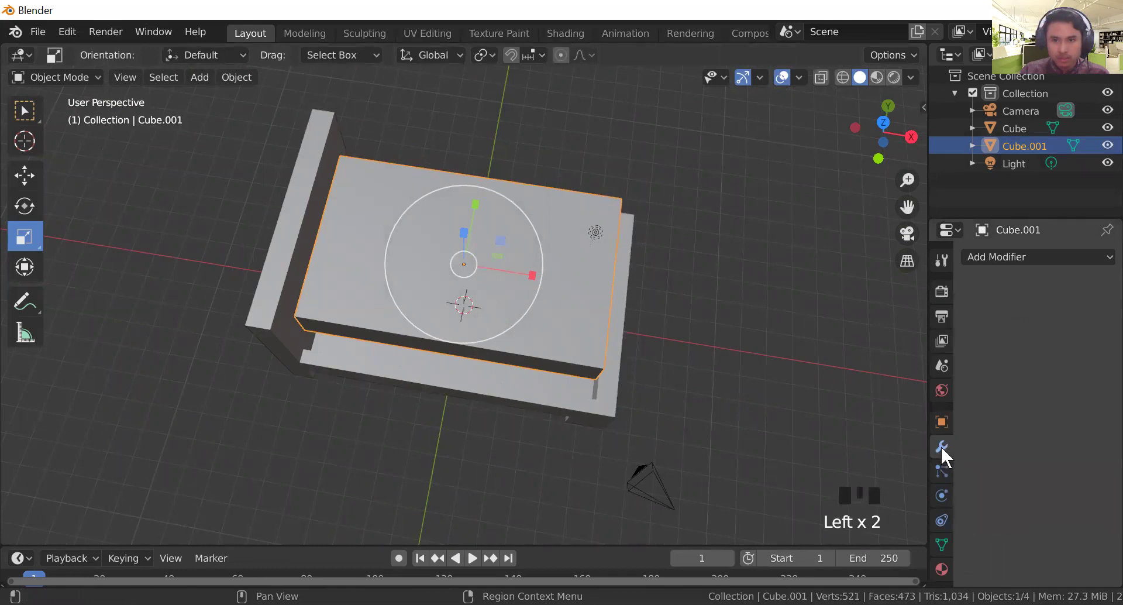
left_click(1007, 257)
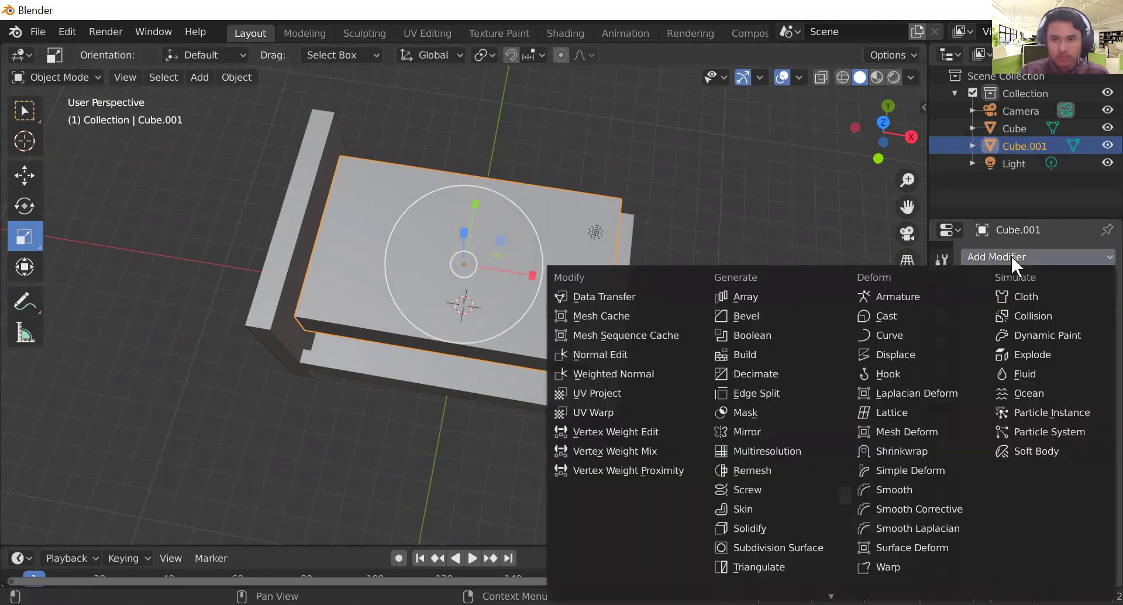
left_click(781, 546)
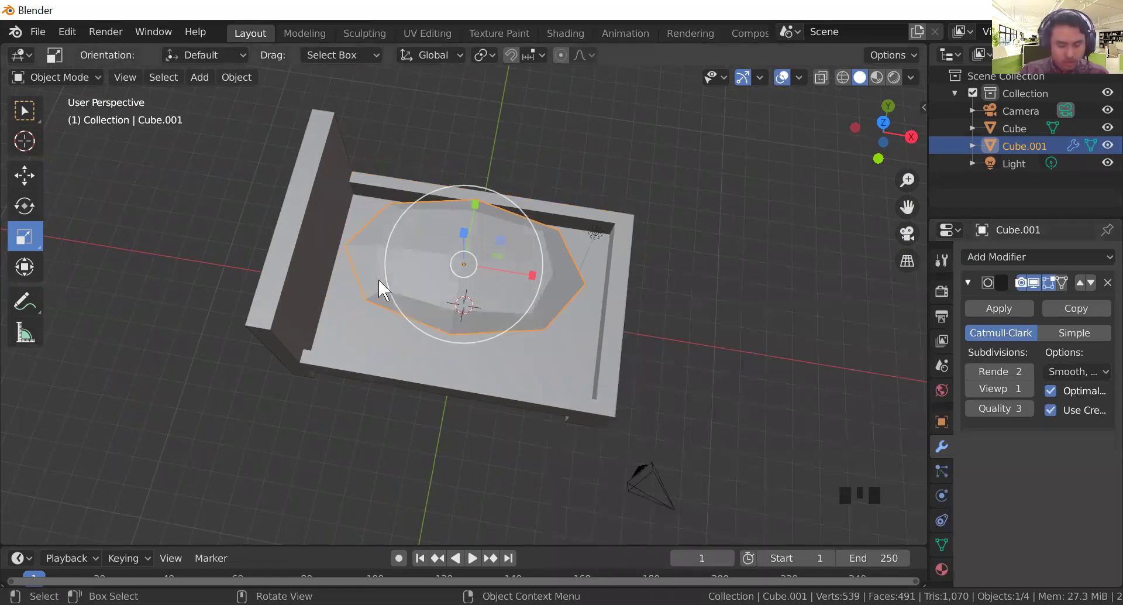
Step: In Edit Mode, add a crosswise loop cut to the mattress and slide it about 0.96 towards the foot end
key("Tab")
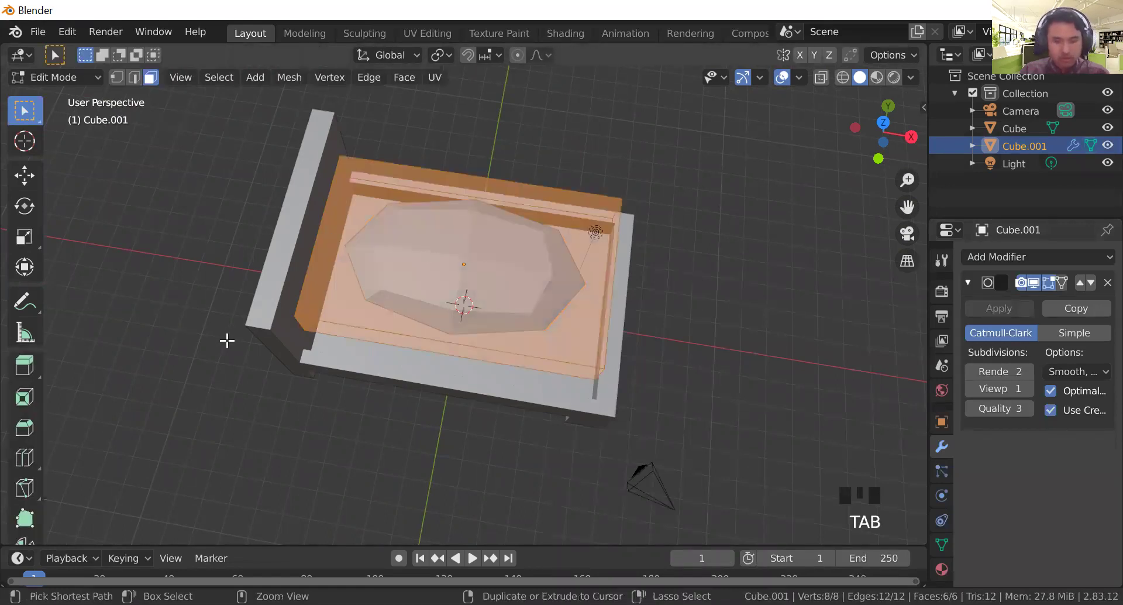
key("ctrl+r")
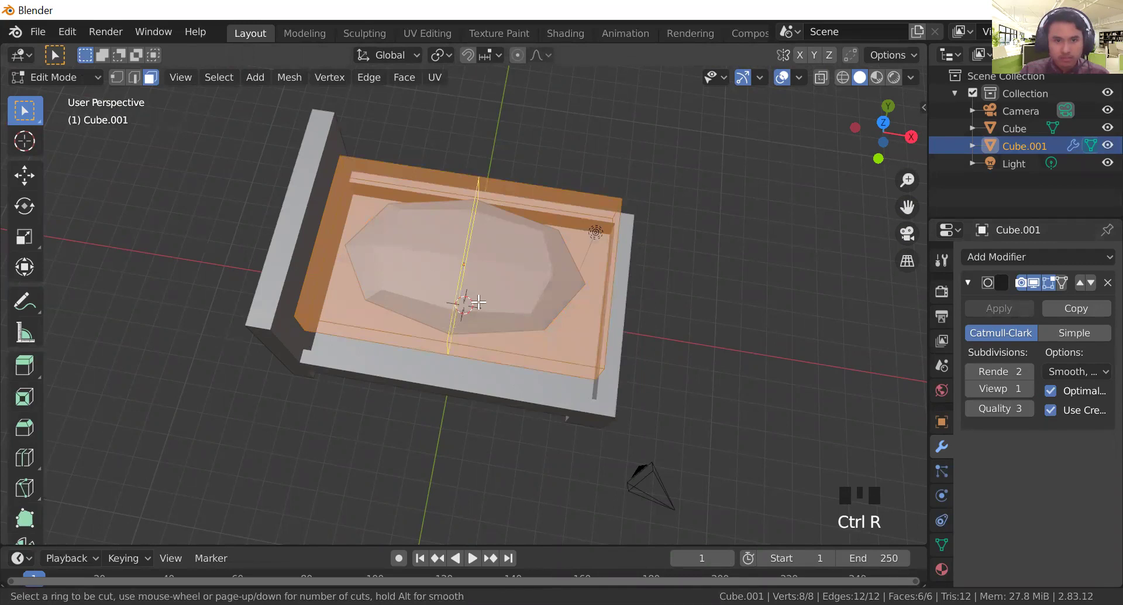
left_click(449, 321)
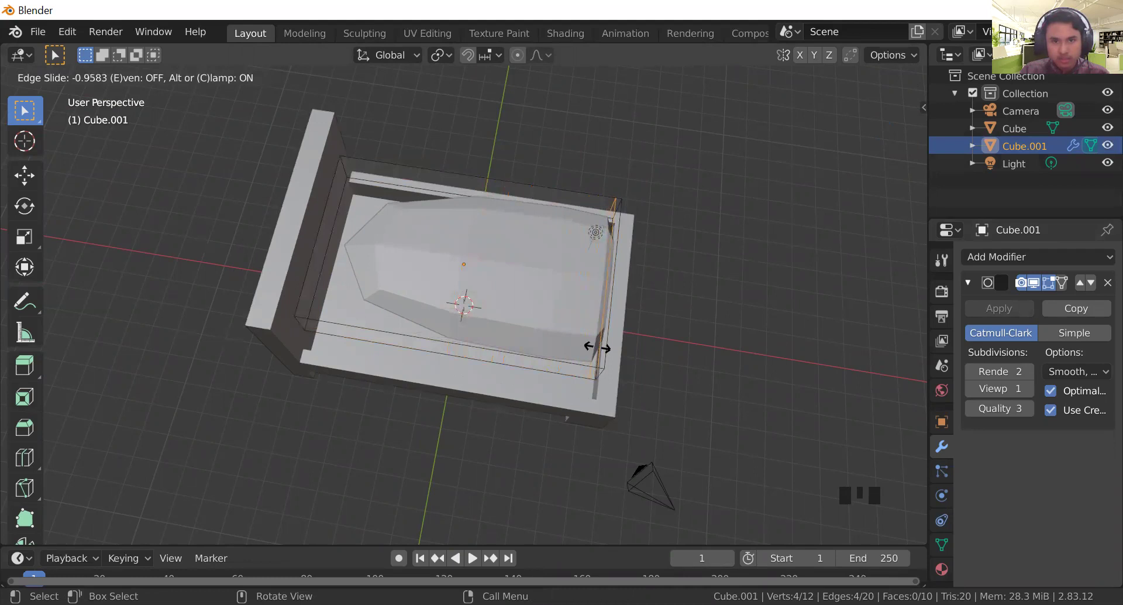
left_click(597, 347)
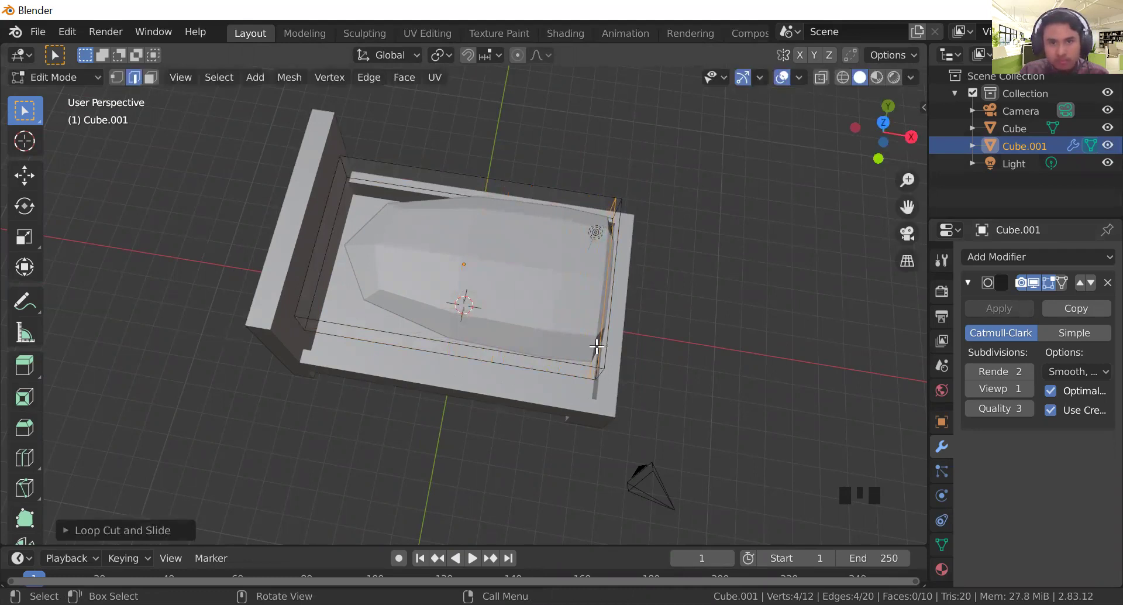
scroll(644, 324, "up", 2)
middle_click_drag(757, 311, 764, 341)
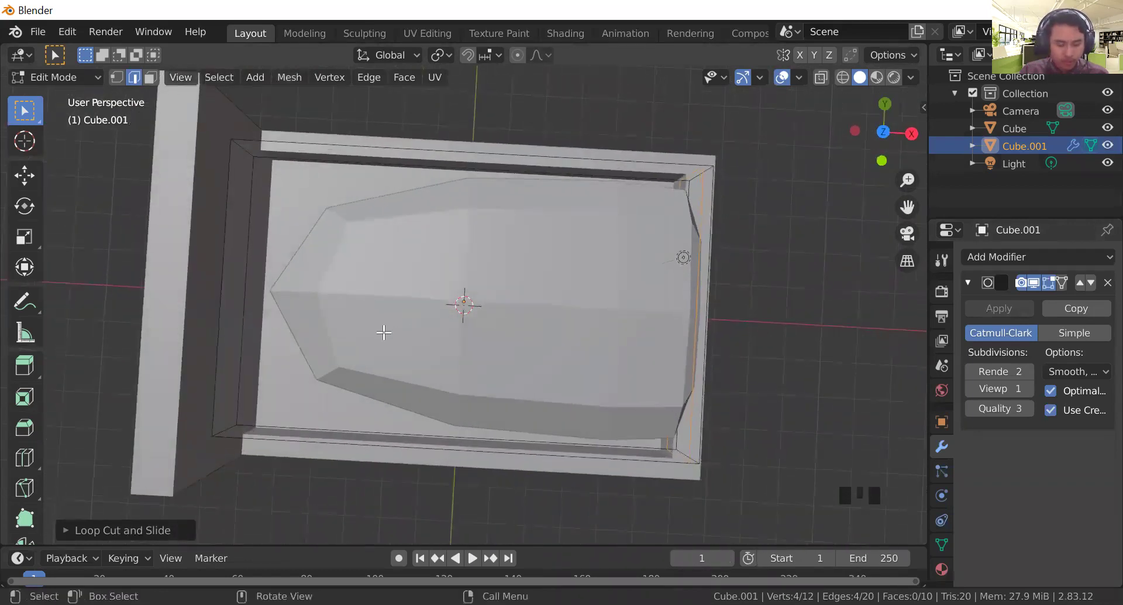
Step: Add a second crosswise loop cut to the mattress and slide it about 0.96 towards the headboard end
key("ctrl+r")
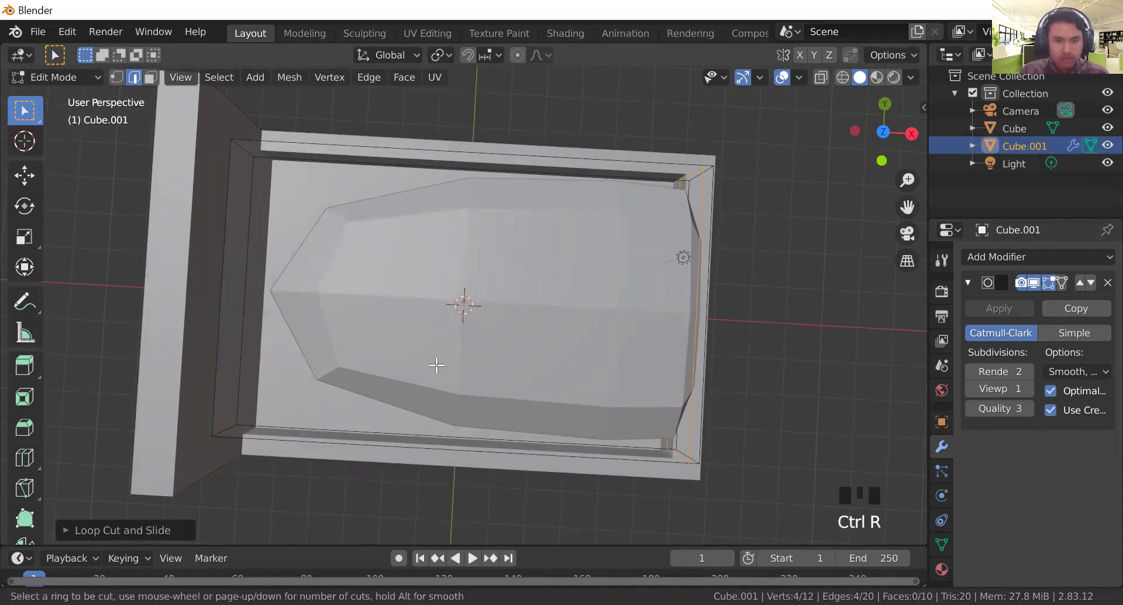
left_click(462, 475)
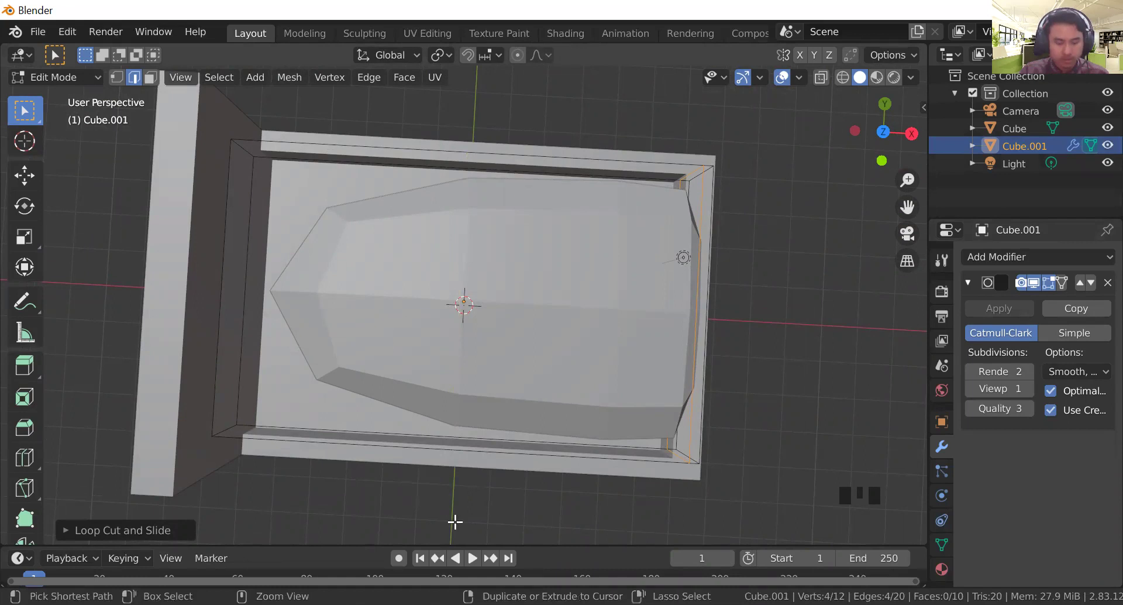
key("ctrl+r")
left_click(452, 449)
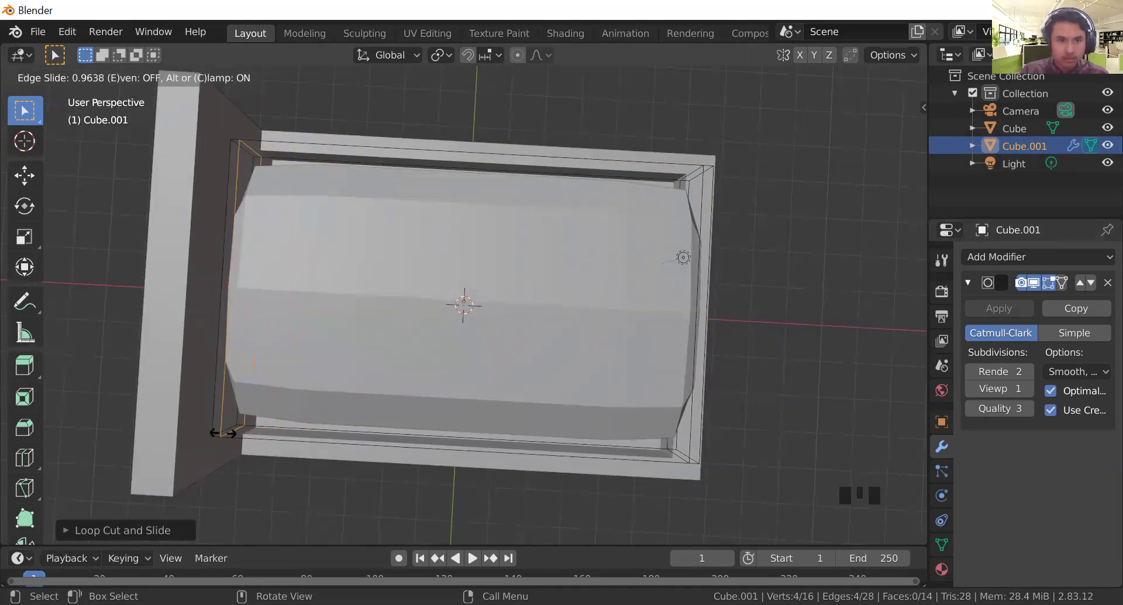
left_click(222, 433)
left_click(325, 511)
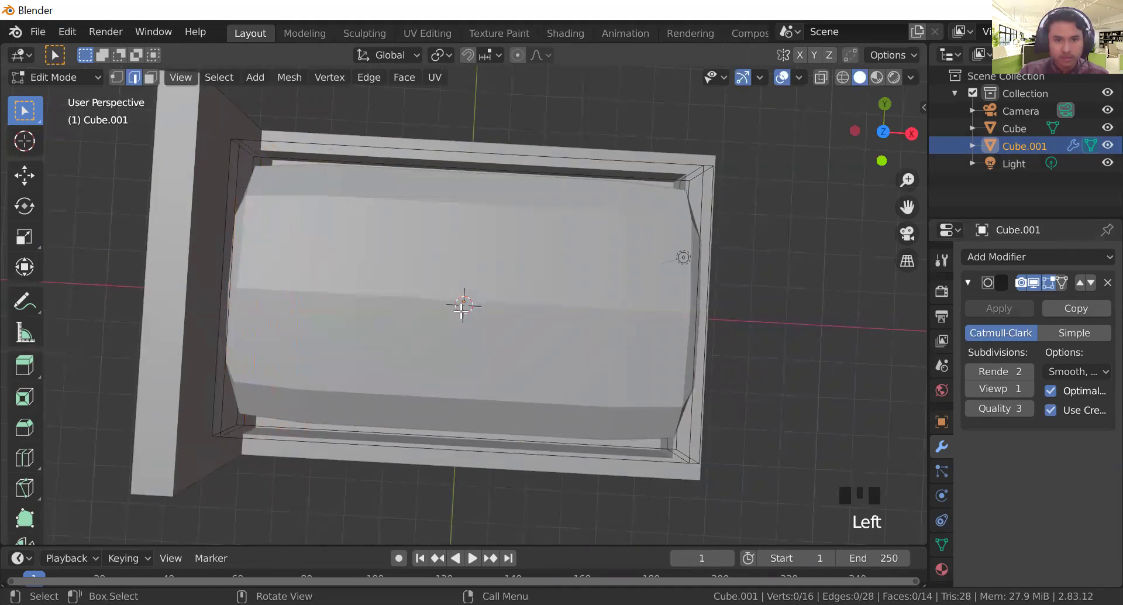
Step: Add a lengthwise loop cut to the mattress and slide it close to the long edge on the negative Y side
key("ctrl+r")
left_click(723, 314)
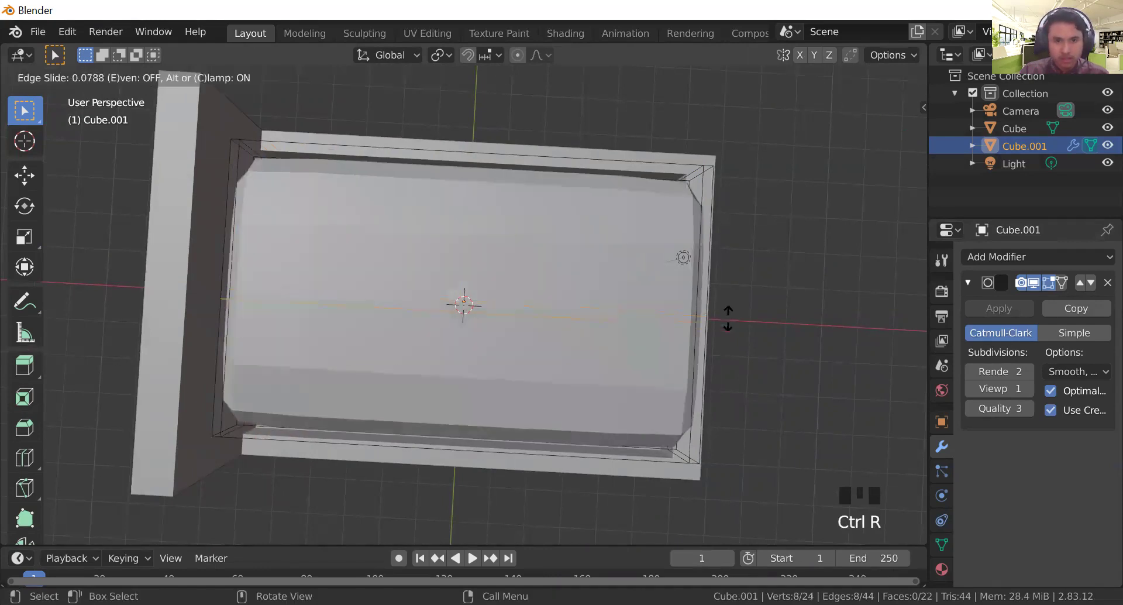
left_click(709, 446)
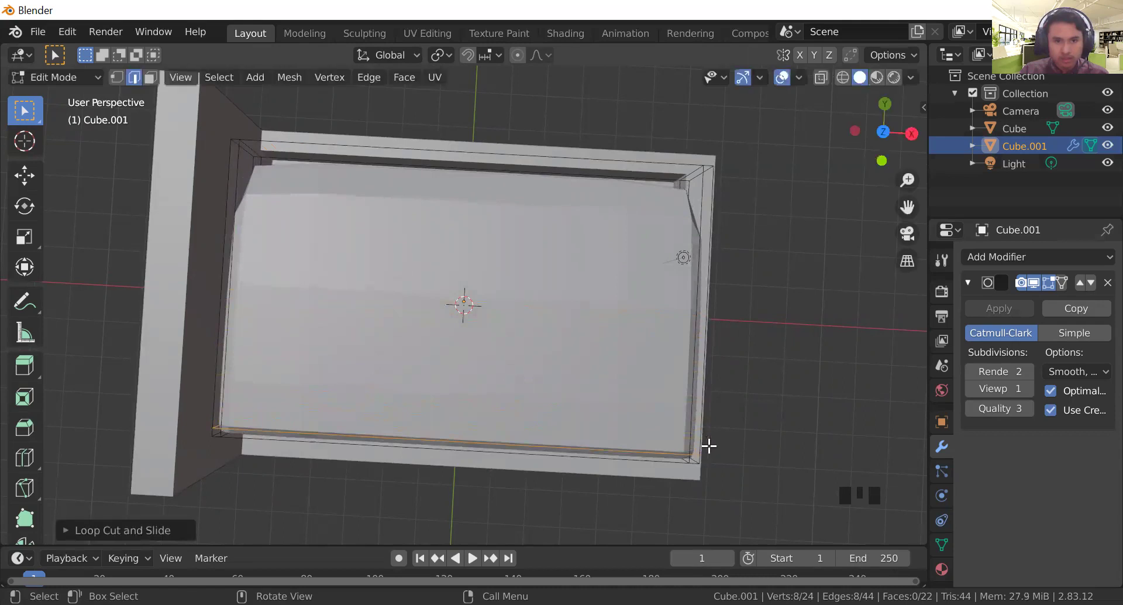
left_click(753, 413)
Step: Add another lengthwise loop cut and slide it close to the mattress's long edge on the positive Y side
key("ctrl+r")
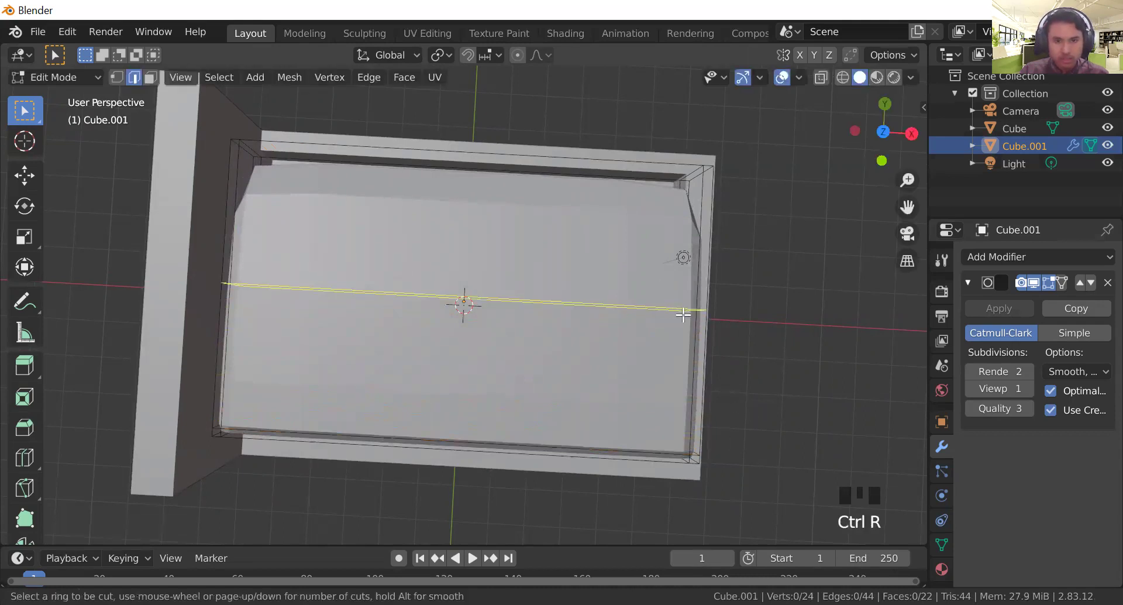
left_click(683, 315)
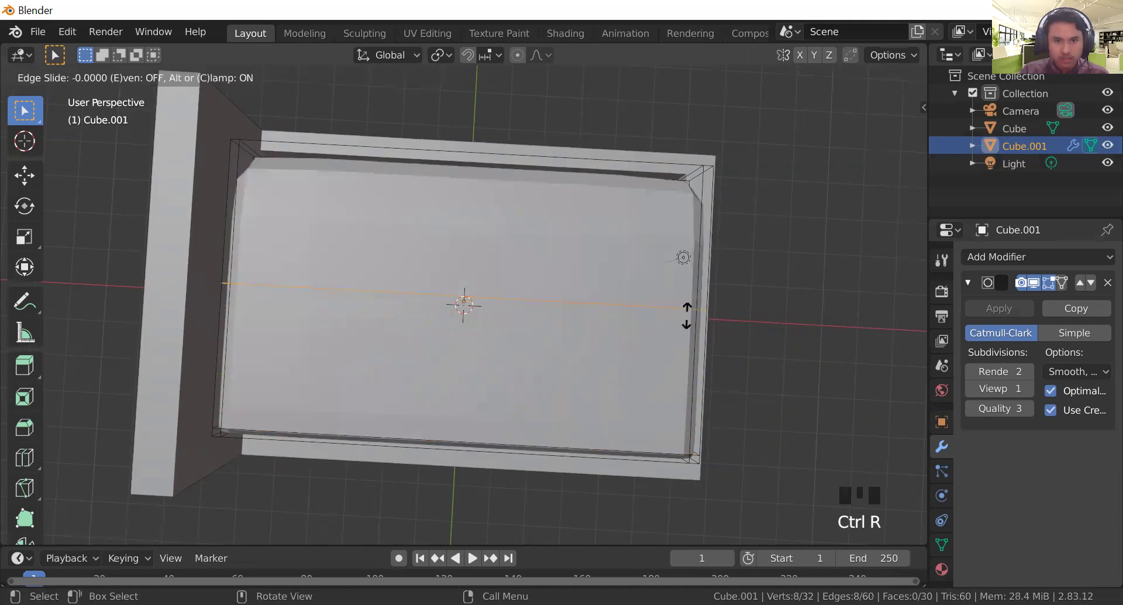
left_click(688, 180)
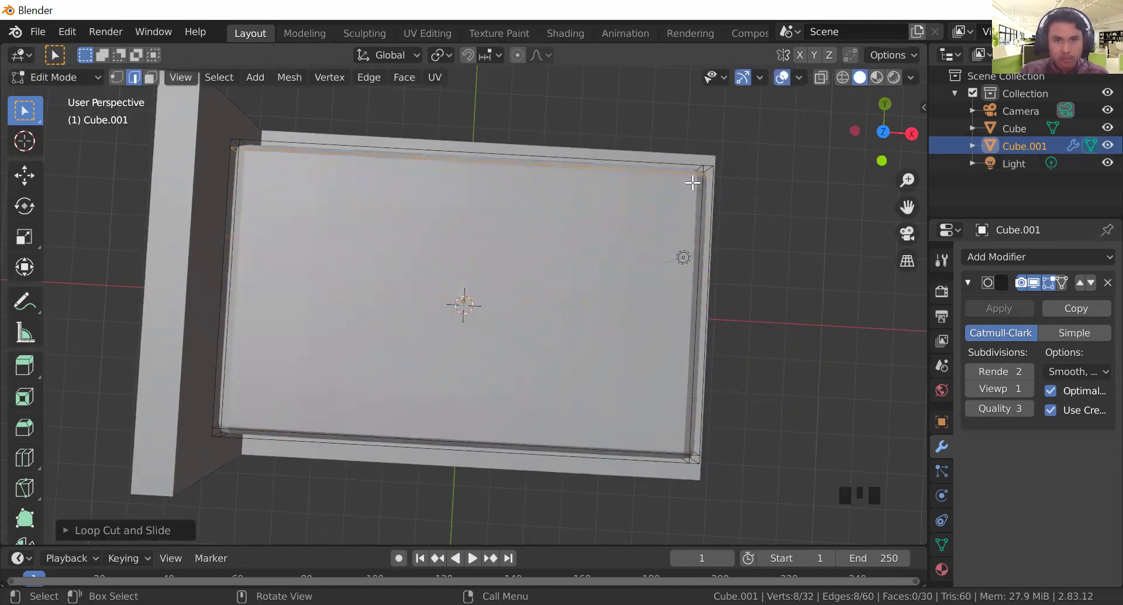
left_click(755, 205)
middle_click_drag(749, 259, 710, 201)
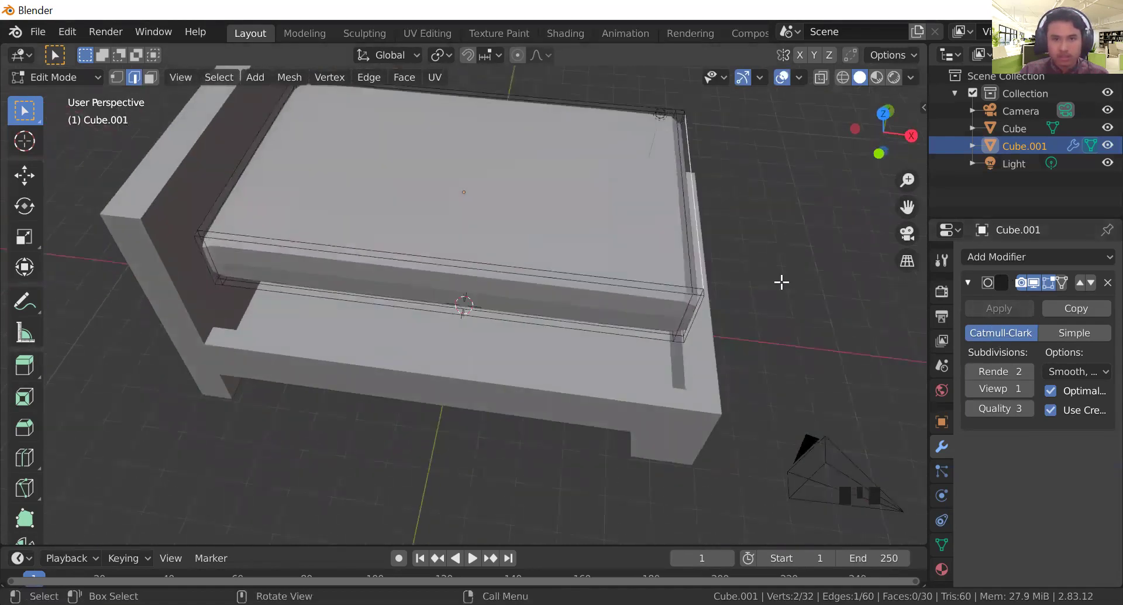
Step: Return to Object Mode and apply the mattress's Subdivision Surface modifier
key("Tab")
left_click(994, 308)
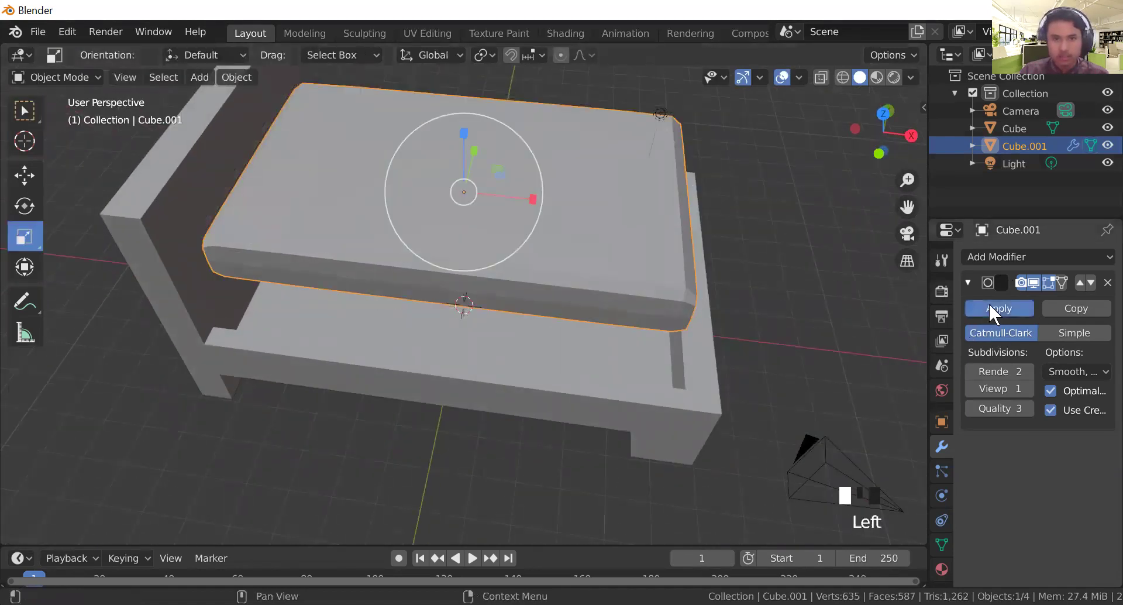
middle_click_drag(626, 230, 803, 262)
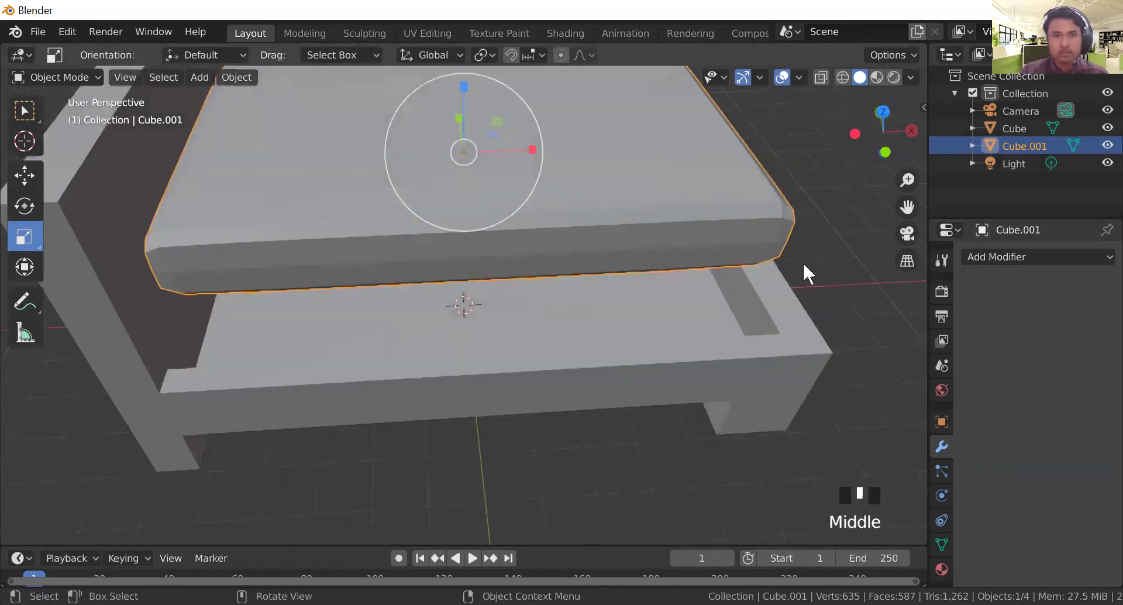
Step: Shade the mattress smooth and deselect it
scroll(605, 192, "down", 2)
right_click(603, 192)
left_click(601, 193)
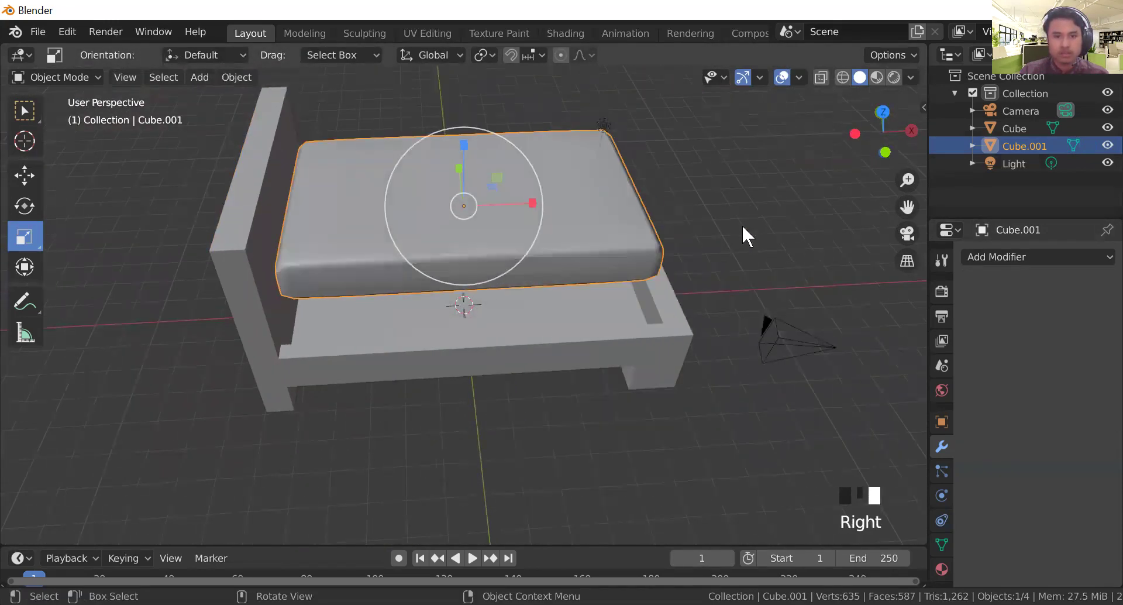
left_click(771, 251)
middle_click_drag(772, 251, 755, 225)
scroll(633, 318, "up", 2)
scroll(633, 318, "down", 2)
Step: From the front view, lower the mattress about 1.74 m along Z into the bed frame
left_click(880, 140)
left_click(468, 209)
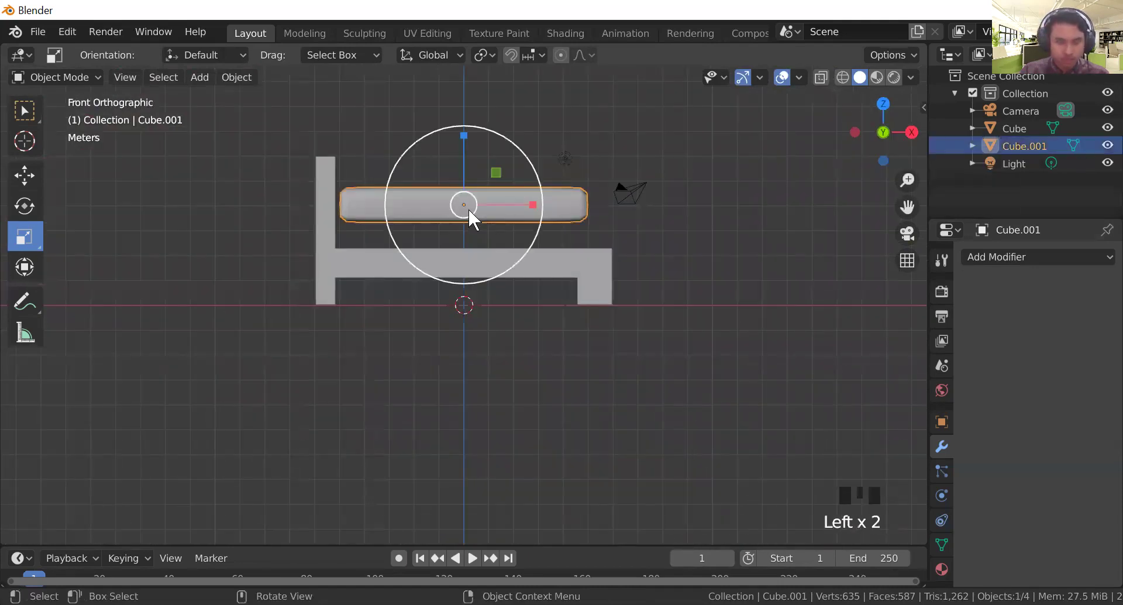
key("g")
key("x")
key("z")
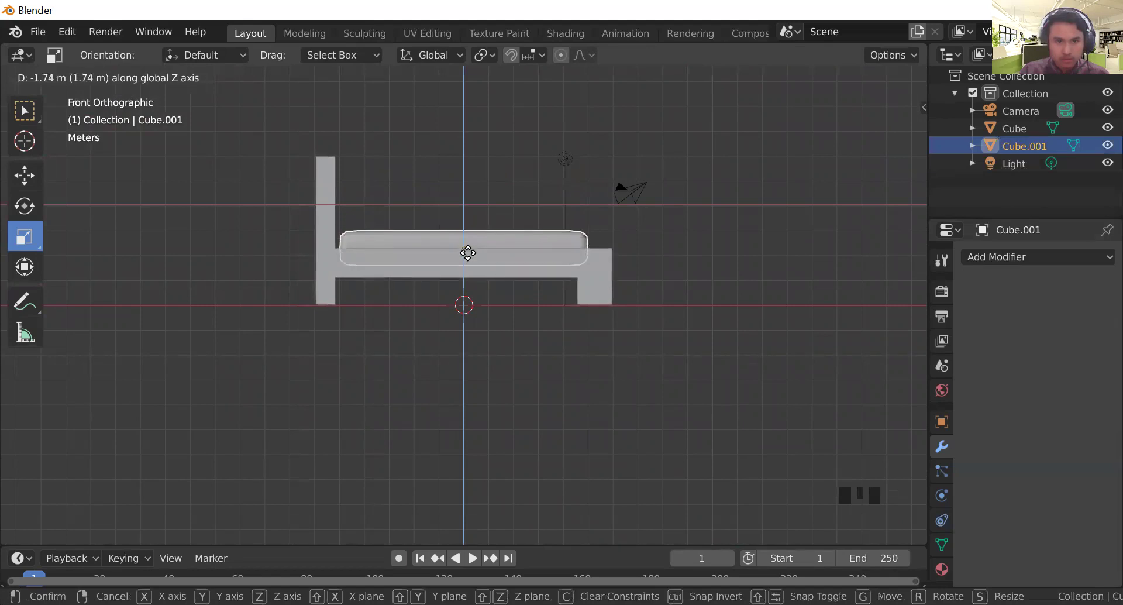
left_click(468, 251)
Step: Scale the mattress slightly larger along Y and X to fill the frame's recess, and show the deselected bed from the back
middle_click_drag(685, 329, 670, 378)
middle_click_drag(618, 405, 582, 445)
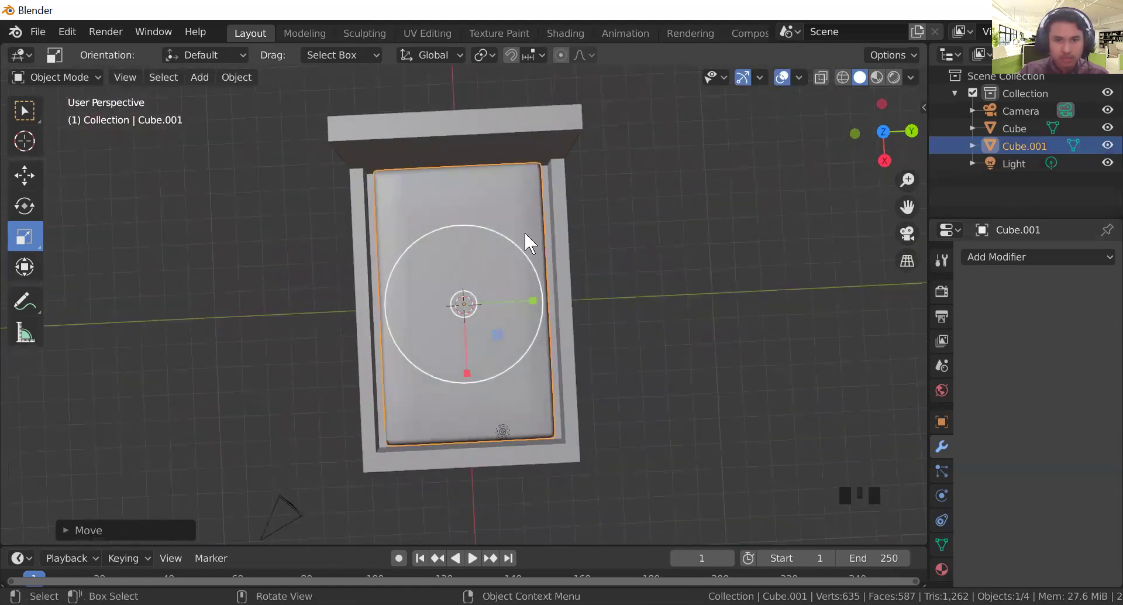
left_click(525, 298)
left_click(541, 234)
left_click_drag(534, 303, 547, 299)
left_click_drag(469, 369, 477, 380)
middle_click_drag(630, 427, 486, 360)
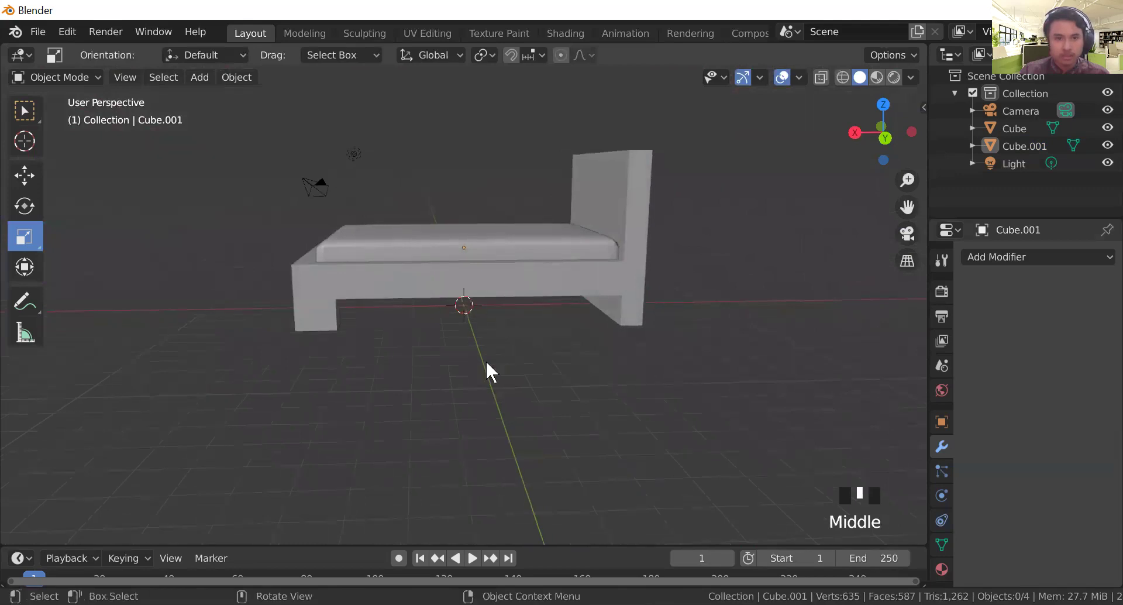
left_click(882, 128)
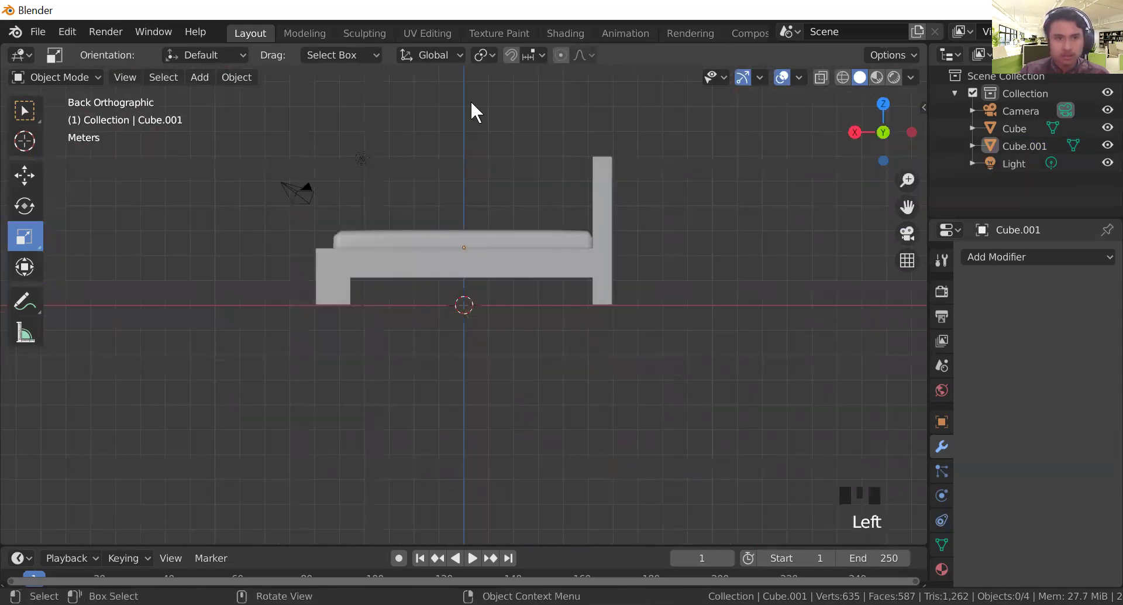
Step: Add a plane and raise it straight up along the Z axis so it sits above the mattress
left_click(200, 77)
mouse_move(234, 97)
left_click(382, 92)
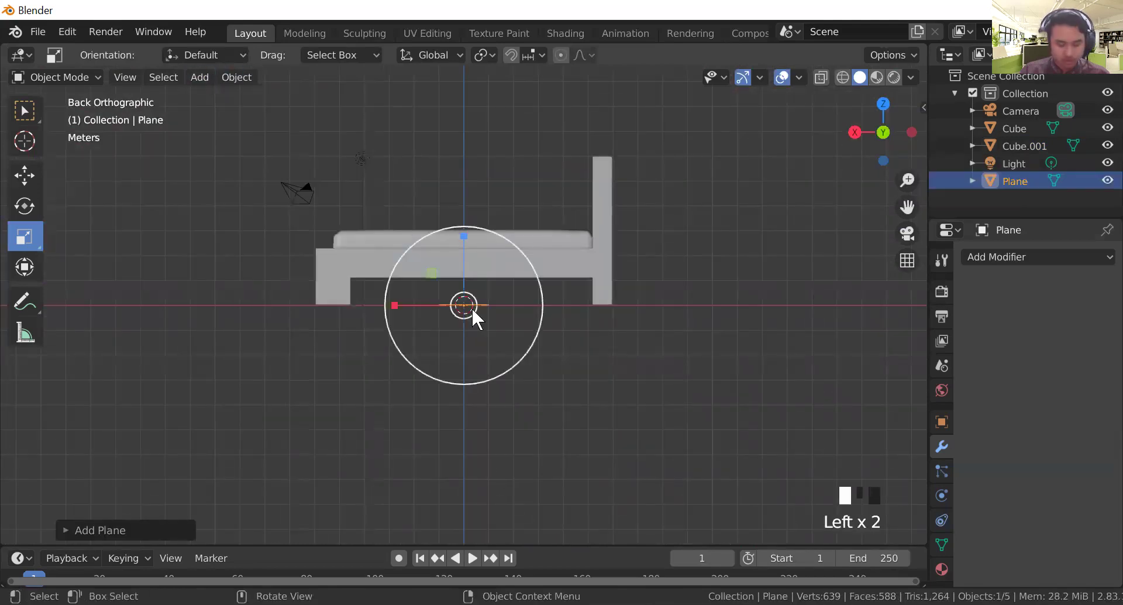
key("g")
key("z")
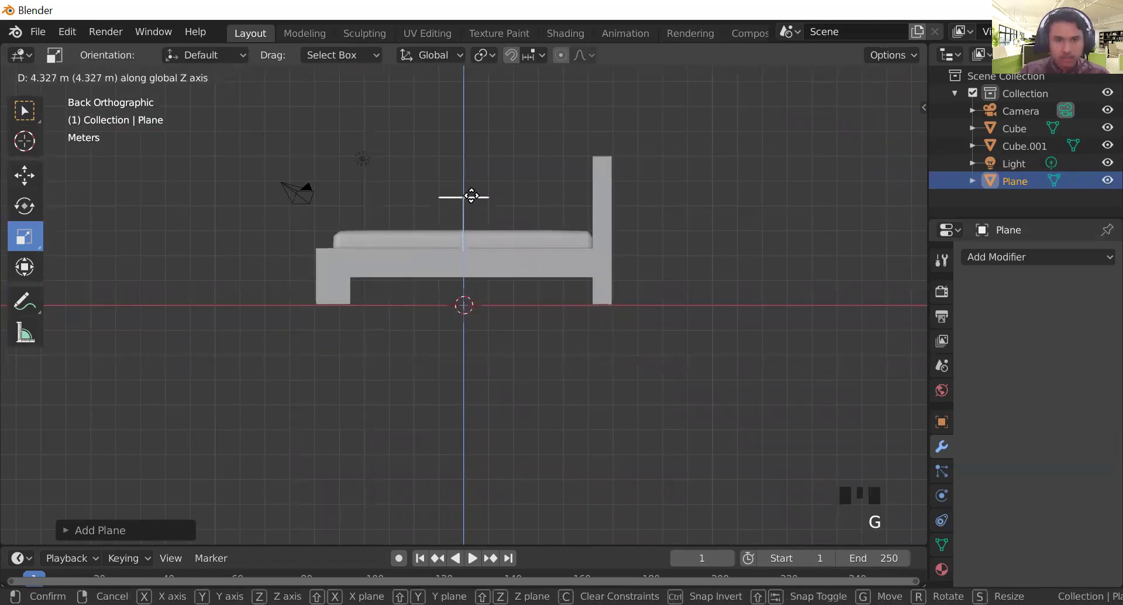
left_click(472, 186)
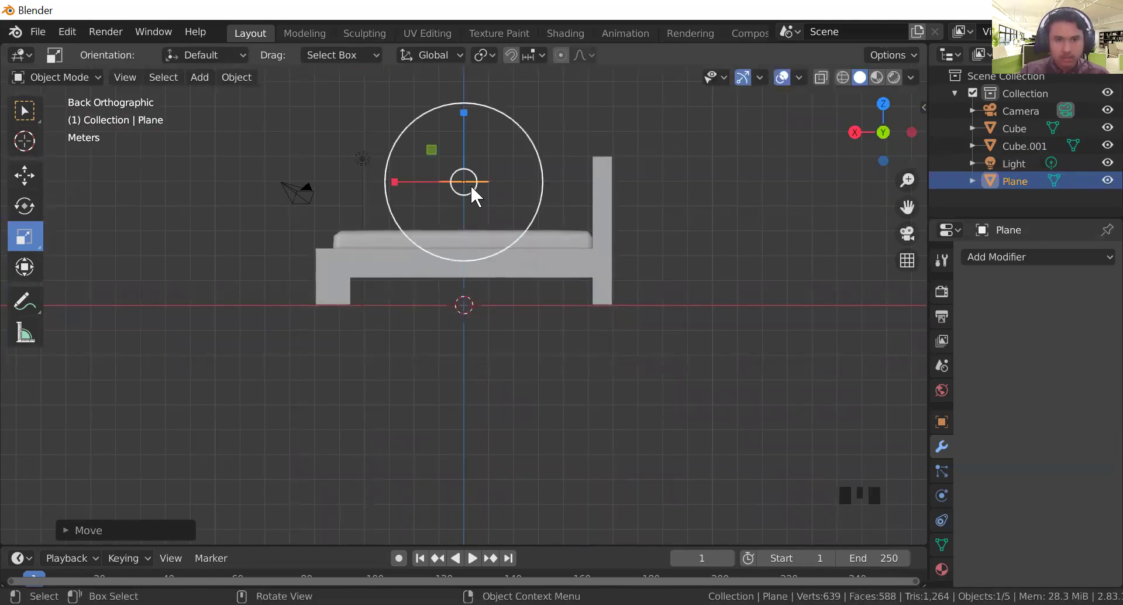
Step: Stretch the plane along X to about the mattress's length and move it about 2.78 m along X towards the foot end
left_click_drag(396, 180, 102, 170)
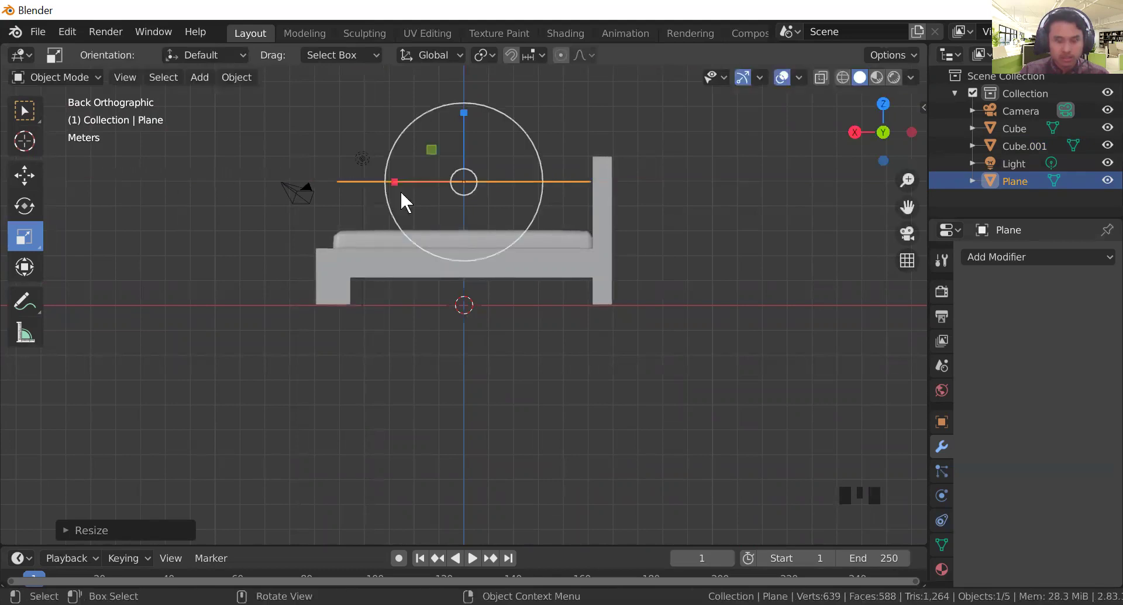
key("g")
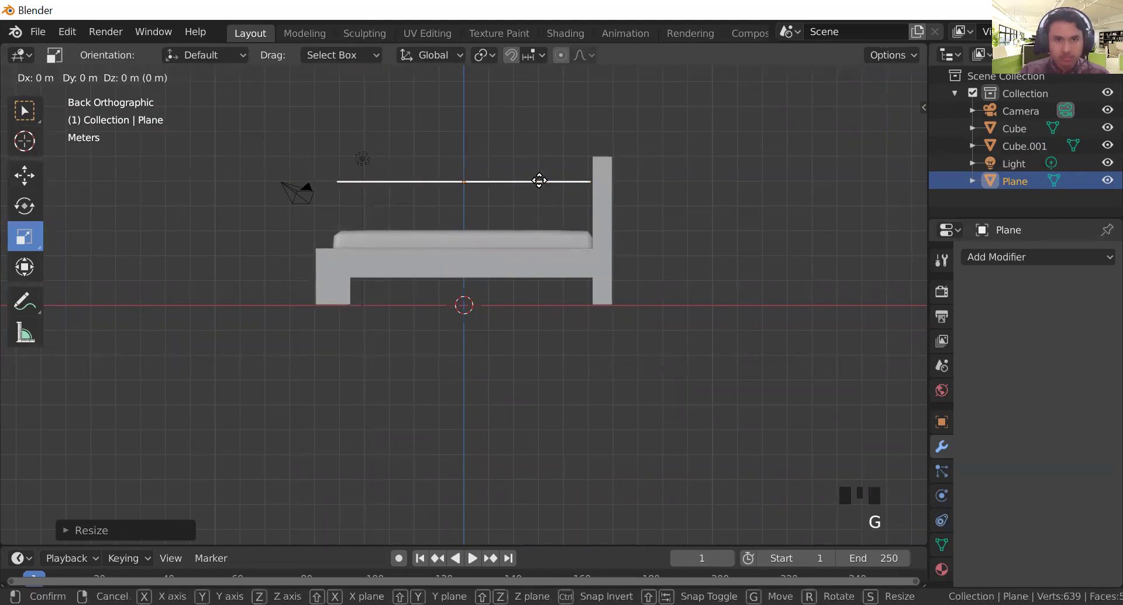
key("x")
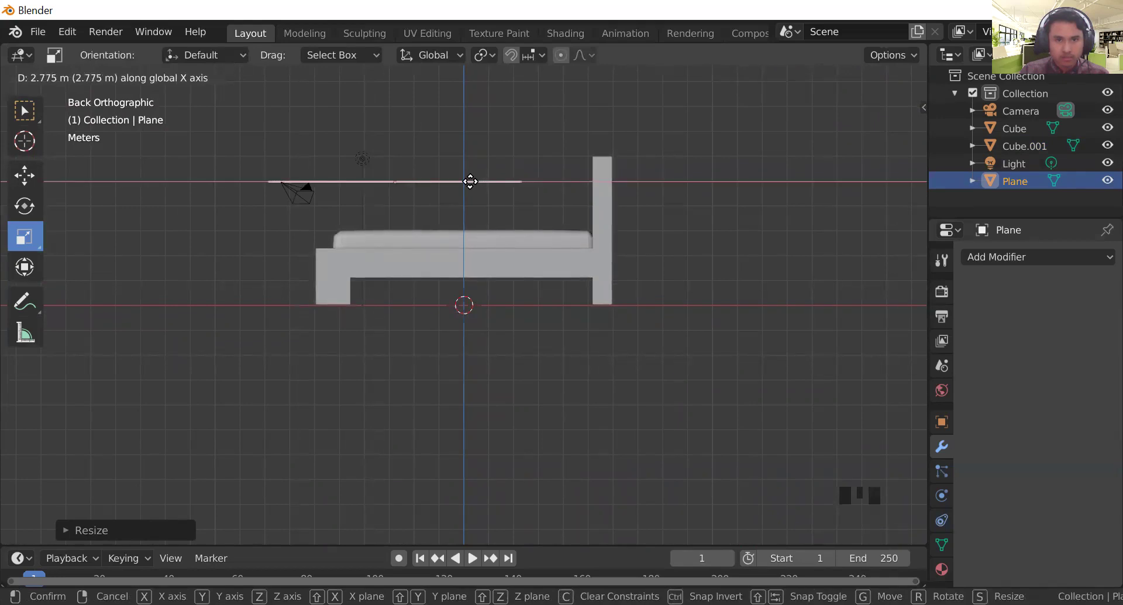
left_click(470, 181)
Step: Scale the plane along Y until it is wider than the bed frame, and keep it selected
middle_click_drag(579, 428, 576, 402)
left_click_drag(537, 381, 848, 364)
left_click(776, 338)
middle_click_drag(775, 337, 588, 293)
left_click(487, 272)
middle_click_drag(582, 342, 725, 359)
Step: Enter Edit Mode on the plane, select its edge nearest the headboard and show the back view
key("Tab")
left_click(536, 291)
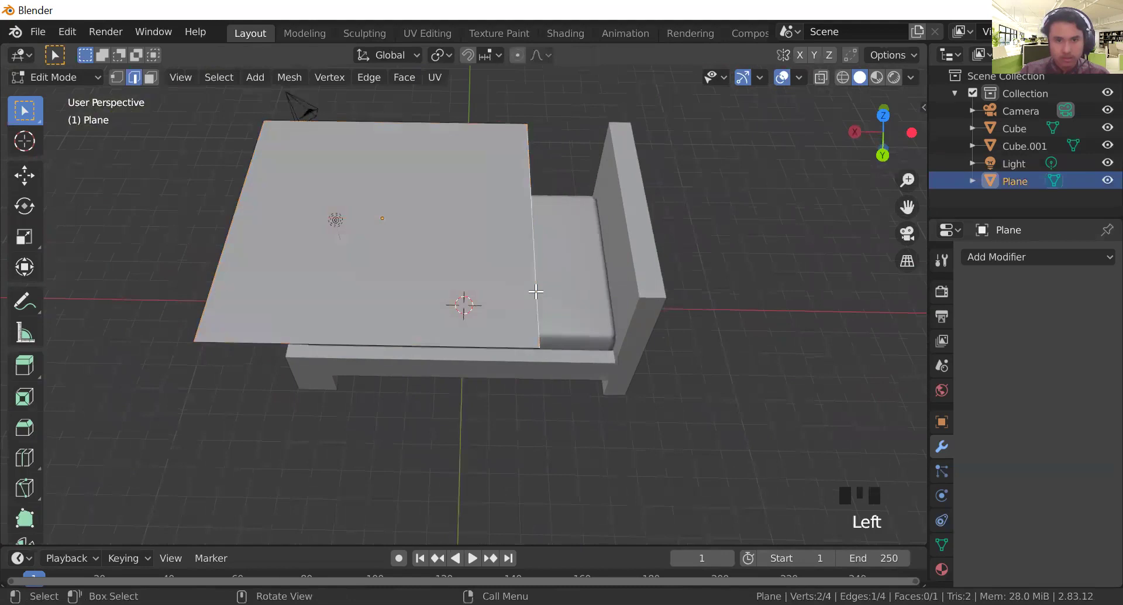
left_click(883, 150)
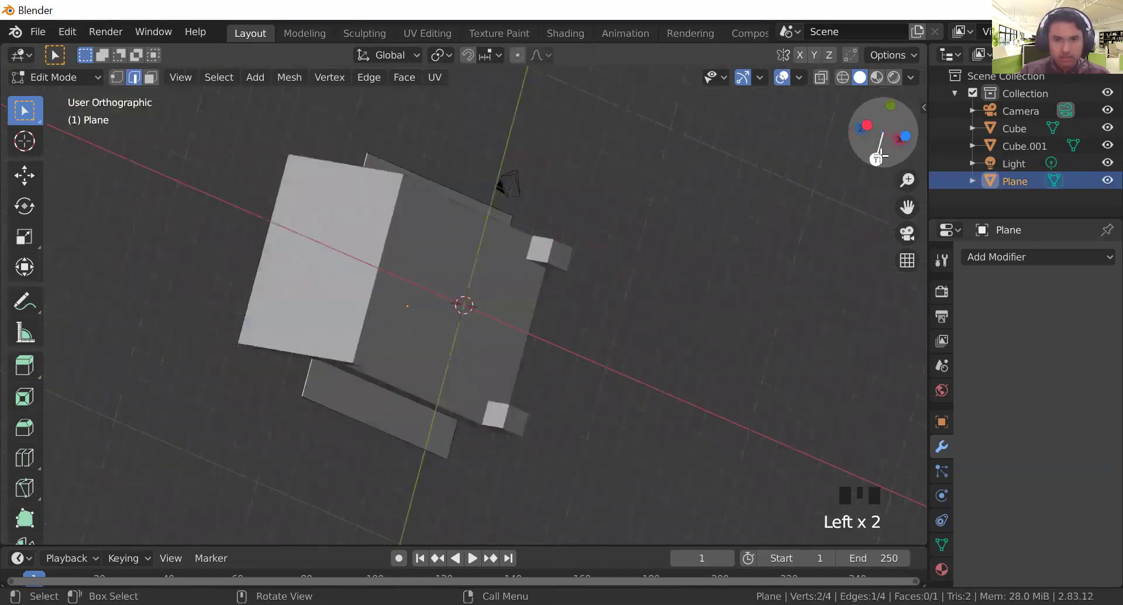
left_click(884, 160)
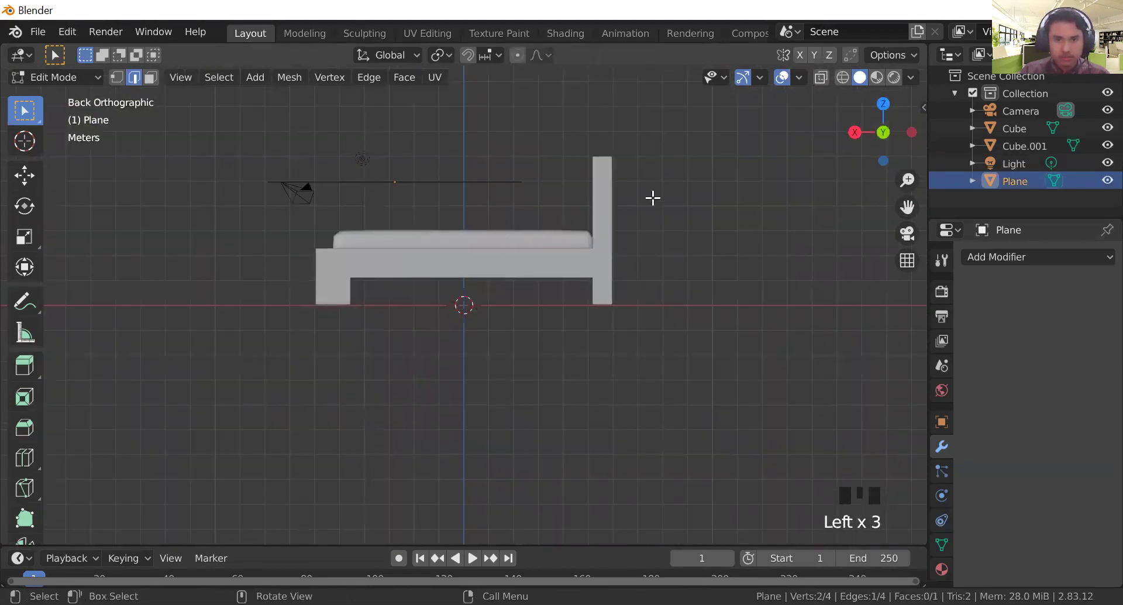
key("e")
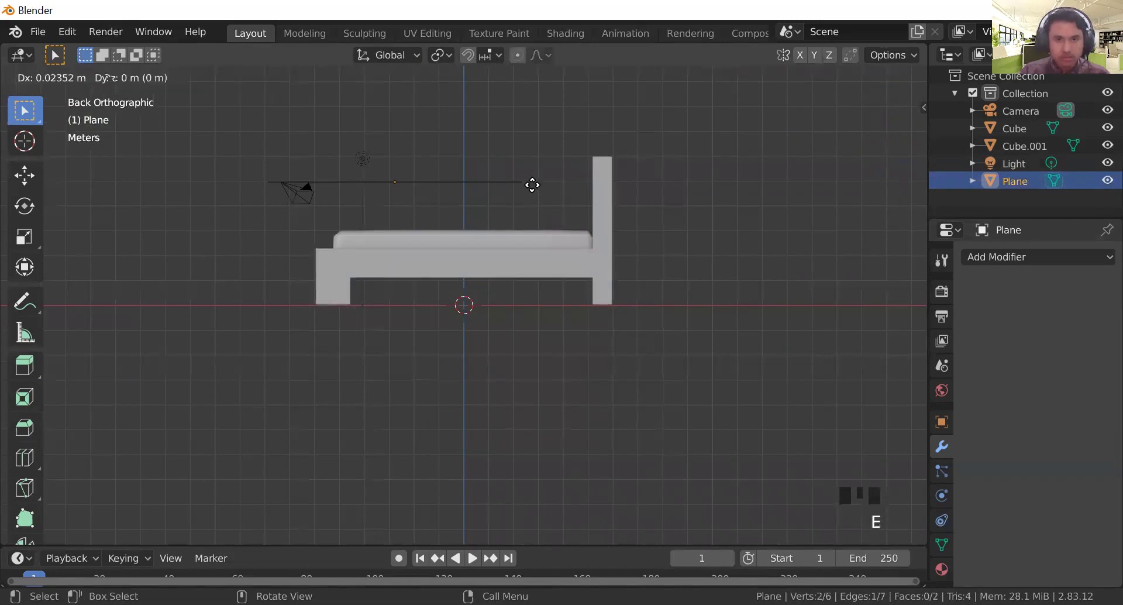
key("z")
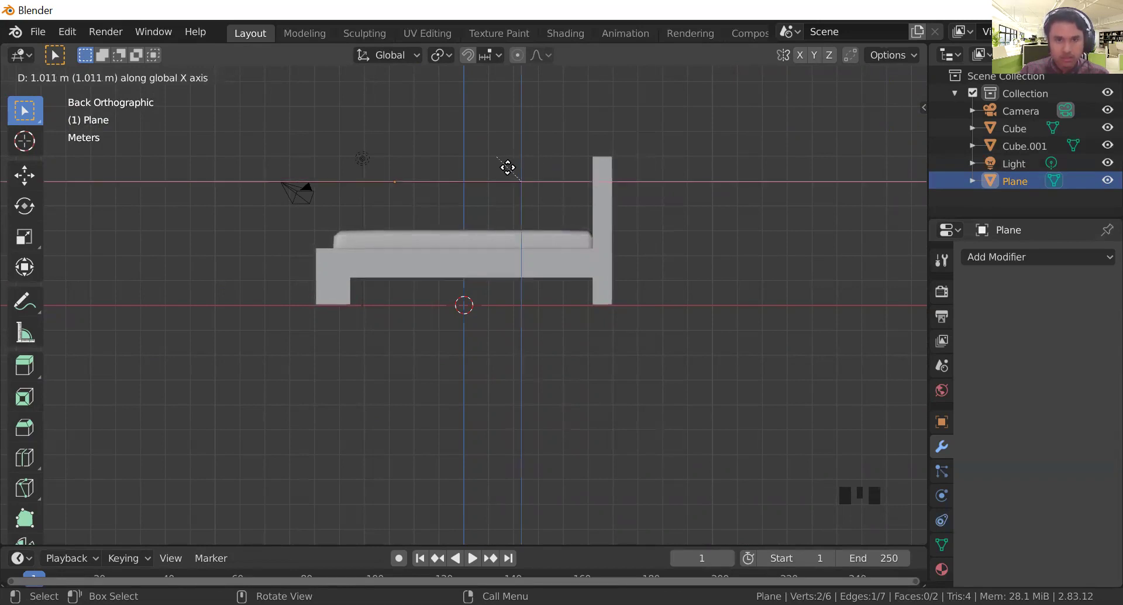
key("ctrl")
middle_click(537, 187)
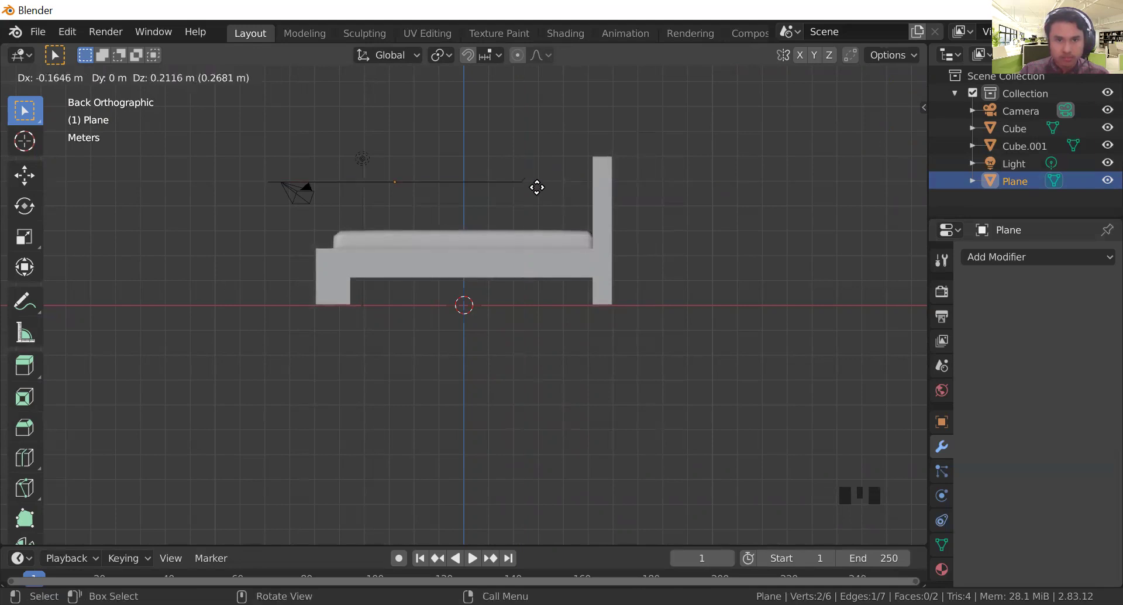
key("Escape")
key("ctrl+z")
Step: Extrude the plane's headboard-side edge up along Z to about the height of the headboard's top
scroll(526, 185, "up", 2)
mouse_move(532, 196)
middle_mouse_down()
mouse_move(539, 266)
mouse_move(542, 193)
middle_mouse_up()
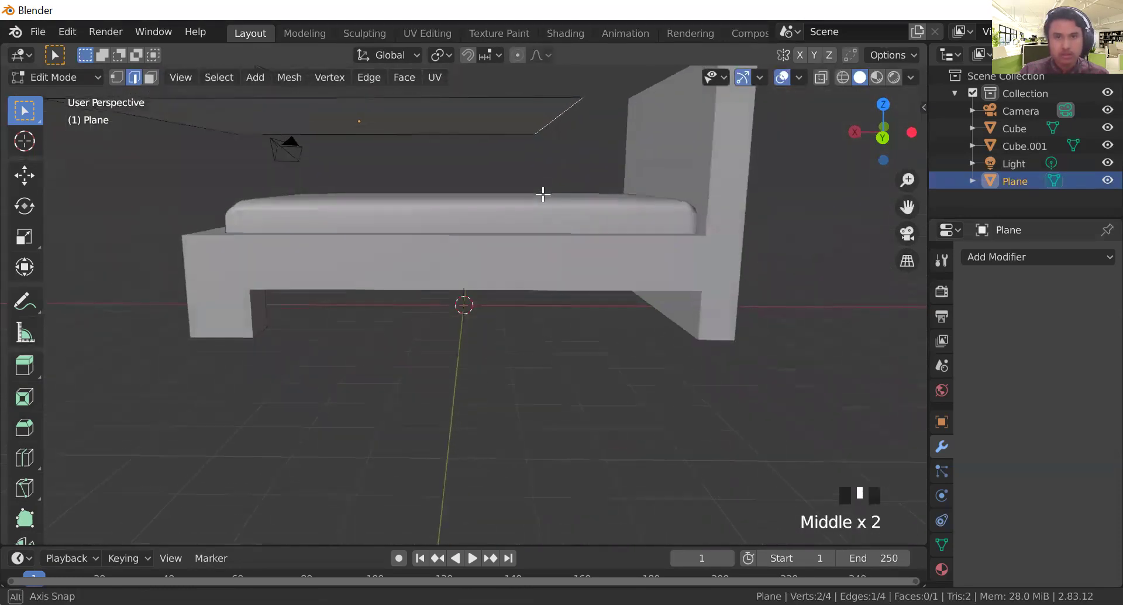
scroll(543, 194, "down", 2)
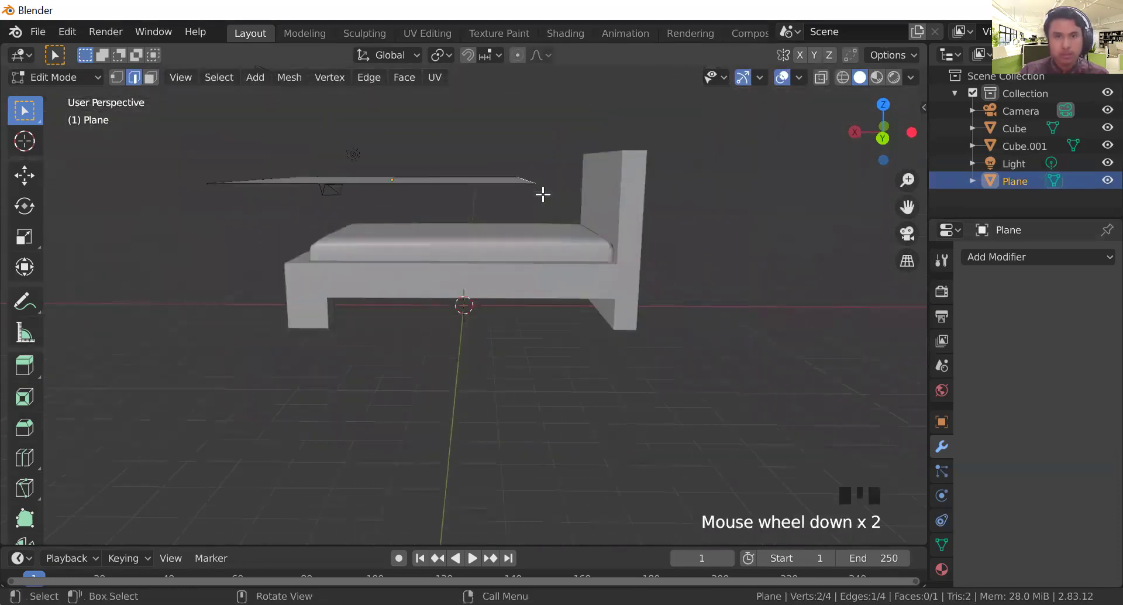
left_click(883, 138)
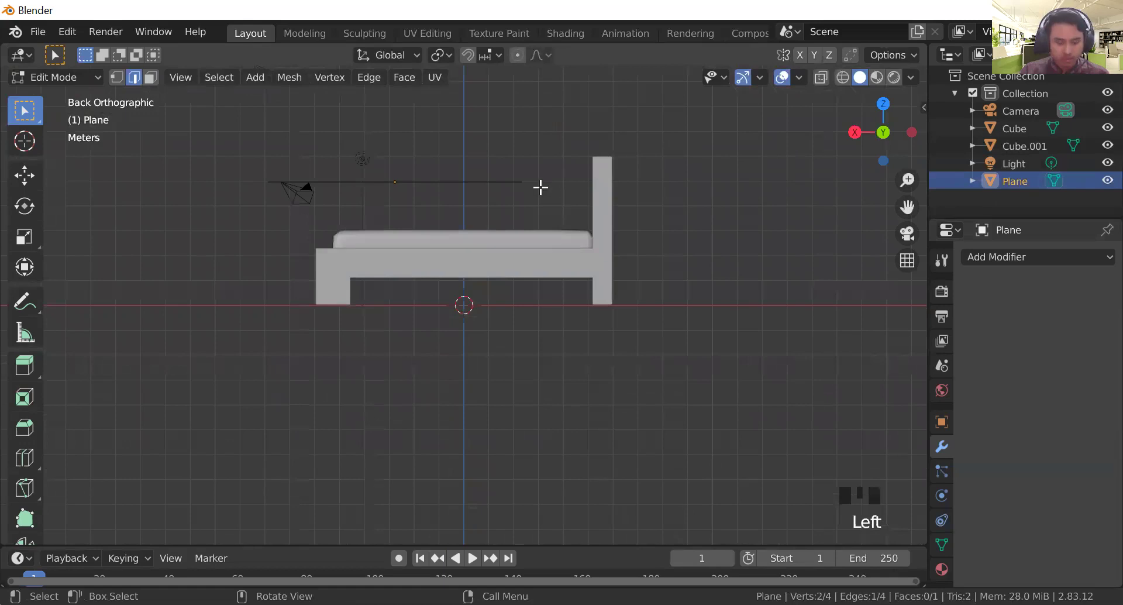
key("e")
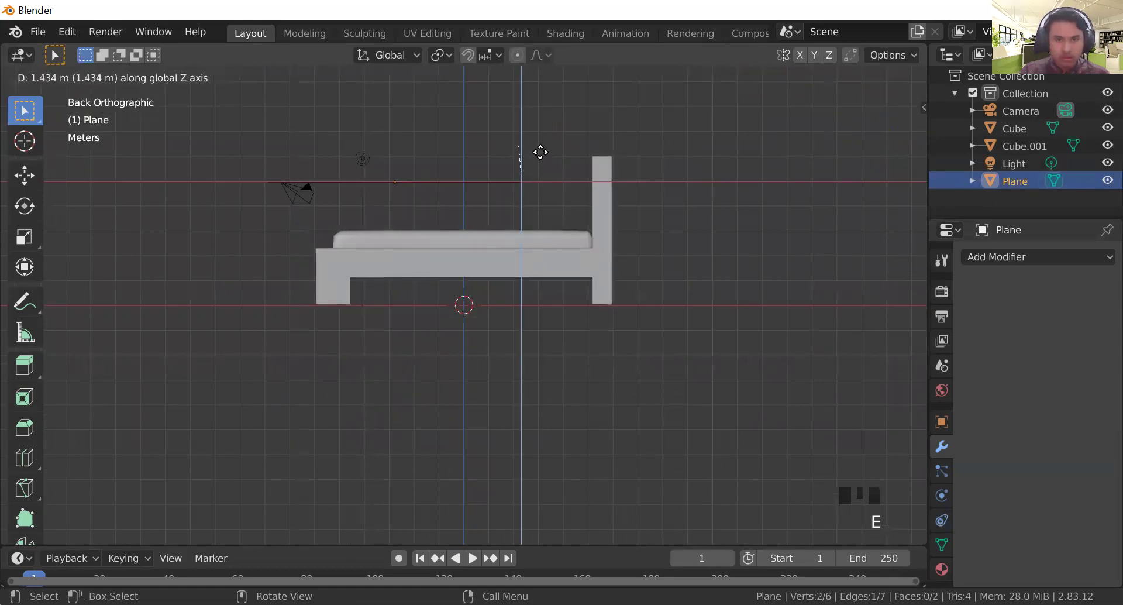
left_click(541, 160)
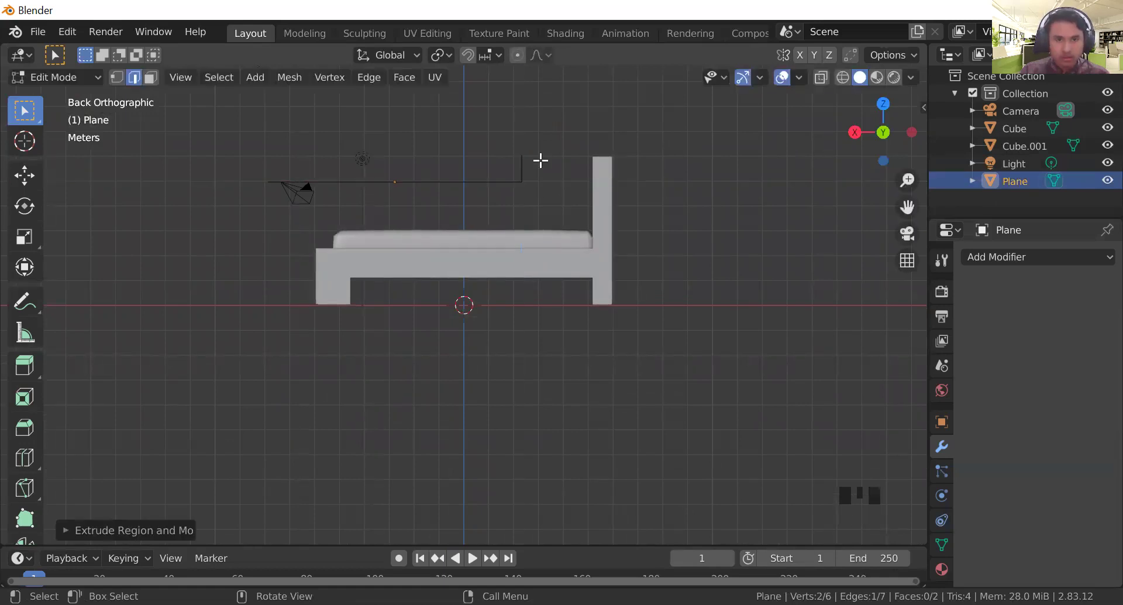
middle_click_drag(541, 160, 570, 222)
left_click(560, 226)
middle_click_drag(651, 284, 848, 170)
left_click(885, 138)
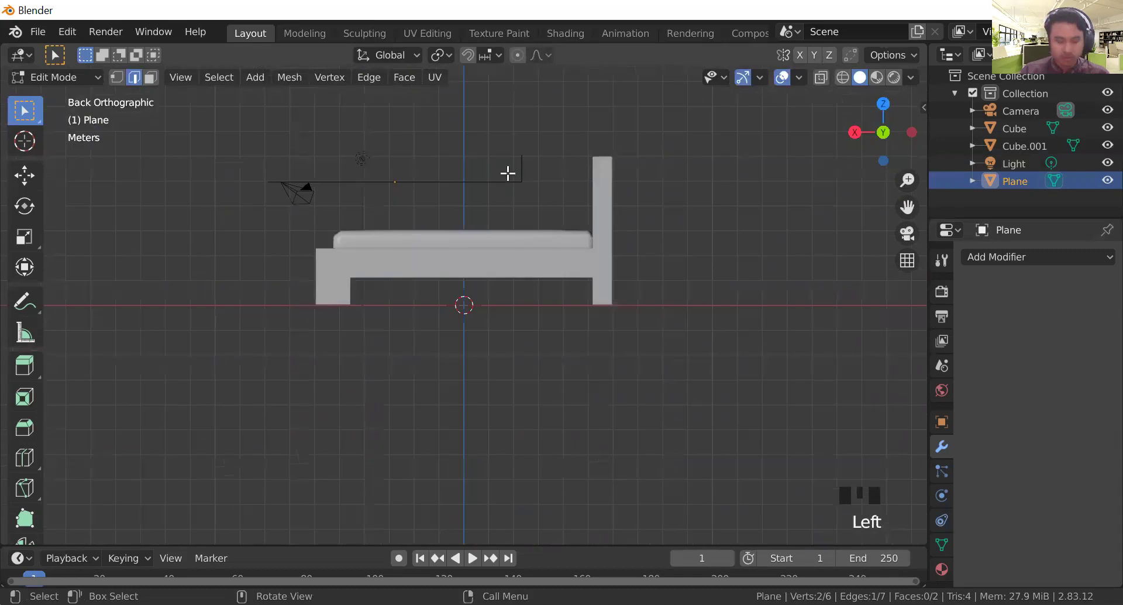
key("e")
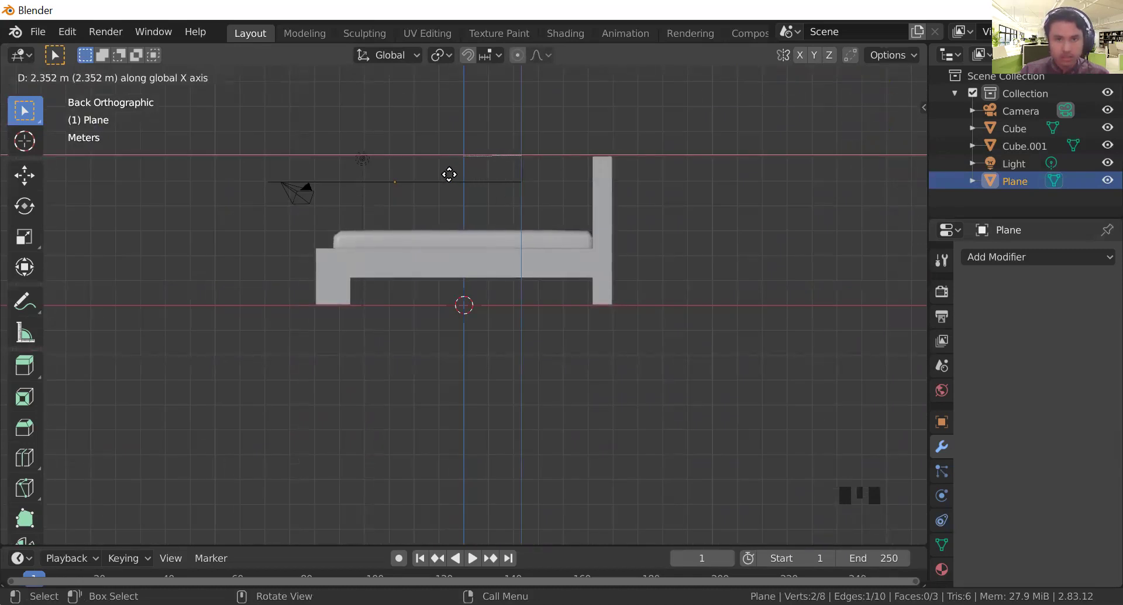
left_click(450, 174)
left_click(542, 304)
middle_click_drag(542, 304, 730, 238)
left_click(886, 135)
key("ctrl+z")
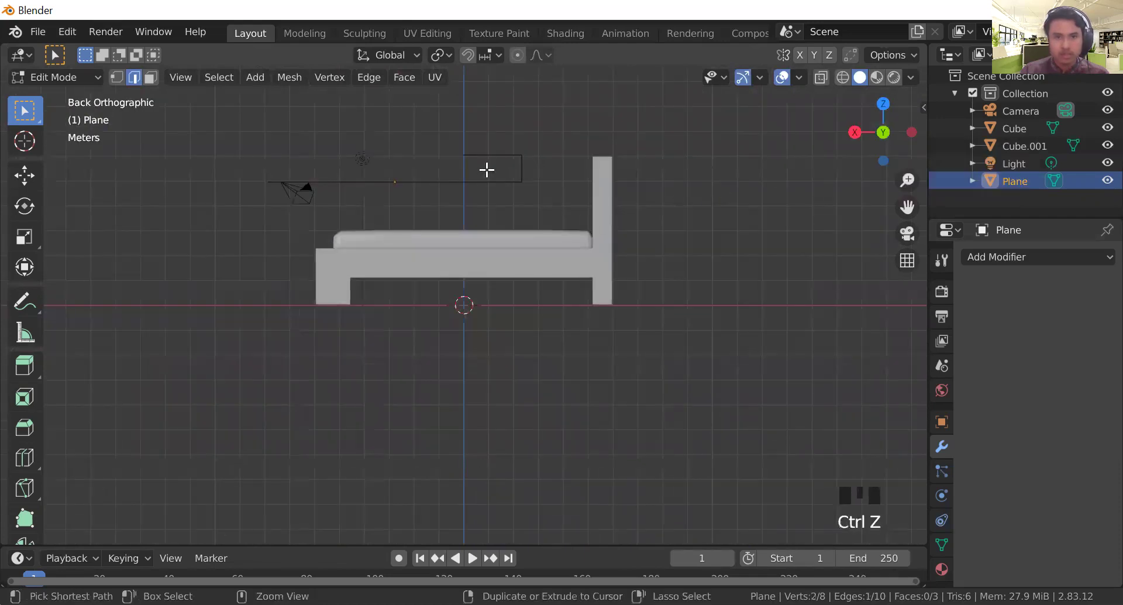
key("ctrl+z")
Step: Extrude the raised edge along X back over the plane towards the foot end, forming a folded flap, and deselect it
key("e")
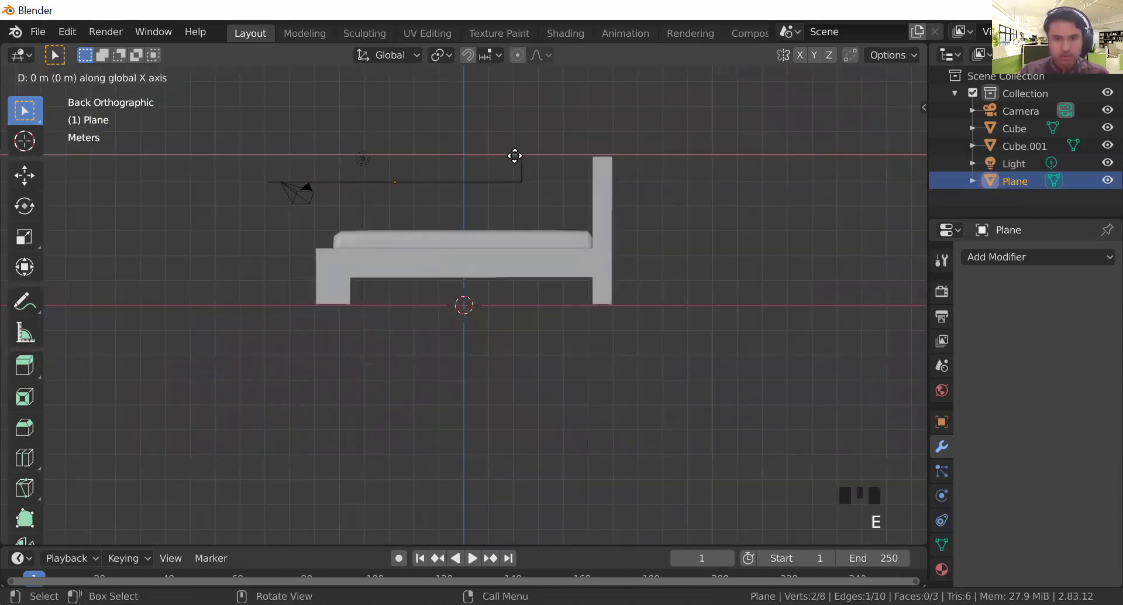
left_click(448, 156)
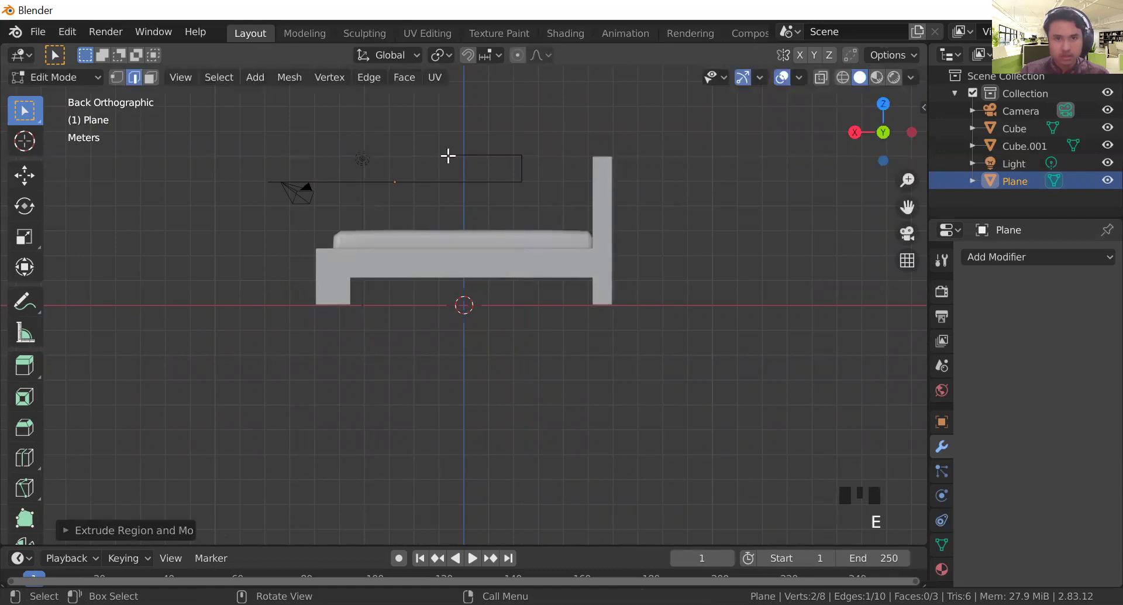
left_click(582, 368)
middle_click_drag(584, 368, 517, 374)
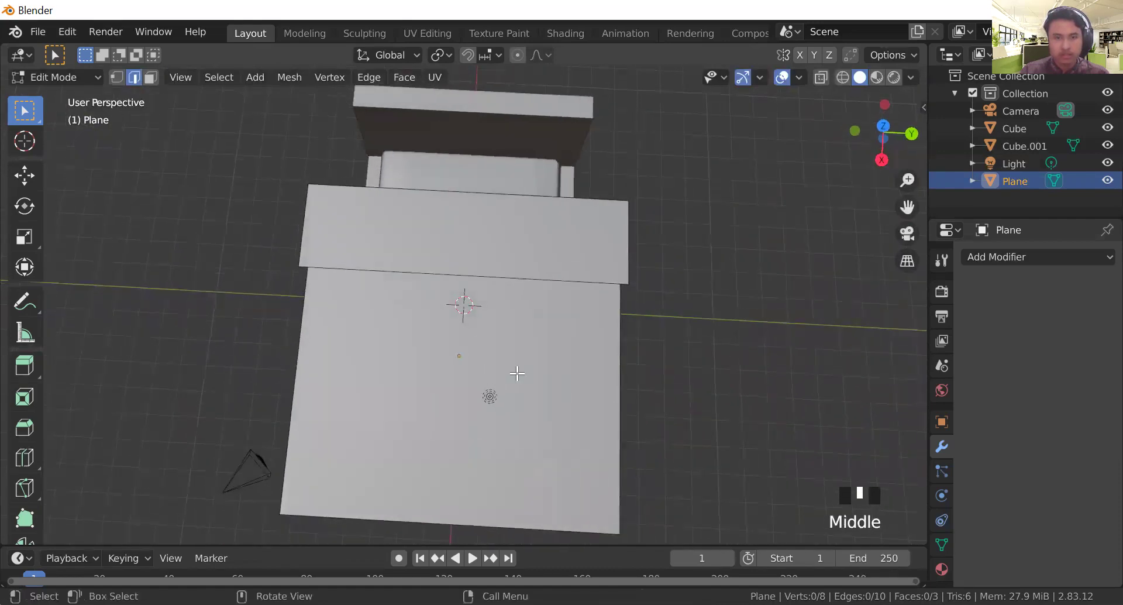
Step: Switch the plane's mesh editing to face selection mode
key("a")
right_click(533, 347)
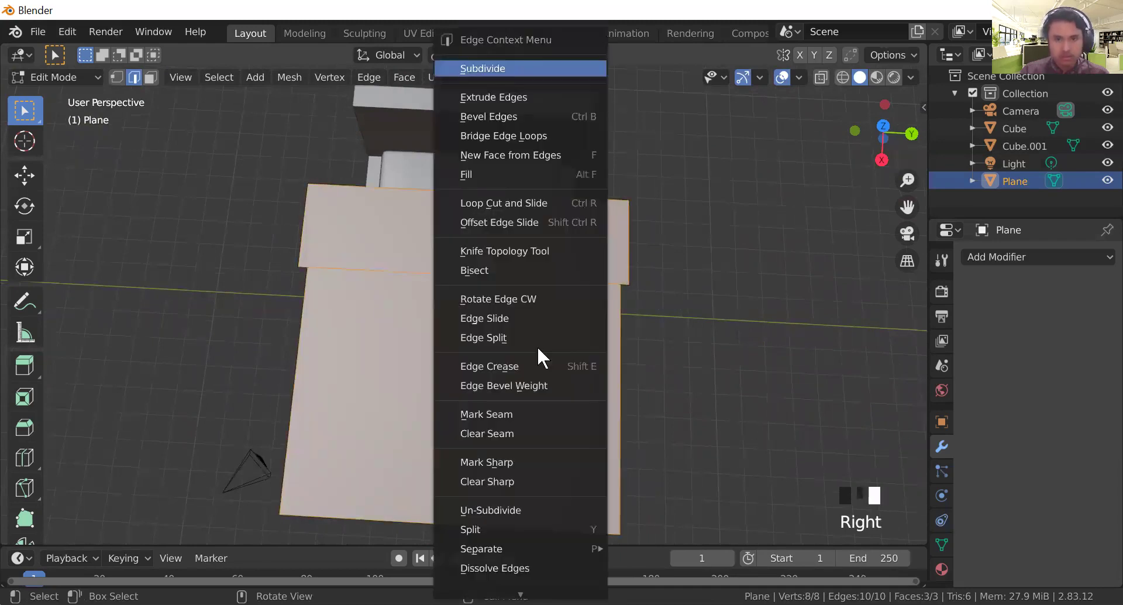
left_click(752, 344)
key("3")
left_click(534, 371)
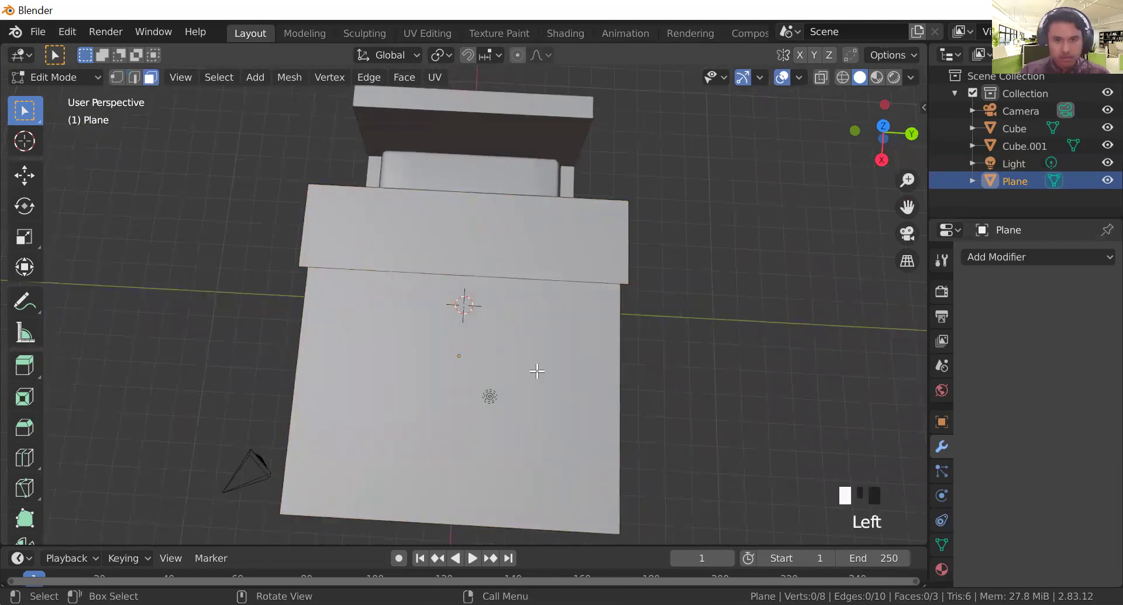
right_click(537, 377)
left_click(534, 260)
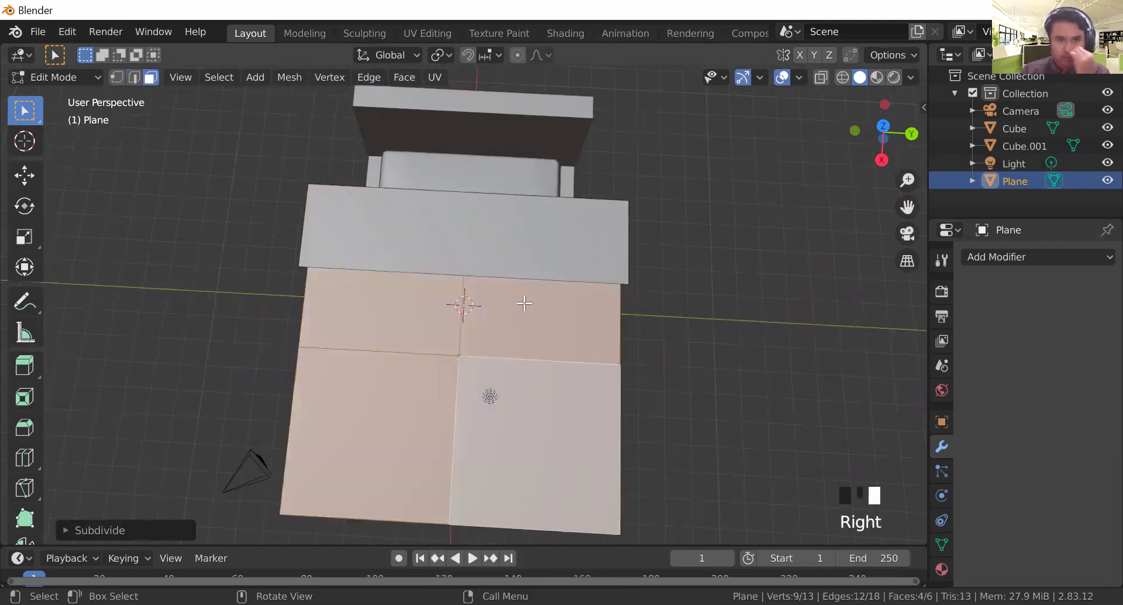
right_click(529, 331)
left_click(517, 233)
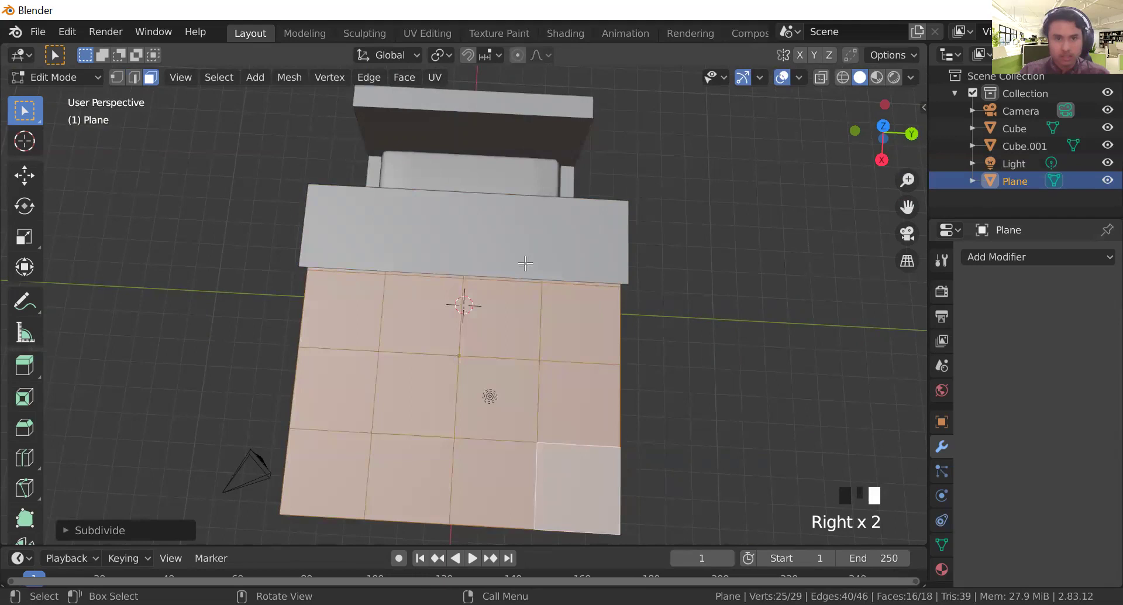
key("ctrl+z")
key("ctrl+z")
key("ctrl+z")
key("ctrl+z")
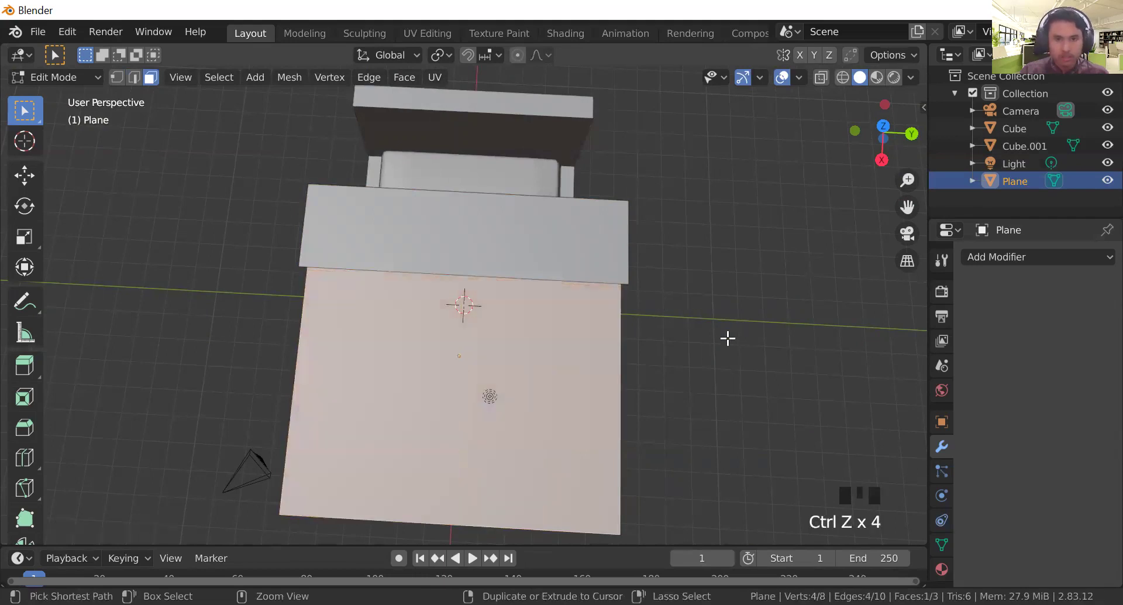
Step: Select all faces of the folded plane, including the flap, and subdivide them once
left_click(605, 362)
left_click(530, 361)
key("a")
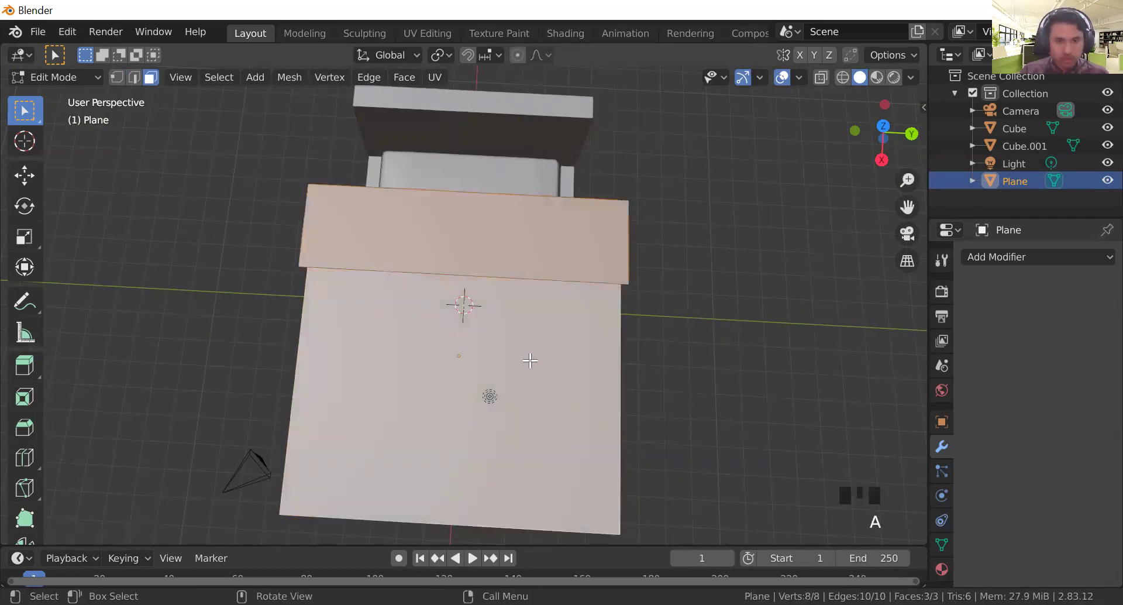
right_click(533, 370)
left_click(515, 230)
right_click(526, 319)
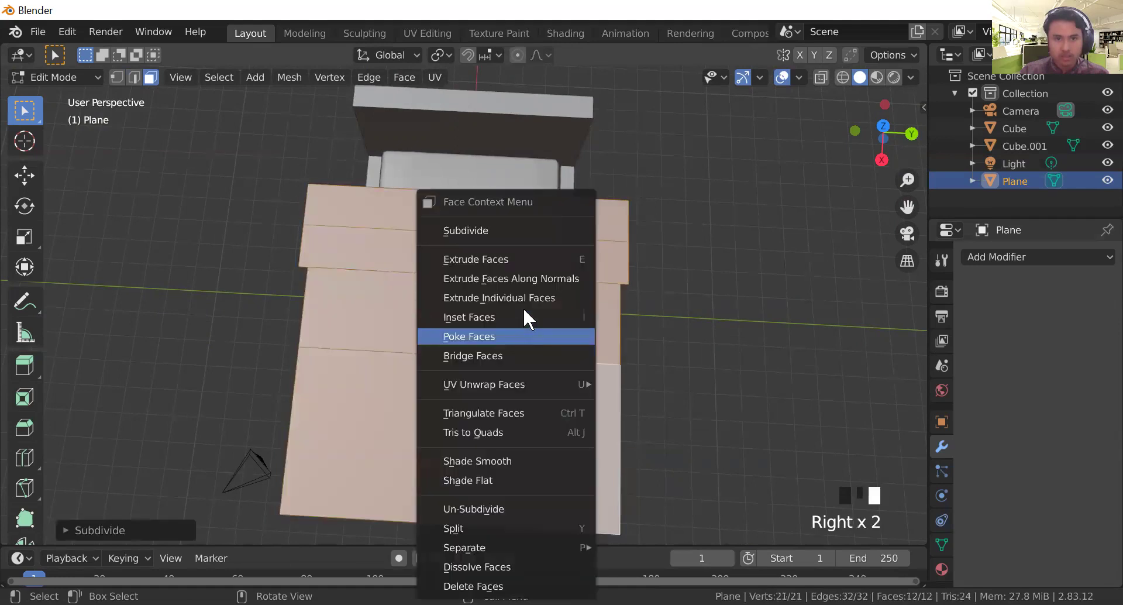
left_click(516, 241)
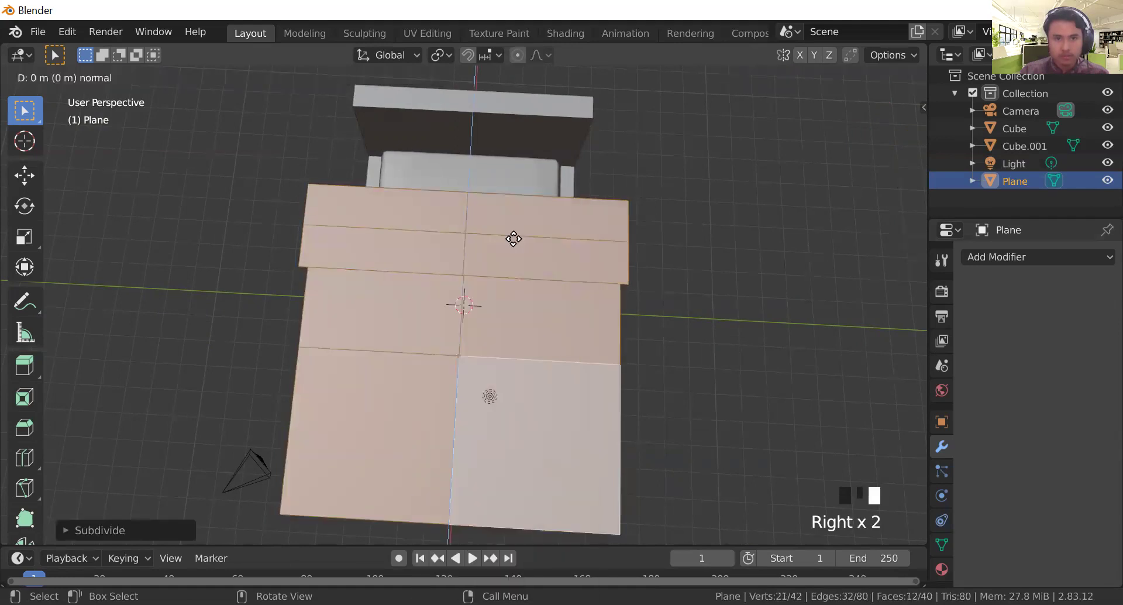
left_click(529, 292)
key("ctrl+z")
Step: Subdivide all faces of the folded plane four more times, then deselect them
right_click(529, 293)
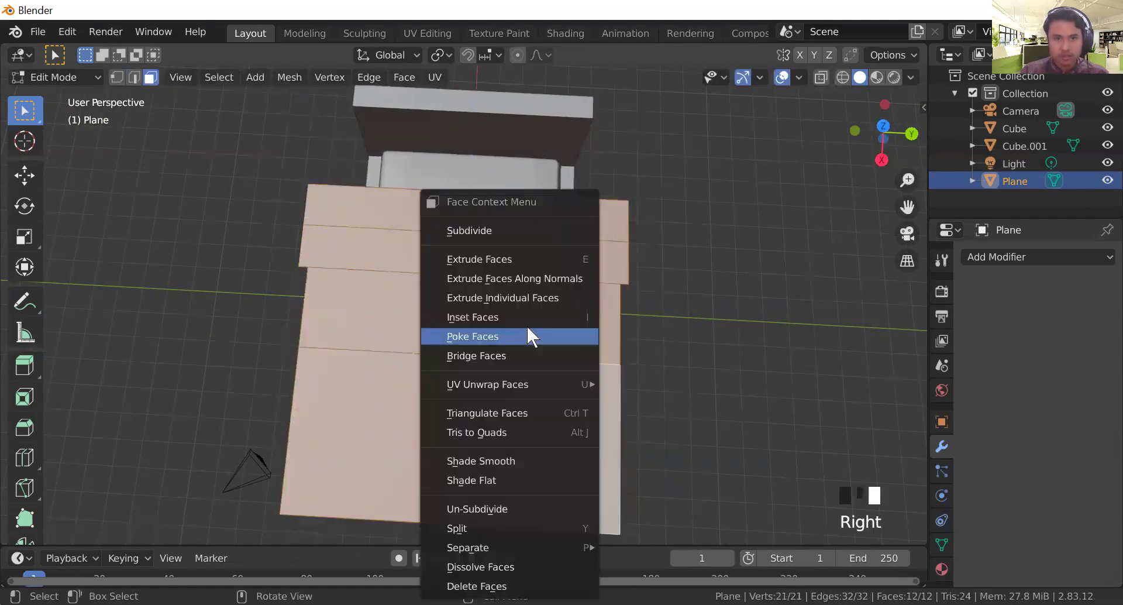
left_click(521, 230)
right_click(524, 318)
left_click(521, 230)
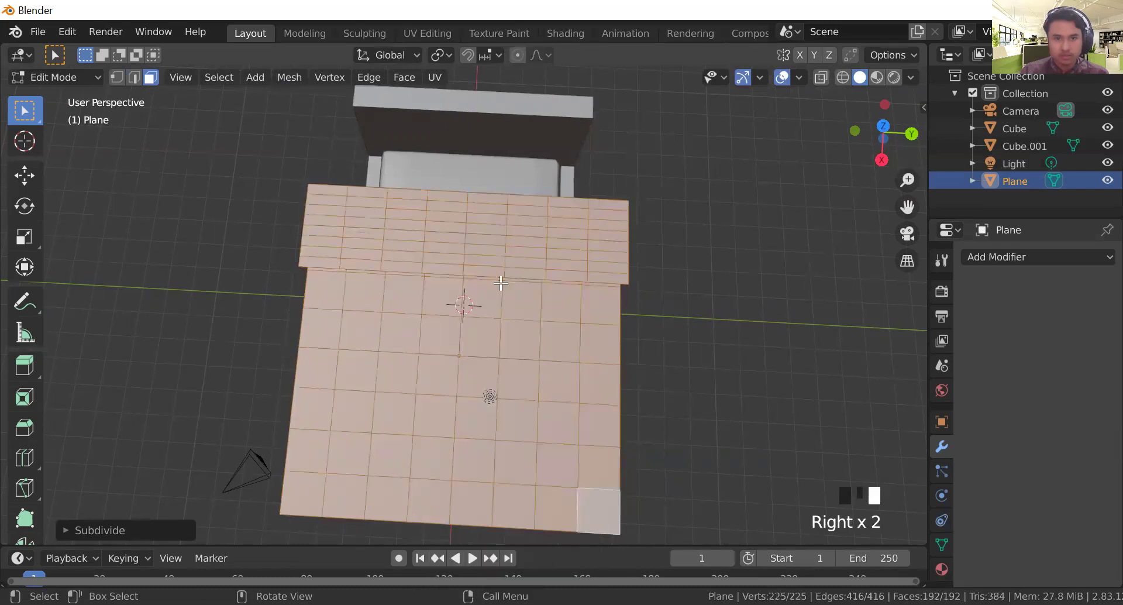
right_click(526, 335)
left_click(525, 230)
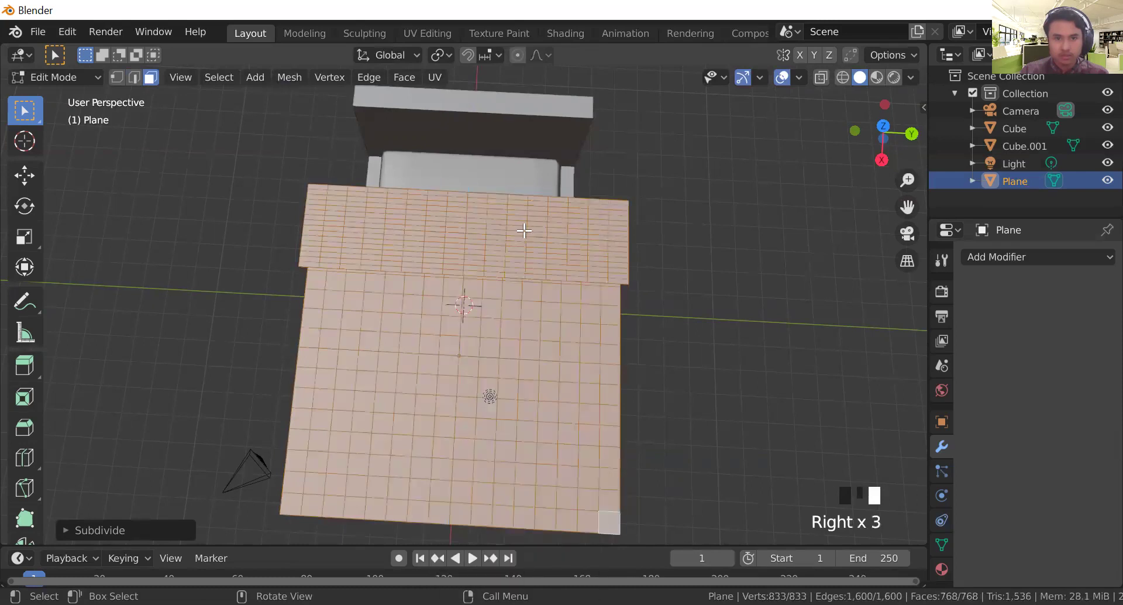
right_click(529, 340)
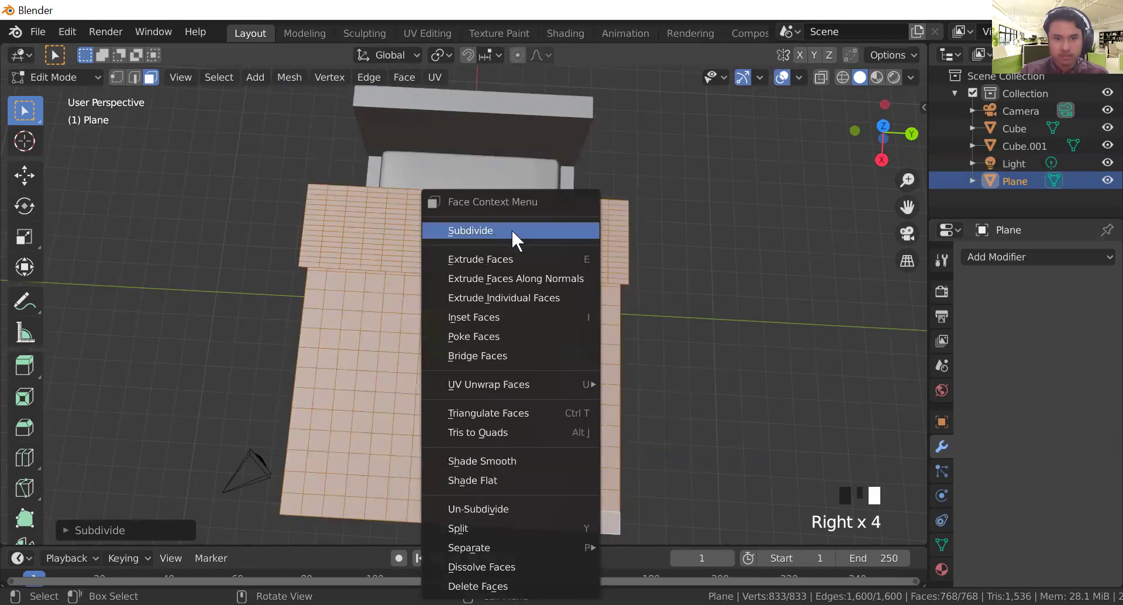
left_click(524, 229)
left_click(764, 319)
middle_click_drag(764, 319, 521, 309)
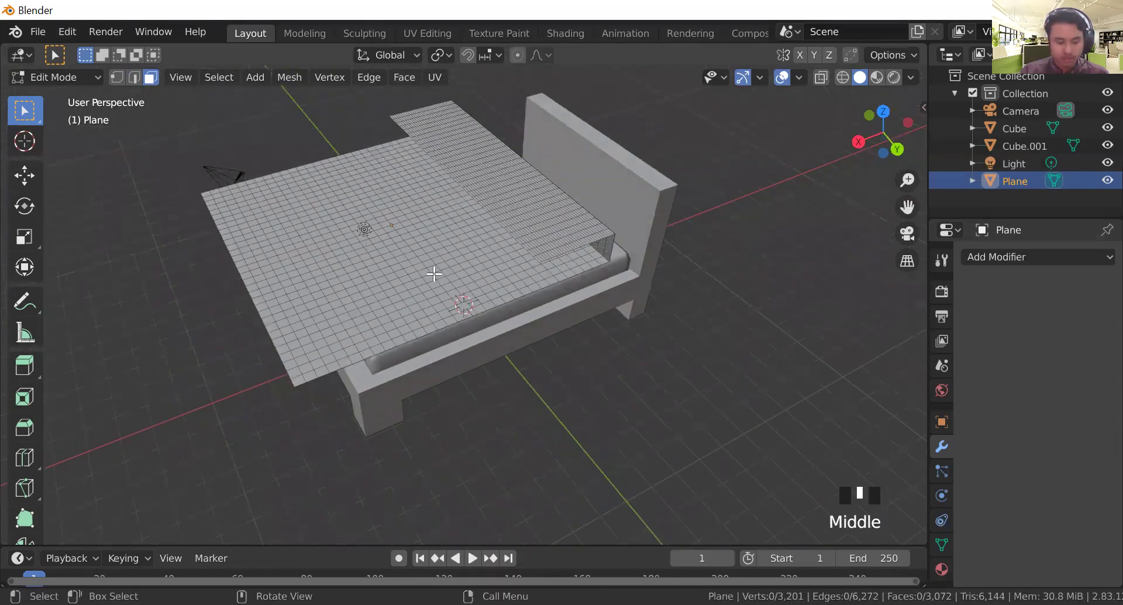
Step: Return the folded plane to Object Mode and enable Cloth physics on it with the Silk preset
key("Tab")
left_click(941, 473)
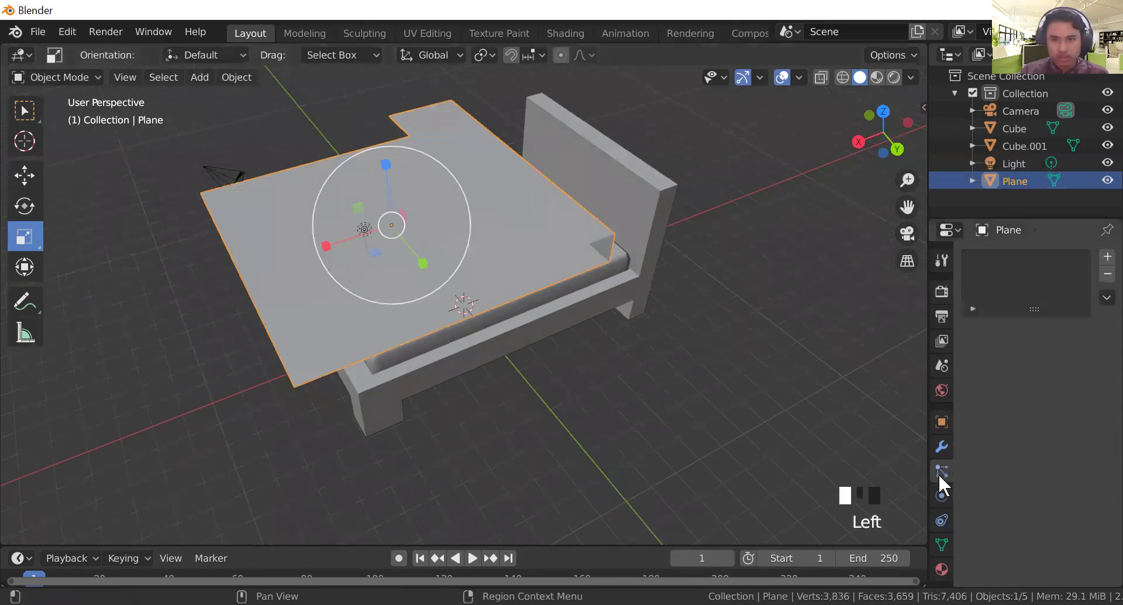
left_click(941, 492)
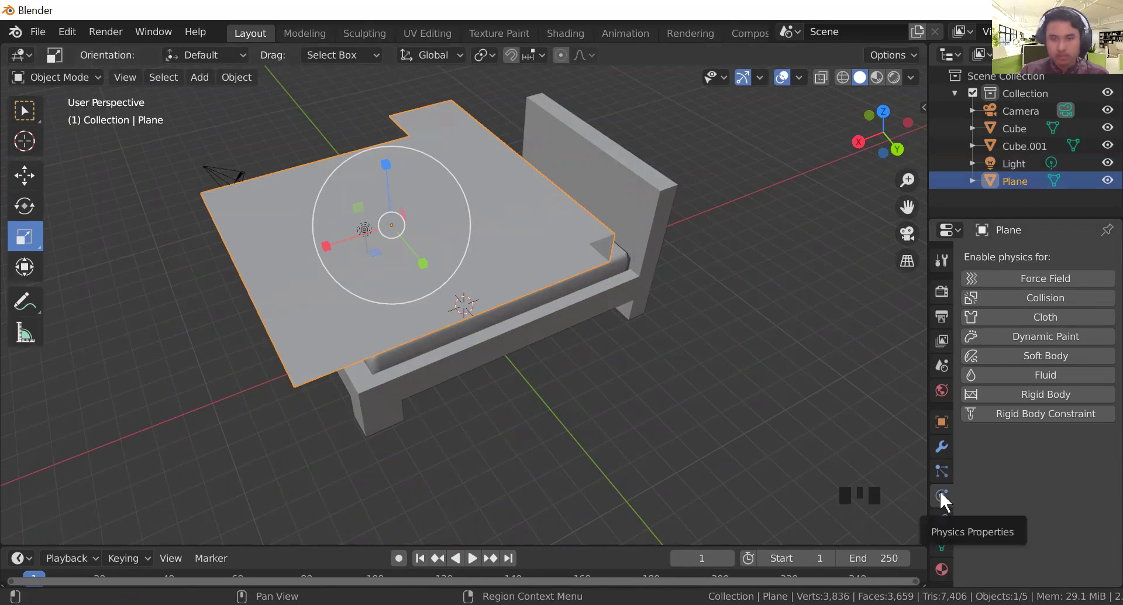
left_click(1068, 318)
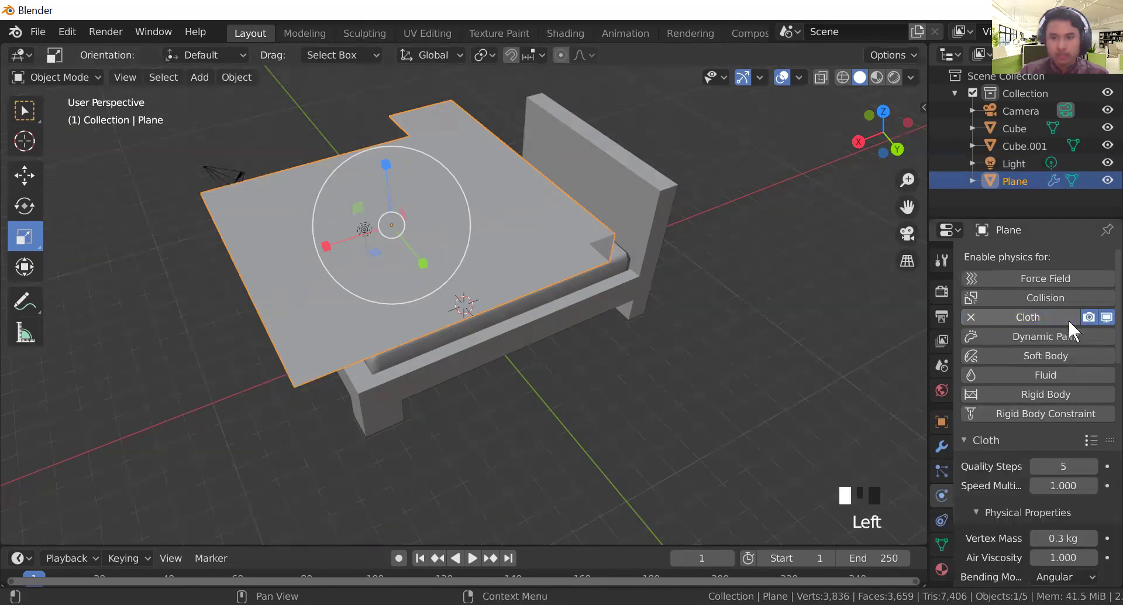
left_click(1087, 439)
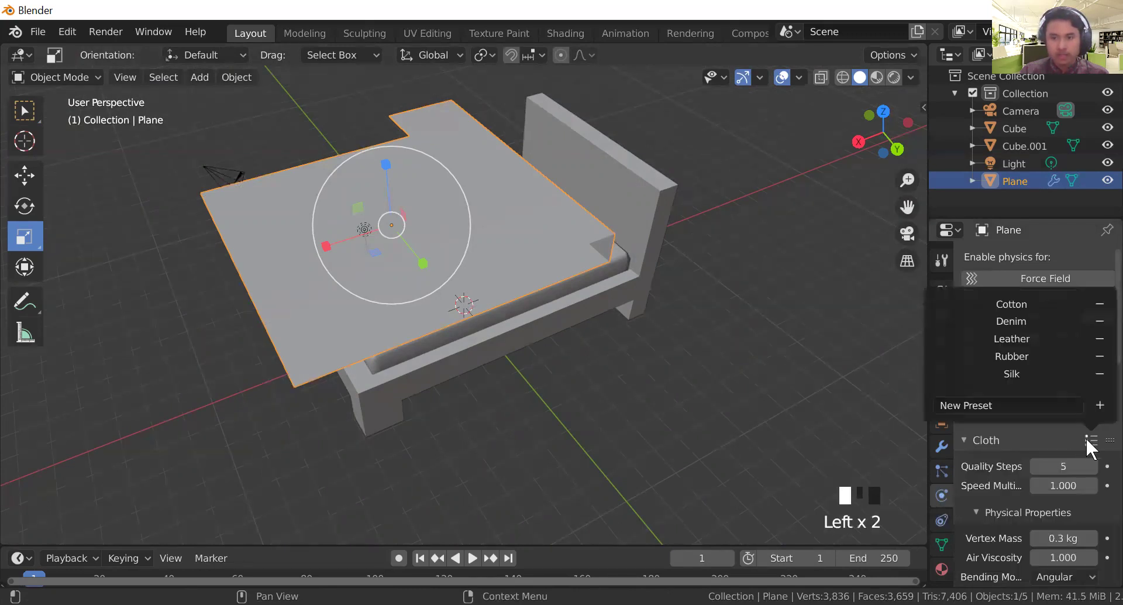
left_click(1013, 374)
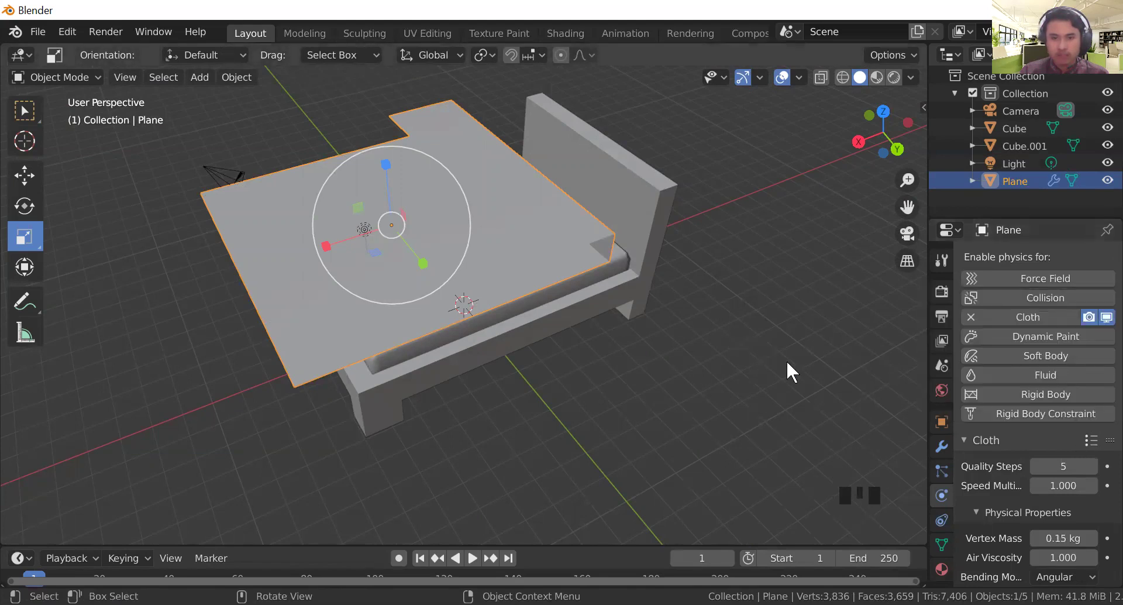
Step: Enable Collision physics on the mattress and on the bed frame
left_click(622, 257)
middle_click_drag(709, 396, 933, 364)
left_click(1016, 297)
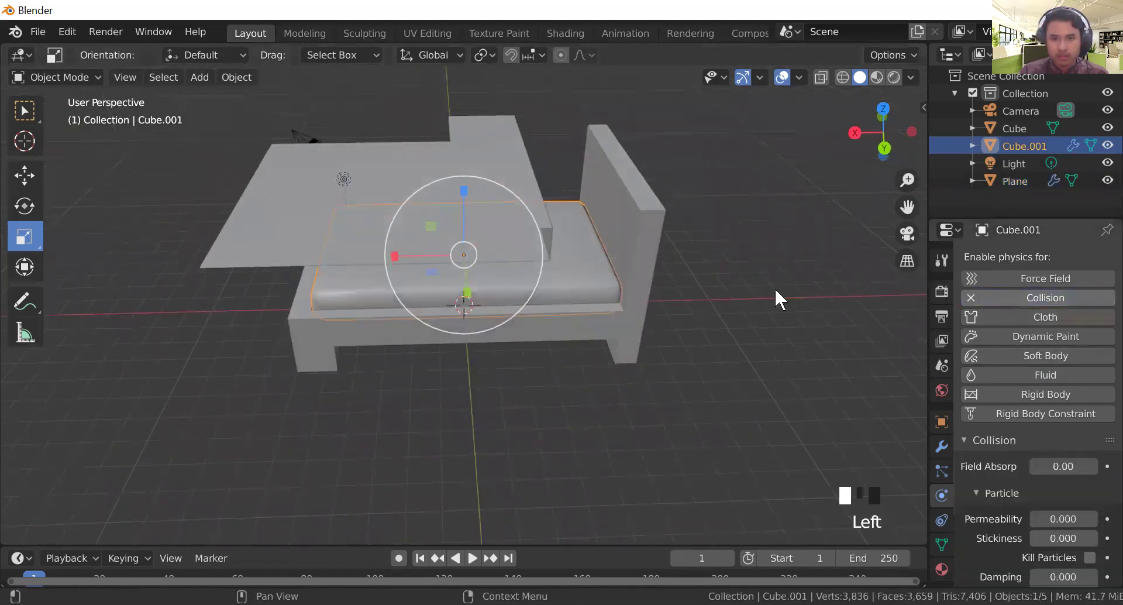
left_click(639, 258)
left_click(1013, 296)
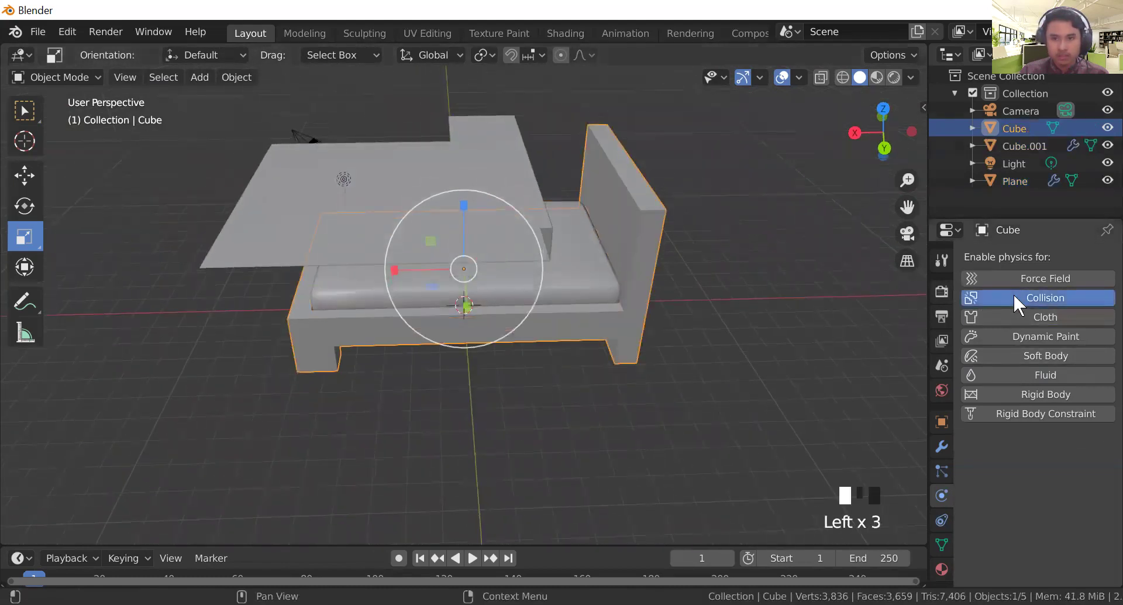
Step: Enable Self Collisions in the folded plane's cloth settings
left_click(291, 221)
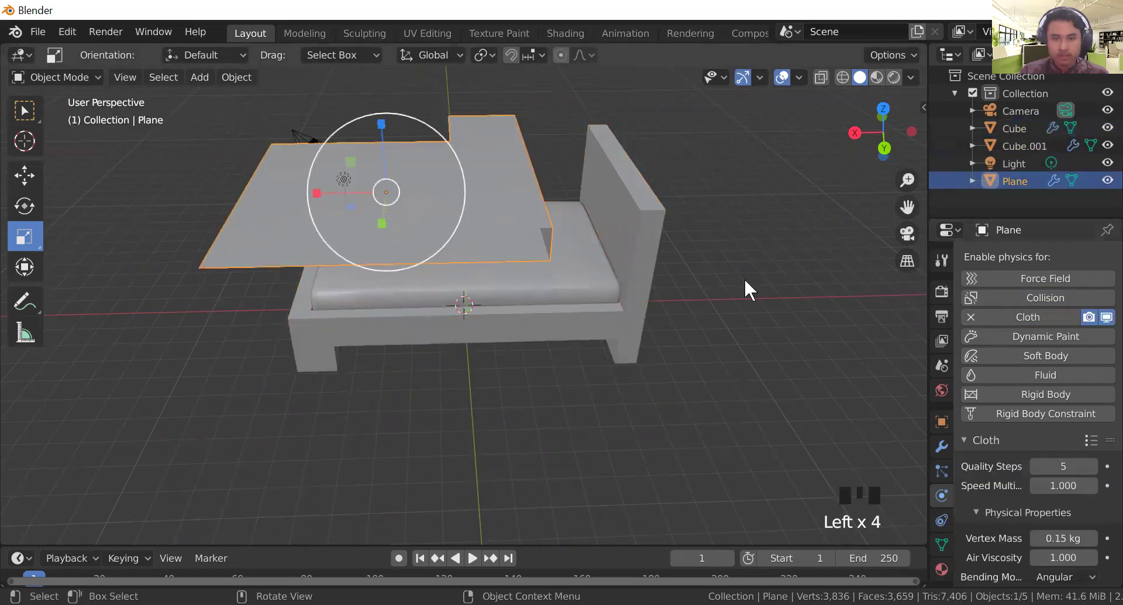
scroll(1075, 443, "down", 13)
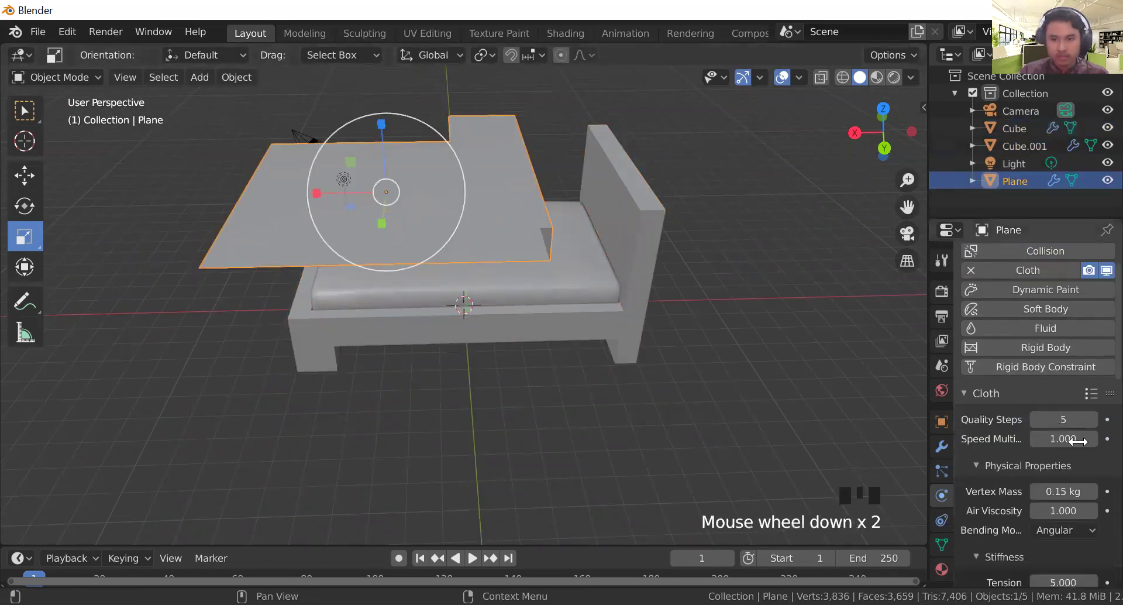
scroll(1078, 442, "down", 20)
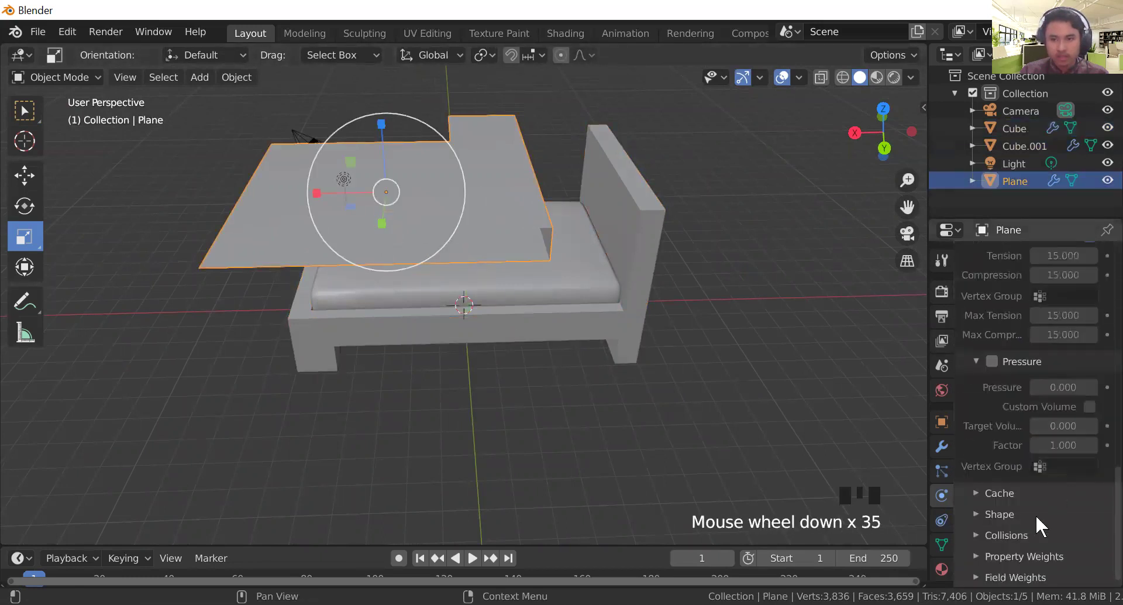
left_click(973, 535)
scroll(1007, 496, "down", 9)
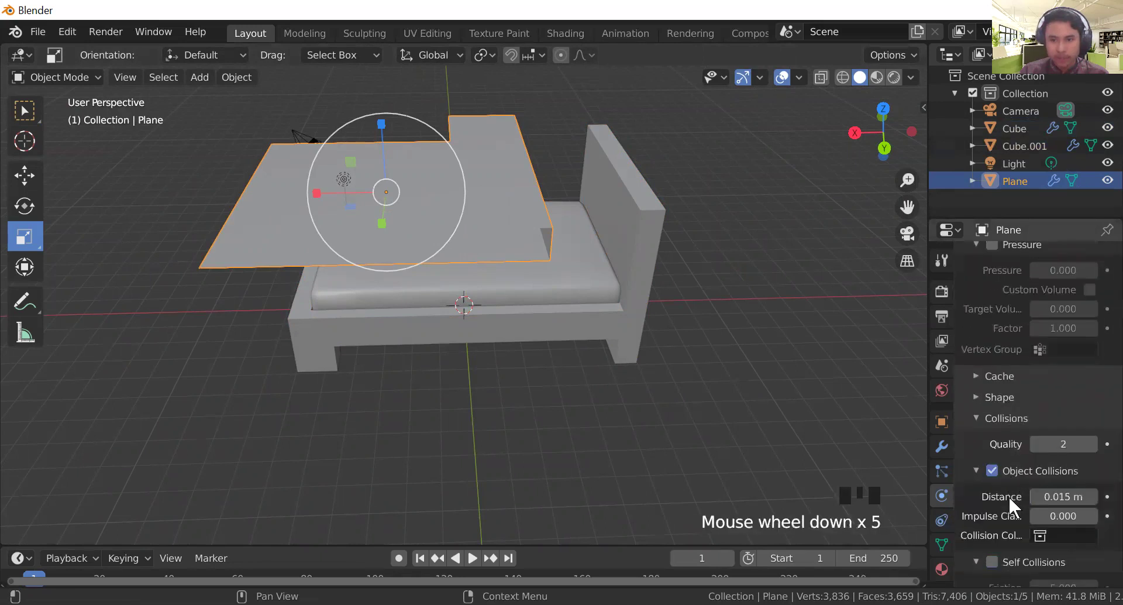
scroll(1009, 497, "down", 2)
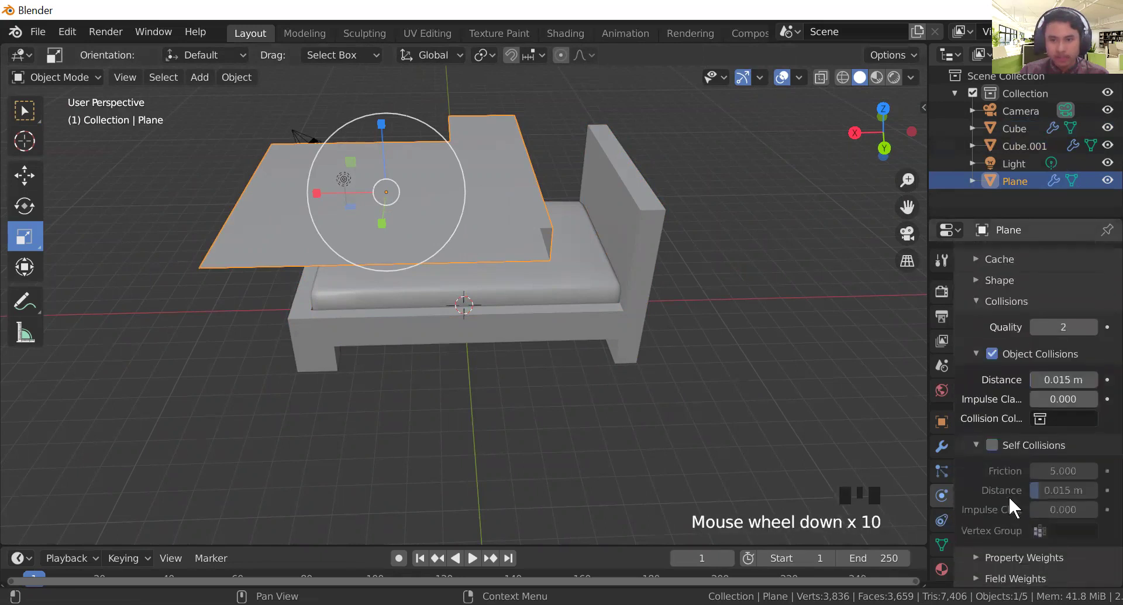
left_click(996, 444)
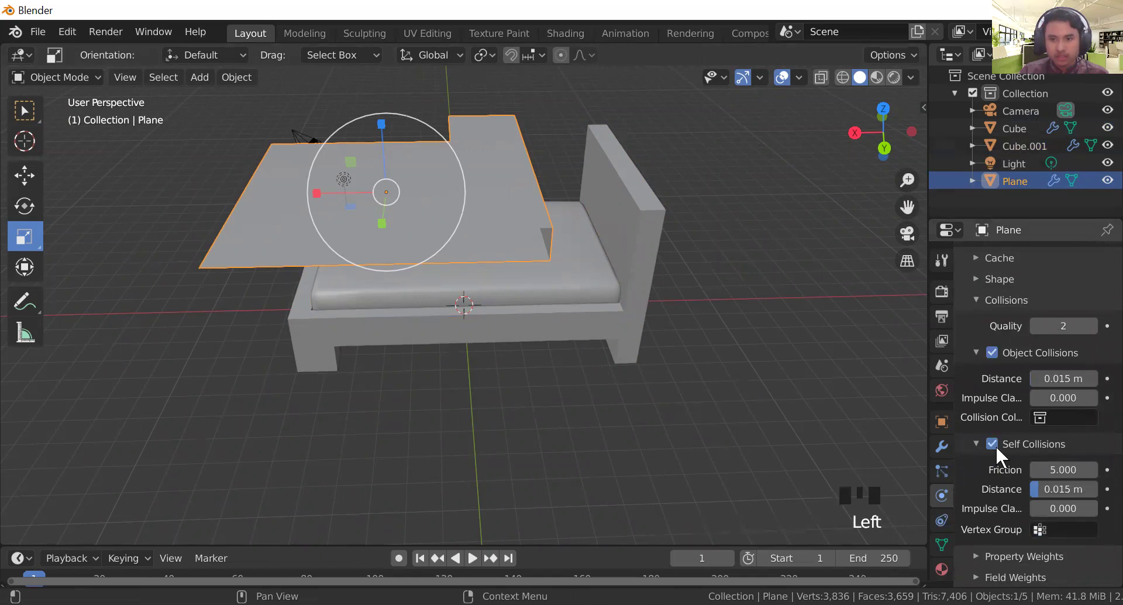
Step: Run the cloth simulation so the cover drapes over the bed, and stop it at about frame 68
key("space")
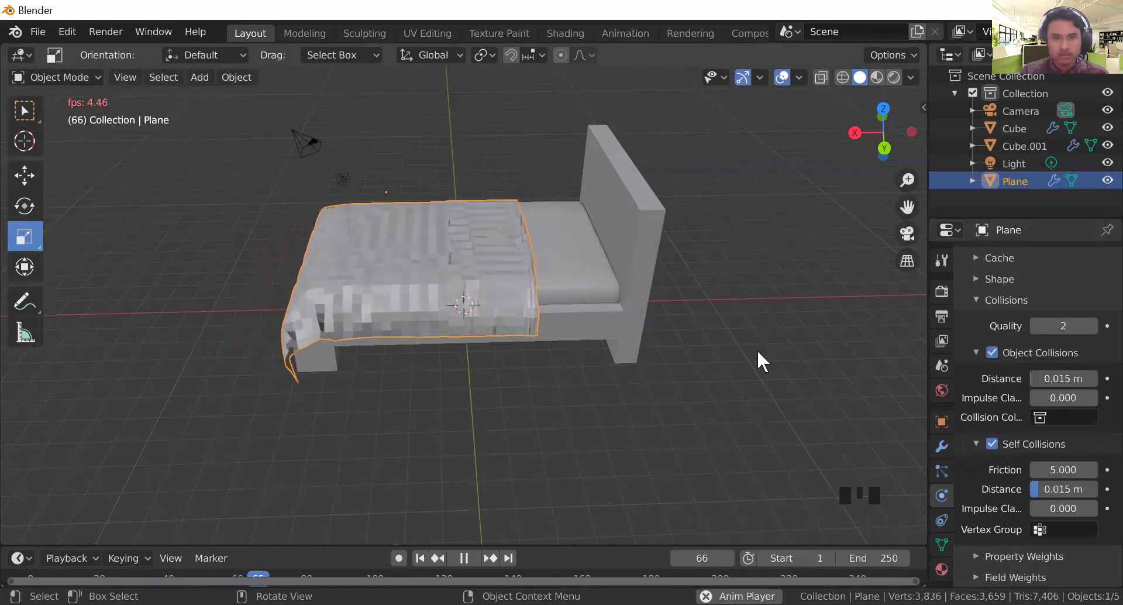
key("space")
middle_click_drag(834, 411, 843, 362)
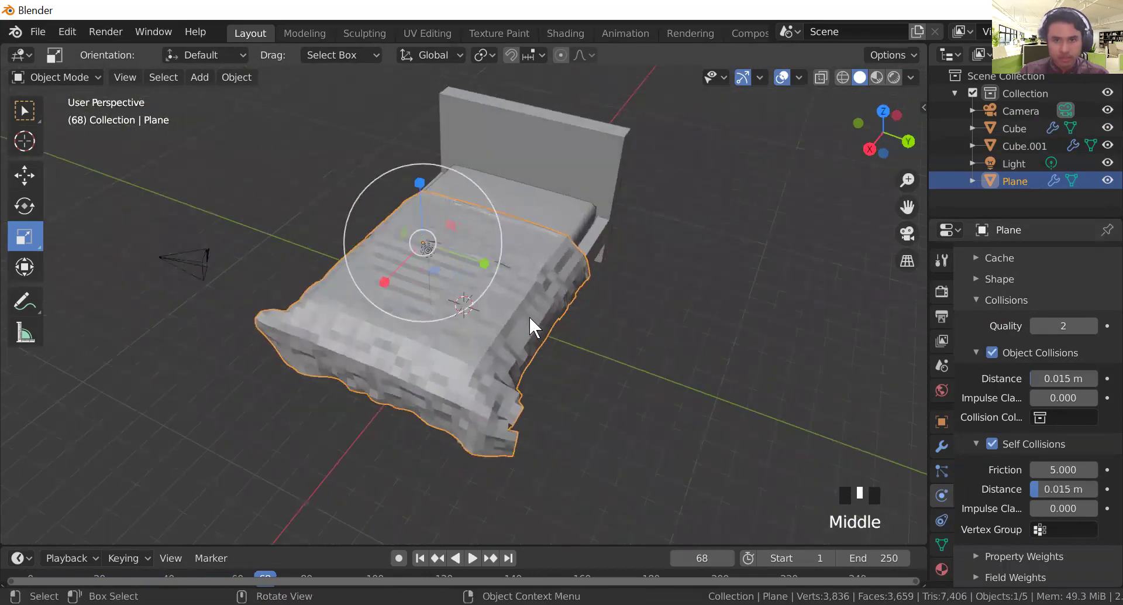
Step: Apply the Cloth modifier on the plane to make the draped shape permanent
left_click(942, 447)
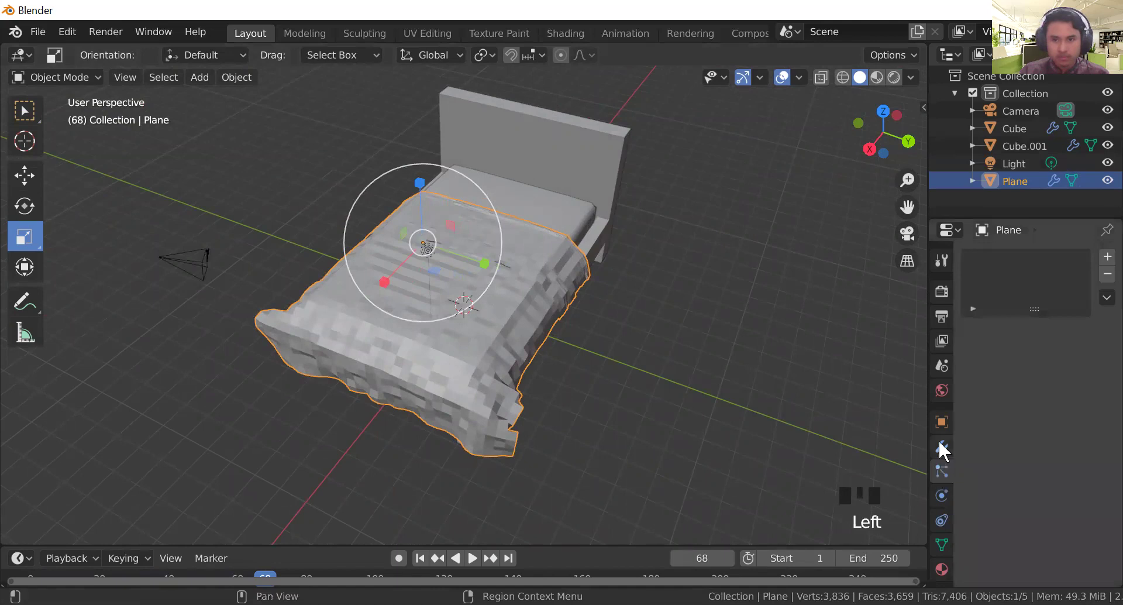
left_click(942, 446)
left_click(999, 308)
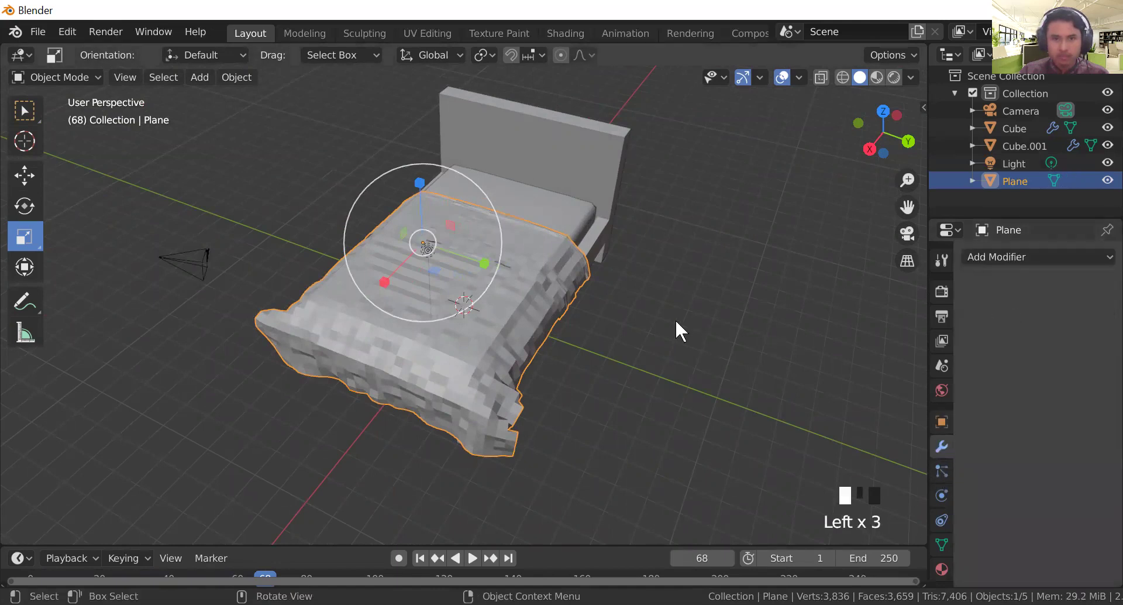
Step: Shade the draped cover smooth and deselect it
right_click_drag(527, 297, 527, 297)
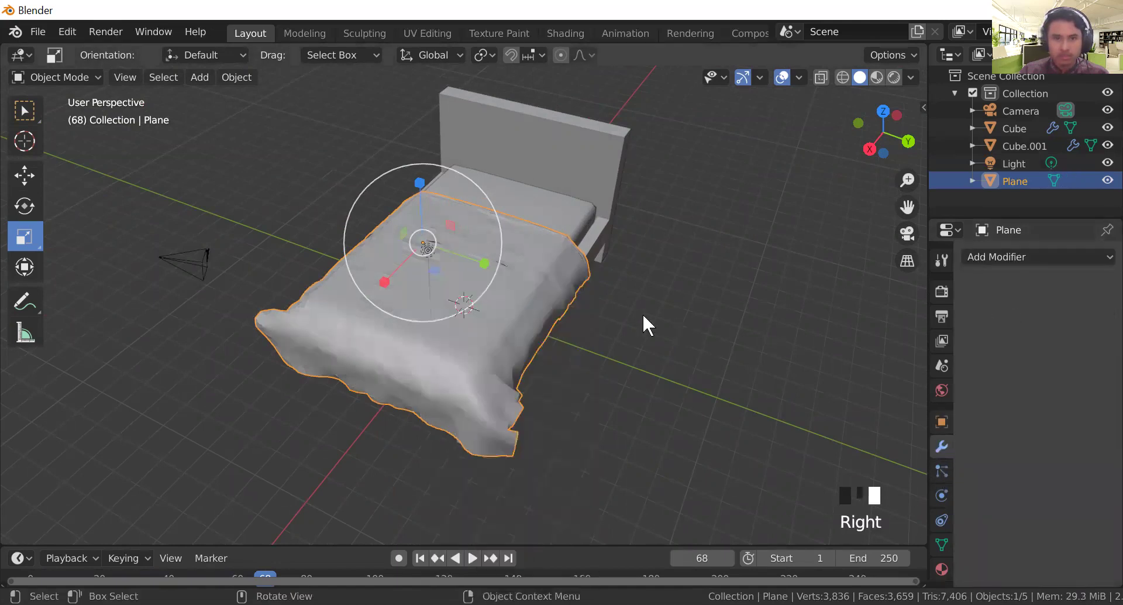
left_click(714, 371)
scroll(715, 375, "up", 4)
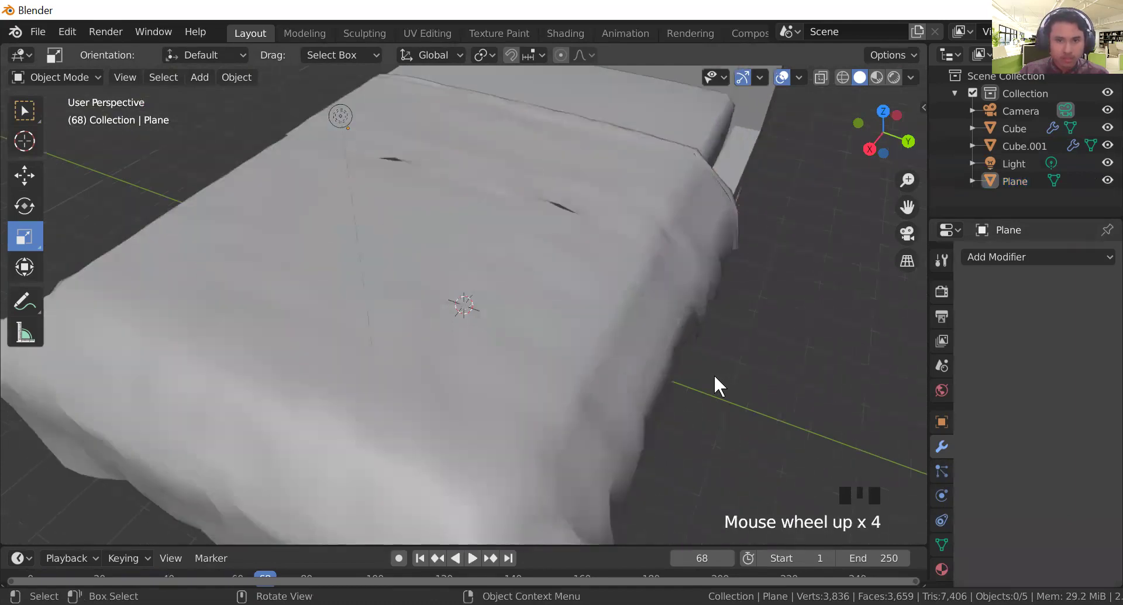
scroll(716, 376, "down", 3)
Step: Select the draped cover and add a Solidify modifier to it
left_click(546, 310)
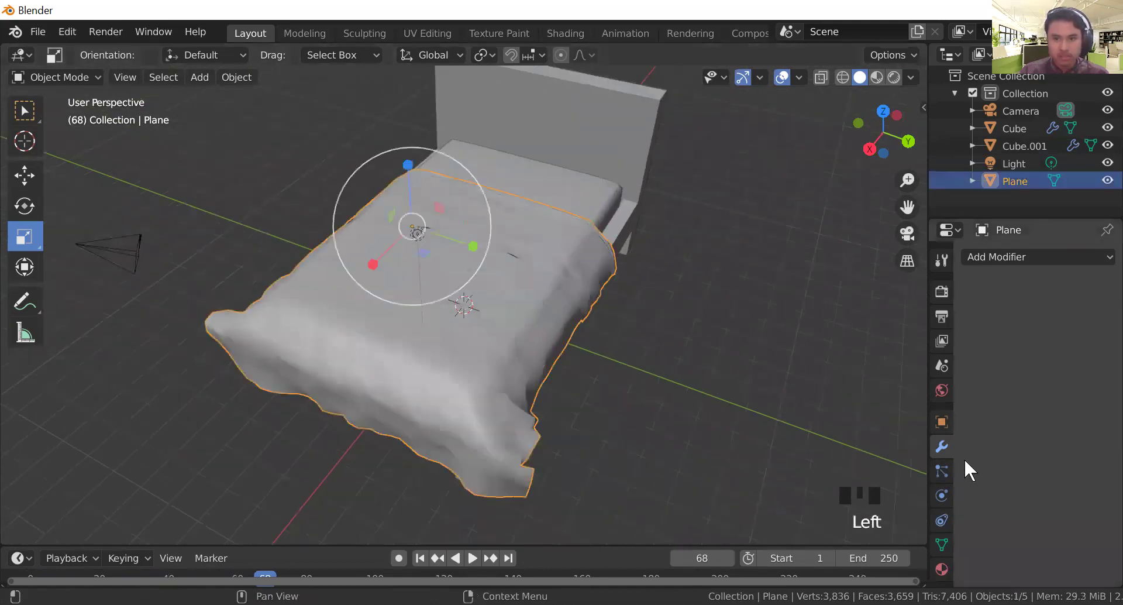
left_click(944, 486)
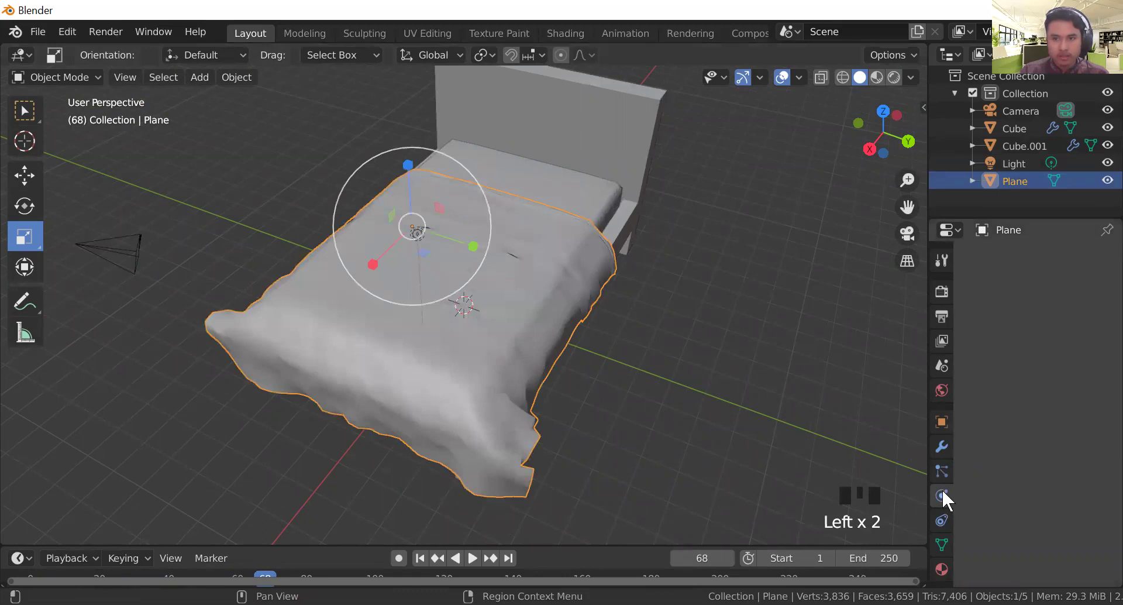
left_click(943, 473)
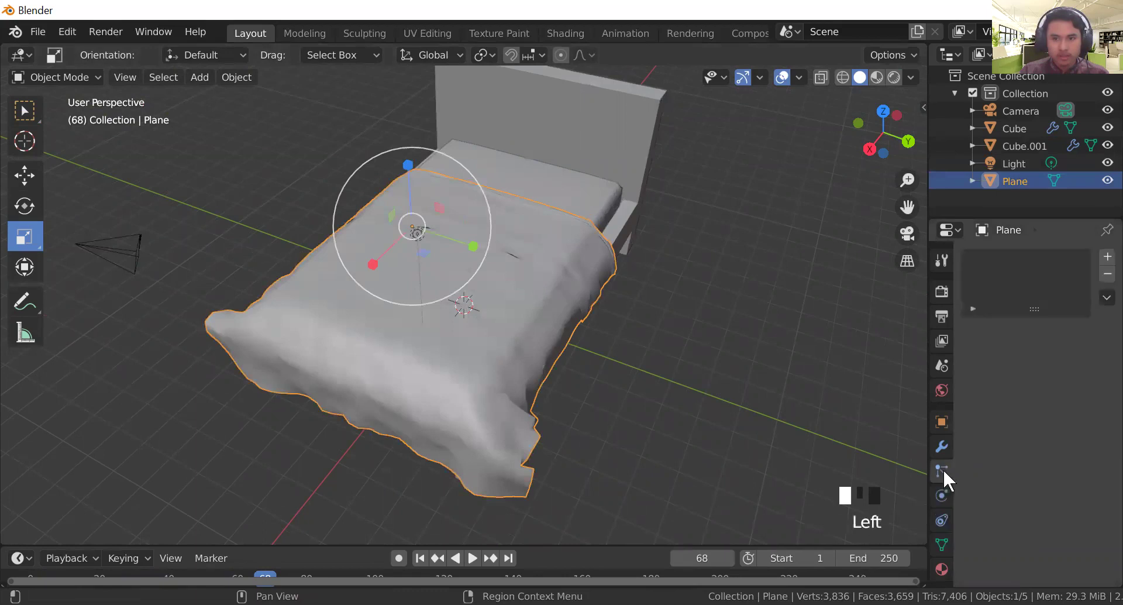
left_click(937, 446)
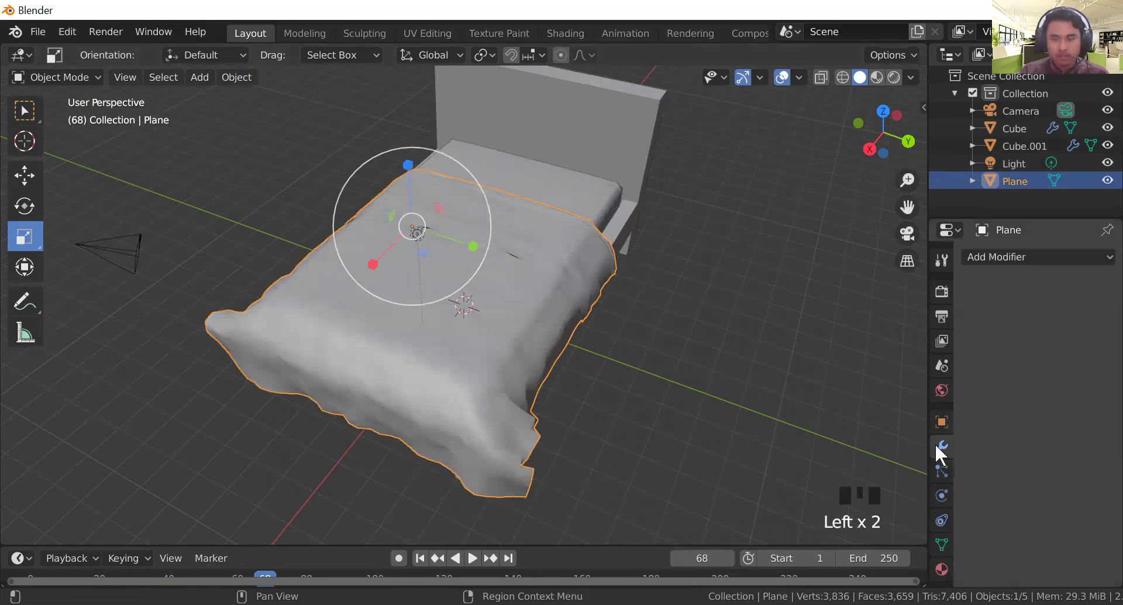
left_click(1010, 258)
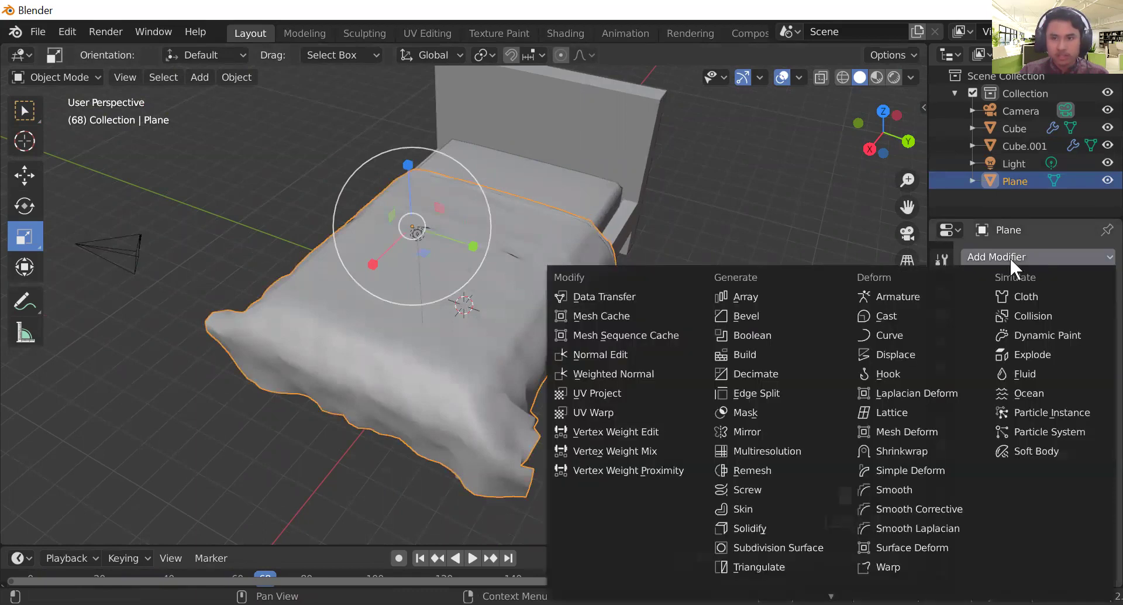
left_click(773, 524)
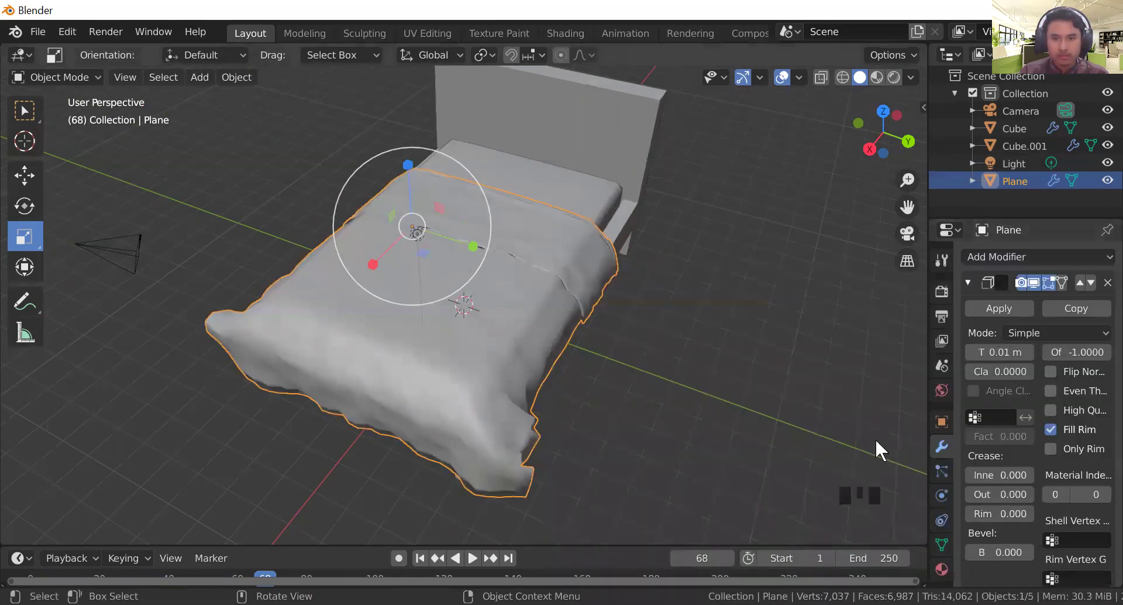
Step: Set the cover's Solidify thickness to 0.04 m and deselect the cover
middle_click_drag(675, 406, 574, 388)
scroll(546, 431, "up", 2)
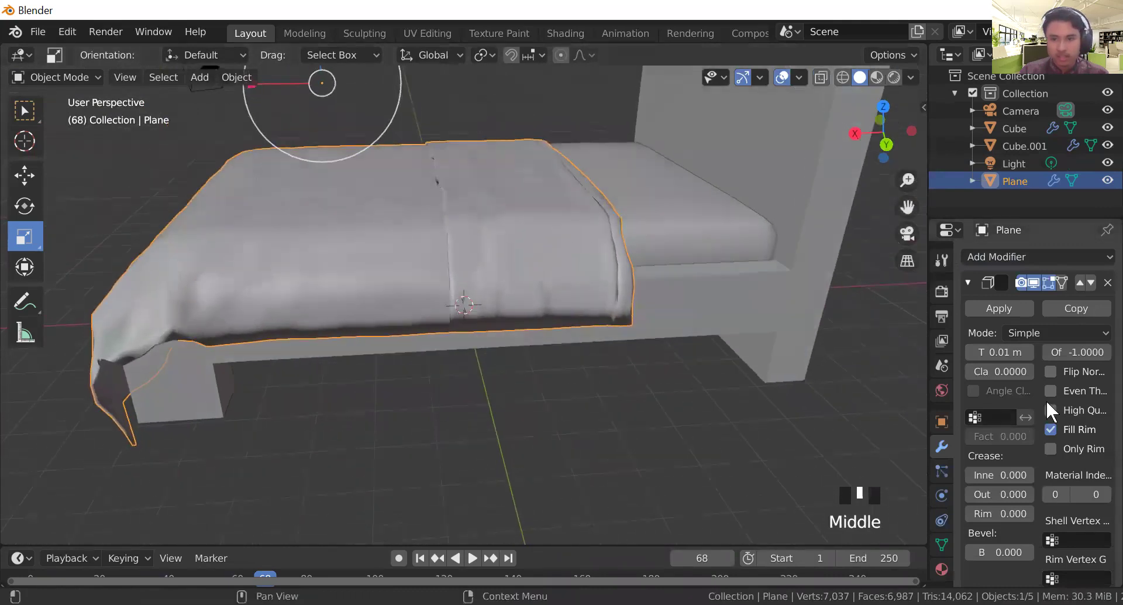
left_click(1028, 352)
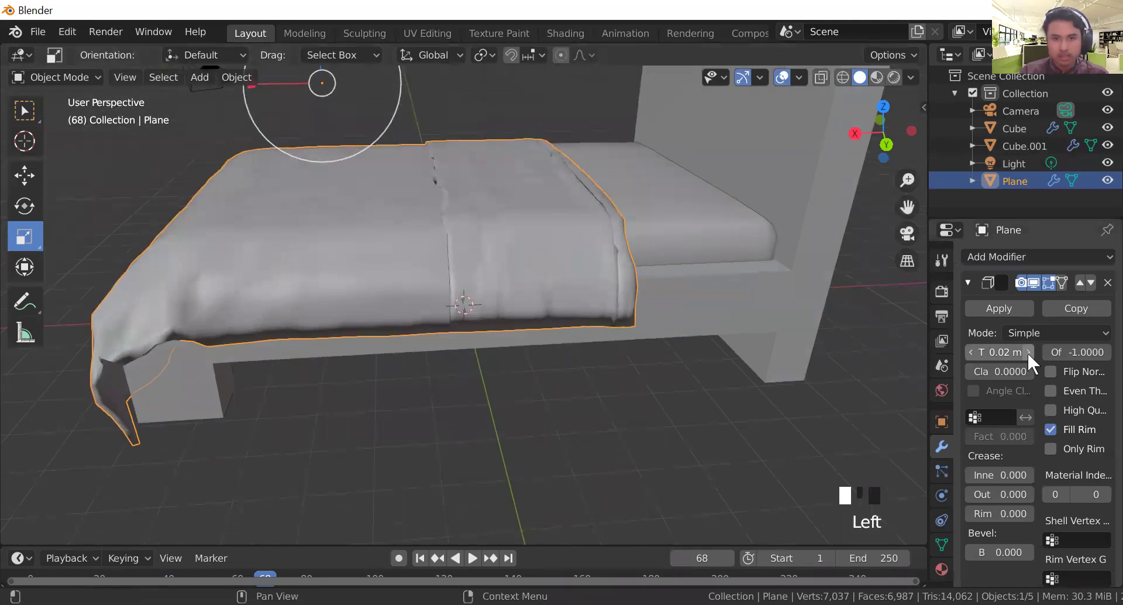
left_click(1028, 352)
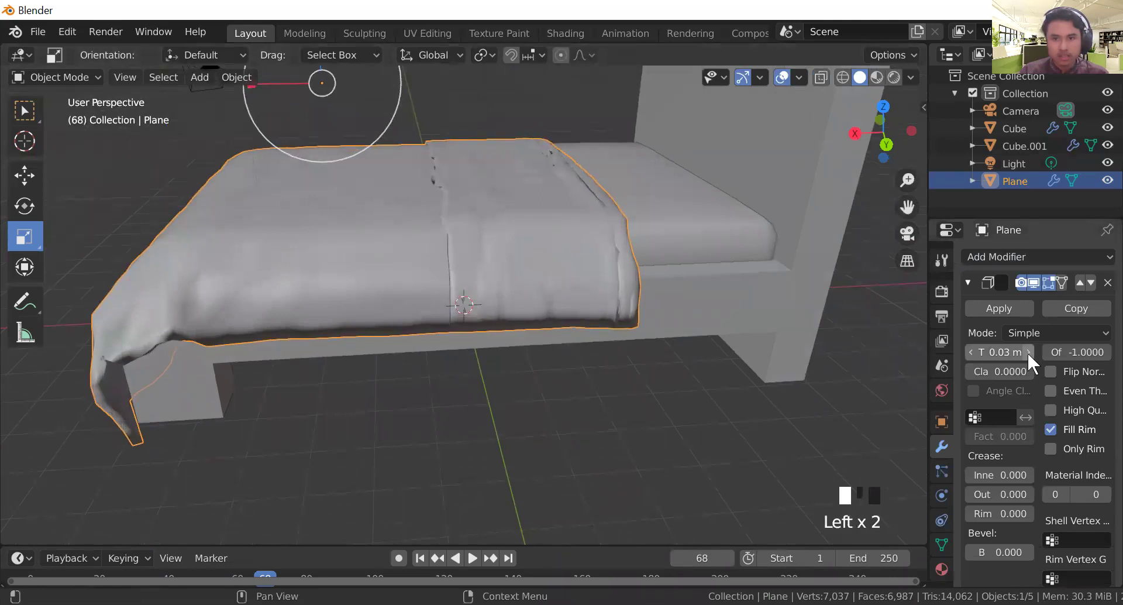
left_click(1027, 352)
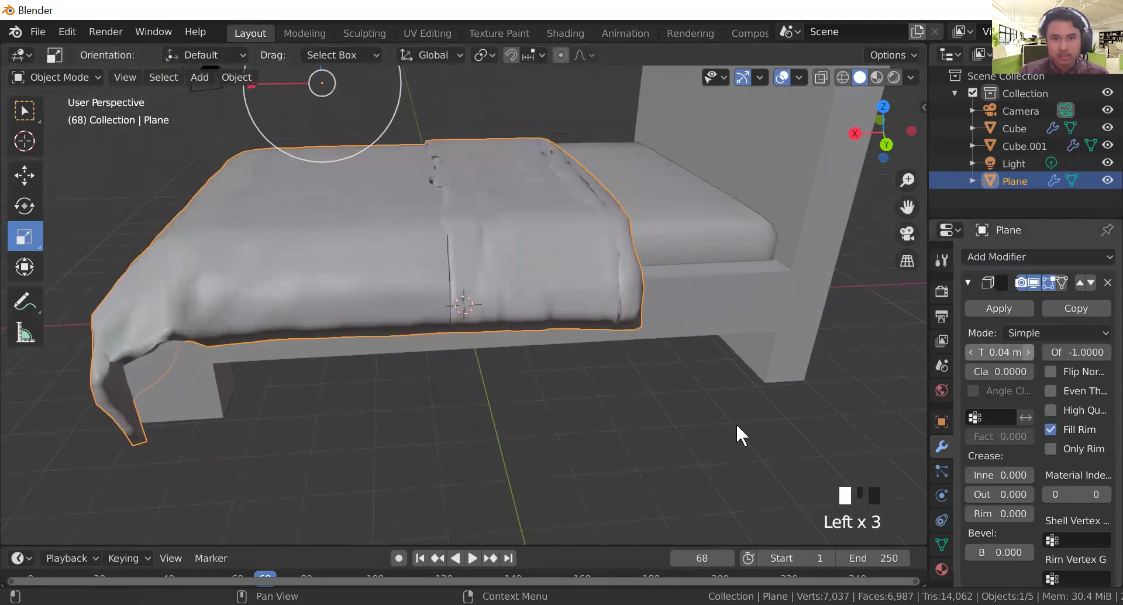
left_click(610, 447)
middle_click_drag(610, 447, 864, 402)
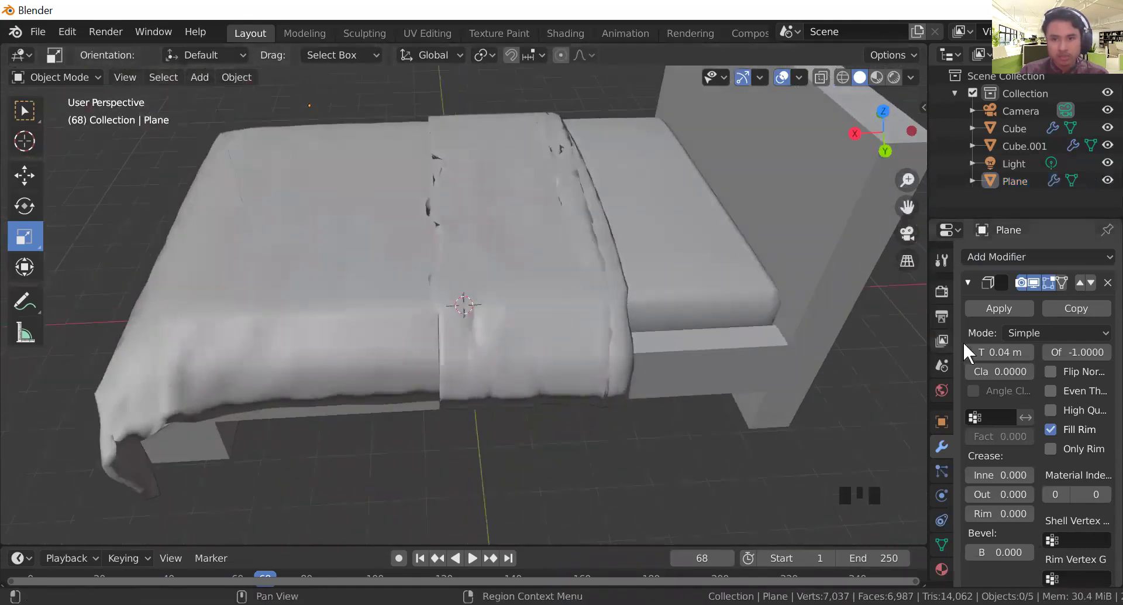
Step: Set the cover's Solidify thickness to 0.03 m and check the result around the bed
left_click(971, 350)
left_click(971, 350)
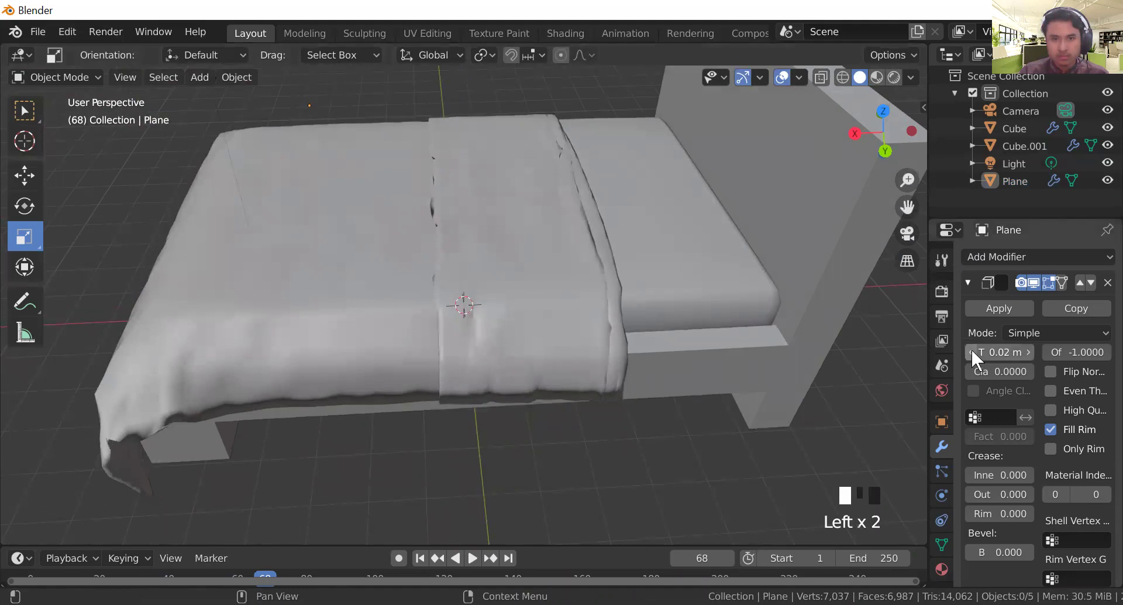
left_click(1024, 353)
left_click(741, 461)
middle_click_drag(741, 462, 715, 492)
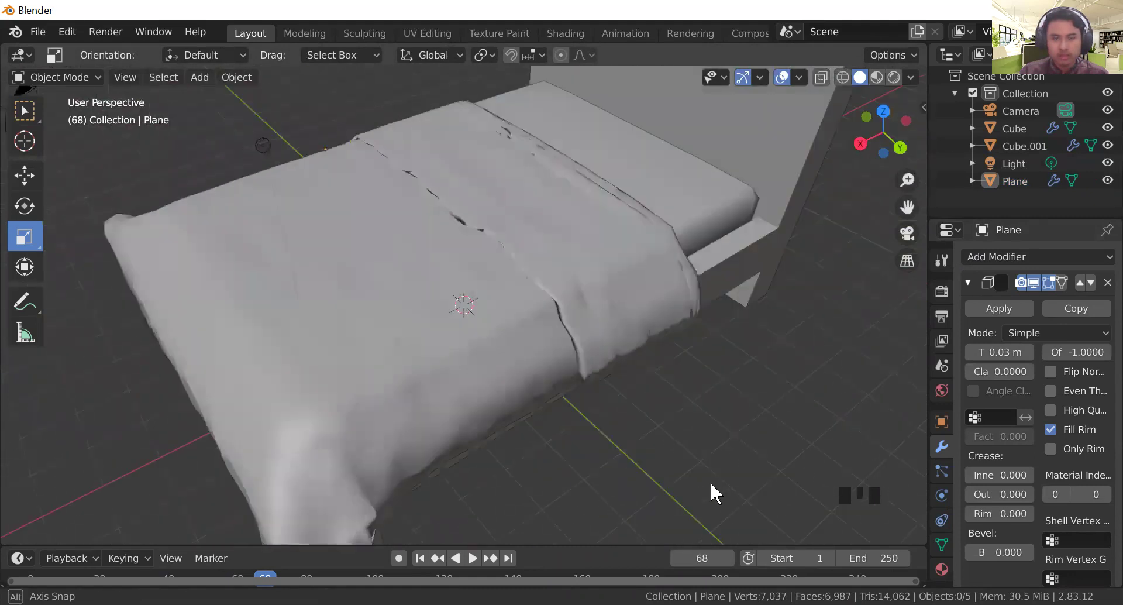
Step: Add a cube in the back view and move it along Z about 5 m, above the bed
scroll(726, 469, "down", 2)
scroll(725, 449, "down", 1)
mouse_move(721, 447)
middle_mouse_down()
mouse_move(823, 431)
mouse_move(704, 454)
middle_mouse_up()
middle_click_drag(556, 394, 641, 399)
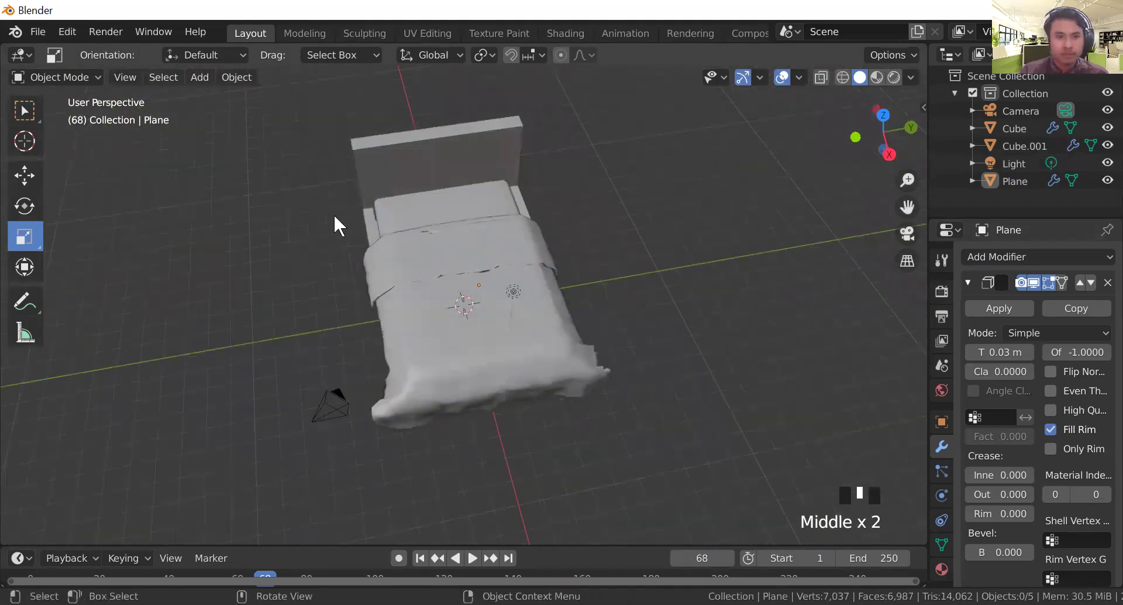
left_click(911, 128)
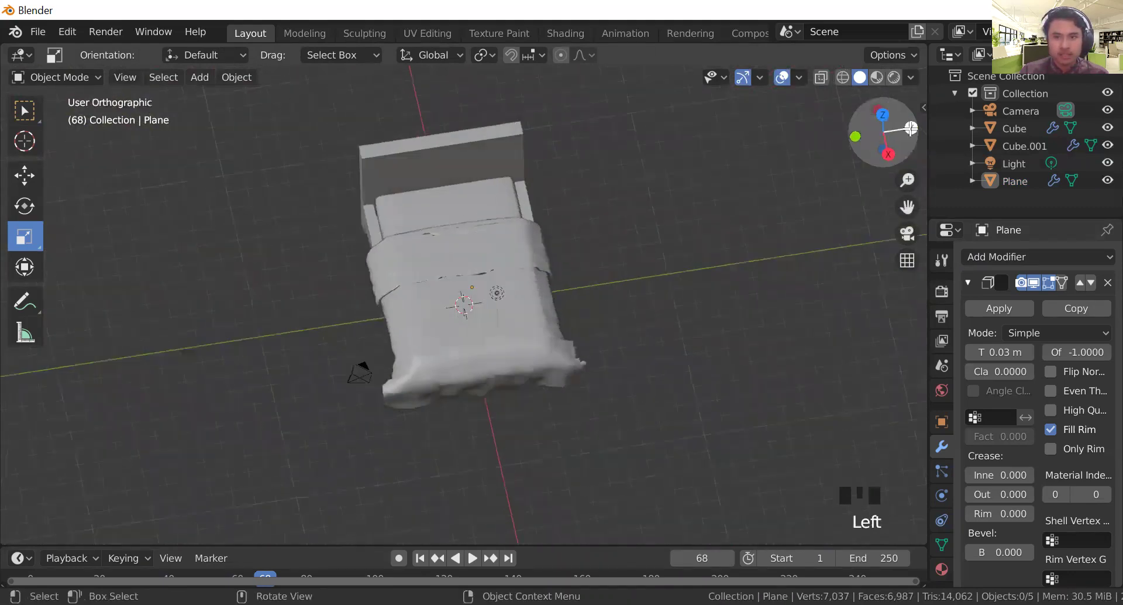
left_click(200, 77)
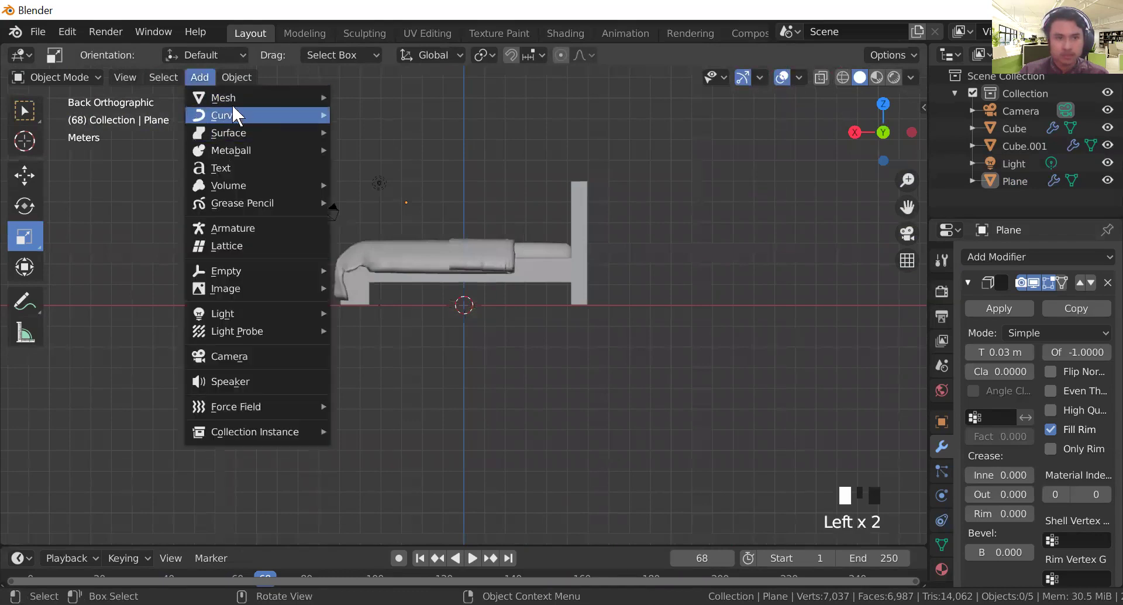
mouse_move(233, 99)
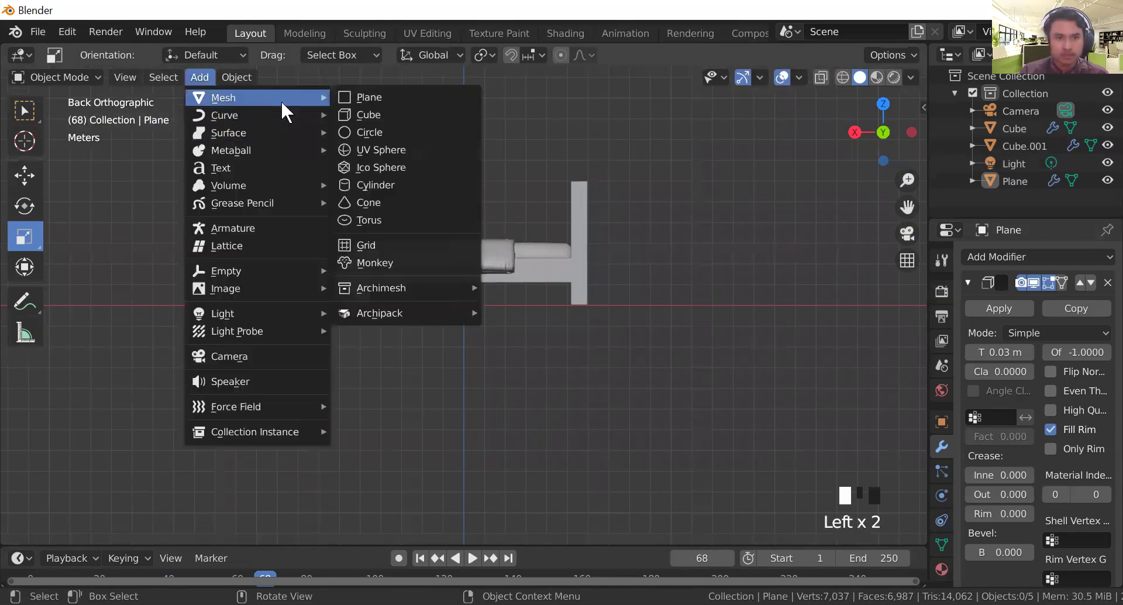
left_click(386, 115)
key("g")
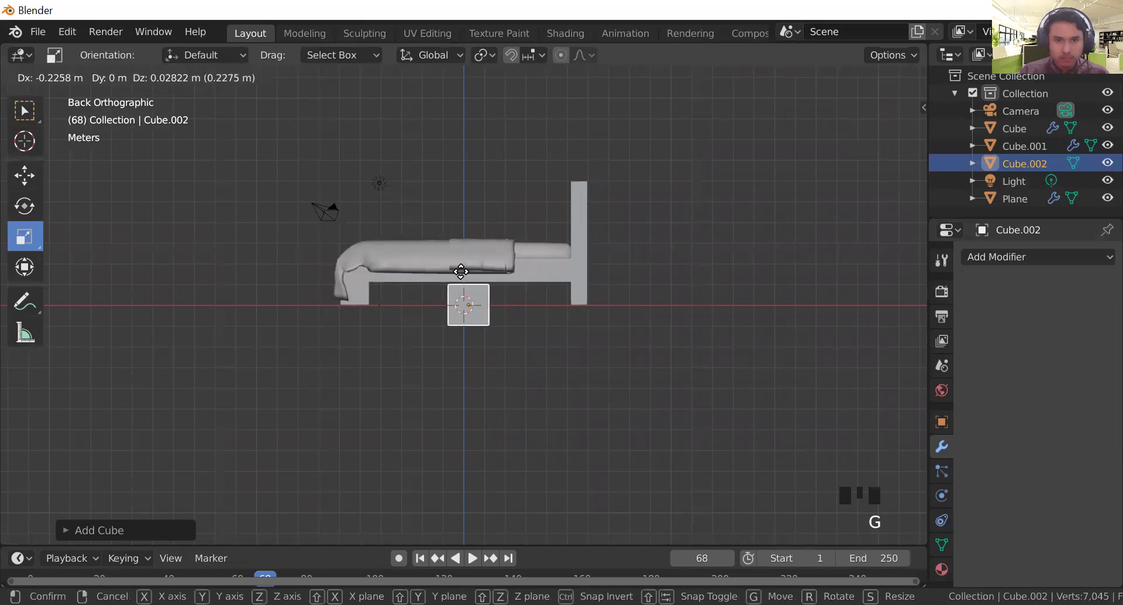
key("z")
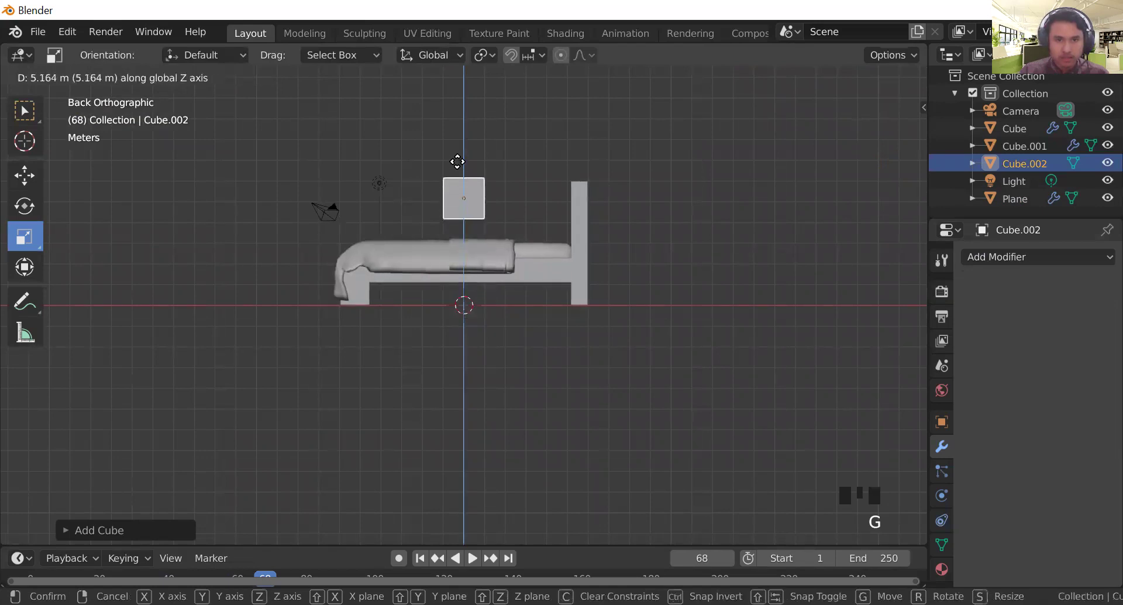
left_click(458, 167)
Step: Scale the cube down along Z to flatten it into a thin slab above the bed
middle_click_drag(598, 370, 760, 430)
left_click_drag(464, 150, 456, 215)
left_click(633, 174)
scroll(554, 200, "up", 3)
middle_click_drag(556, 197, 492, 158)
left_click(492, 158)
Step: Widen the flattened cube along Y to about twice its width, adjust its X scale slightly and deselect it
middle_click_drag(612, 165, 592, 245)
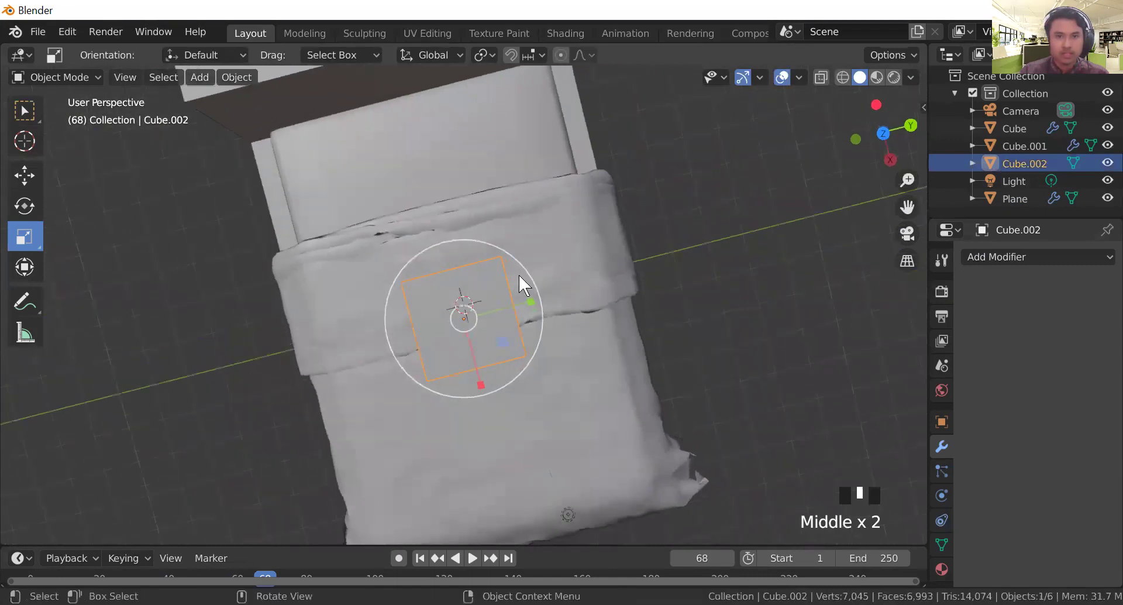
left_click_drag(529, 300, 616, 279)
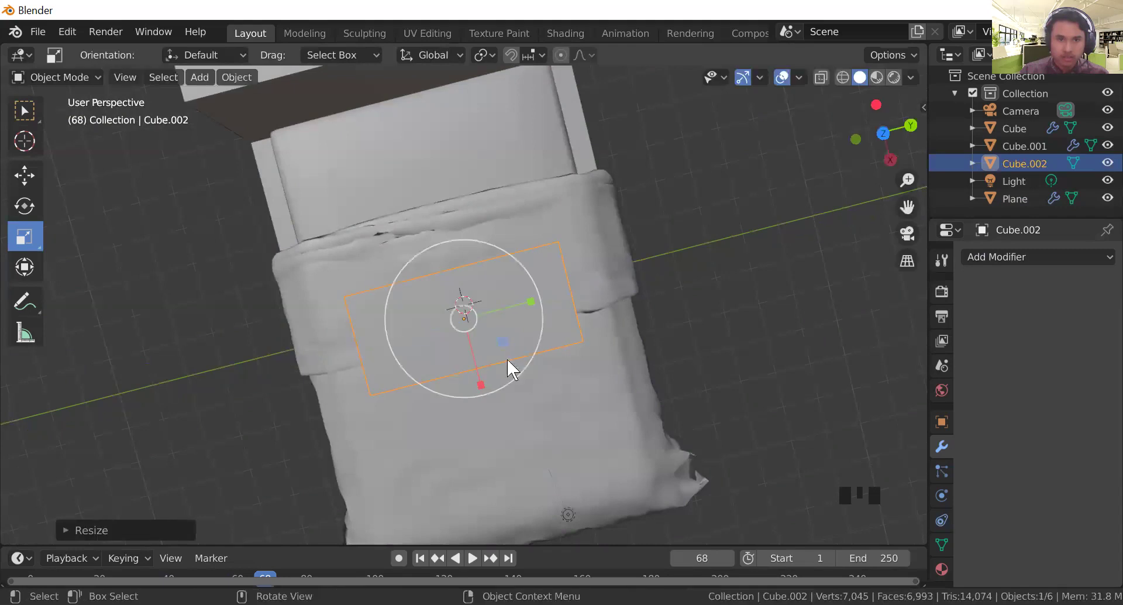
left_click_drag(480, 385, 485, 386)
left_click(704, 299)
Step: Select the flattened box above the bed and enter Edit Mode on it
middle_click_drag(703, 297, 719, 254)
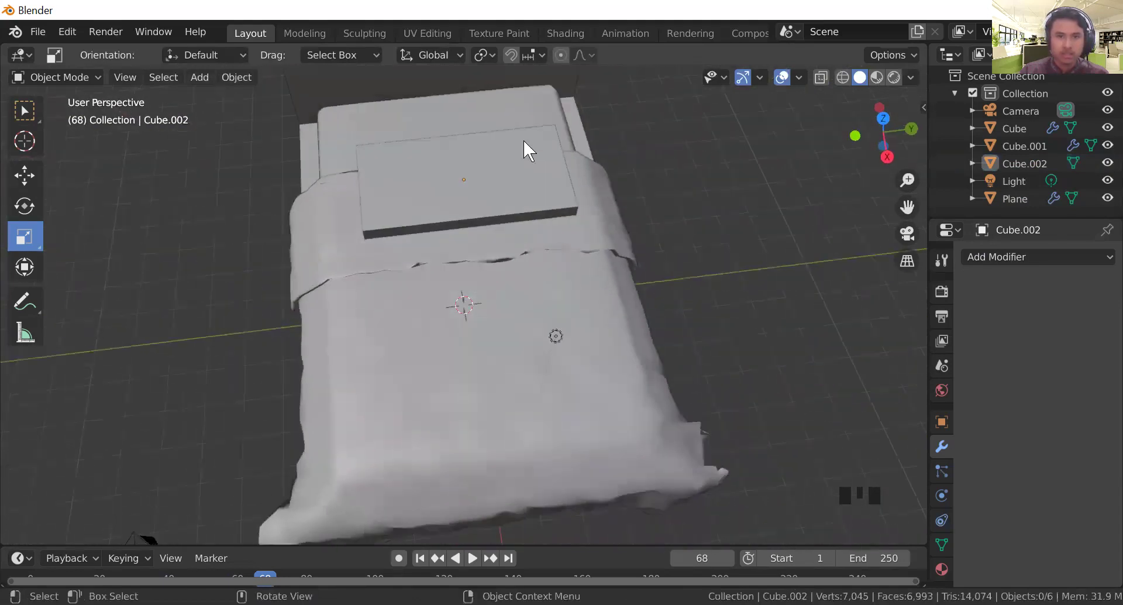
left_click(519, 161)
key("Tab")
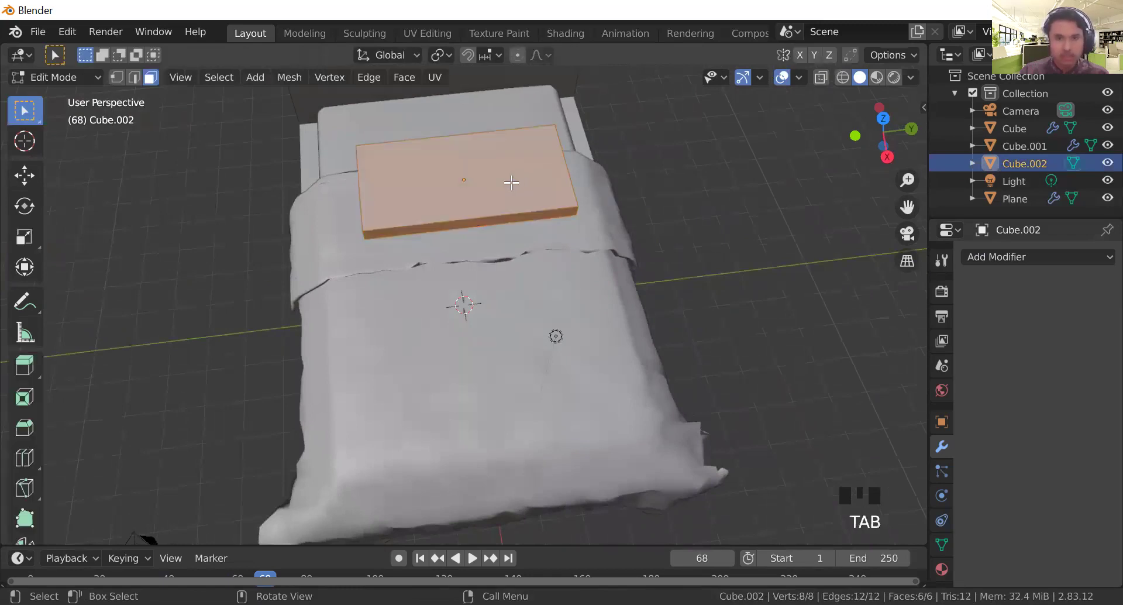
key("ctrl+r")
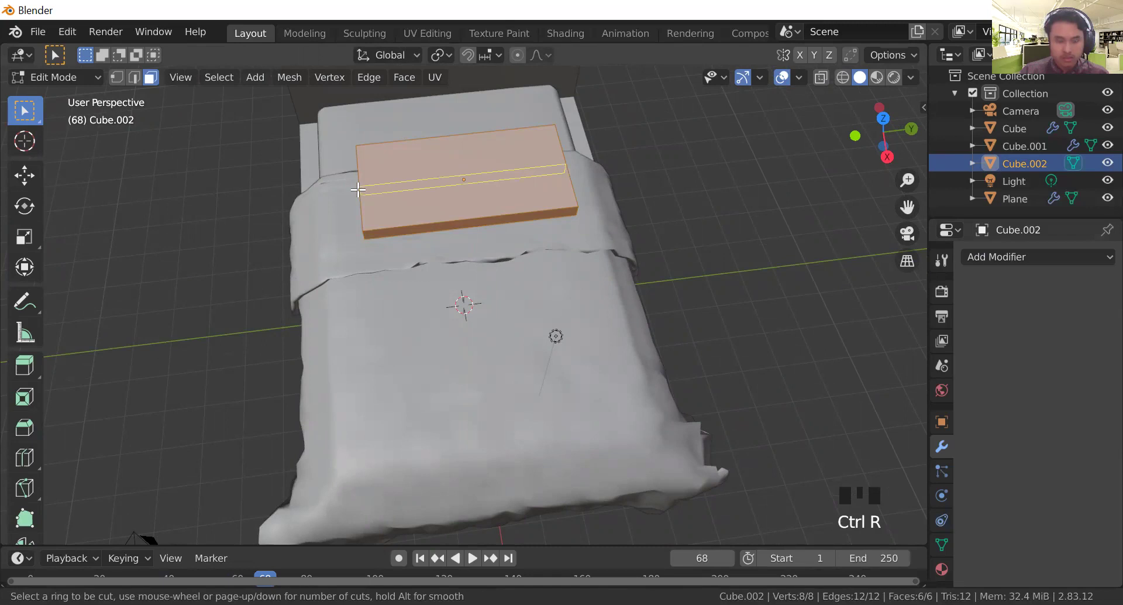
type("12")
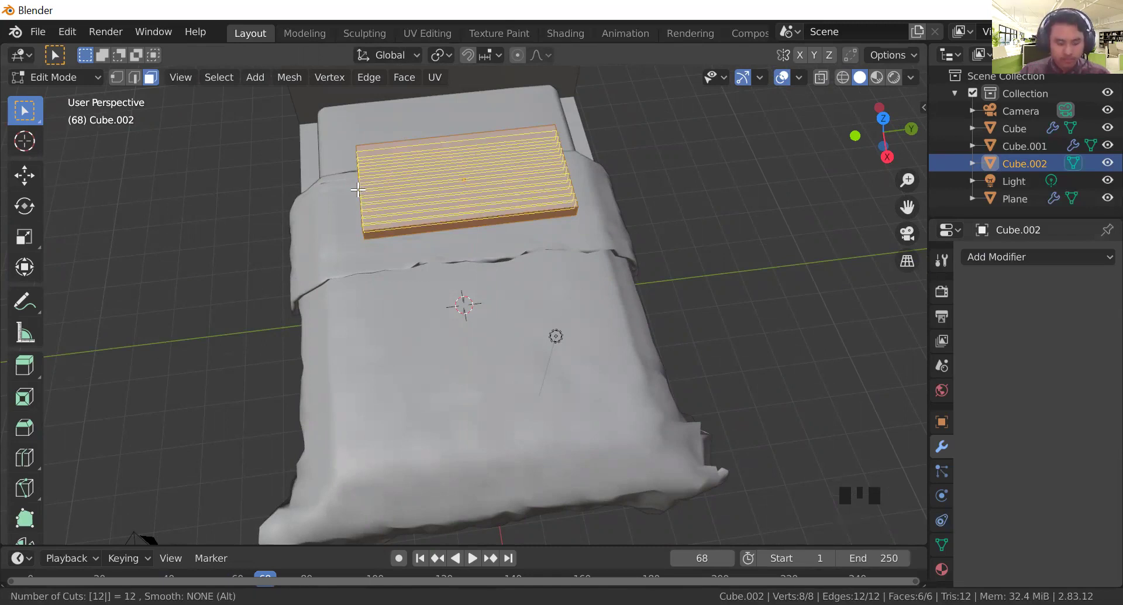
type("20")
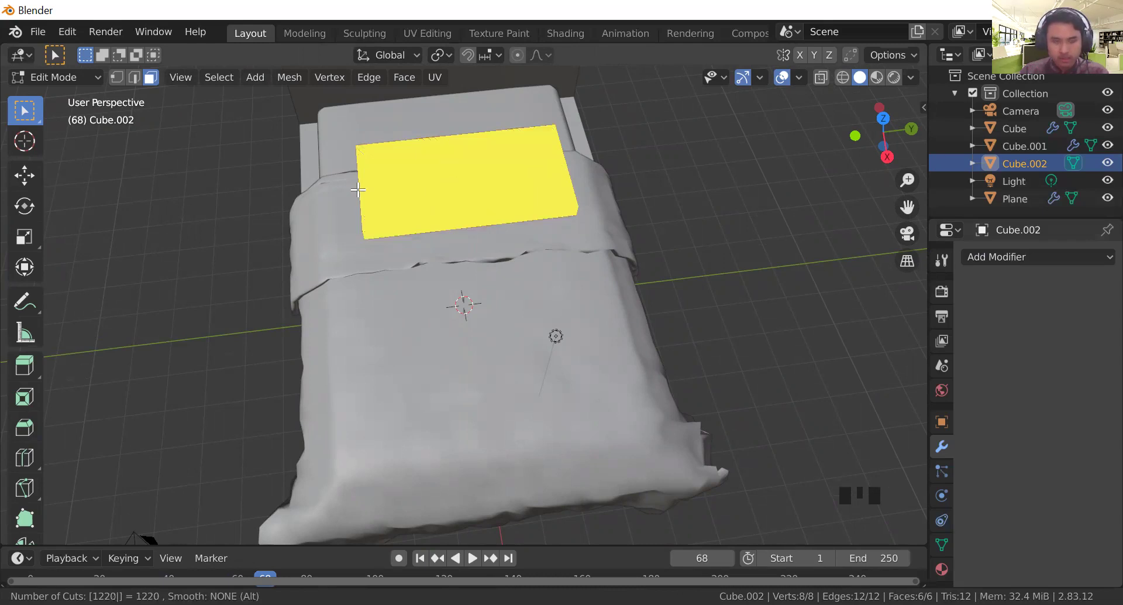
key("BackSpace")
key("BackSpace")
key("BackSpace")
key("BackSpace")
type("20")
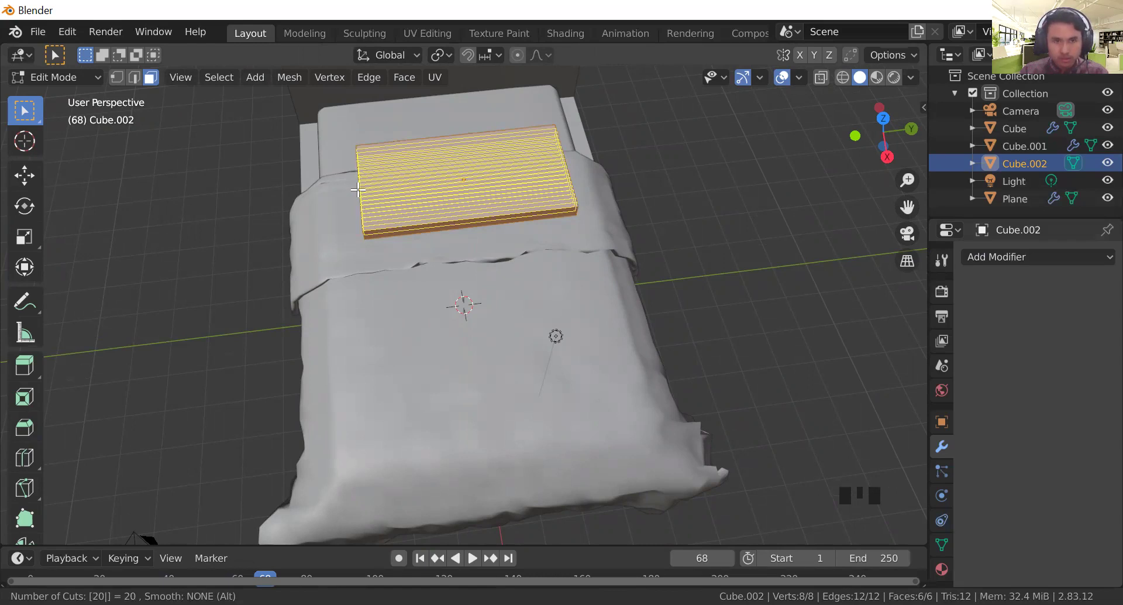
key("BackSpace")
key("BackSpace")
type("18")
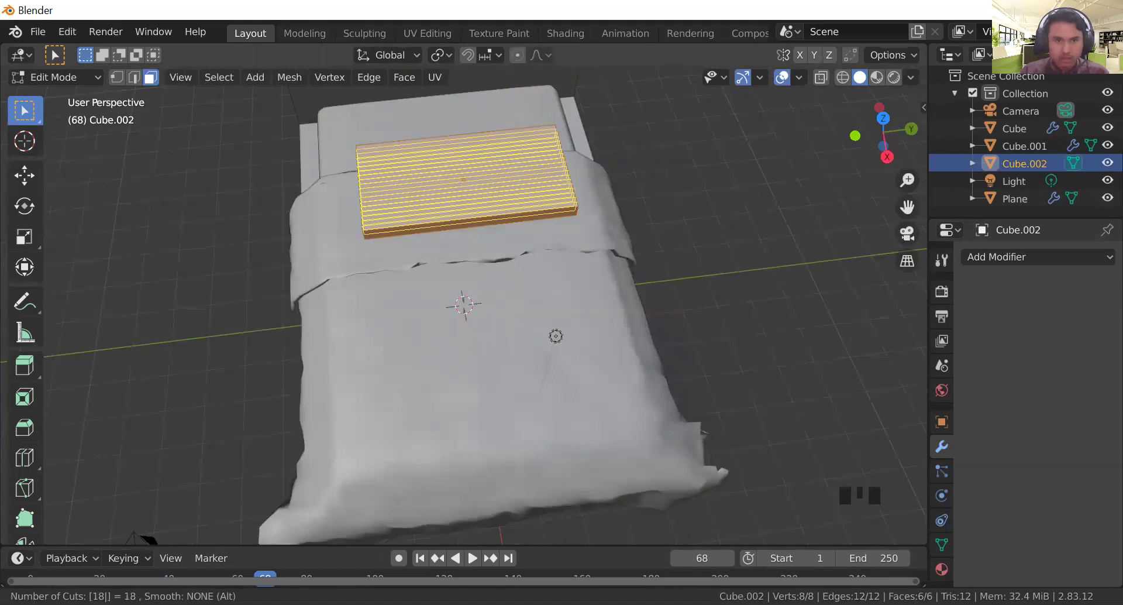
key("Return")
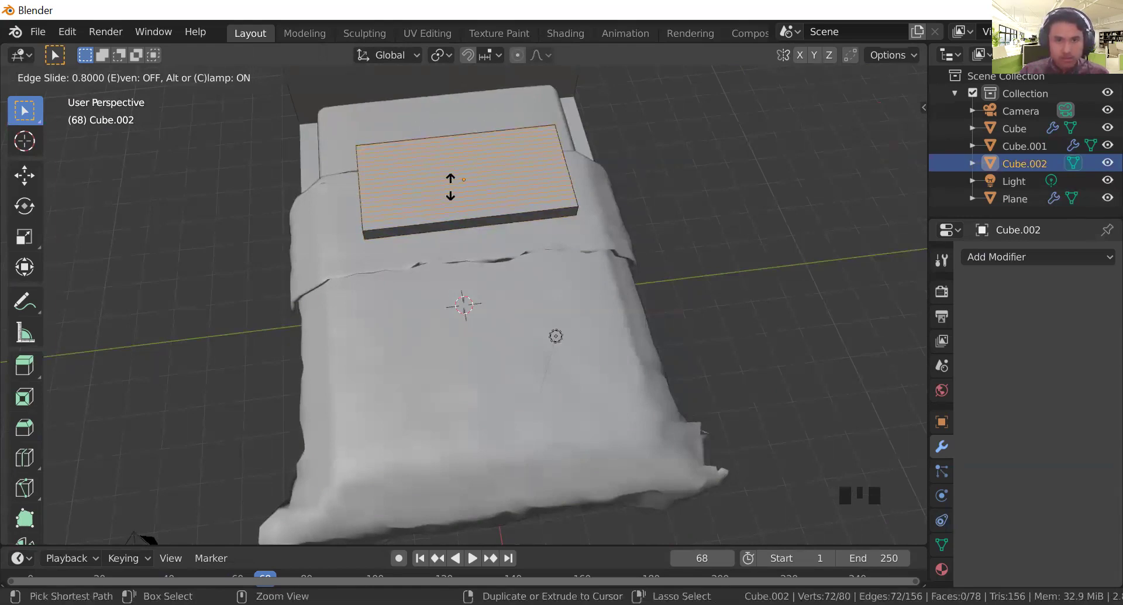
key("ctrl+z")
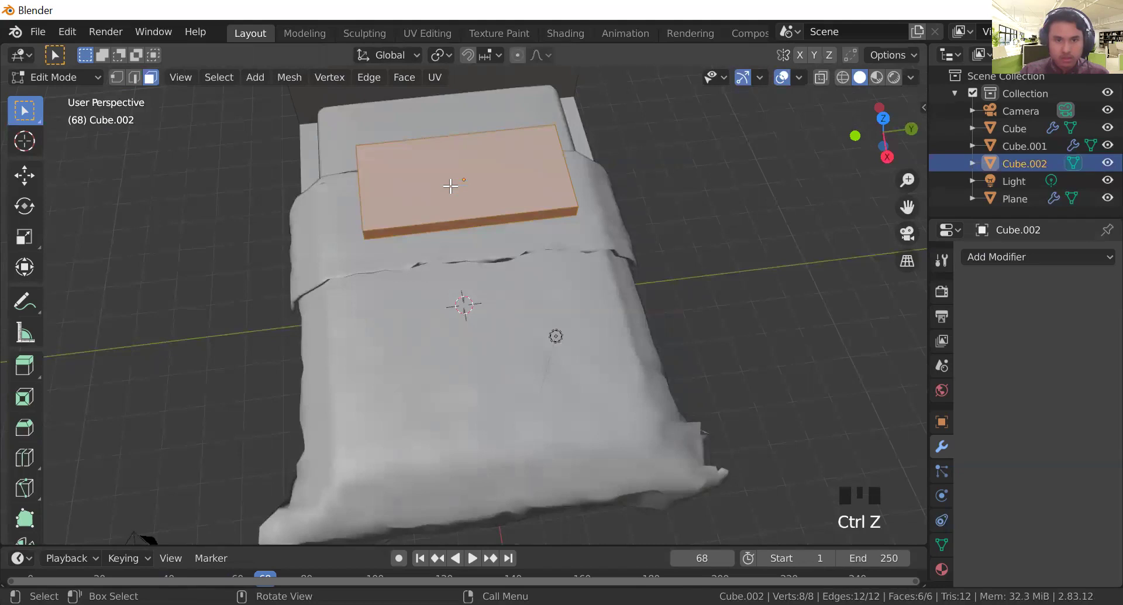
key("ctrl+r")
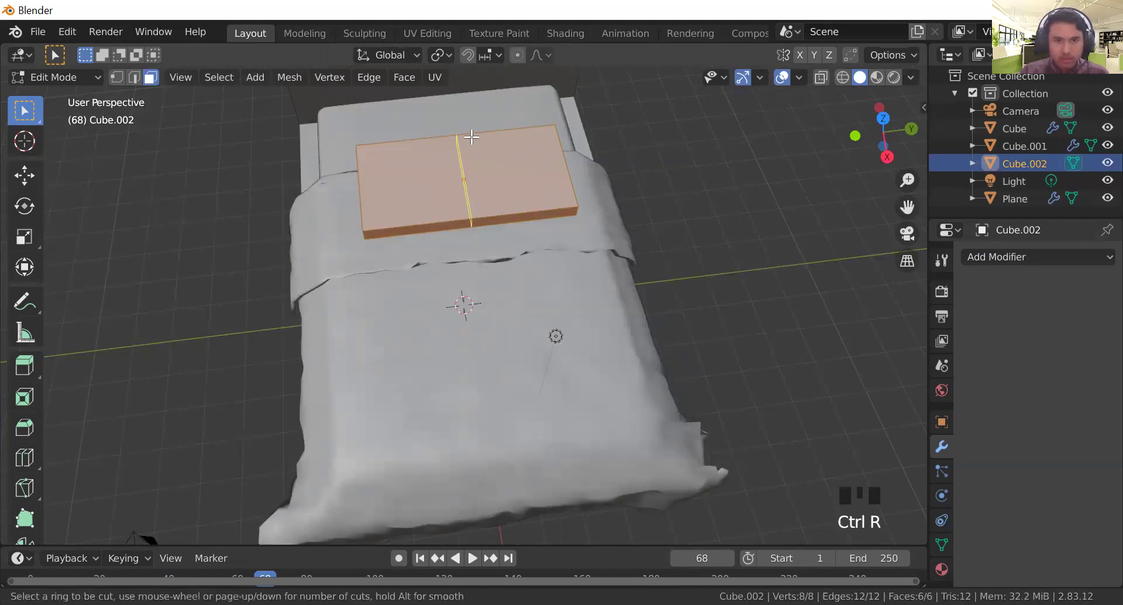
left_click(457, 121)
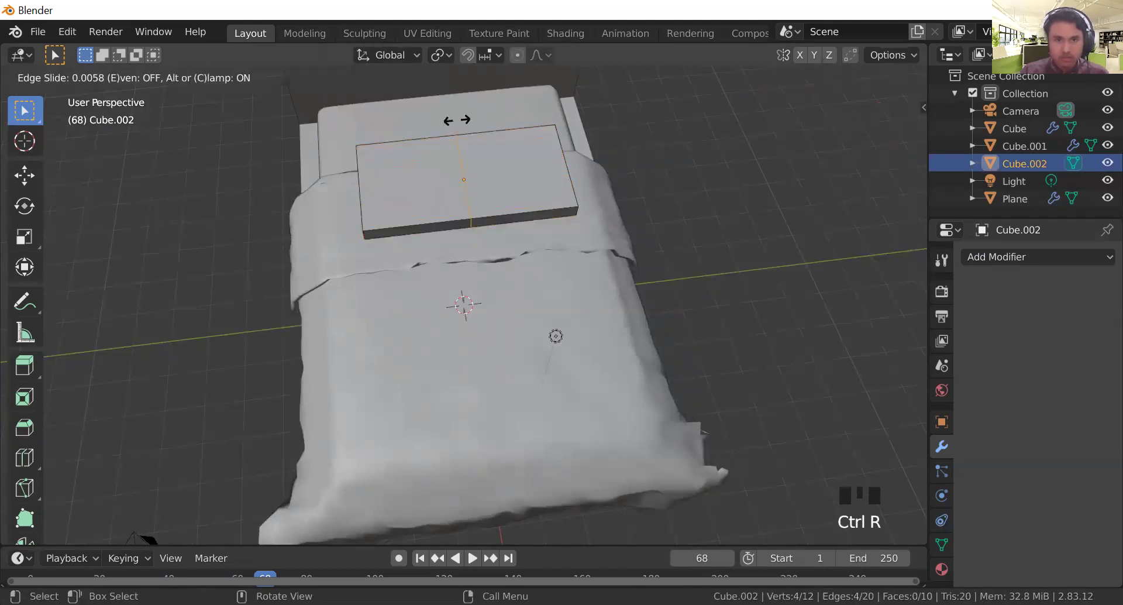
type("18")
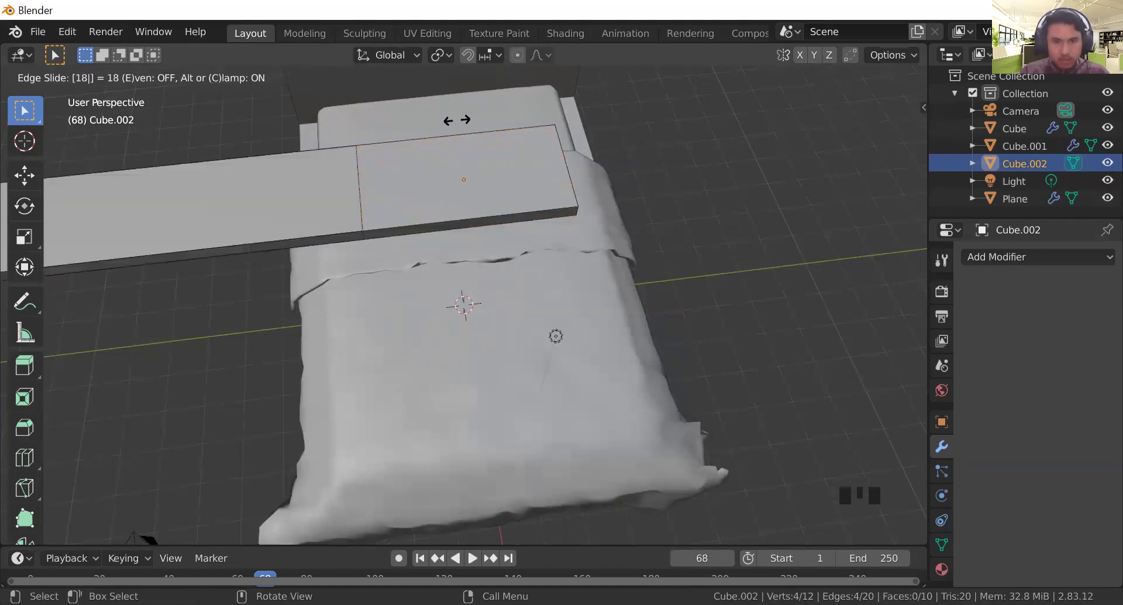
key("Return")
key("ctrl+z")
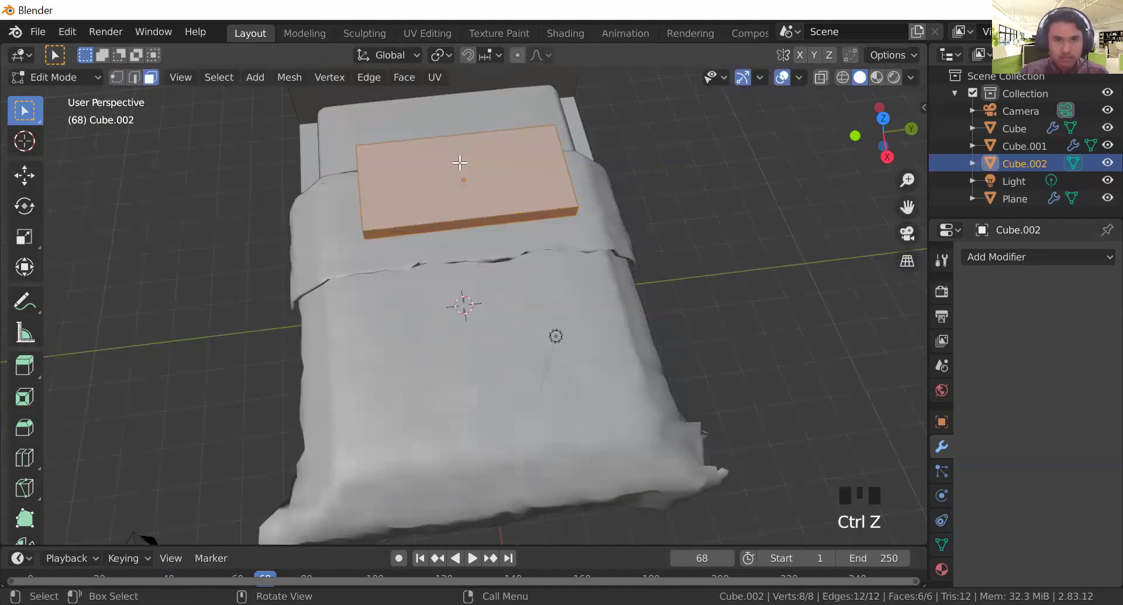
Step: Add 20 evenly spaced loop cuts along the box's long side, running front to back without sliding them
key("ctrl+r")
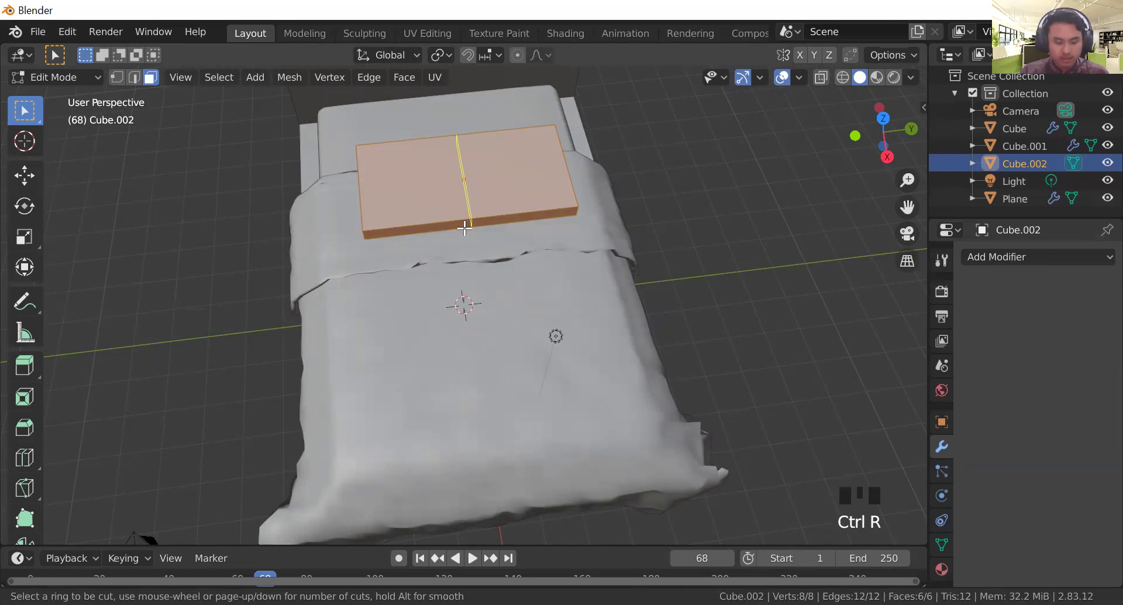
type("18")
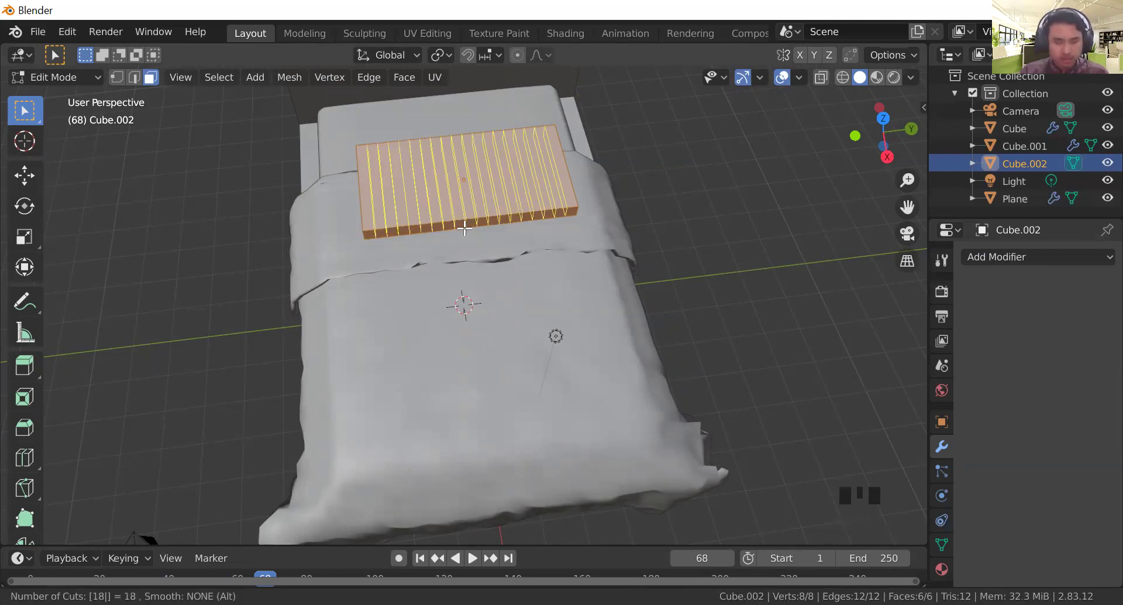
key("BackSpace")
key("BackSpace")
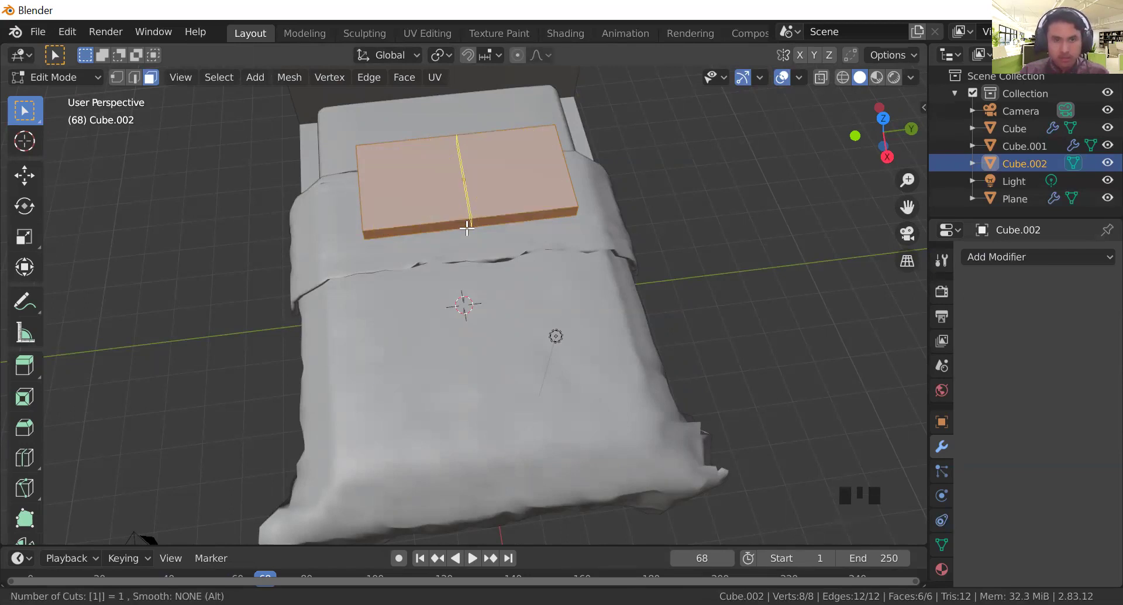
type("20")
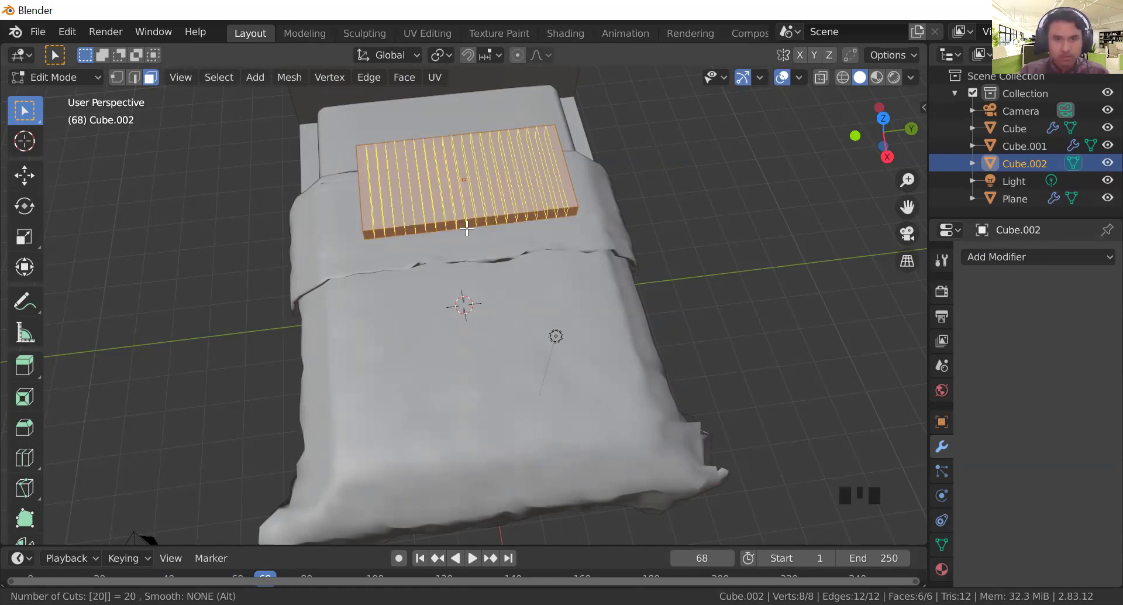
key("Return")
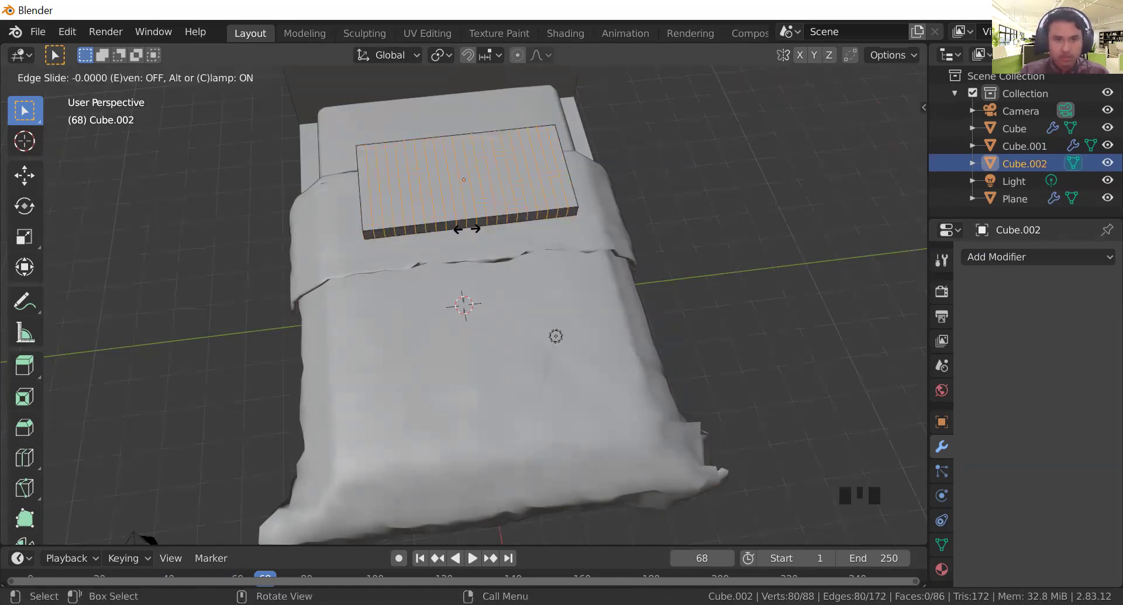
right_click(467, 229)
Step: Add 12 loop cuts running lengthwise across the box's shorter side and select the whole mesh
key("ctrl+r")
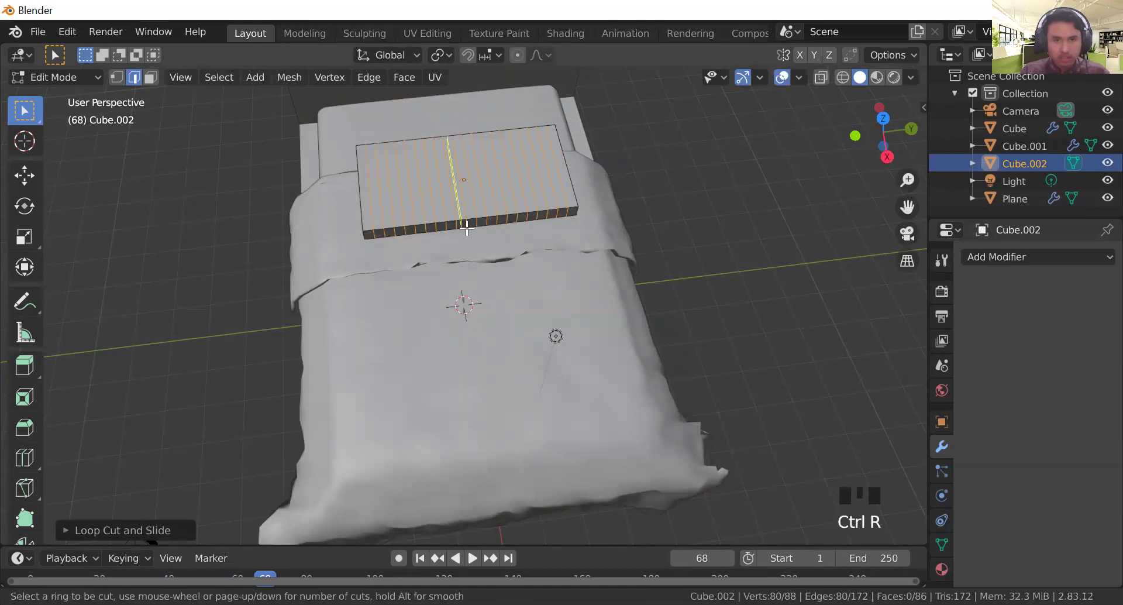
scroll(578, 167, "up", 11)
left_click(578, 167)
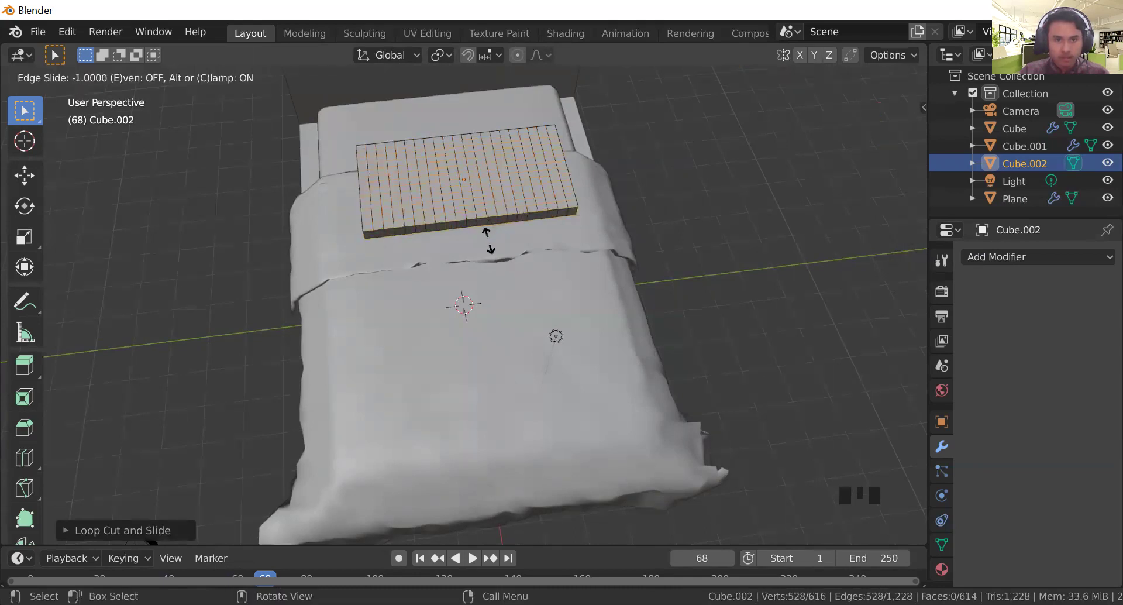
left_click(482, 194)
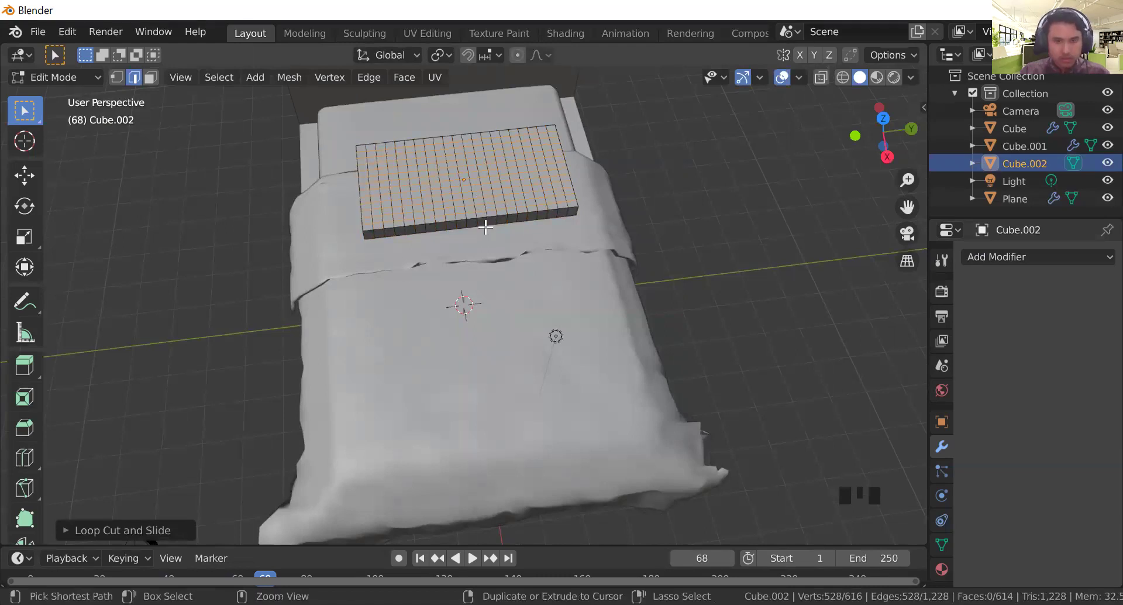
key("a")
Step: Add 3 evenly spaced loop cuts around the box's thickness, deselect the mesh and return to Object Mode
key("ctrl+r")
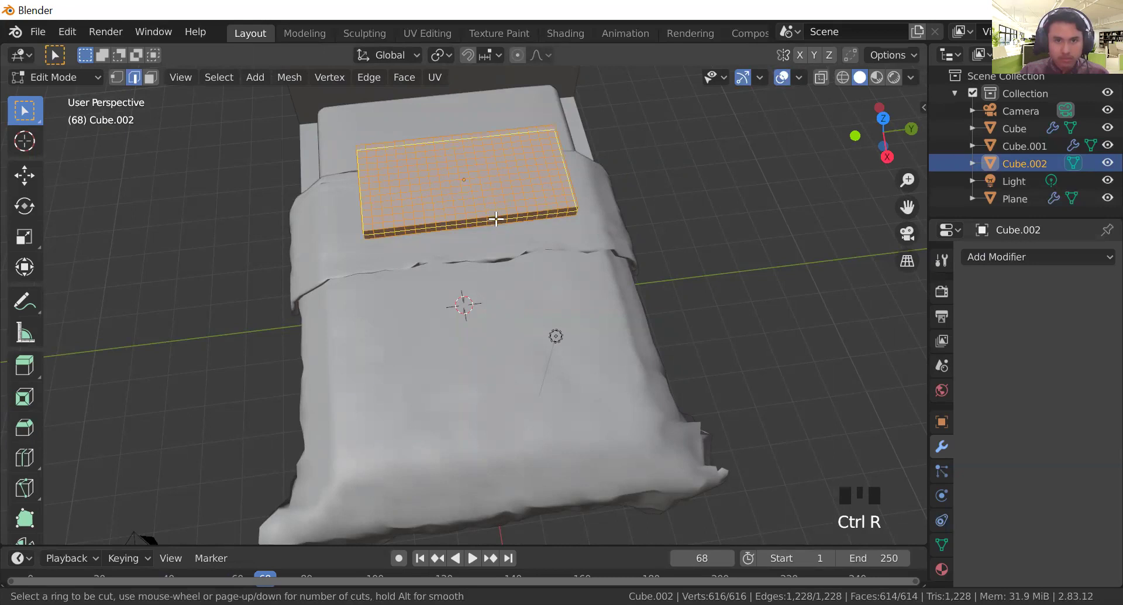
key("3")
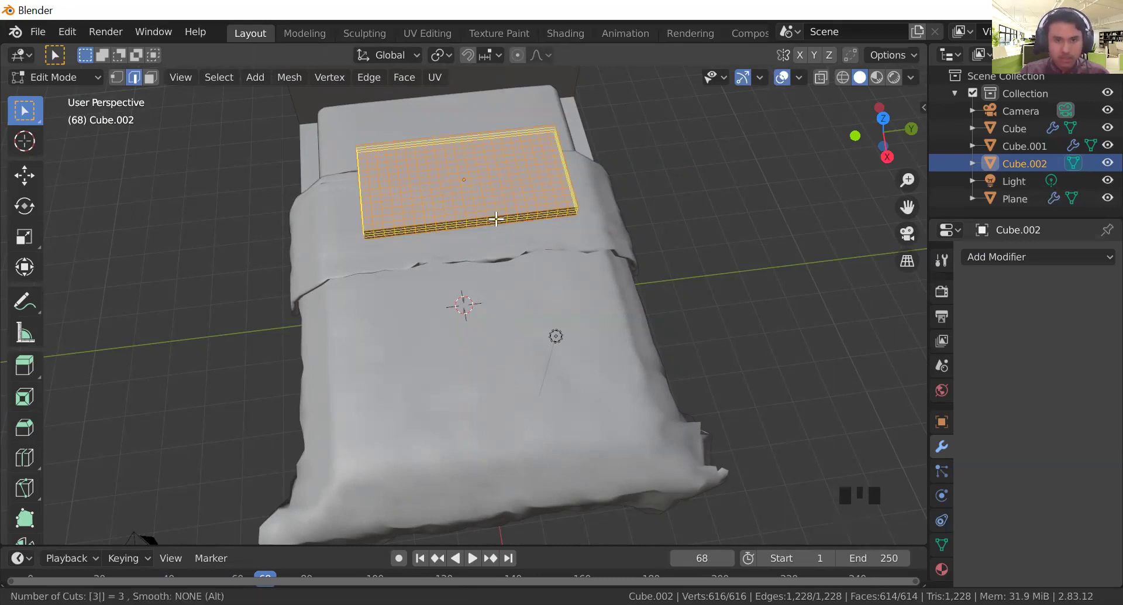
left_click(497, 219)
right_click(496, 219)
left_click(659, 181)
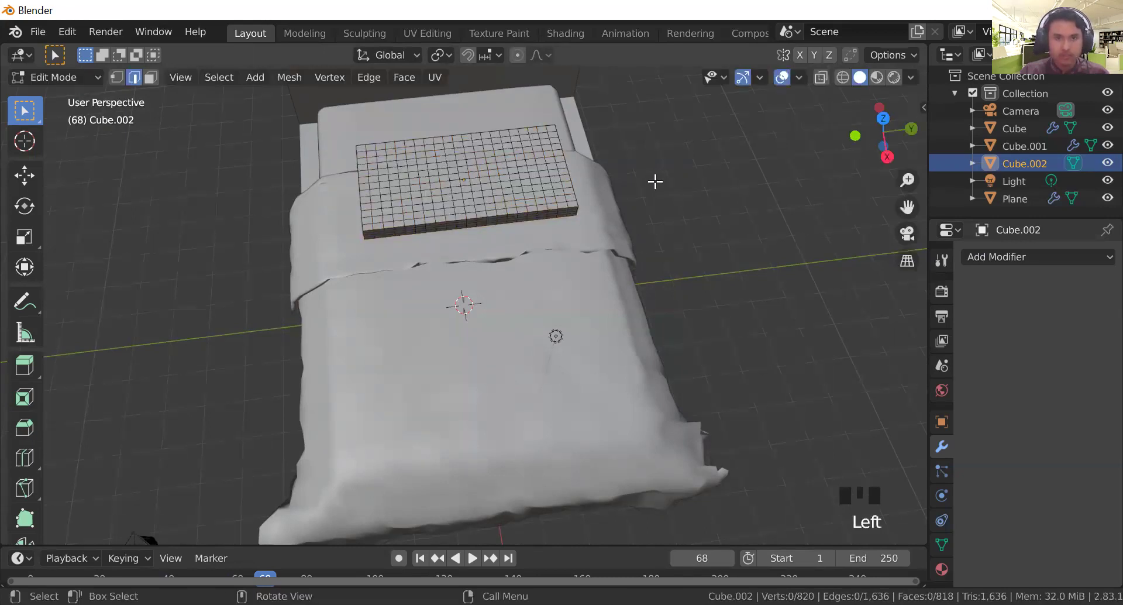
scroll(649, 185, "up", 2)
middle_click_drag(644, 188, 689, 167)
scroll(692, 205, "down", 3)
key("Tab")
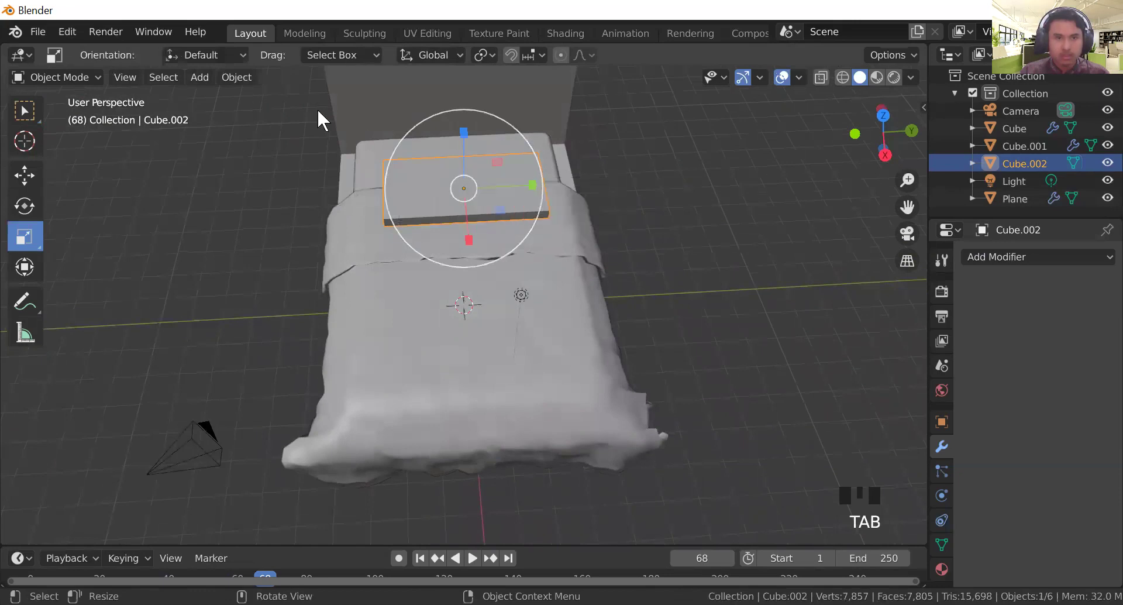
Step: Add a force field at the scene's origin
left_click(203, 76)
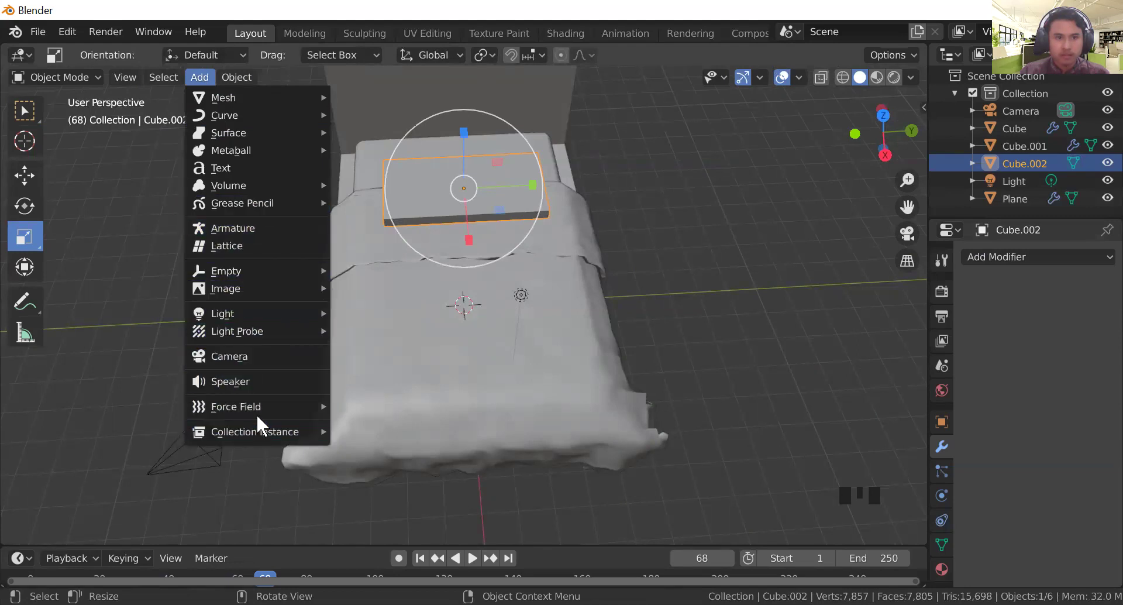
mouse_move(259, 405)
left_click(417, 181)
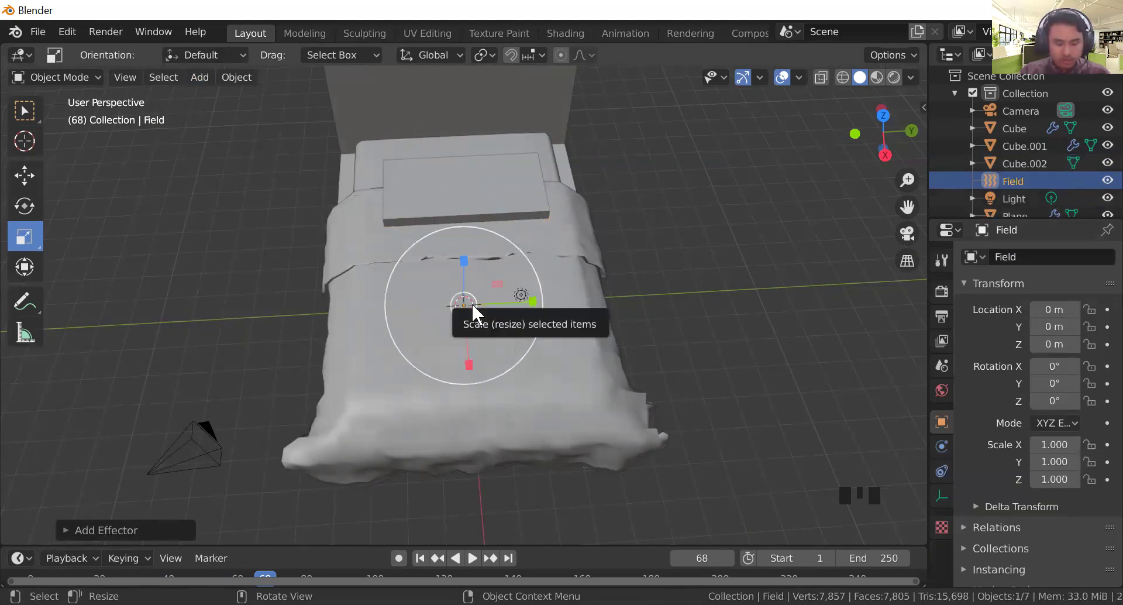
Step: Hide the bed frame, the mattress and the cloth cover, keeping the flattened pillow box shown
middle_click_drag(471, 303, 478, 242)
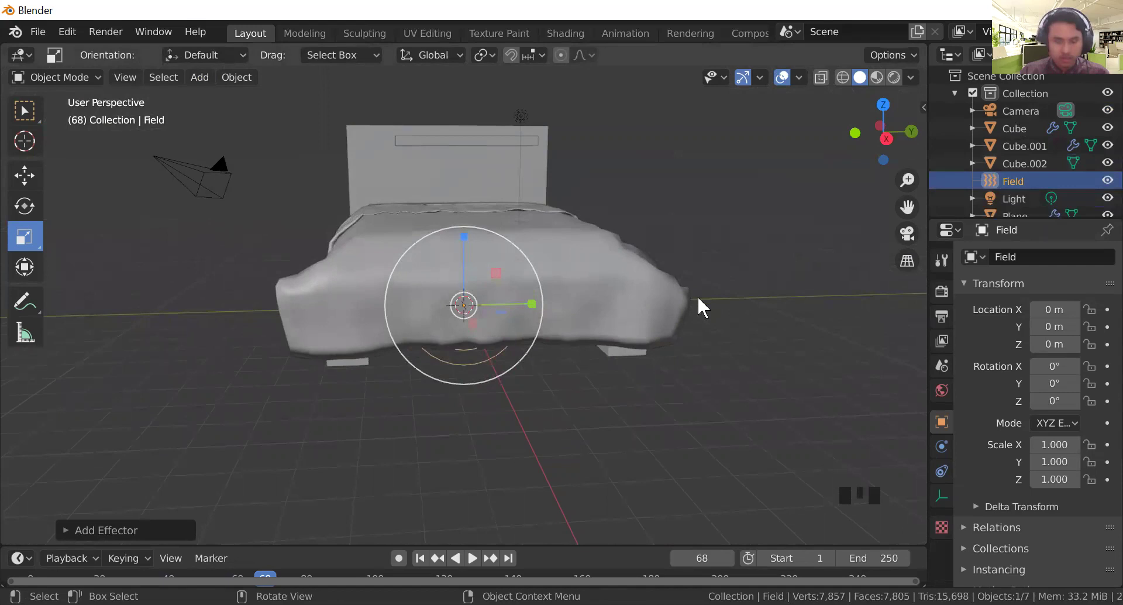
left_click(1106, 164)
left_click(1106, 163)
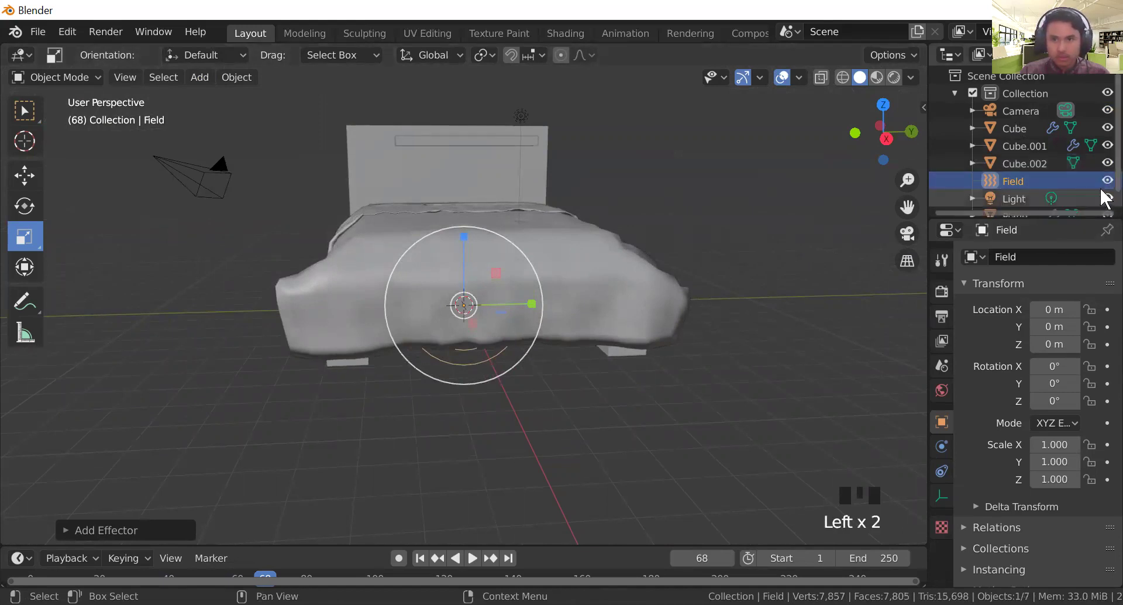
scroll(1106, 193, "down", 3)
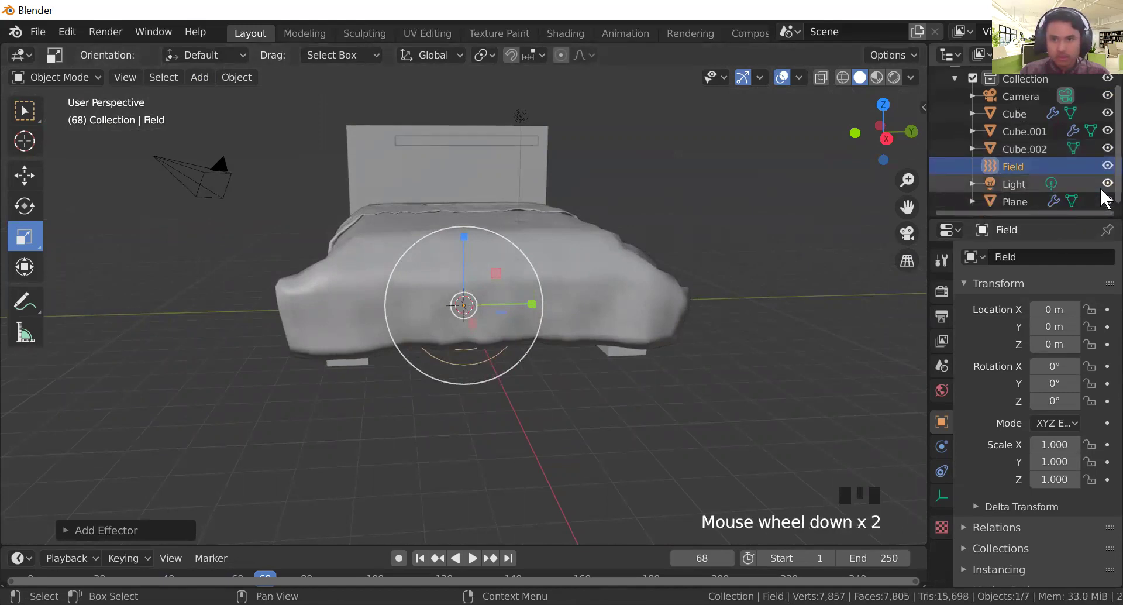
scroll(1106, 111, "up", 2)
left_click(1107, 128)
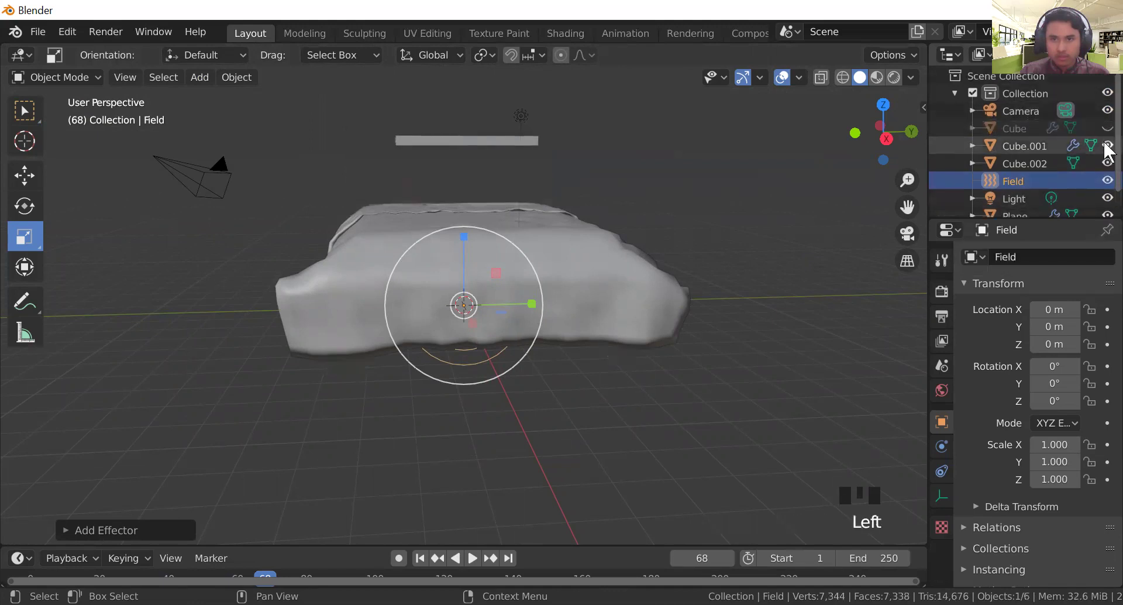
left_click(1108, 145)
left_click(1106, 155)
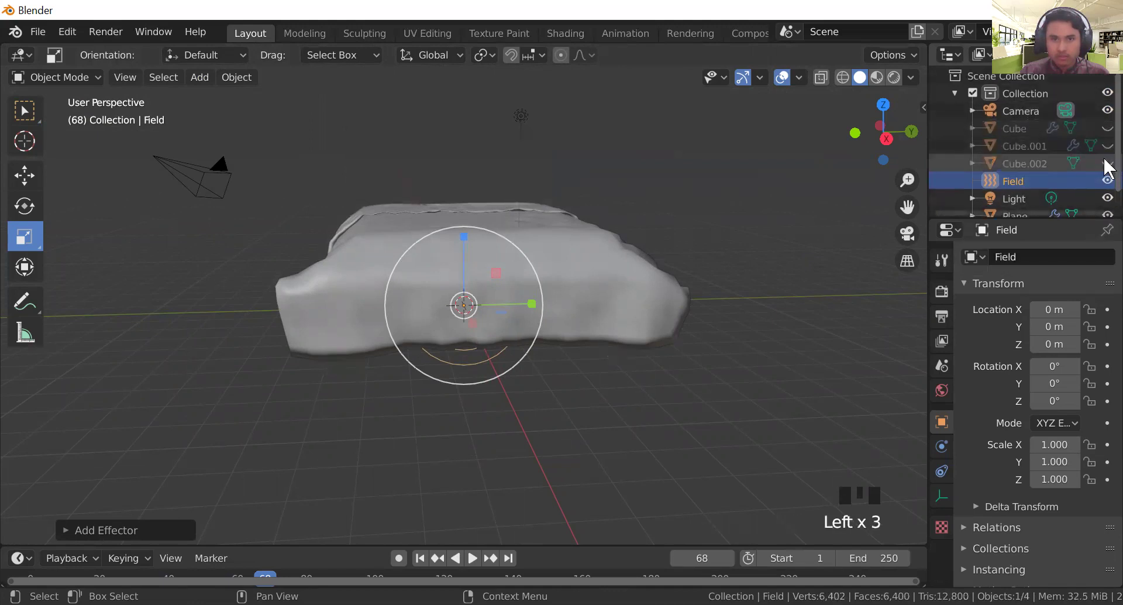
left_click(1106, 155)
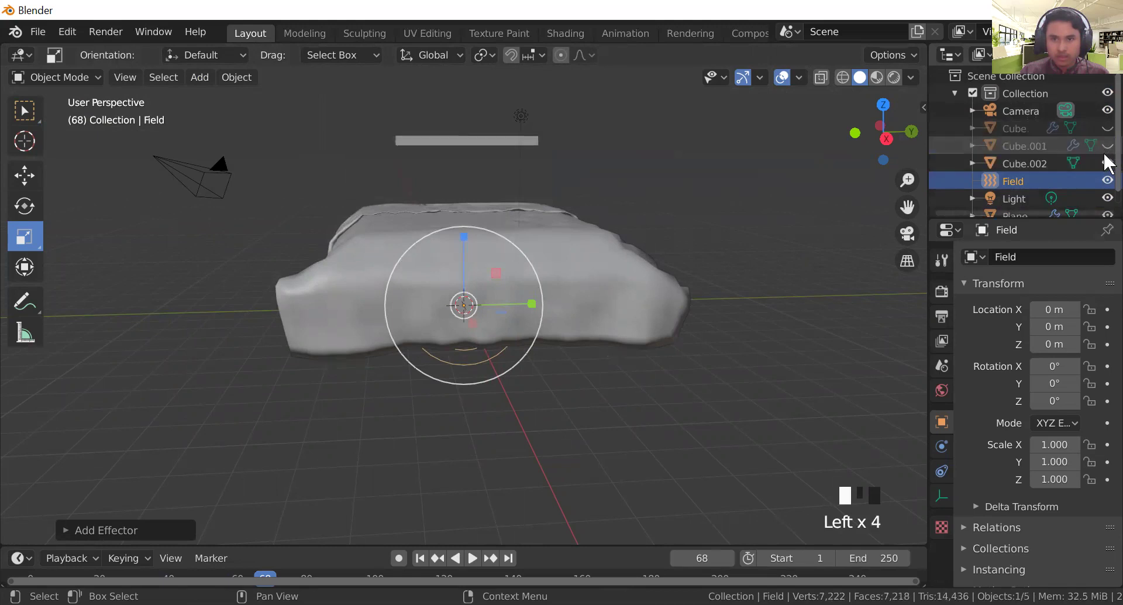
scroll(1106, 202, "down", 2)
left_click(1108, 202)
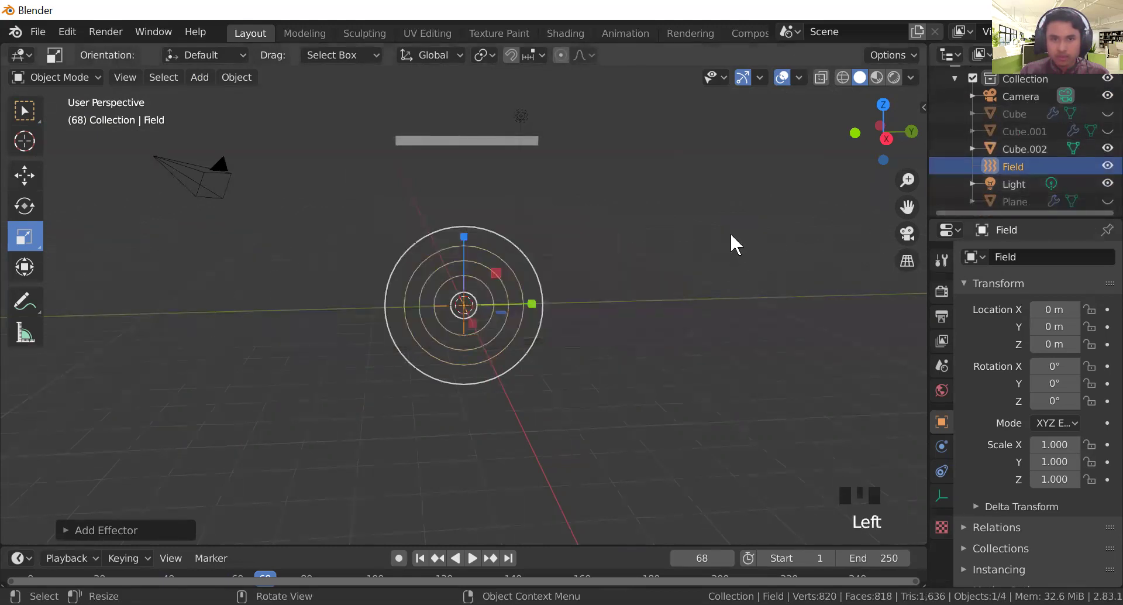
Step: Move the flattened pillow box down about 5.5 m along the Z axis onto the force field
left_click(488, 143)
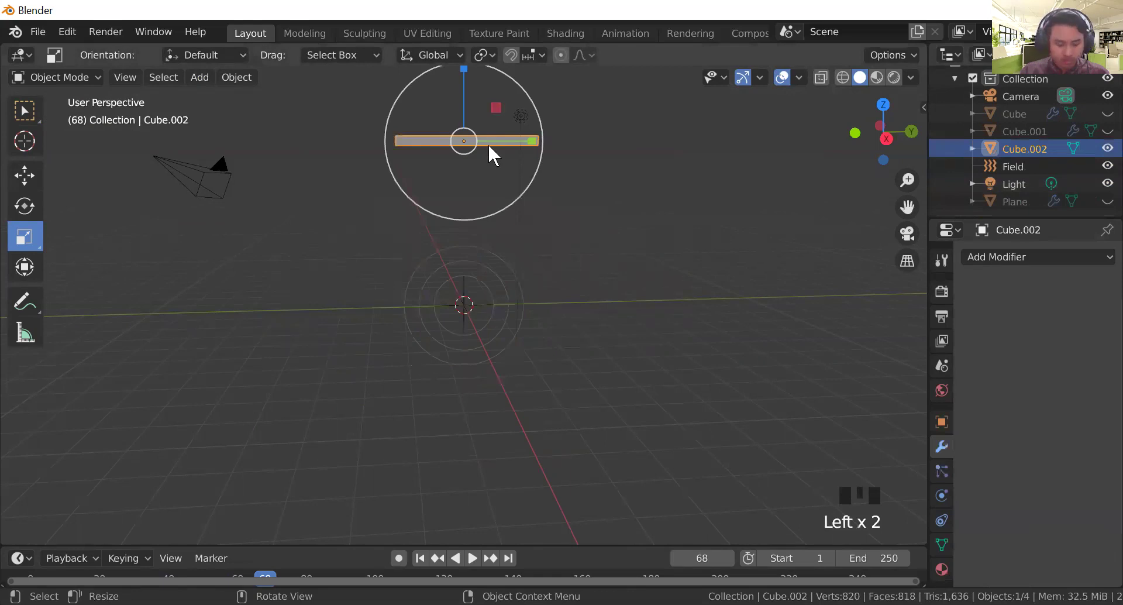
key("g")
key("z")
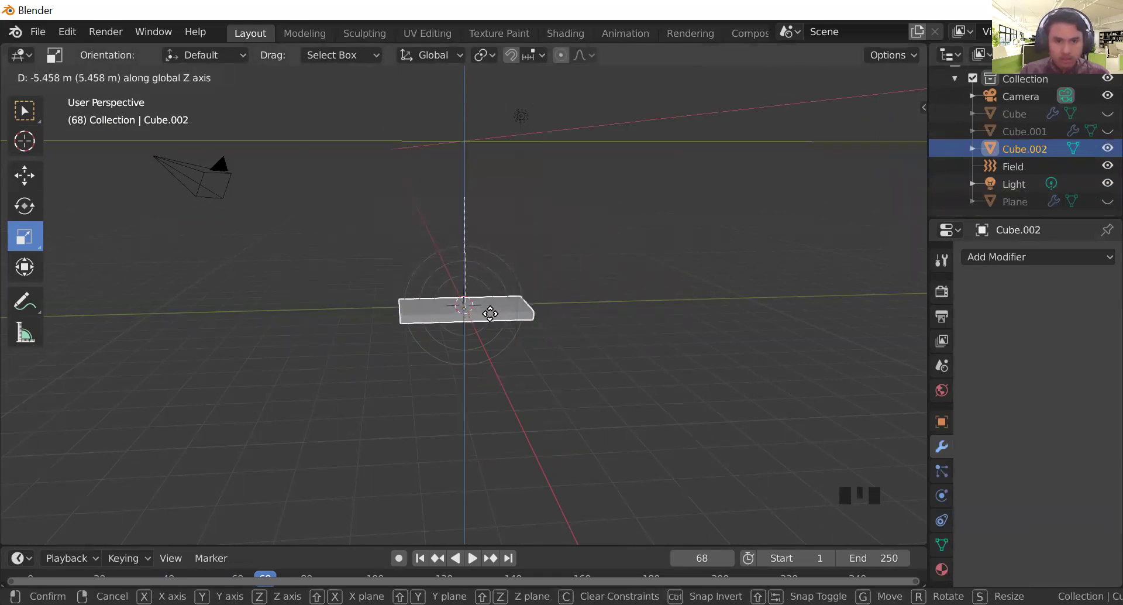
left_click(491, 311)
scroll(544, 329, "up", 7)
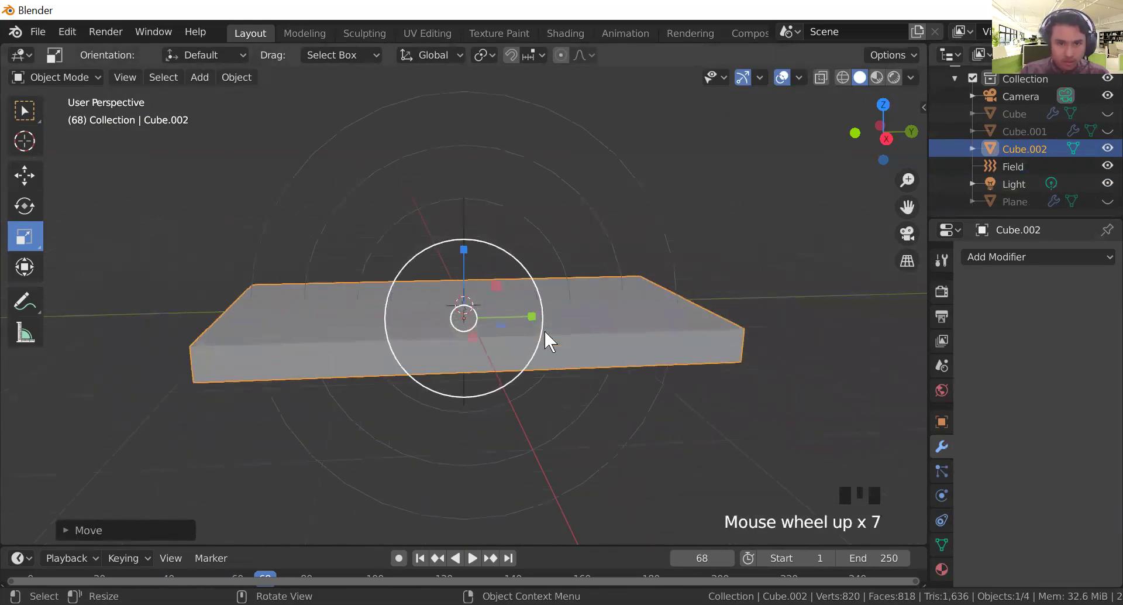
scroll(544, 329, "up", 2)
mouse_move(544, 329)
middle_mouse_down()
mouse_move(700, 301)
mouse_move(587, 352)
mouse_move(548, 330)
mouse_move(540, 346)
middle_mouse_up()
scroll(659, 315, "down", 4)
left_click(568, 340)
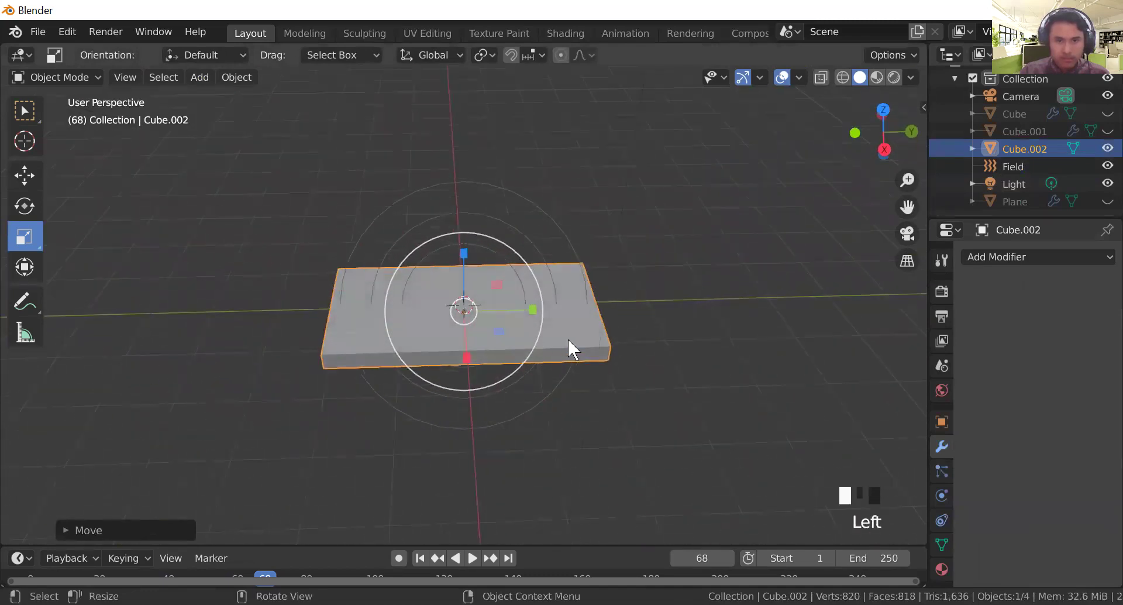
Step: Enter Edit Mode on the pillow box and enable Cloth physics for it
left_click(937, 470)
left_click(937, 485)
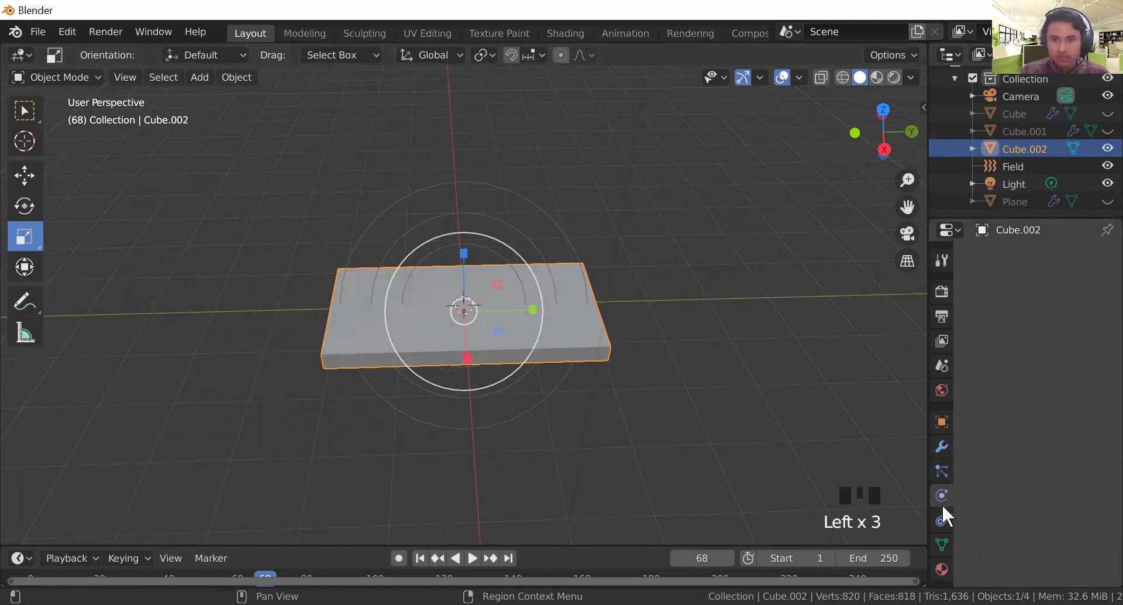
left_click(942, 517)
left_click(939, 491)
key("Tab")
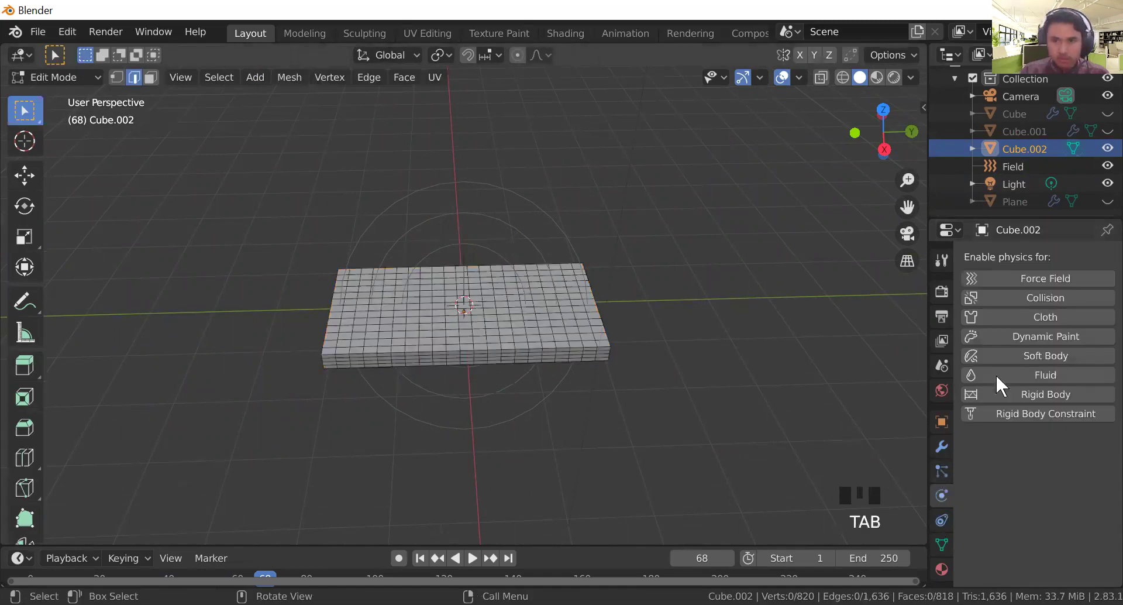
left_click(1045, 318)
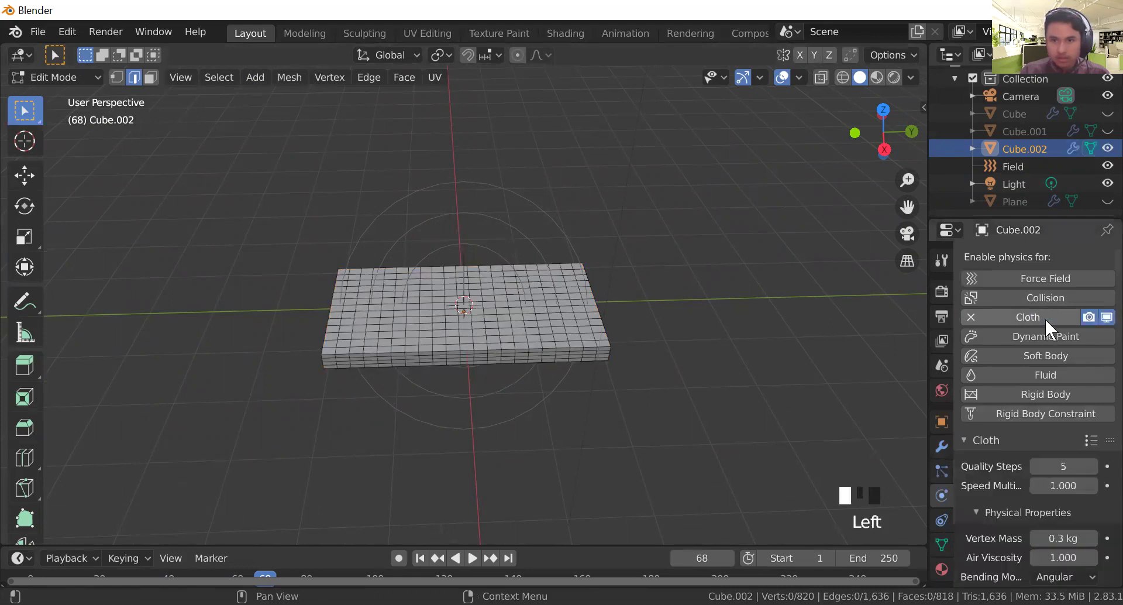
left_click(1092, 441)
left_click(1012, 373)
Step: Set the Gravity field weight of the pillow box's cloth simulation to 0
scroll(1030, 468, "down", 20)
scroll(1038, 465, "down", 20)
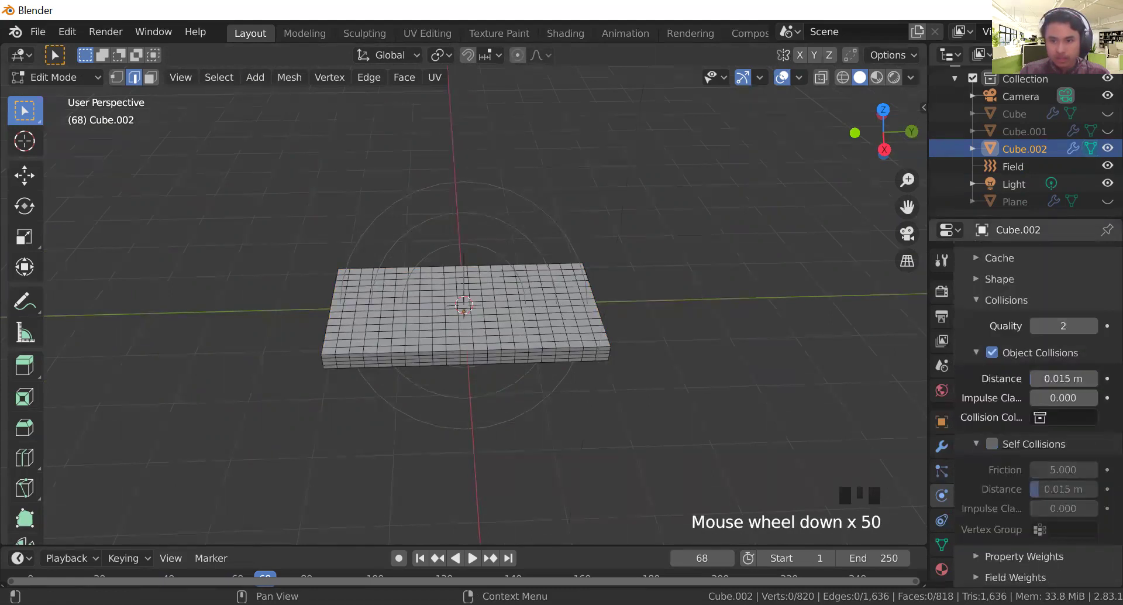
left_click(976, 574)
left_click(976, 574)
left_click(977, 570)
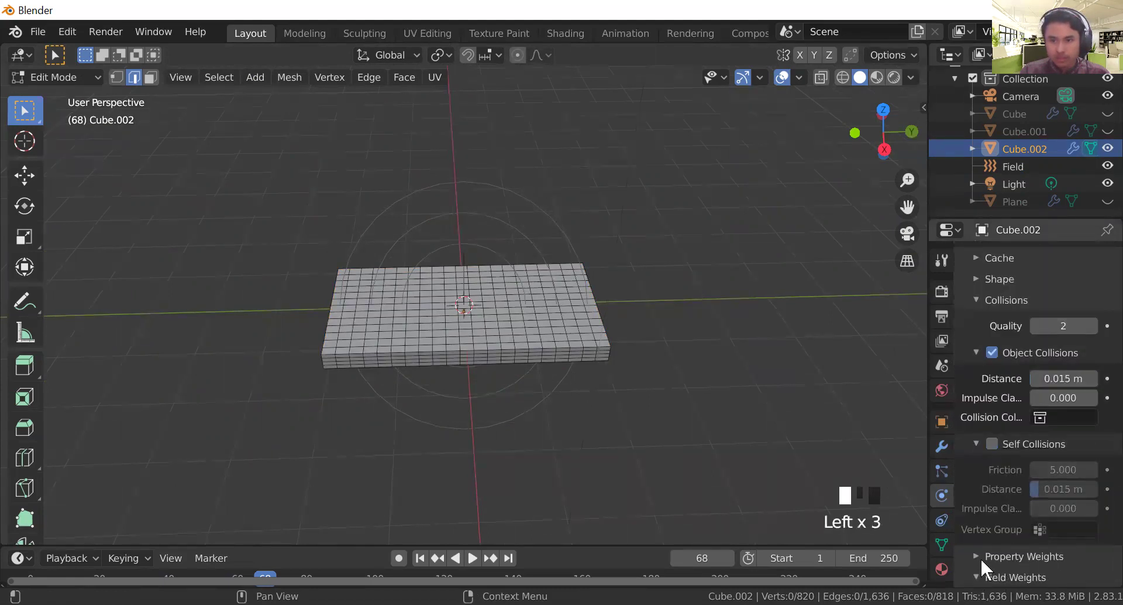
scroll(1004, 484, "down", 5)
scroll(1004, 484, "down", 5)
left_click_drag(1086, 391, 1036, 400)
scroll(1002, 339, "up", 10)
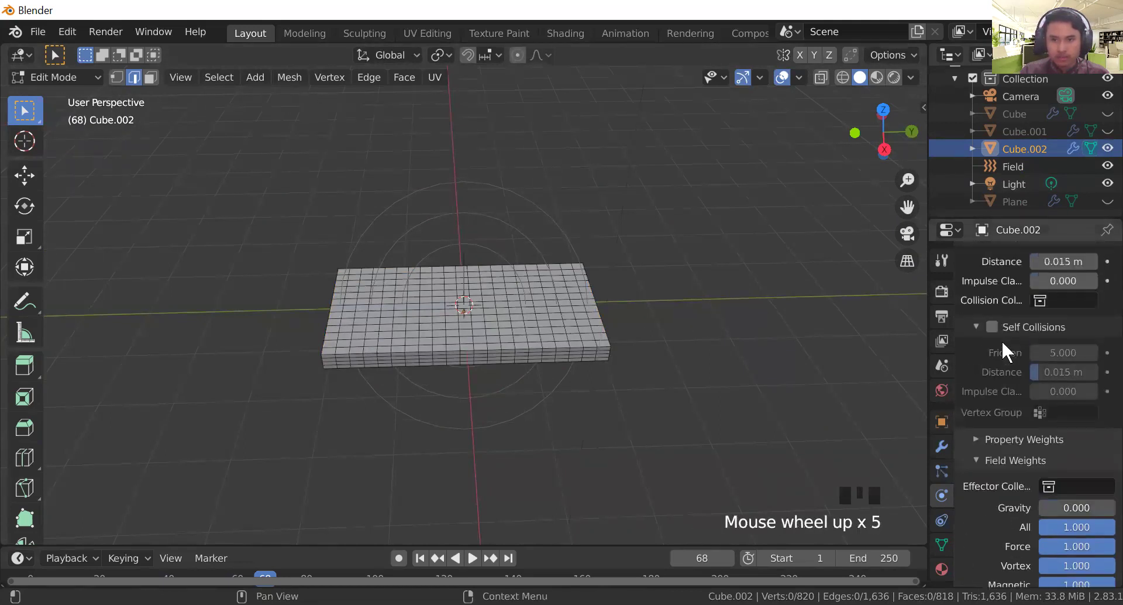
scroll(1002, 340, "up", 7)
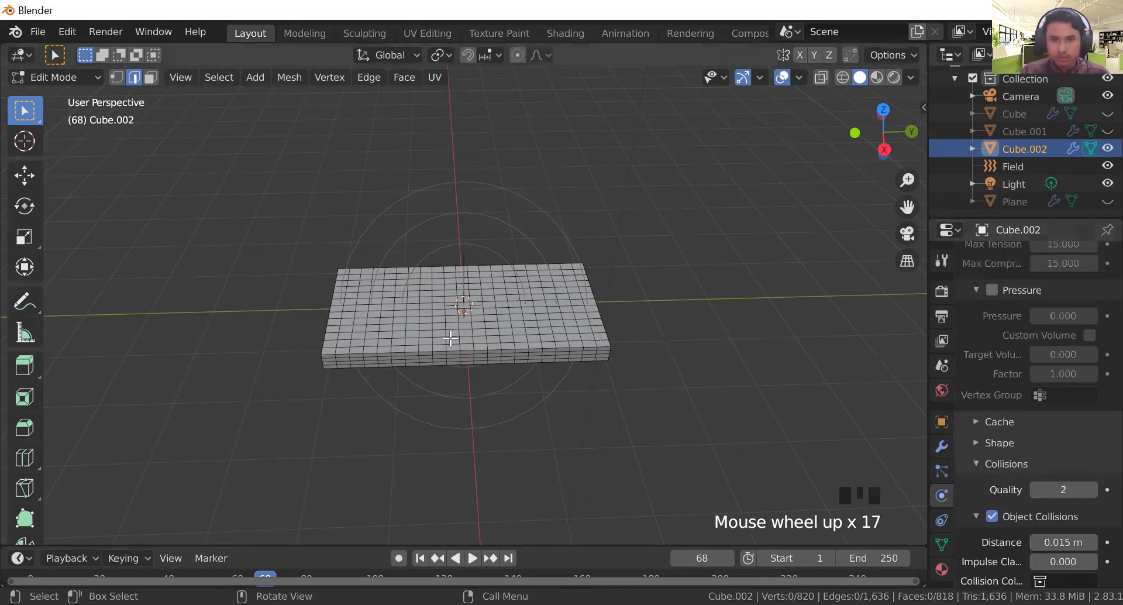
Step: Delete the existing force field object from the scene
left_click(466, 309)
left_click(466, 306)
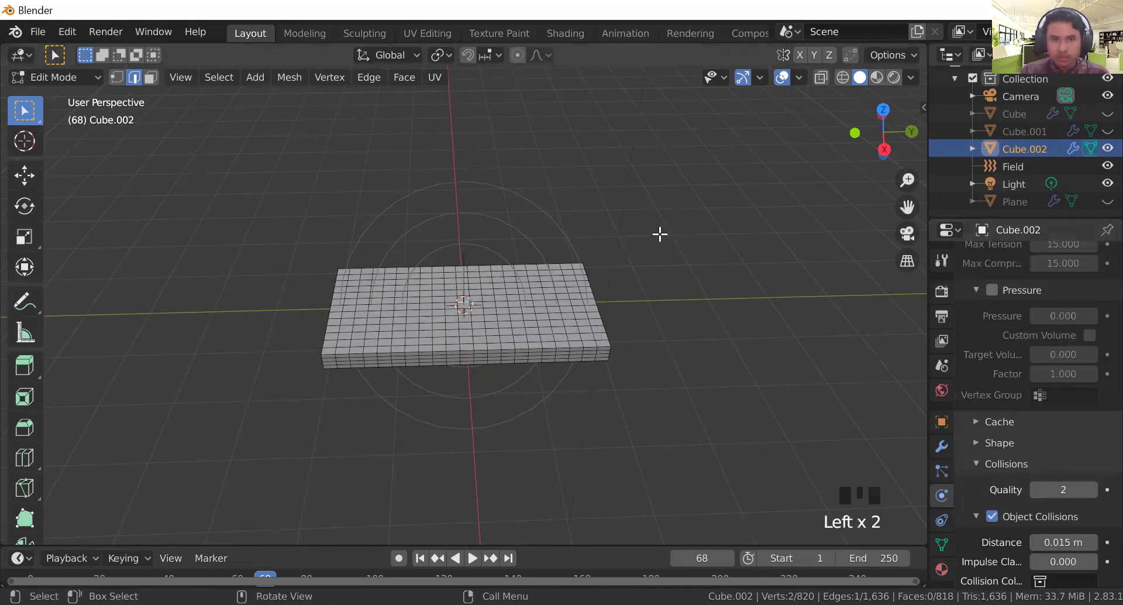
scroll(1010, 373, "down", 20)
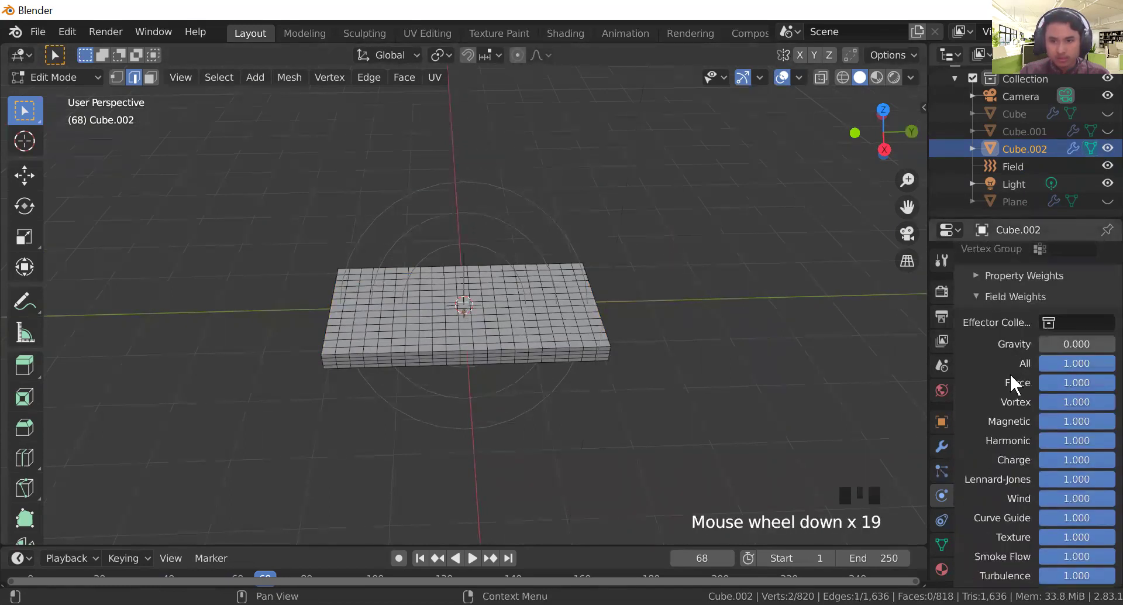
scroll(1010, 374, "up", 5)
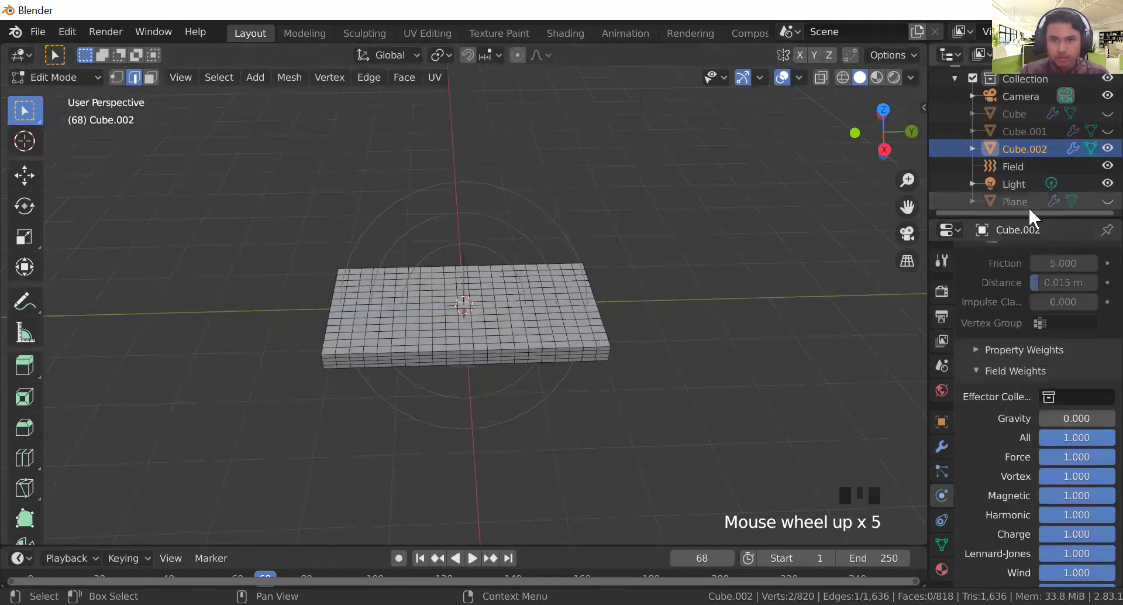
scroll(1030, 193, "down", 4)
left_click(1024, 172)
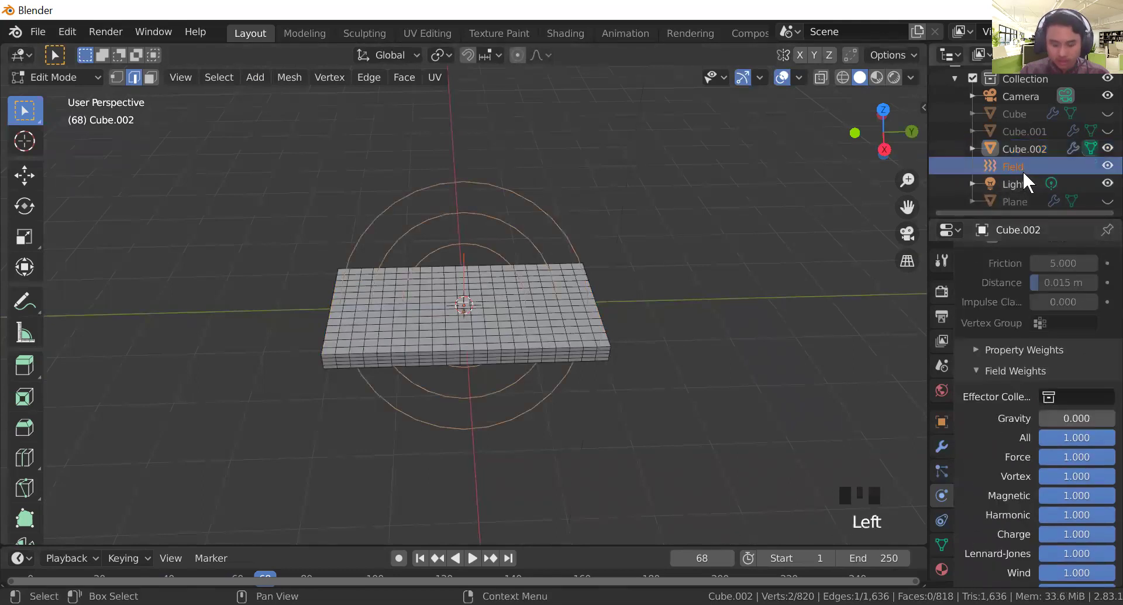
key("Delete")
right_click(1024, 168)
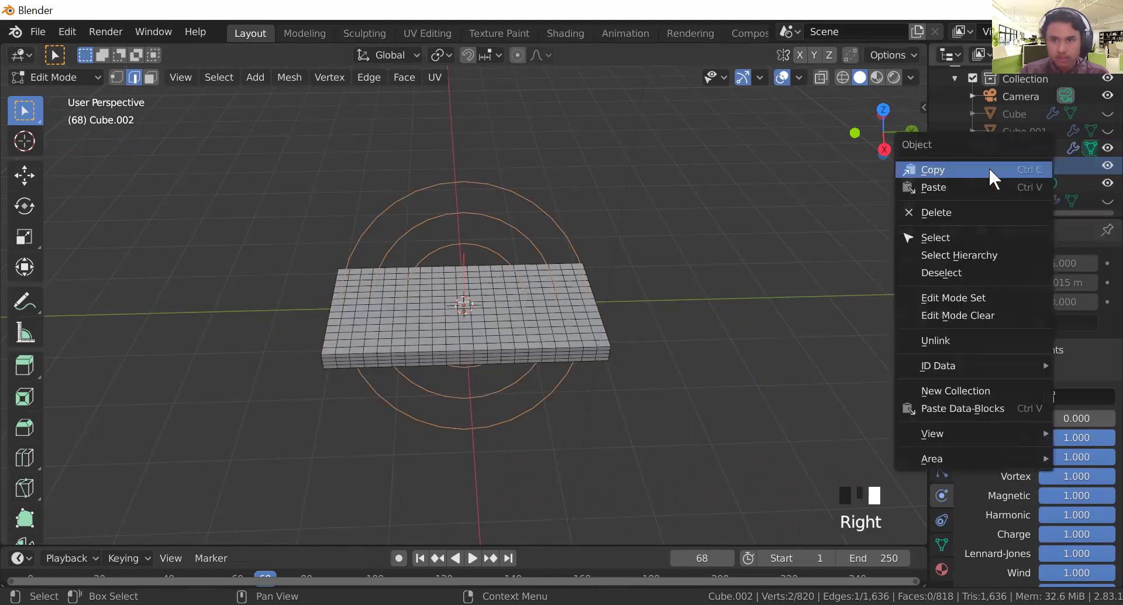
left_click(971, 214)
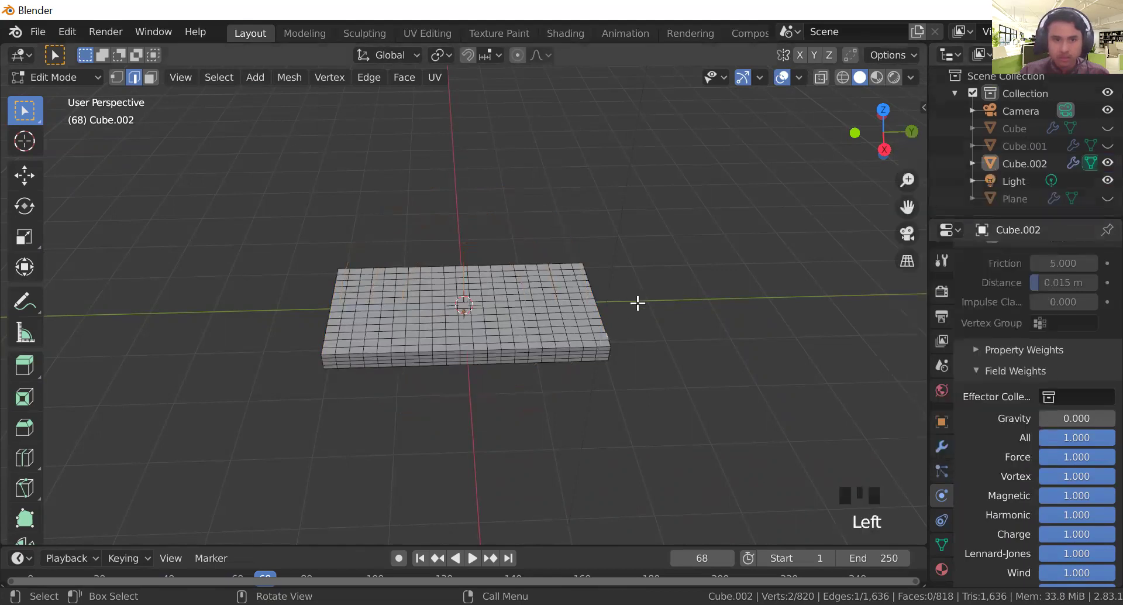
Step: Try to move the slab vertically along the Z axis in Object Mode, and undo the attempt
key("Tab")
left_click(509, 355)
middle_click_drag(579, 375, 594, 342)
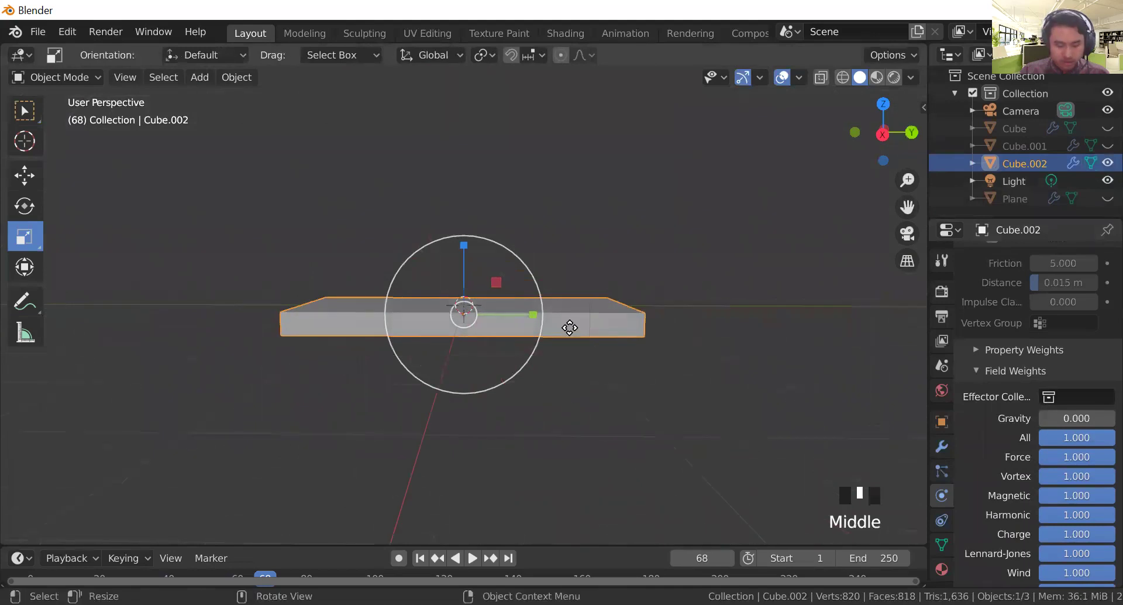
key("g")
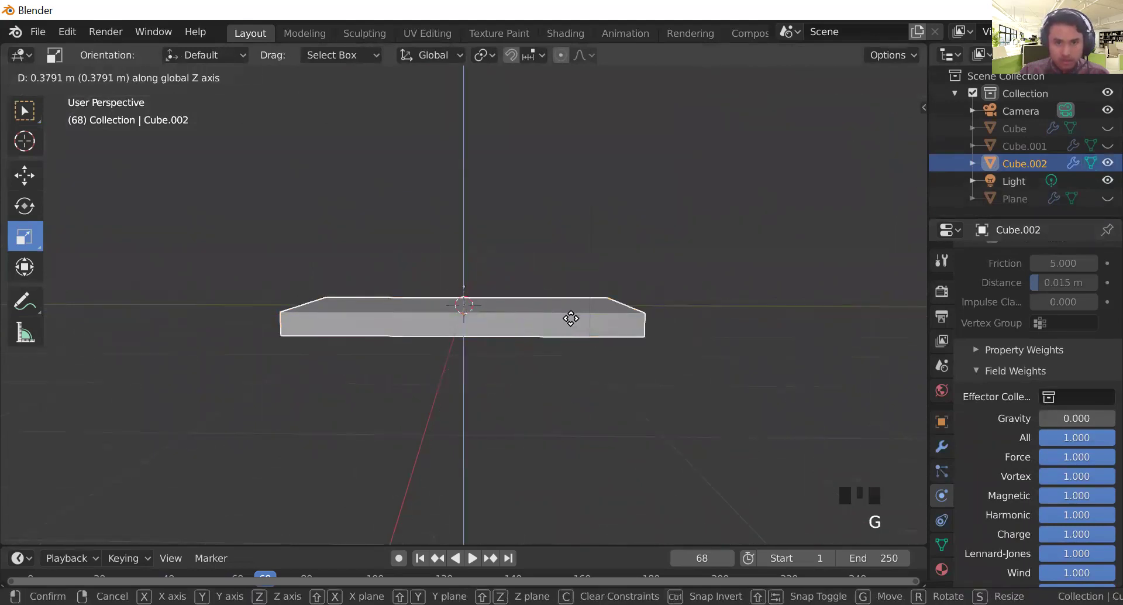
left_click(571, 354)
key("ctrl+z")
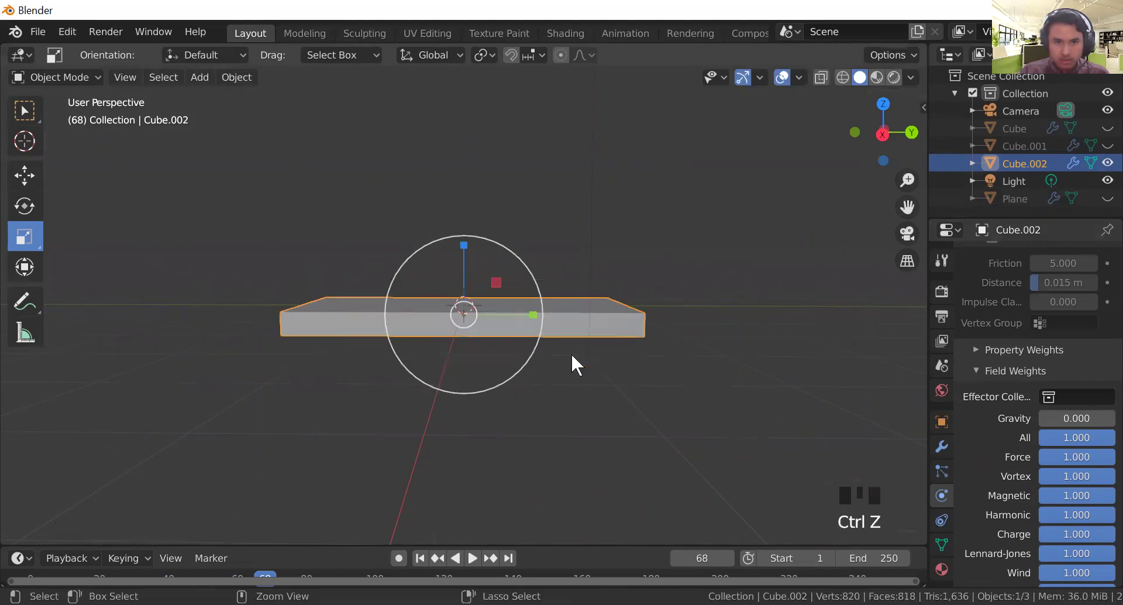
left_click(572, 353)
key("ctrl+z")
key("ctrl+z")
Step: Move the slab up along the Z axis by about 0.42 m
middle_click_drag(634, 350, 564, 312)
left_click(564, 311)
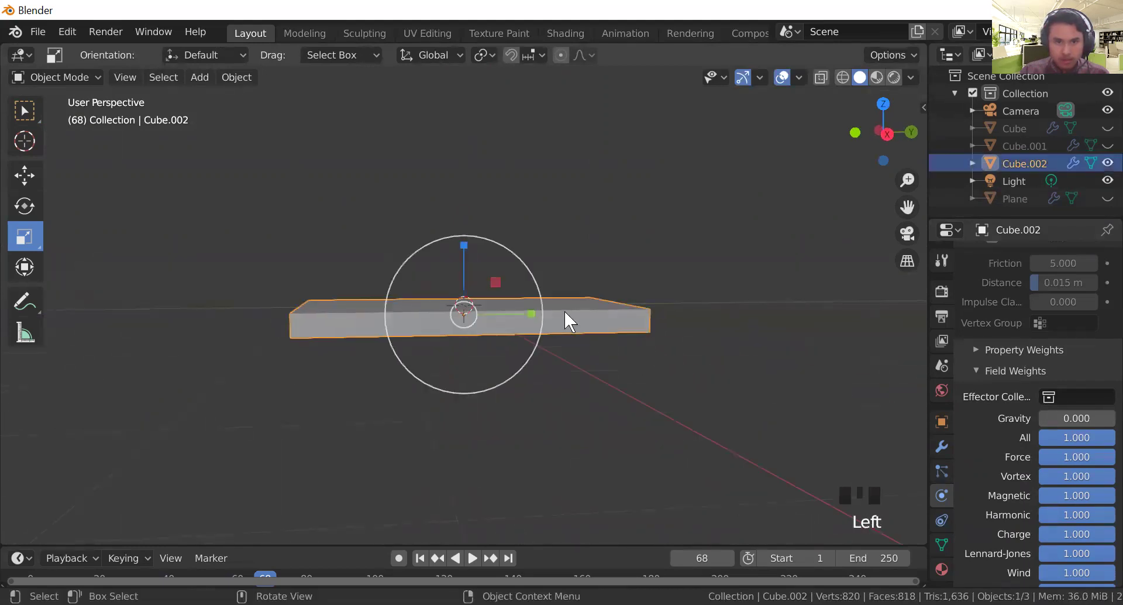
key("g")
key("z")
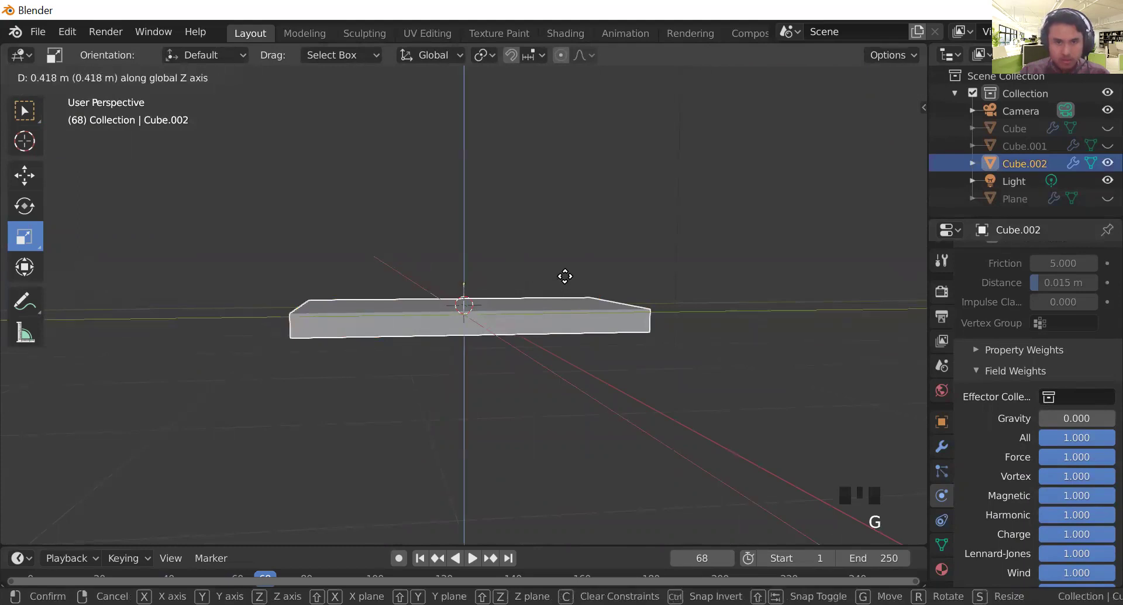
left_click(564, 275)
left_click(631, 335)
middle_click_drag(632, 335, 555, 327)
middle_click_drag(579, 367, 571, 284)
left_click(568, 278)
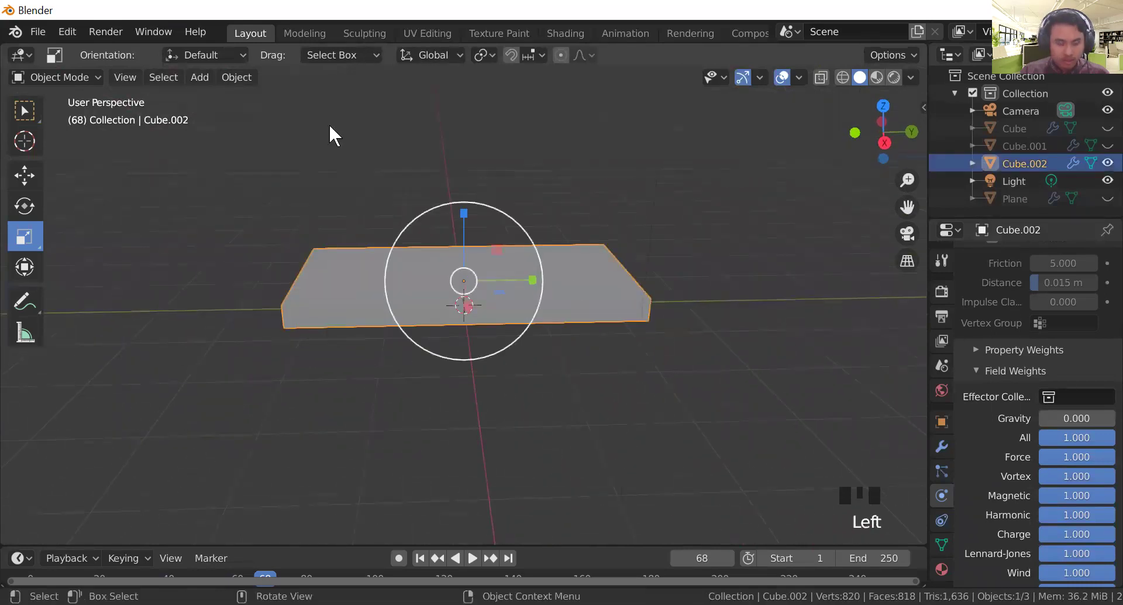
Step: Add a Force type force field, set its strength to 15, and play the simulation to test it on the slab
left_click(200, 76)
mouse_move(238, 408)
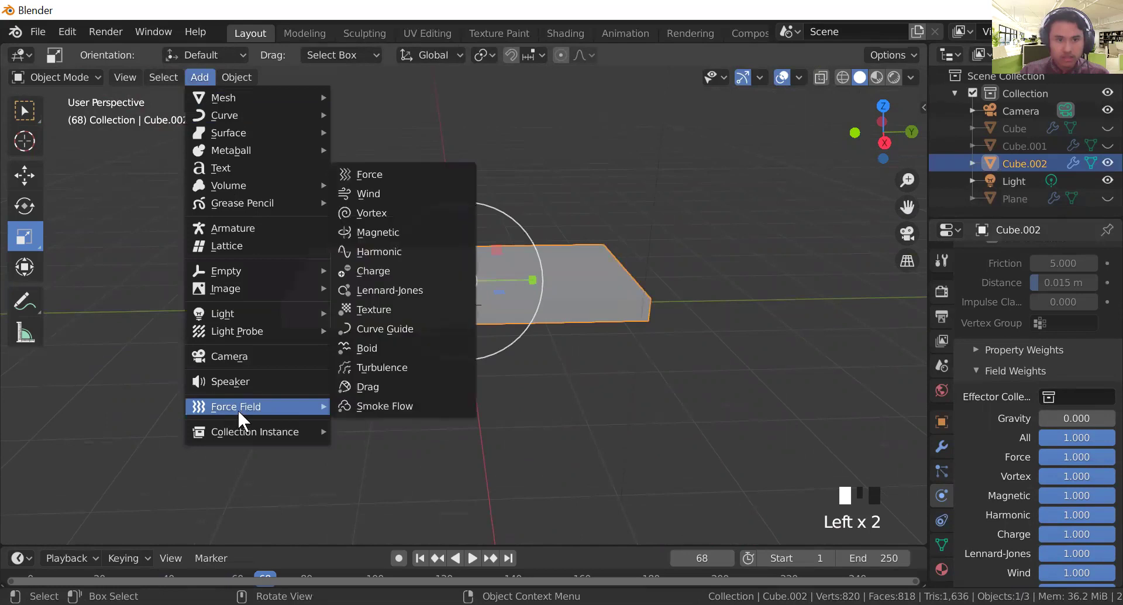
left_click(399, 174)
left_click(1063, 267)
type("15")
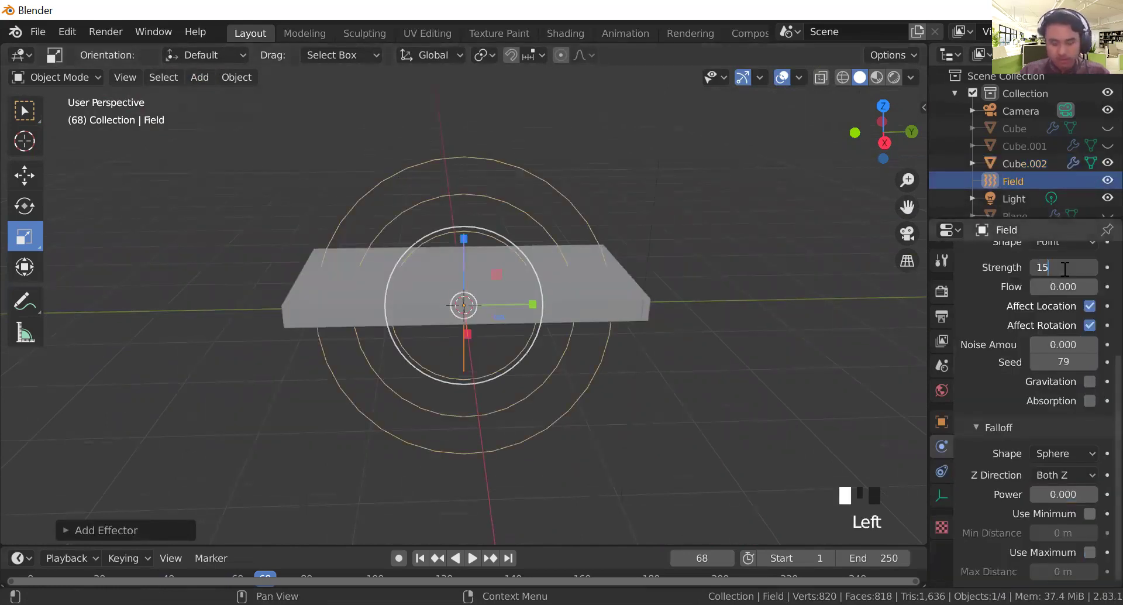
key("Return")
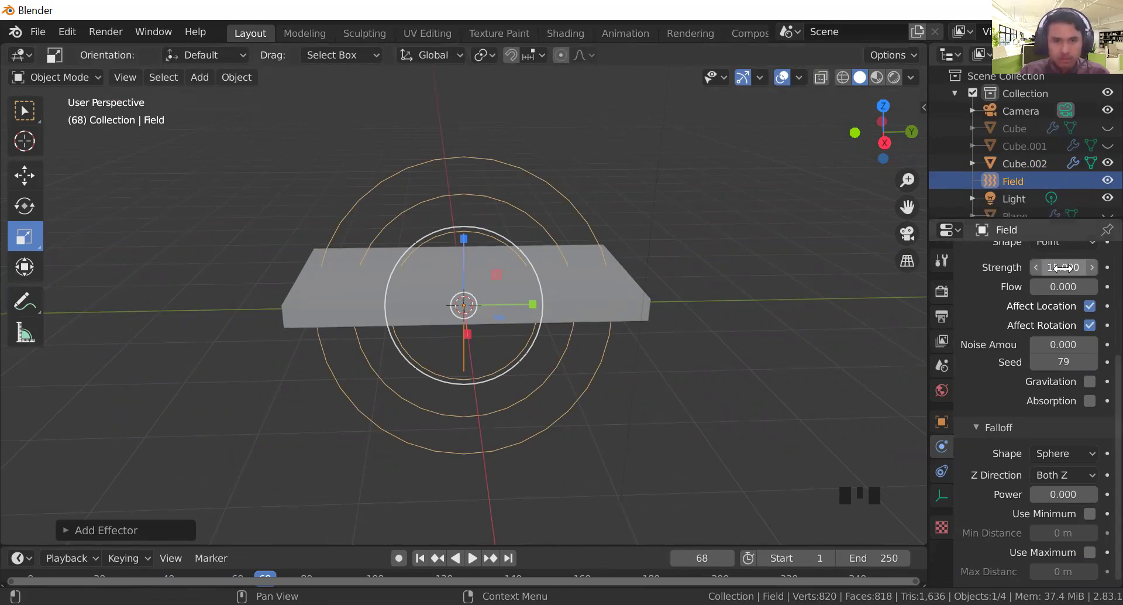
key("space")
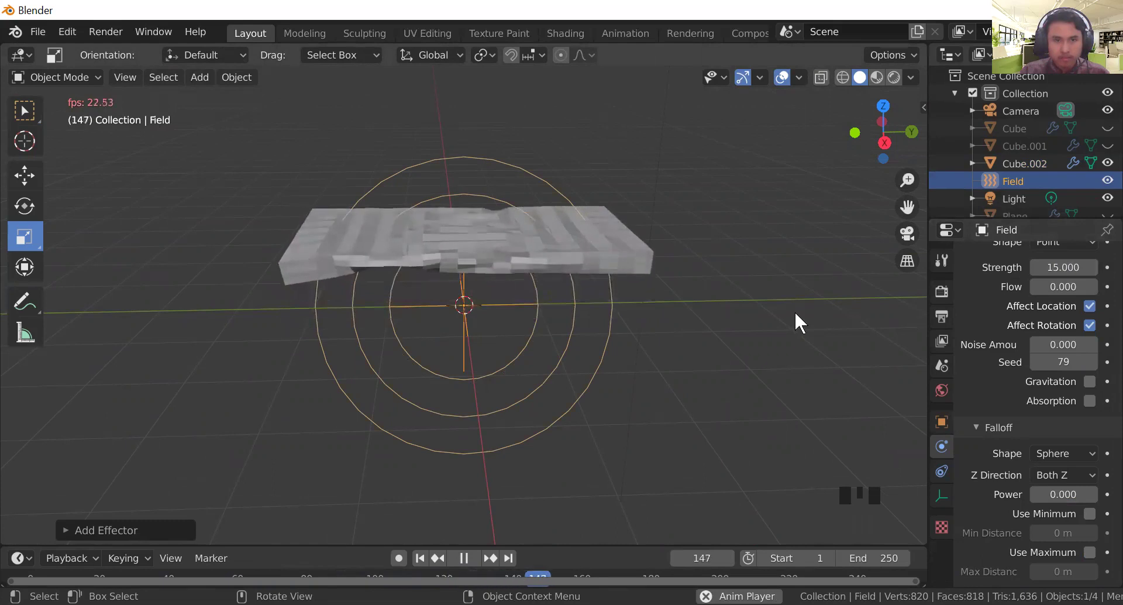
key("space")
Step: Delete the deformed slab together with the force field and the light
left_click(796, 310)
middle_click_drag(796, 310, 461, 288)
left_click_drag(238, 102, 752, 483)
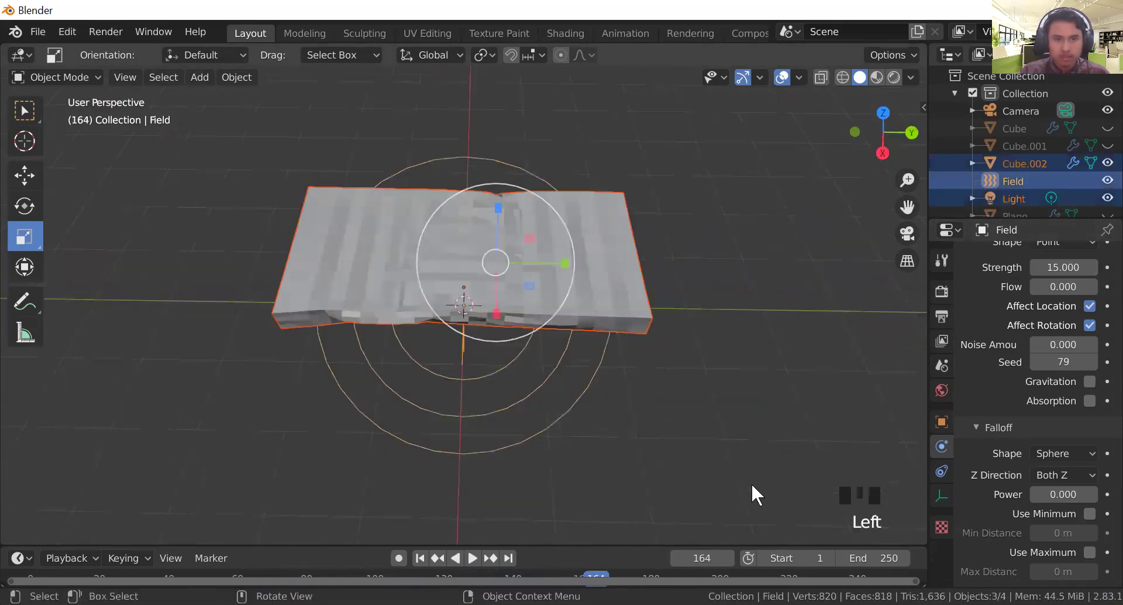
key("Delete")
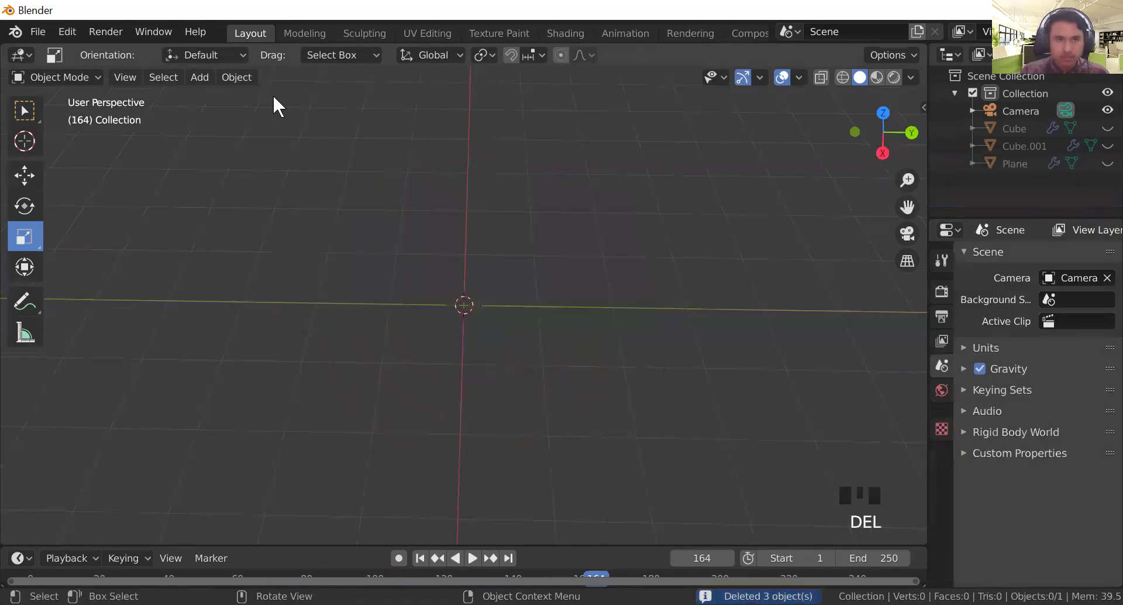
Step: Add a new cube and flatten it along the Z axis into a thin slab
left_click(203, 78)
mouse_move(223, 99)
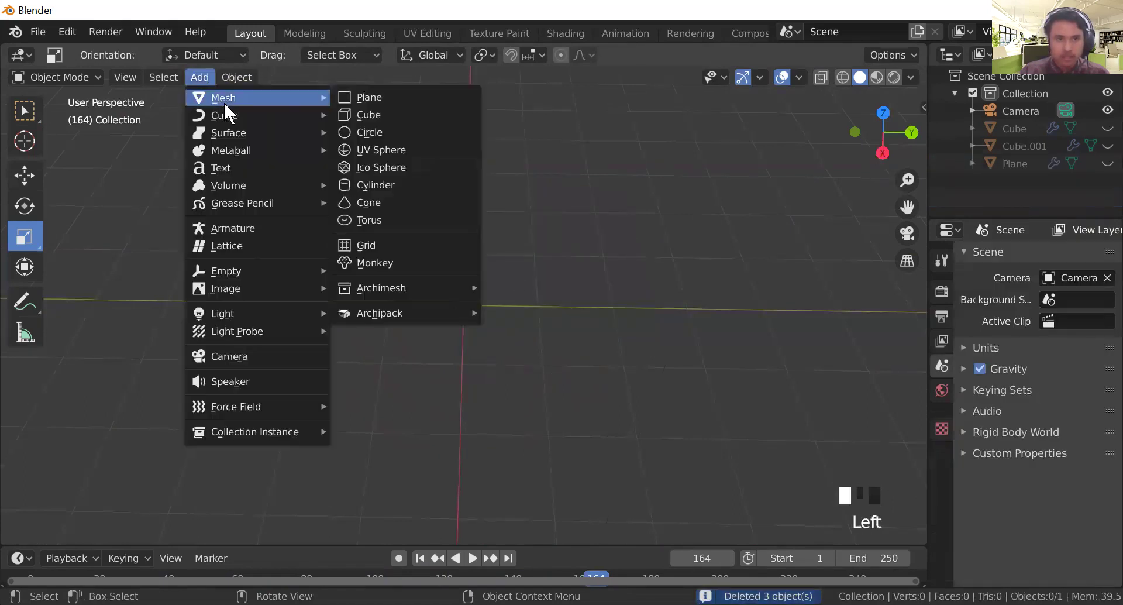
left_click(395, 114)
middle_click_drag(552, 276, 559, 235)
left_click_drag(463, 238, 459, 306)
Step: Stretch the slab along the Y axis to about twice its width
left_click(629, 371)
middle_click_drag(628, 371, 591, 330)
left_click(503, 297)
mouse_move(503, 297)
middle_mouse_down()
mouse_move(573, 332)
mouse_move(546, 387)
mouse_move(554, 395)
mouse_move(518, 306)
middle_mouse_up()
left_click_drag(531, 305, 604, 317)
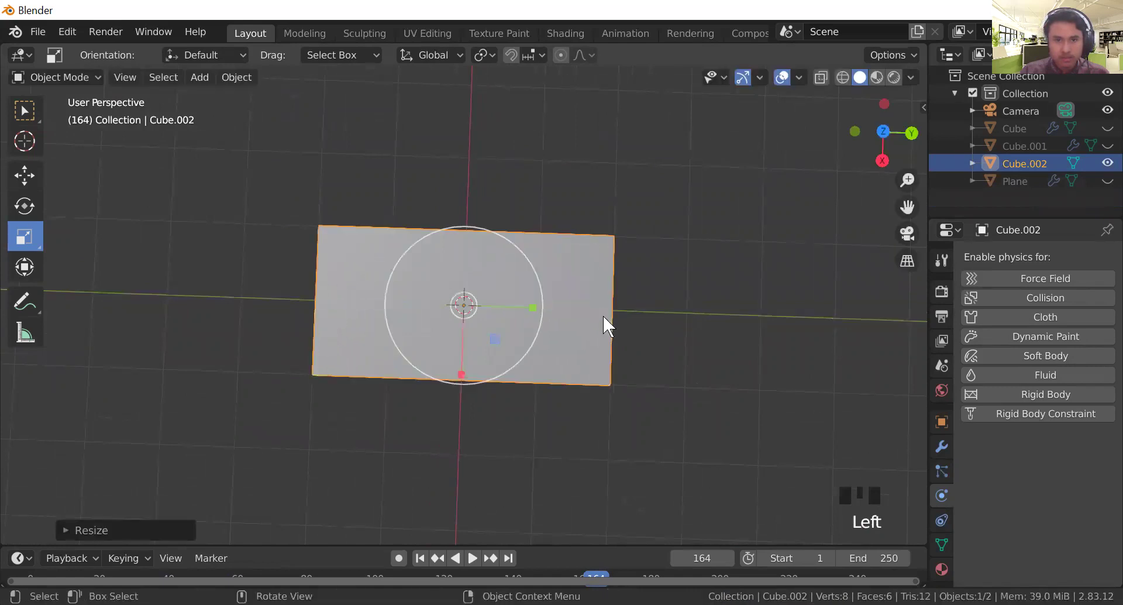
Step: Widen the slab slightly along the X axis
left_click(661, 314)
mouse_move(664, 314)
middle_mouse_down()
mouse_move(666, 258)
mouse_move(667, 313)
middle_mouse_up()
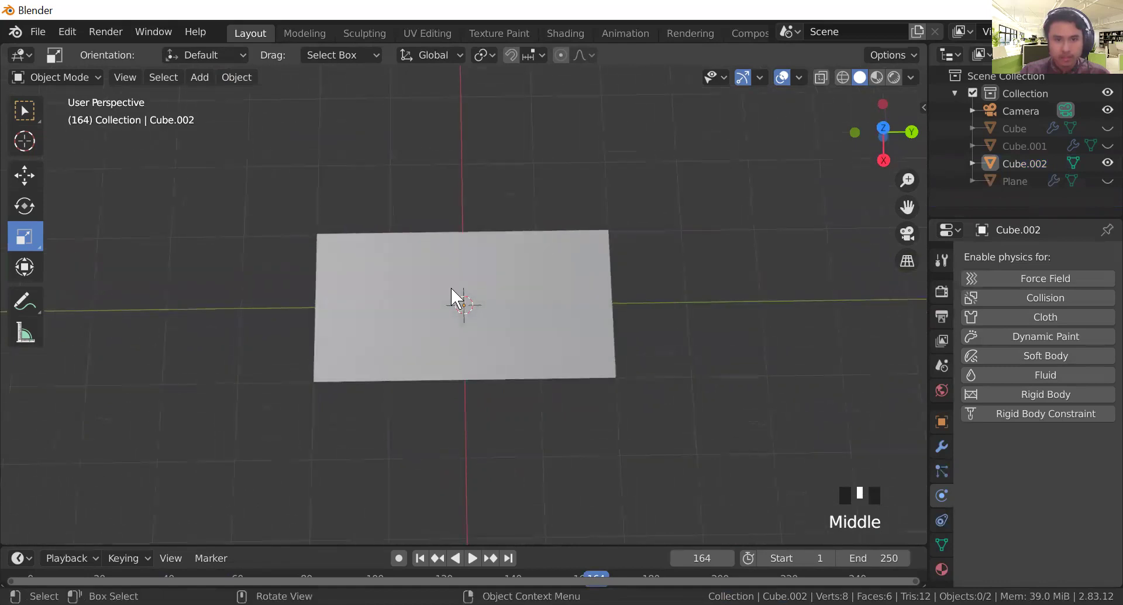
left_click(451, 296)
left_click_drag(464, 375, 463, 383)
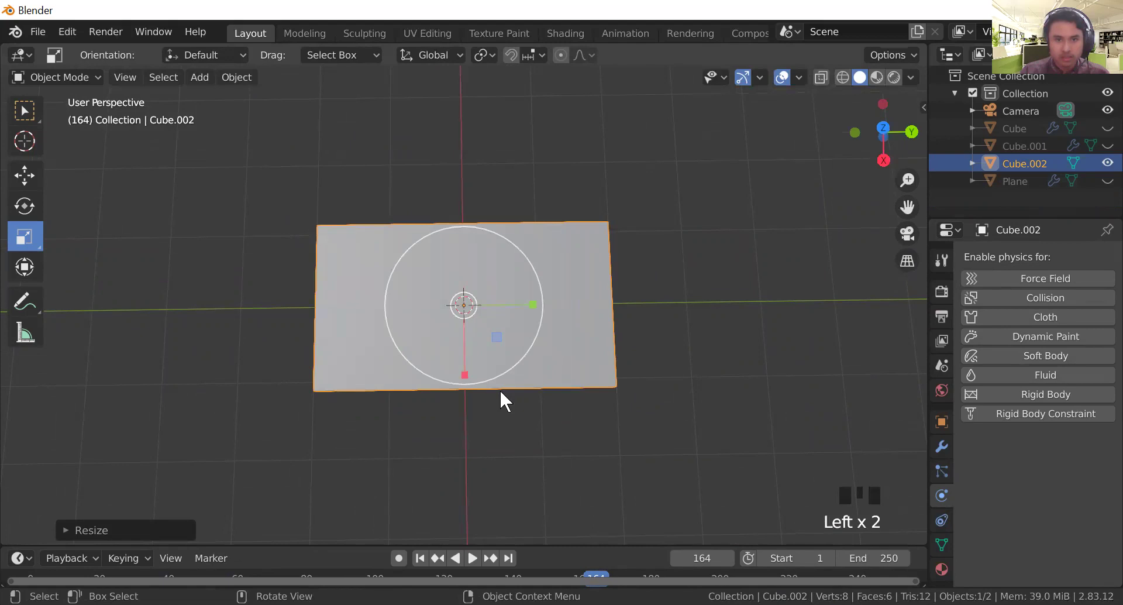
left_click(659, 352)
middle_click_drag(658, 352, 555, 321)
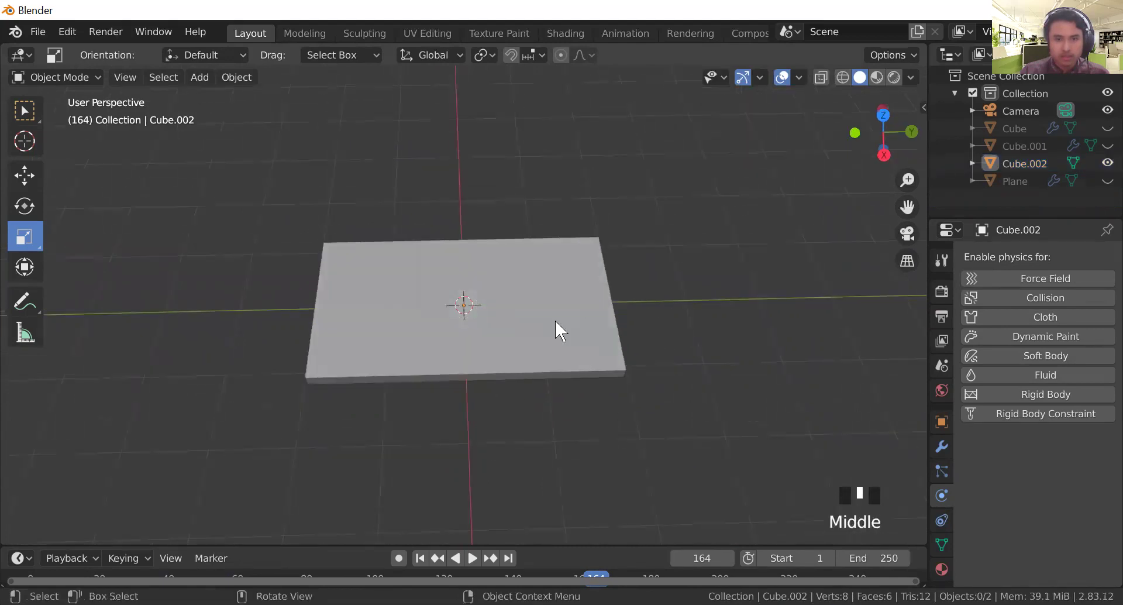
Step: Enable Cloth physics on the slab and return the timeline to frame 0
left_click(555, 322)
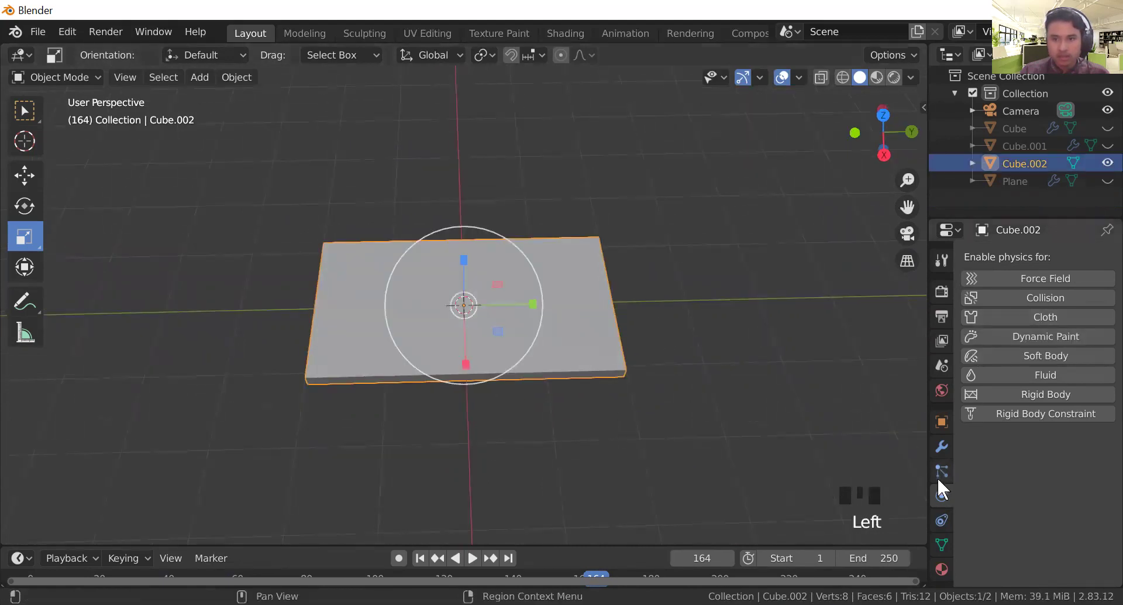
left_click(1029, 315)
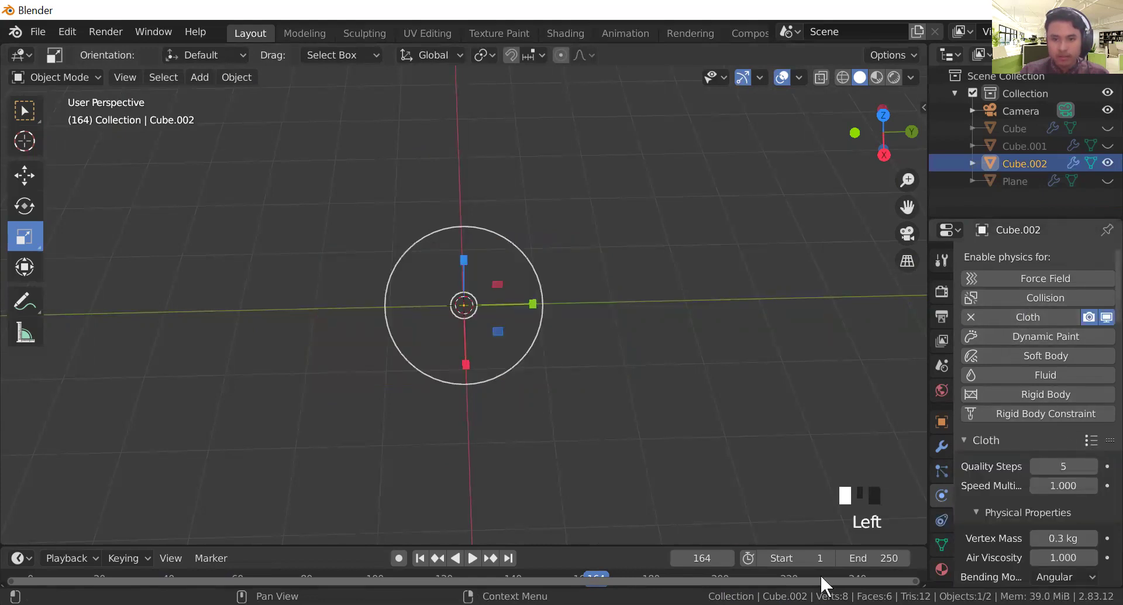
left_click_drag(594, 582, 31, 579)
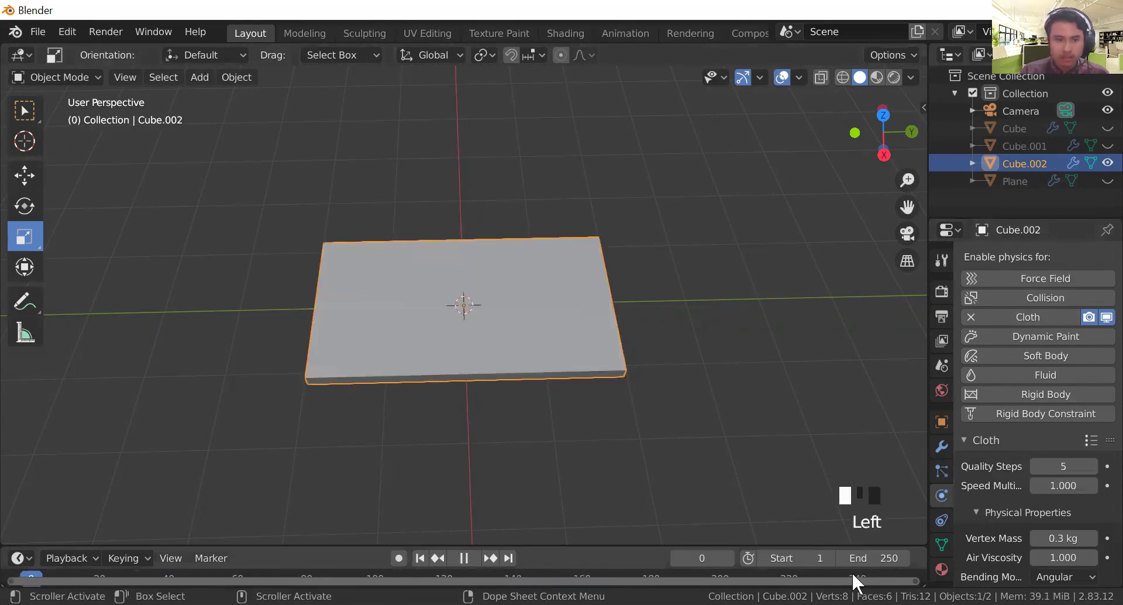
Step: Apply the Silk cloth preset and set the slab's gravity field weight to 0
left_click(1089, 440)
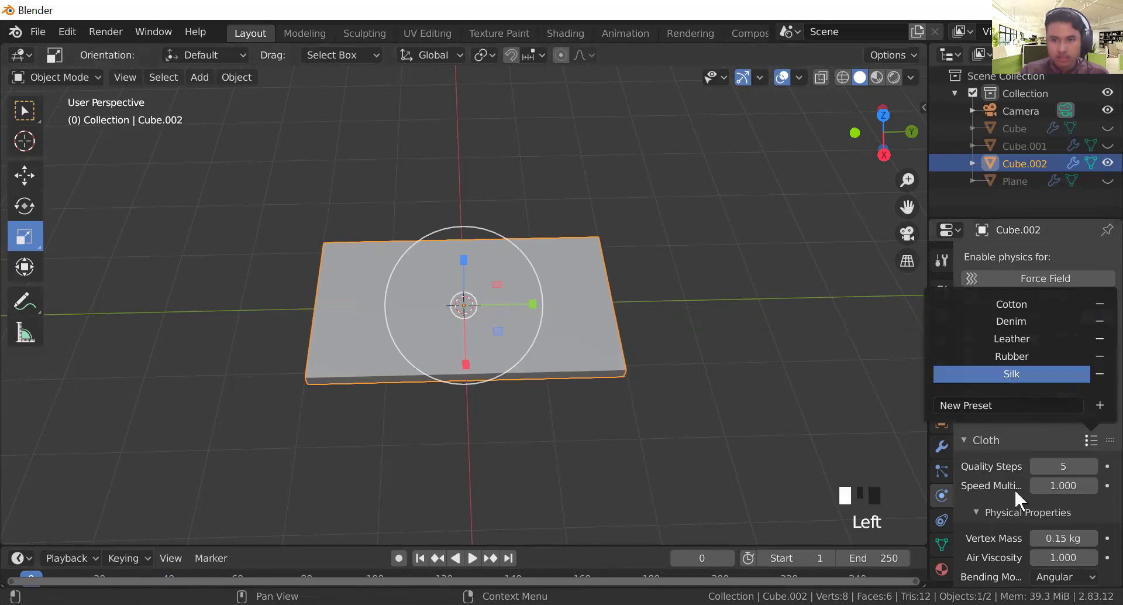
scroll(1016, 491, "down", 20)
scroll(1027, 476, "down", 20)
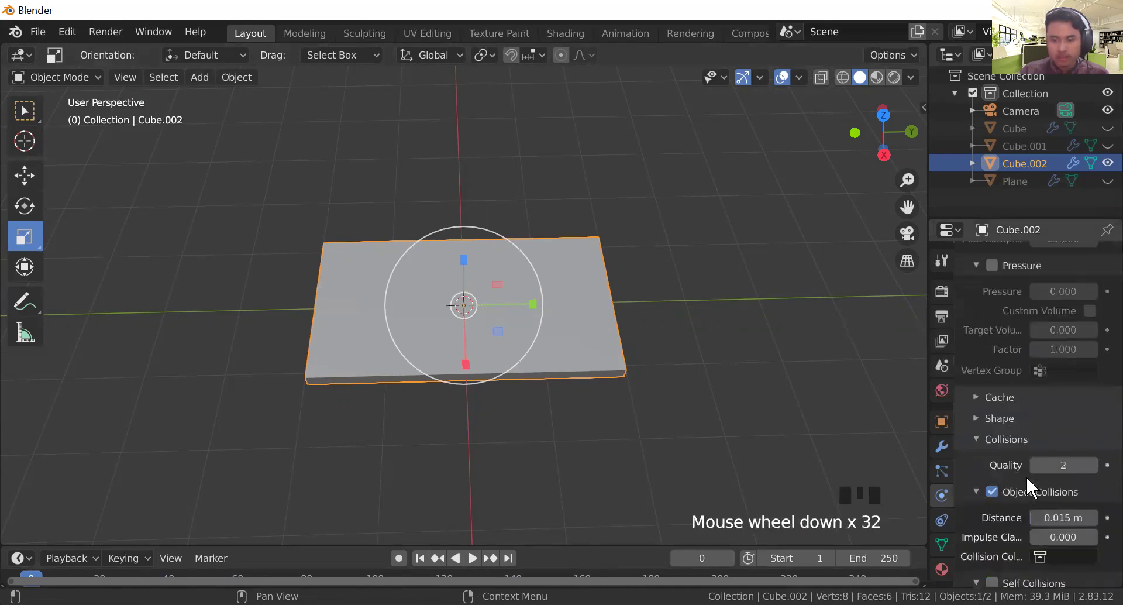
left_click(1076, 342)
left_click_drag(1076, 343, 1040, 343)
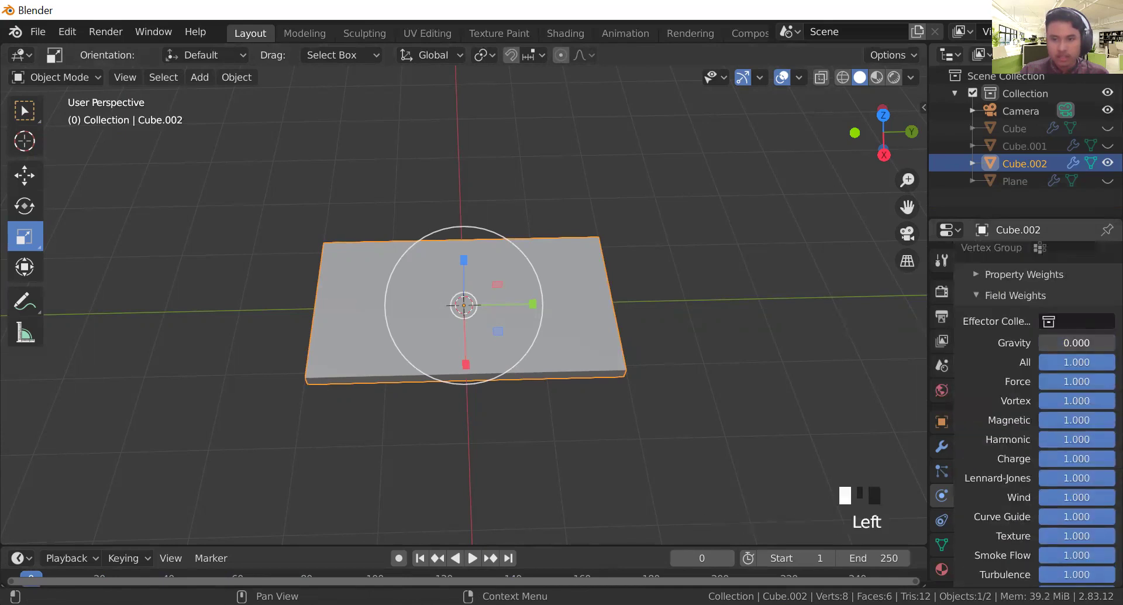
Step: Add 20 evenly spaced loop cuts along the slab's length in Edit Mode, without sliding them
left_click(592, 311)
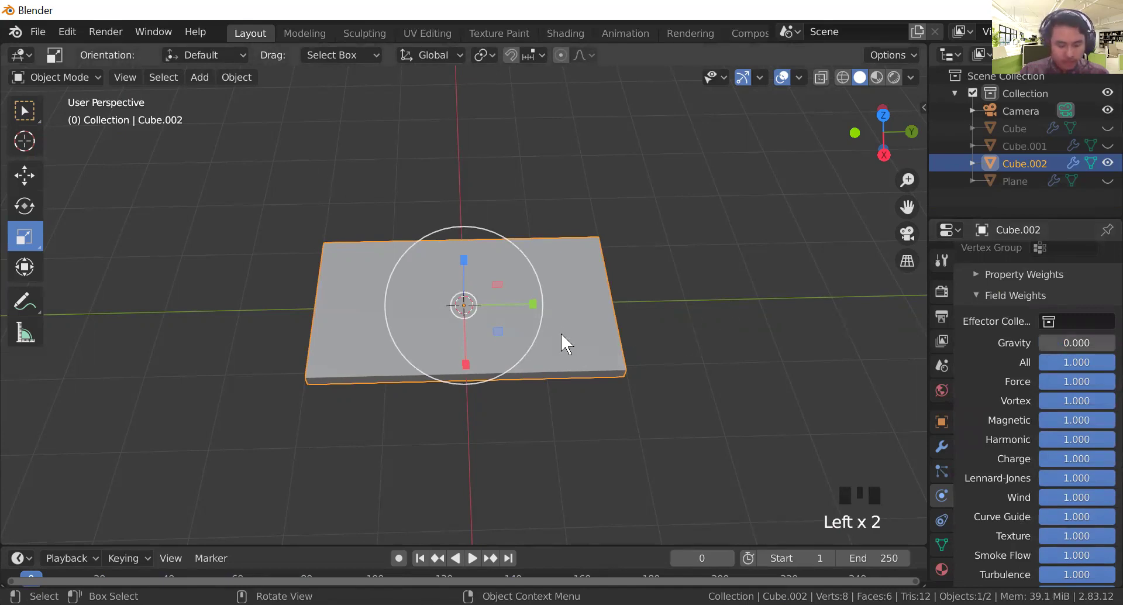
key("Tab")
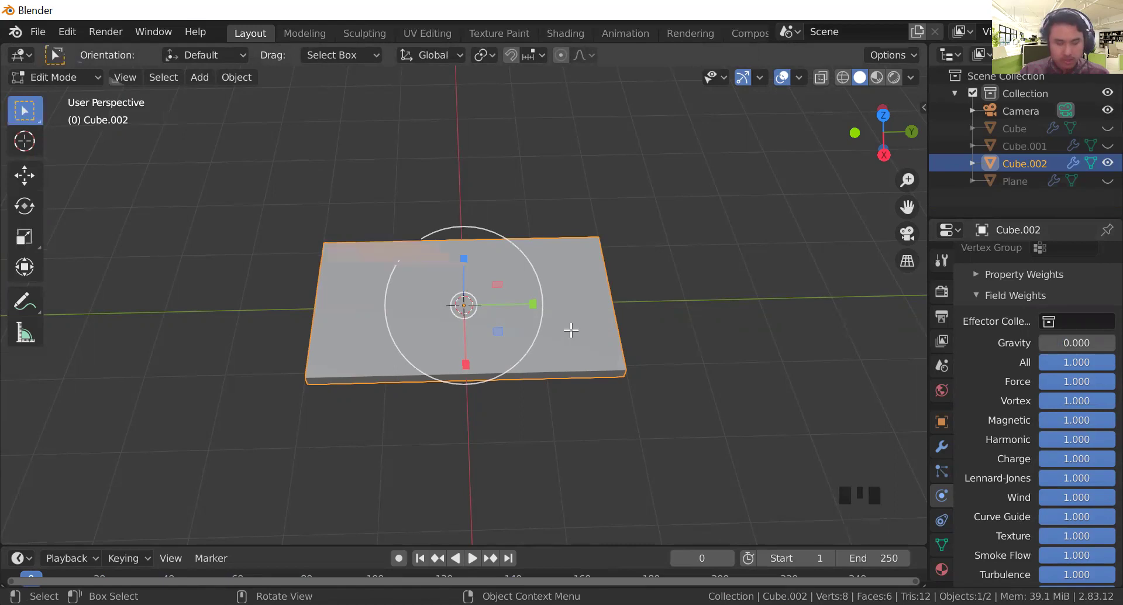
key("ctrl+r")
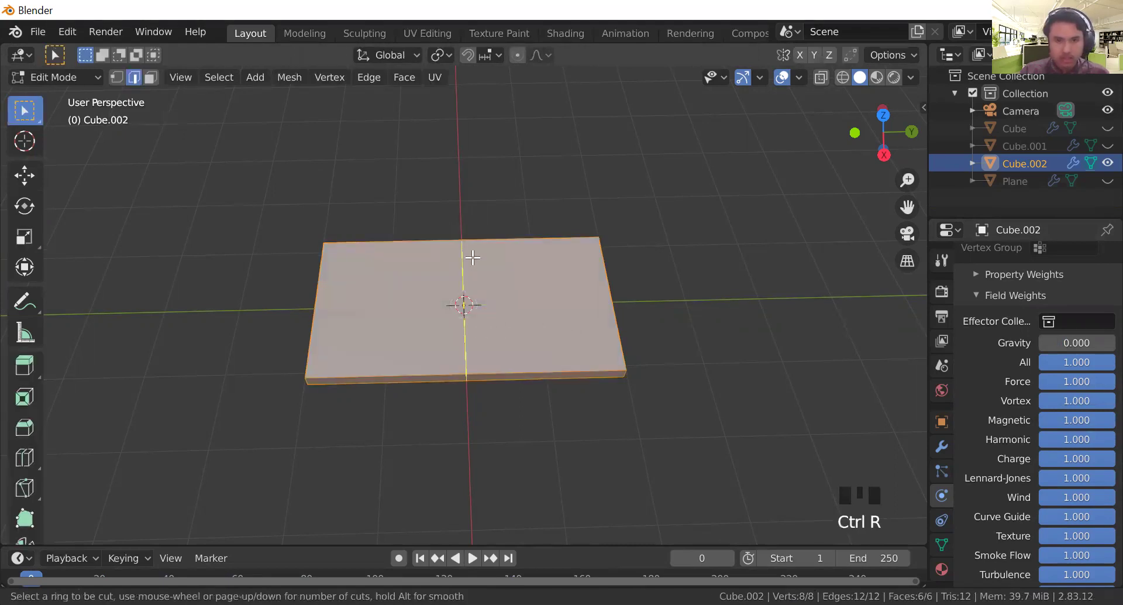
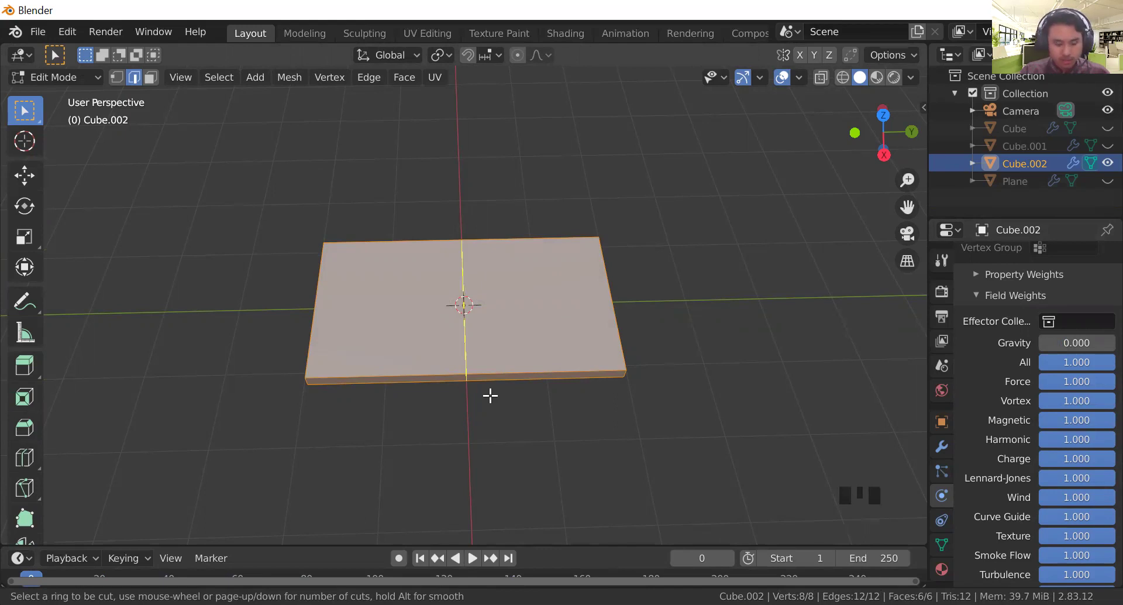
type("20")
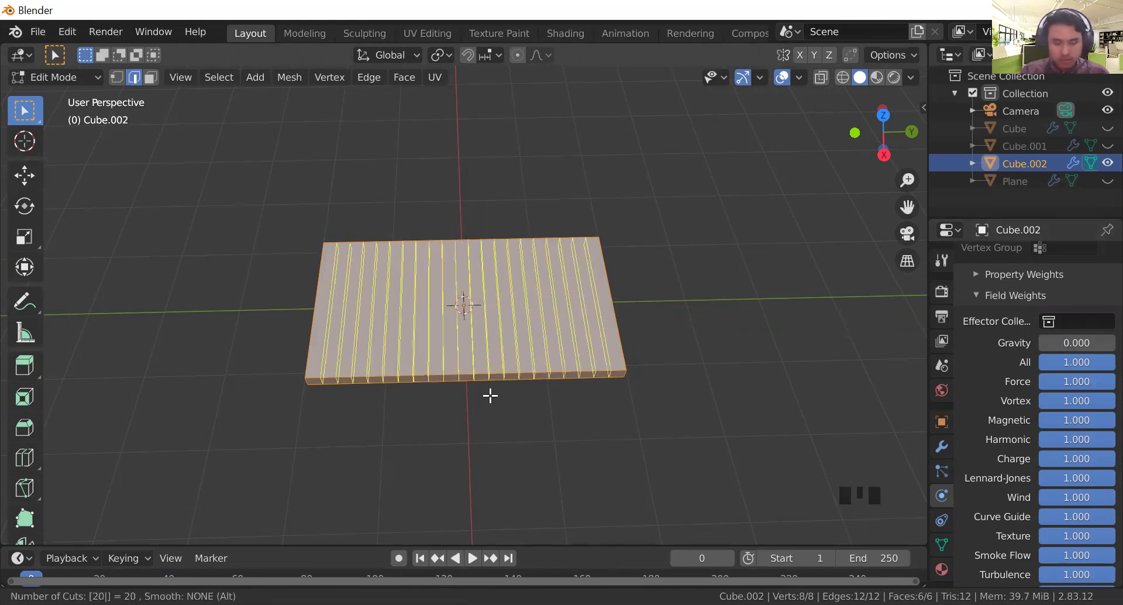
left_click(490, 396)
right_click(490, 396)
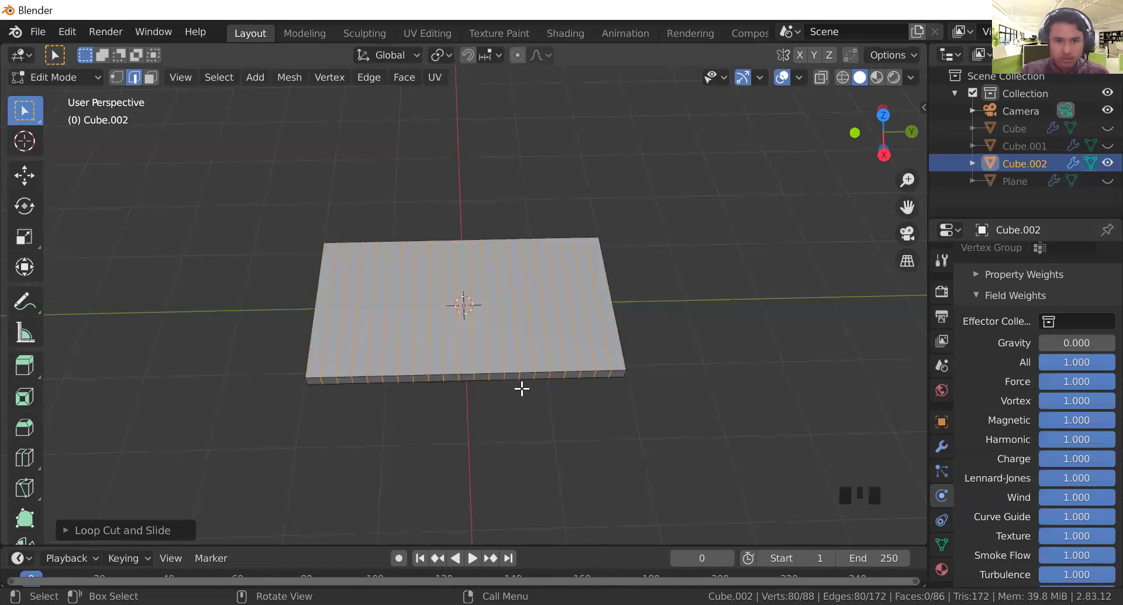
Step: Add 12 evenly spaced loop cuts across the slab's width, without sliding them
key("a")
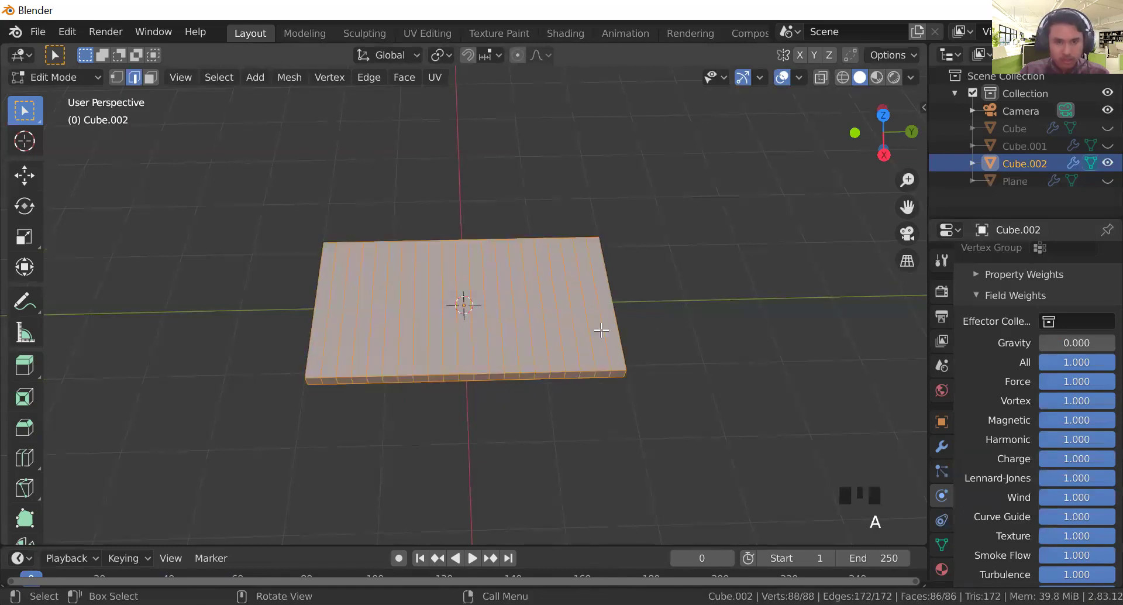
key("ctrl+r")
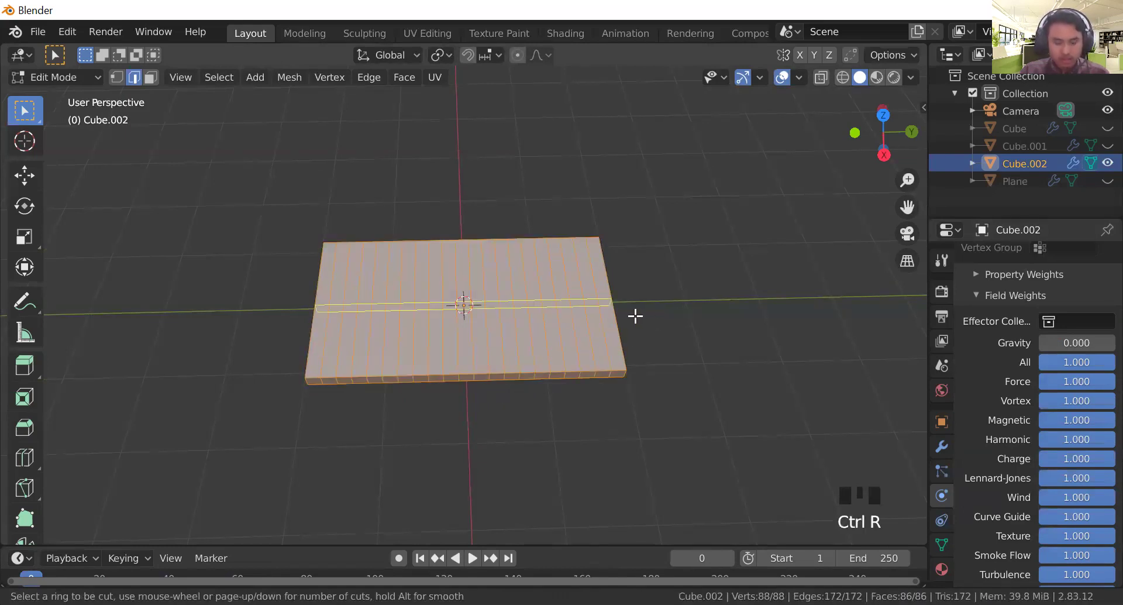
scroll(636, 316, "up", 11)
left_click(635, 316)
right_click(635, 316)
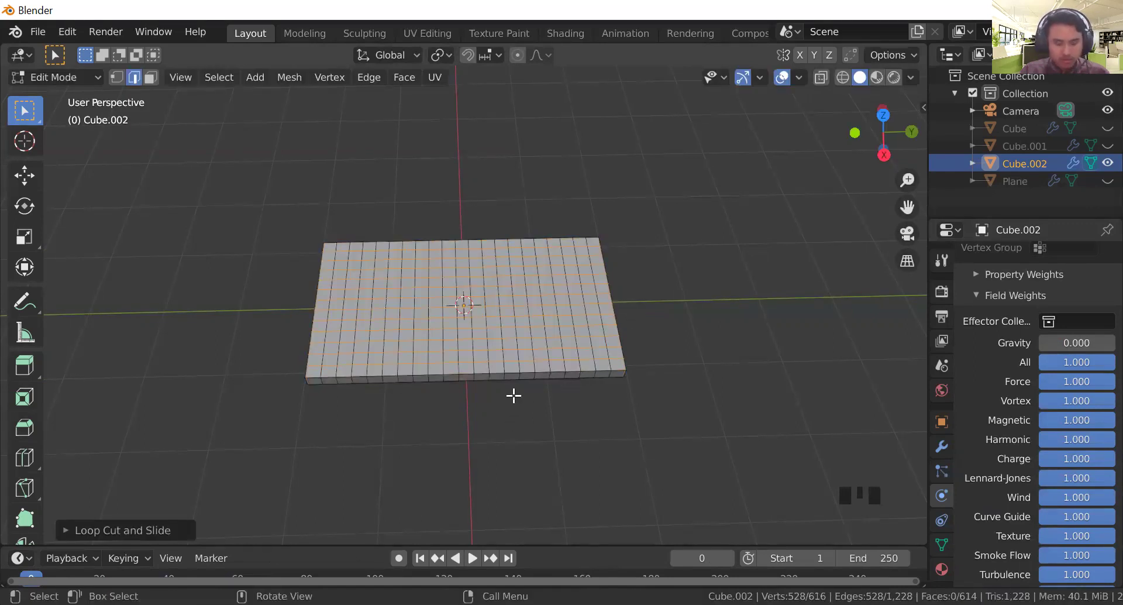
Step: Add three evenly spaced loop cuts around the slab's thin sides and return to Object Mode
key("a")
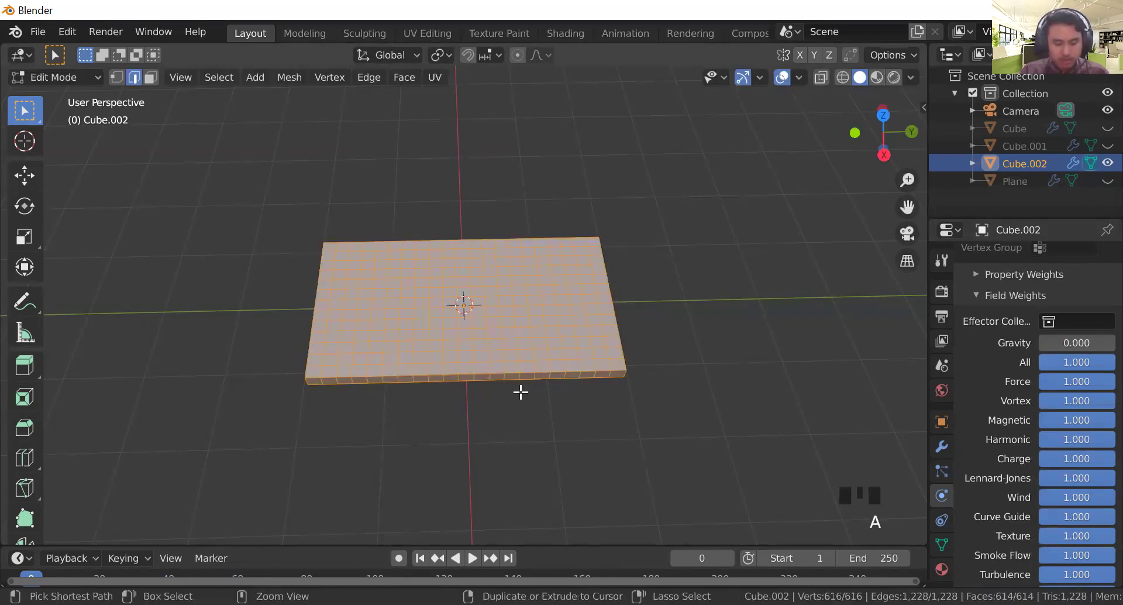
key("ctrl+r")
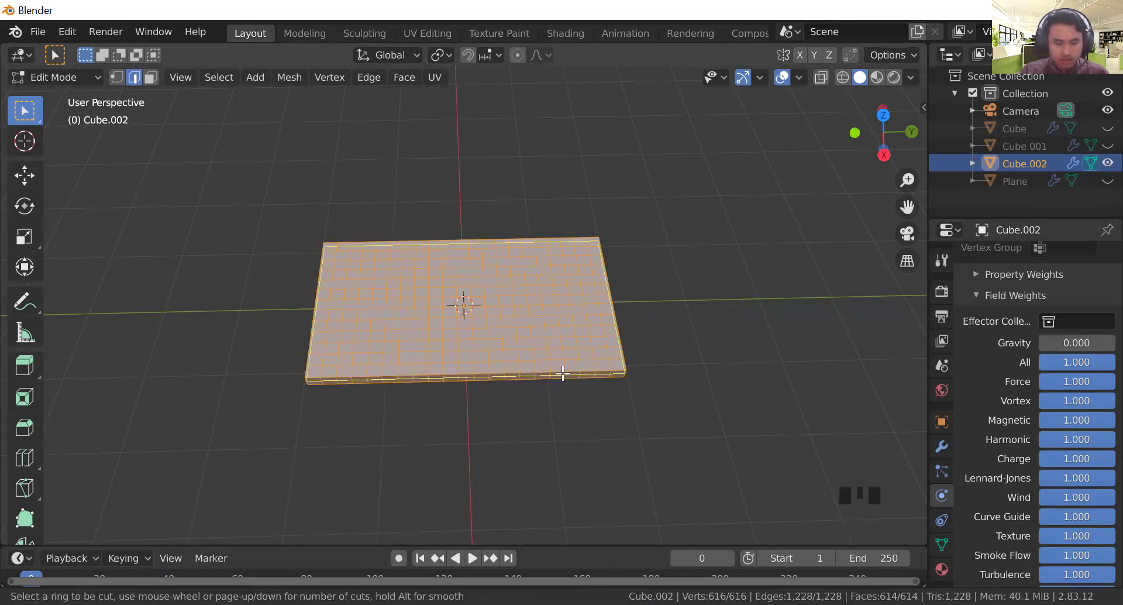
left_click(562, 374)
left_click(563, 375)
left_click(560, 397)
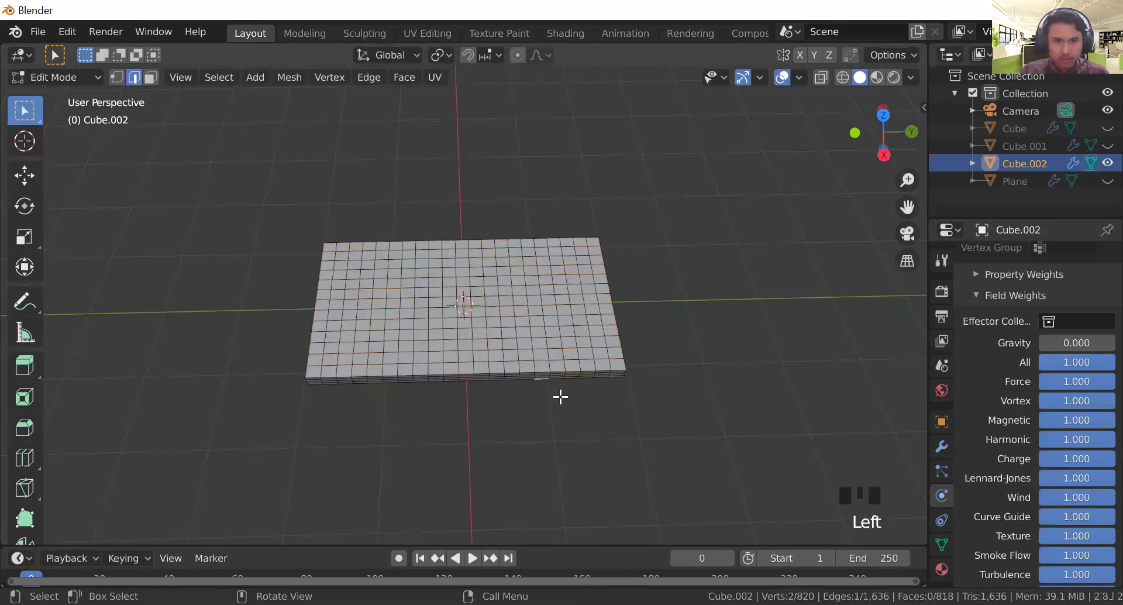
key("Tab")
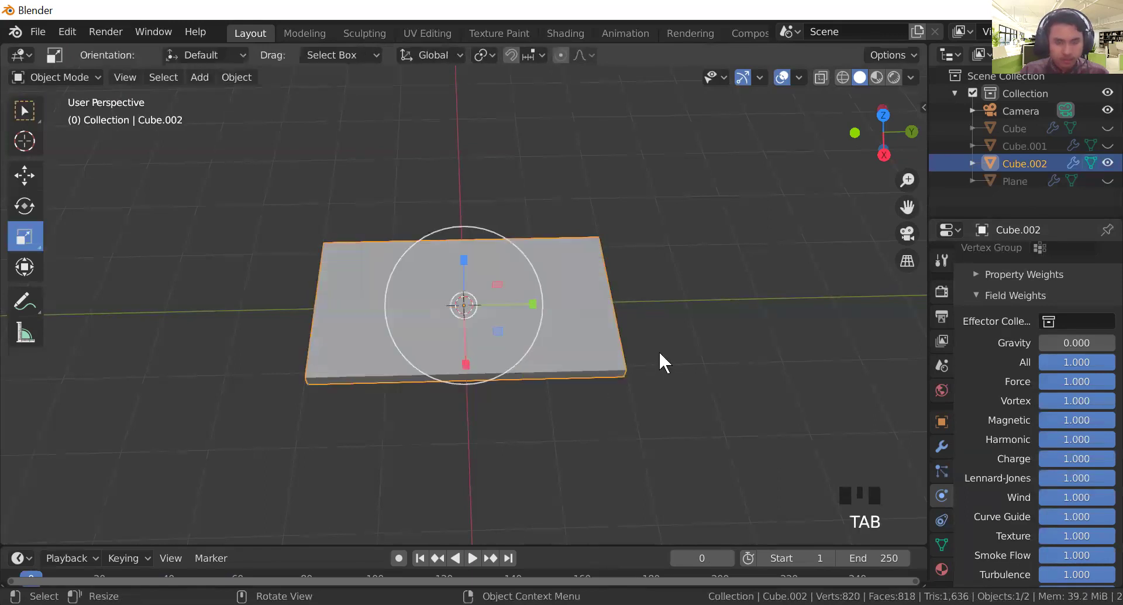
Step: Add a Force-type force field at the slab's centre and set its strength to 150
left_click(199, 78)
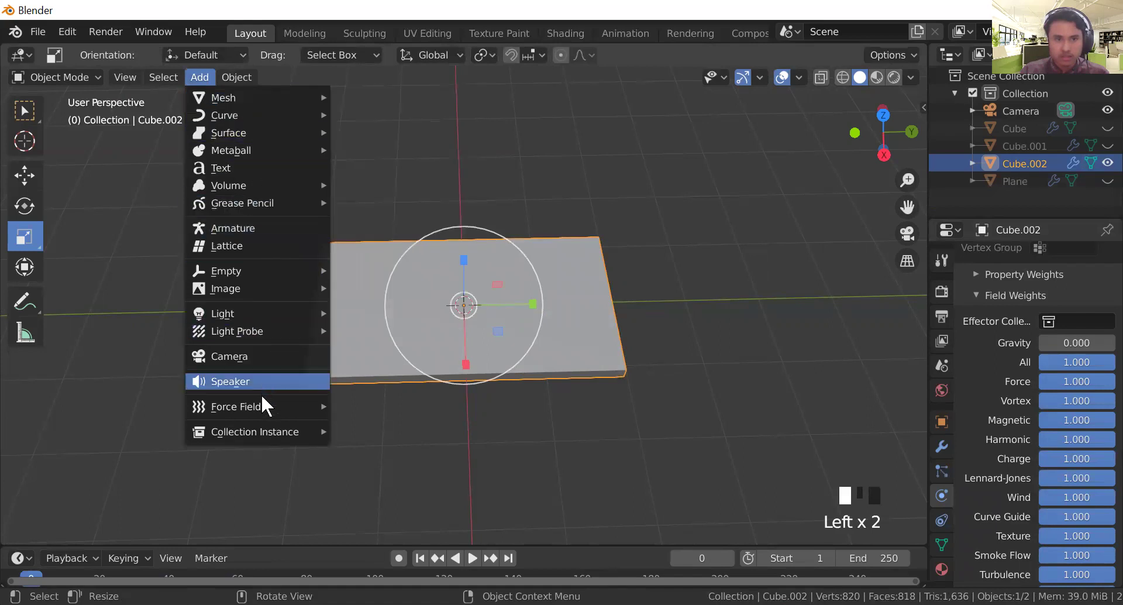
mouse_move(261, 398)
left_click(391, 175)
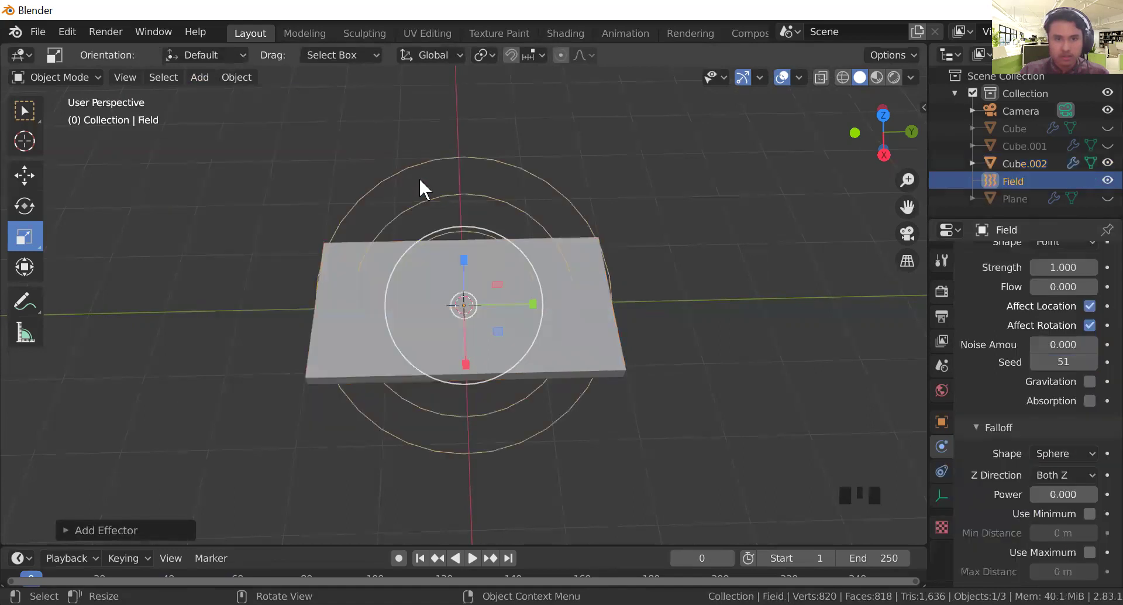
left_click(1062, 269)
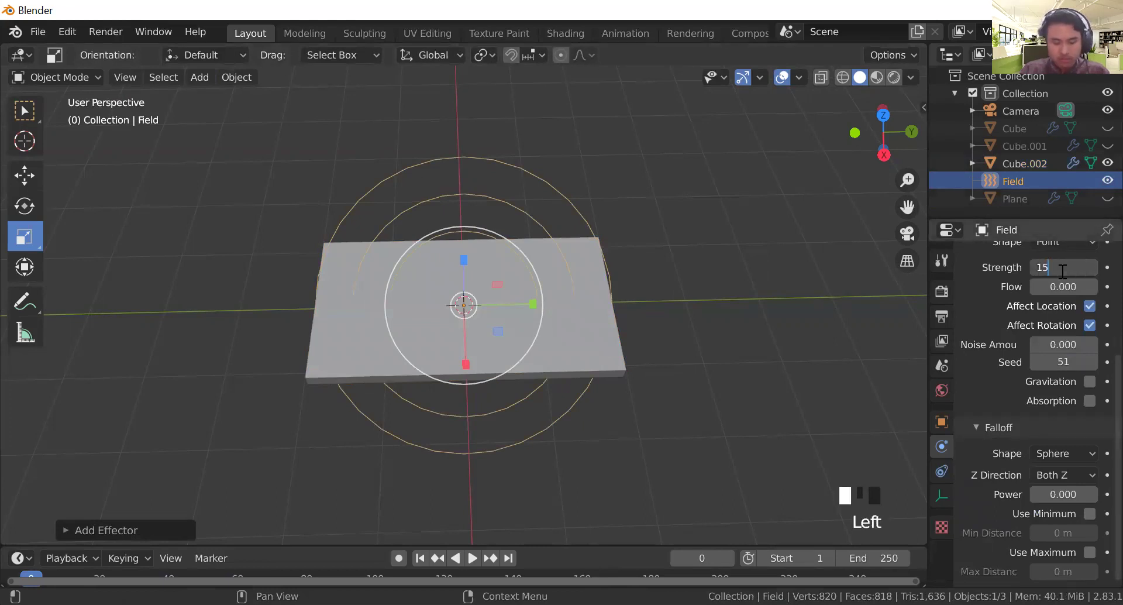
type("150")
key("Return")
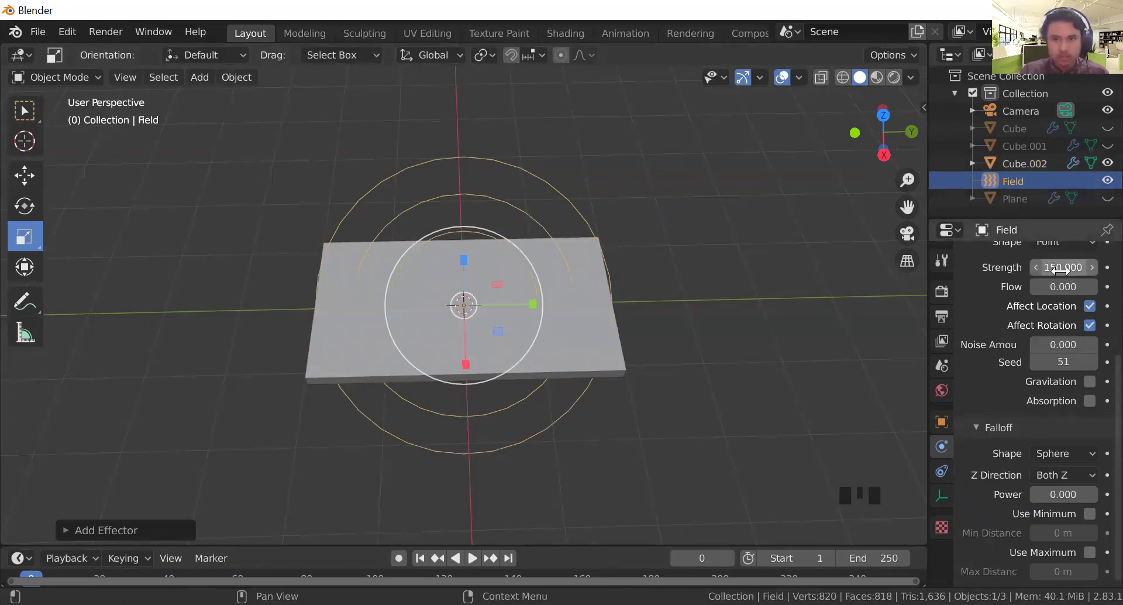
Step: Play the cloth simulation, stop it at frame 71 and deselect the force field
key("space")
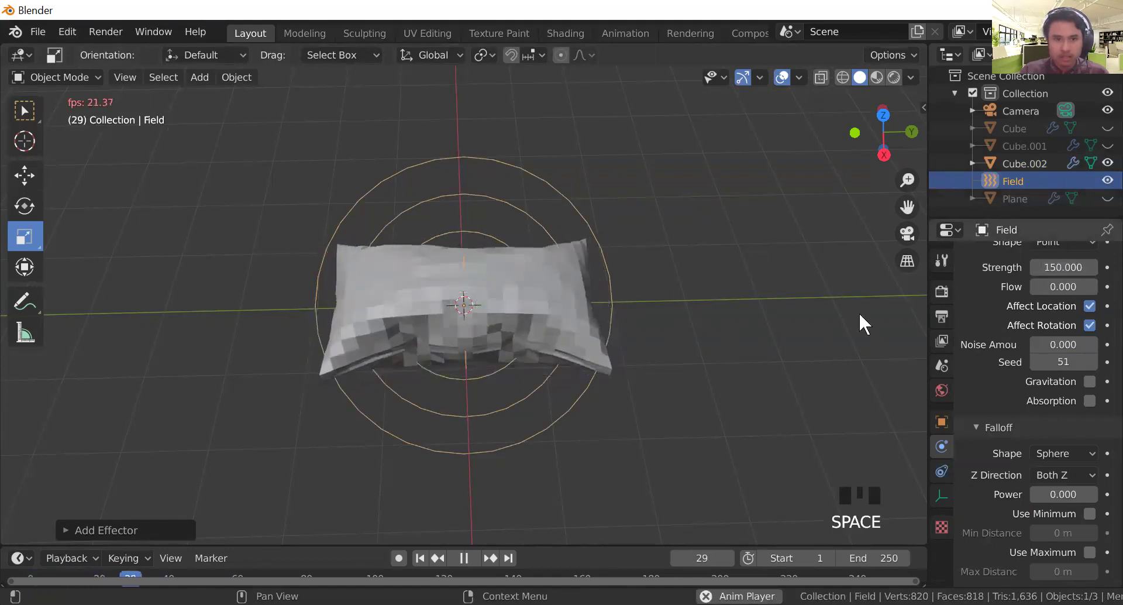
key("space")
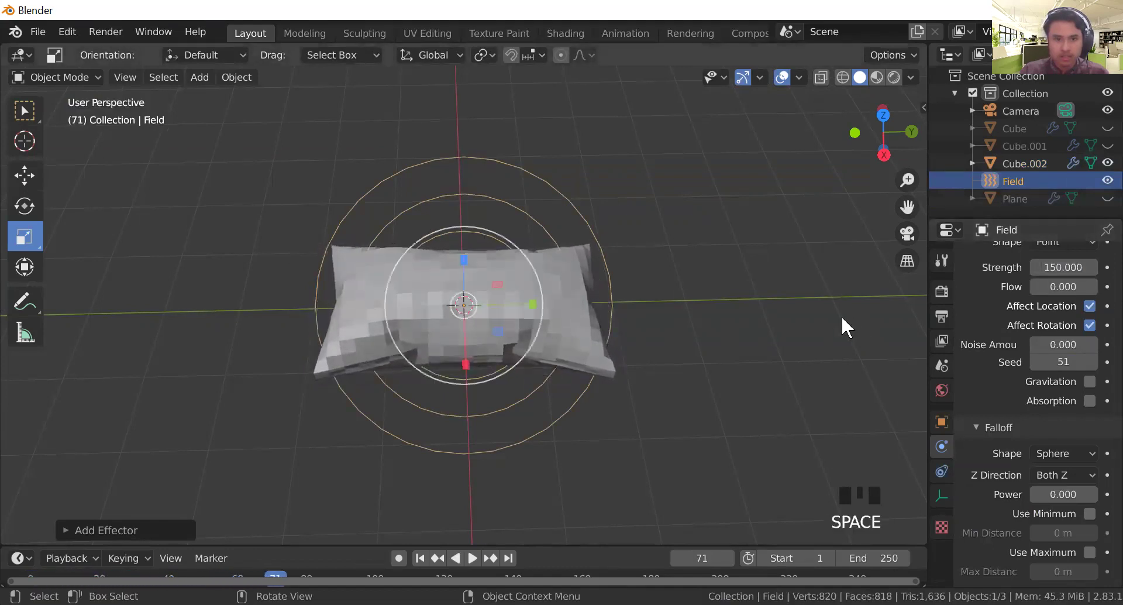
left_click(839, 317)
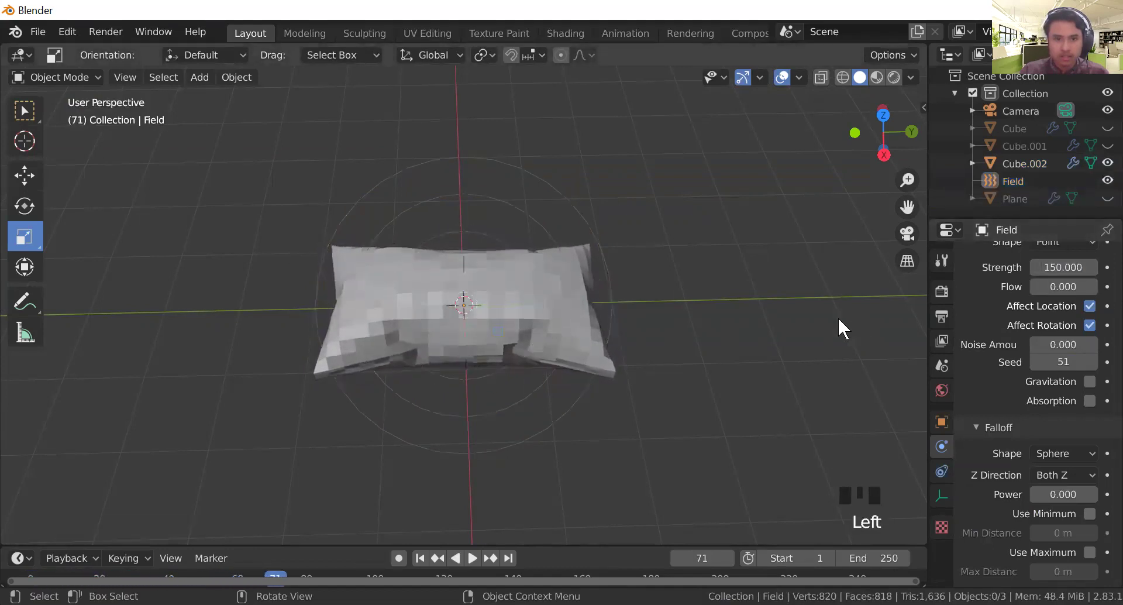
Step: Apply the Cloth modifier on the inflated slab to make its pillow shape permanent, and deselect it
left_click(940, 422)
left_click(941, 442)
left_click(935, 472)
left_click(940, 446)
left_click(532, 292)
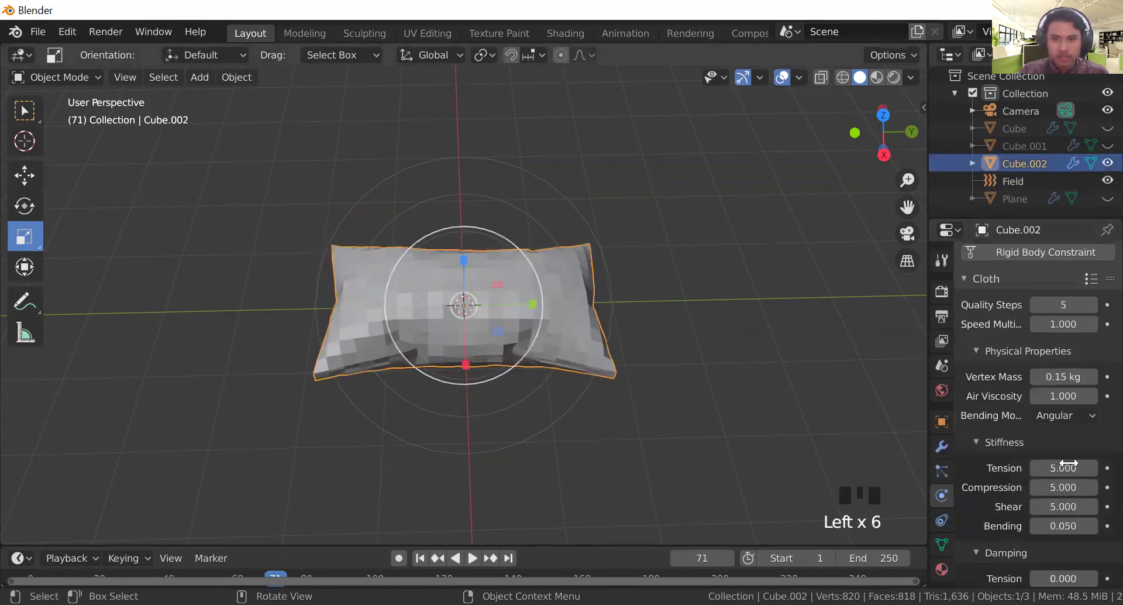
left_click(939, 452)
left_click(1011, 307)
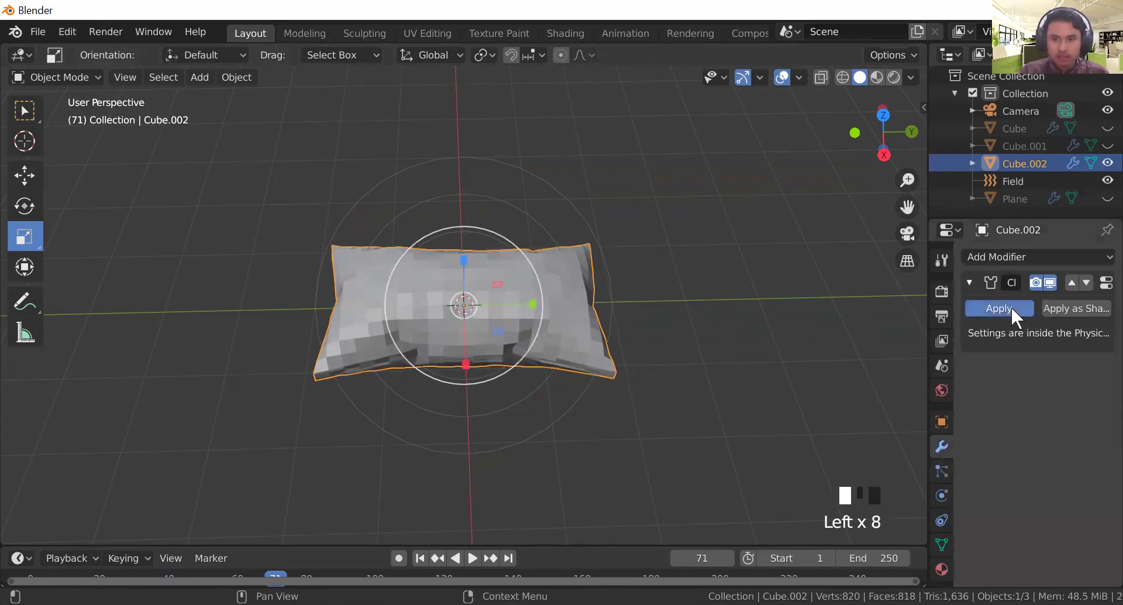
left_click(476, 216)
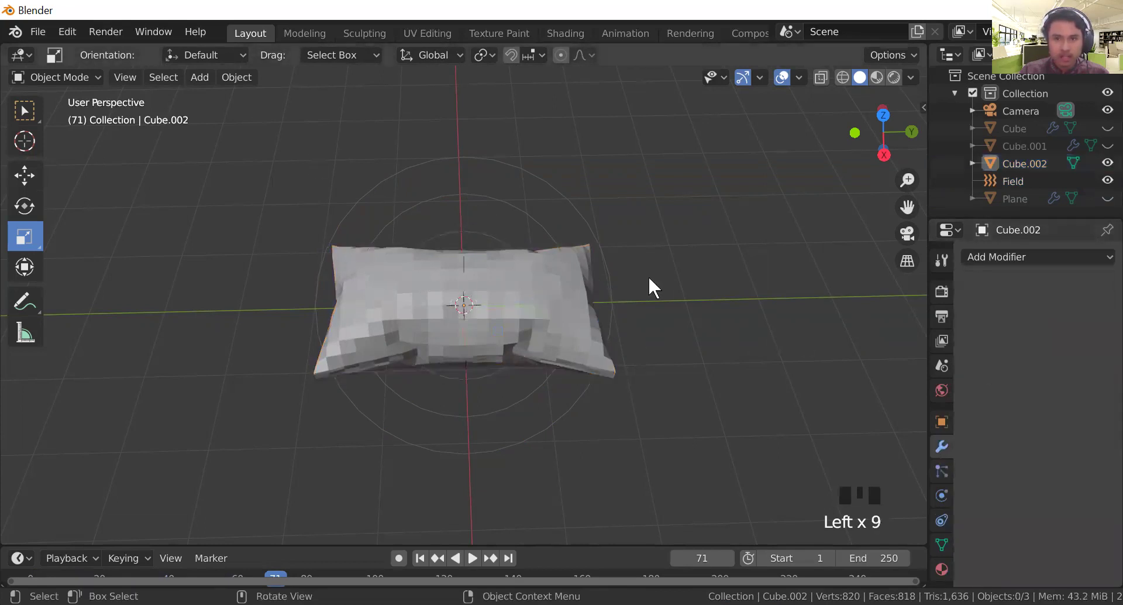
Step: Delete the force field from the scene
left_click(1029, 179)
right_click(1030, 177)
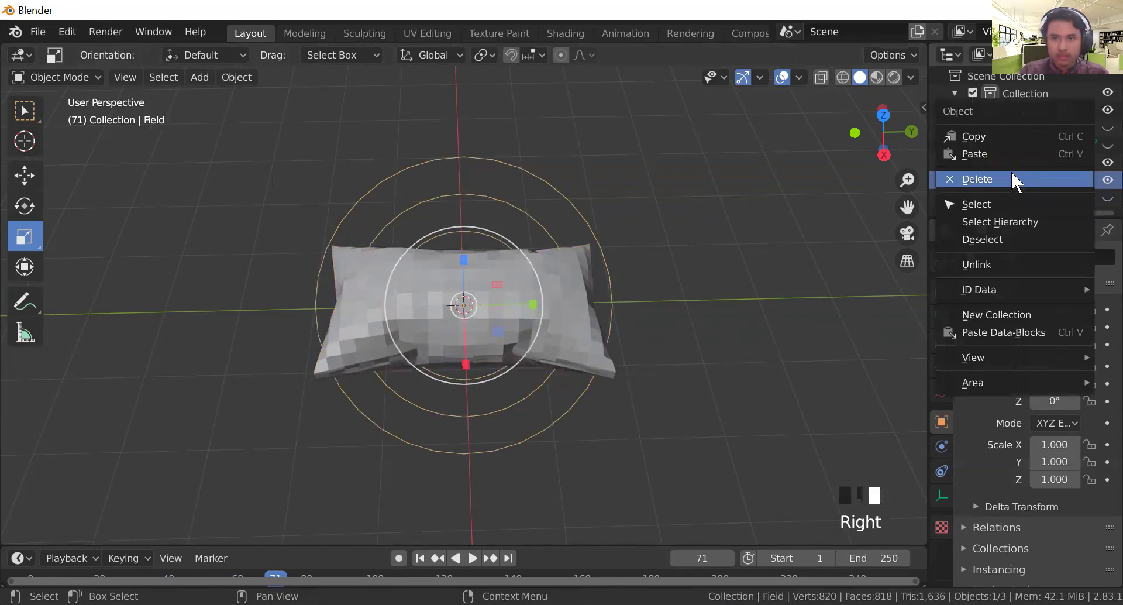
left_click(1011, 176)
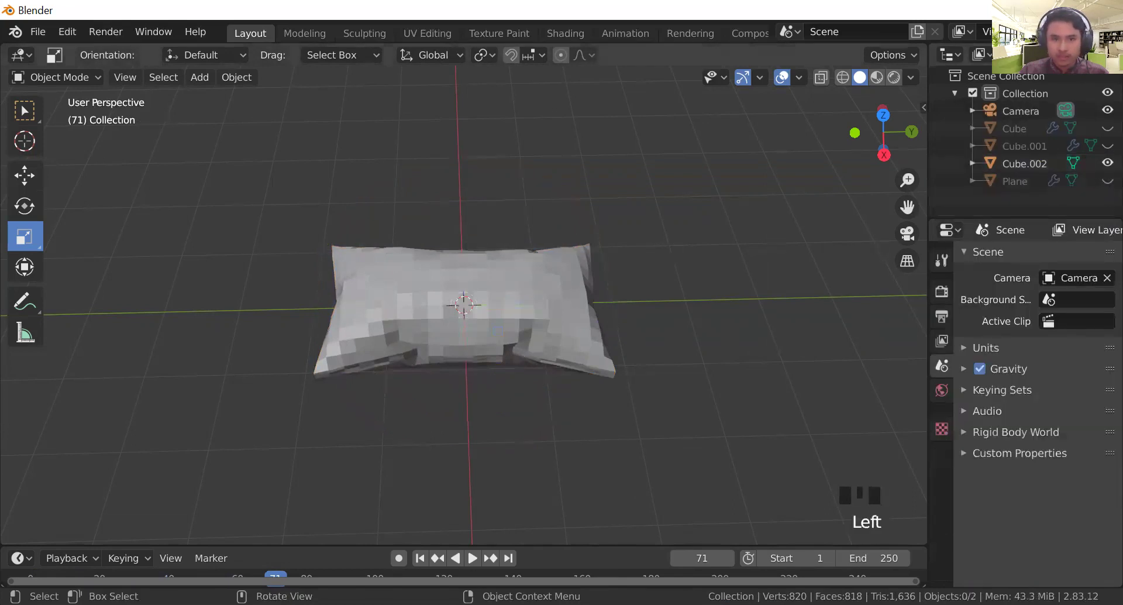
Step: Unhide the bed objects Cube, Cube.001 and Plane
left_click(1024, 146)
left_click(1108, 146)
left_click(1108, 128)
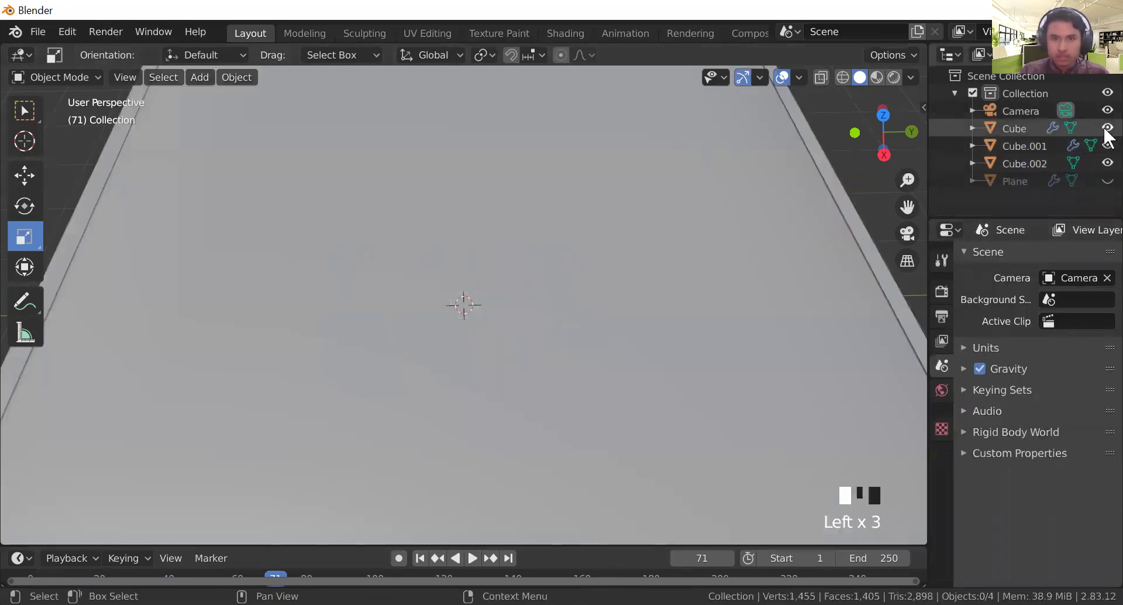
left_click(1108, 181)
scroll(833, 222, "down", 4)
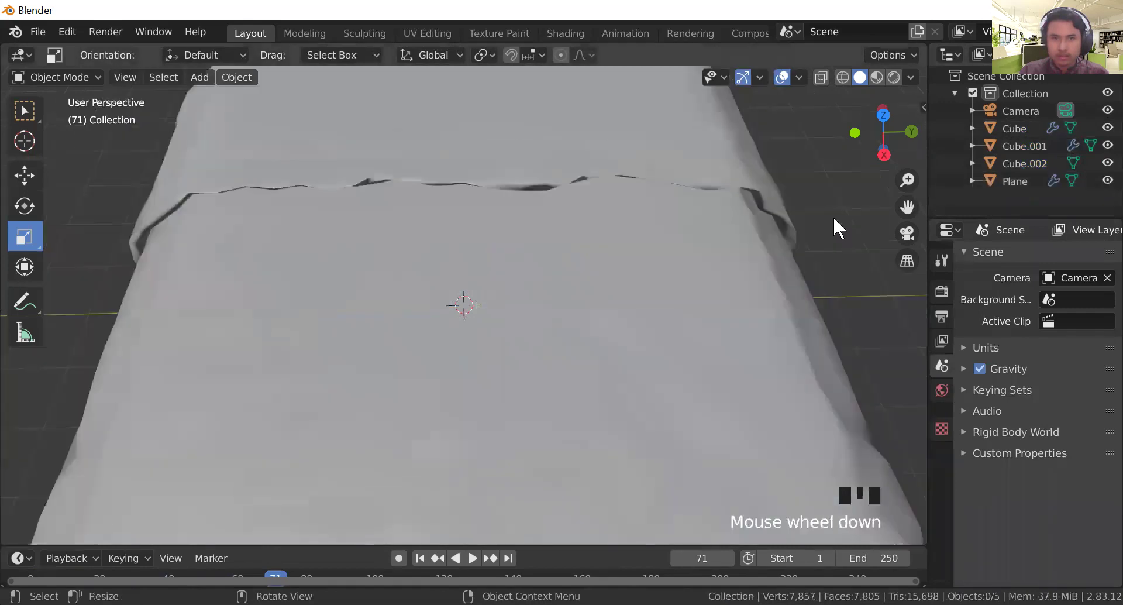
Step: Apply smooth shading to the pillow under the bed
middle_click_drag(691, 230, 480, 314)
left_click(469, 317)
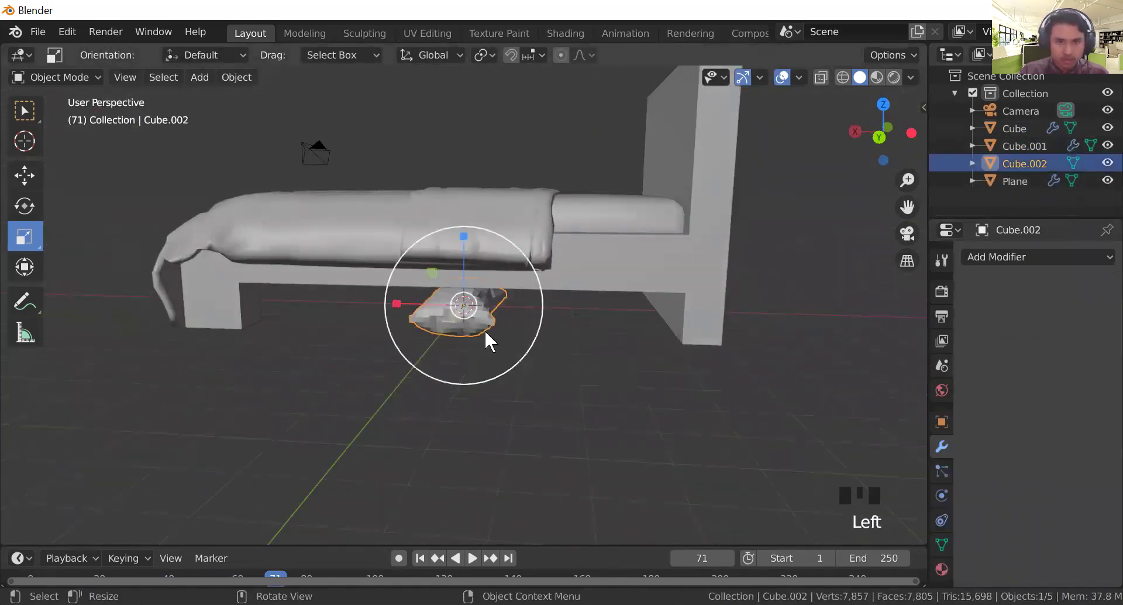
right_click(475, 317)
left_click(475, 300)
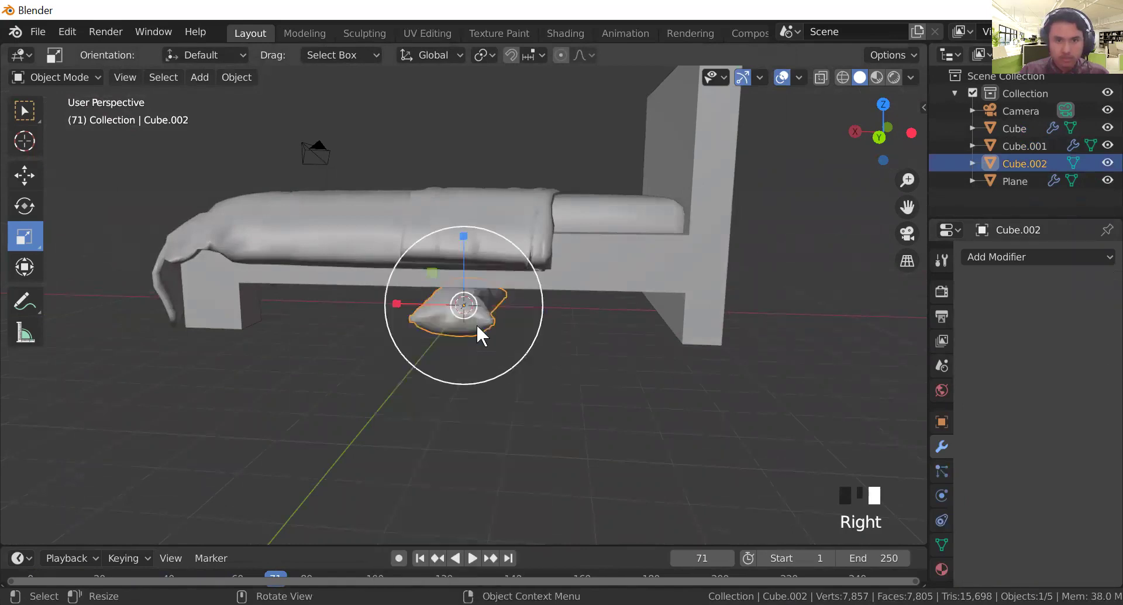
Step: Move the pillow above the head end of the mattress and resize it to suit the bed
key("g")
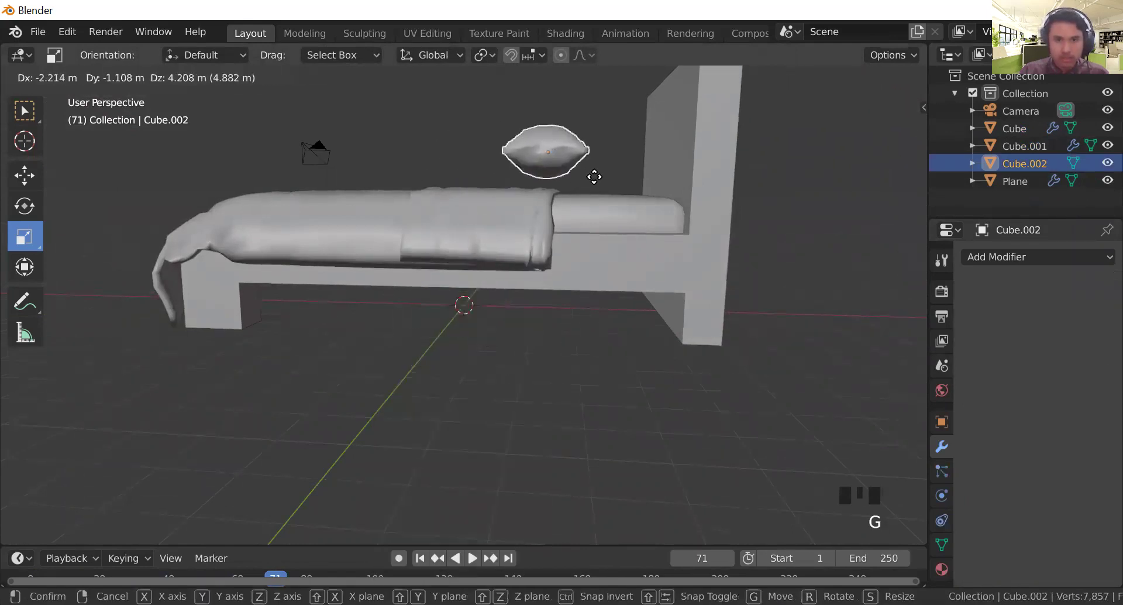
left_click(607, 172)
middle_click_drag(632, 263, 412, 142)
left_click_drag(395, 240, 400, 264)
left_click_drag(460, 171, 448, 191)
middle_click_drag(447, 191, 883, 146)
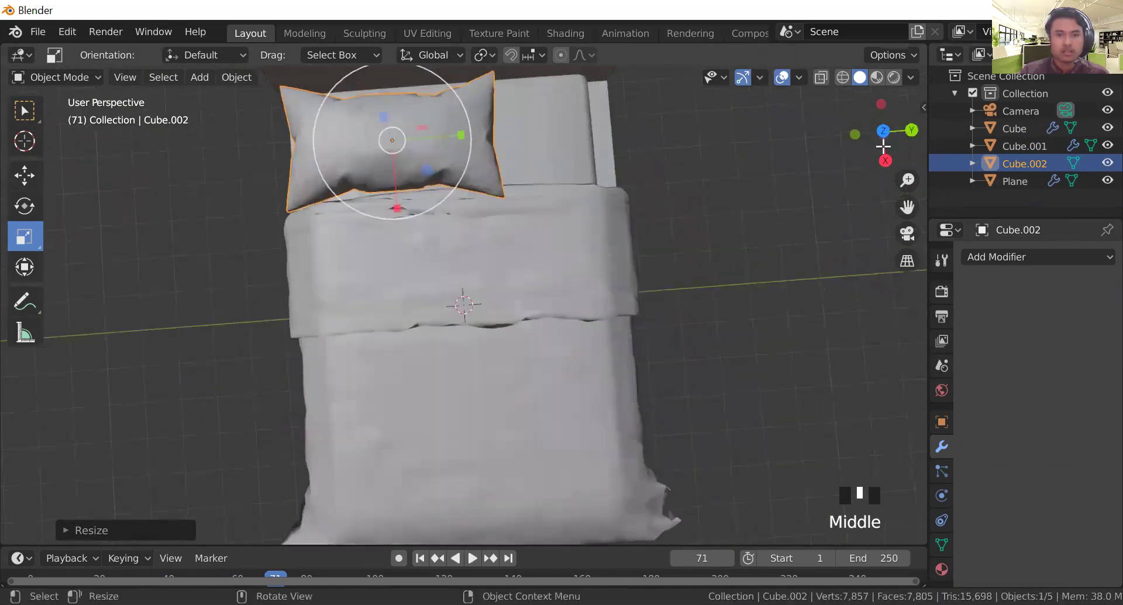
Step: Centre the pillow across the bed's width in top view by moving it about 1.3 m along the Y axis
left_click(884, 134)
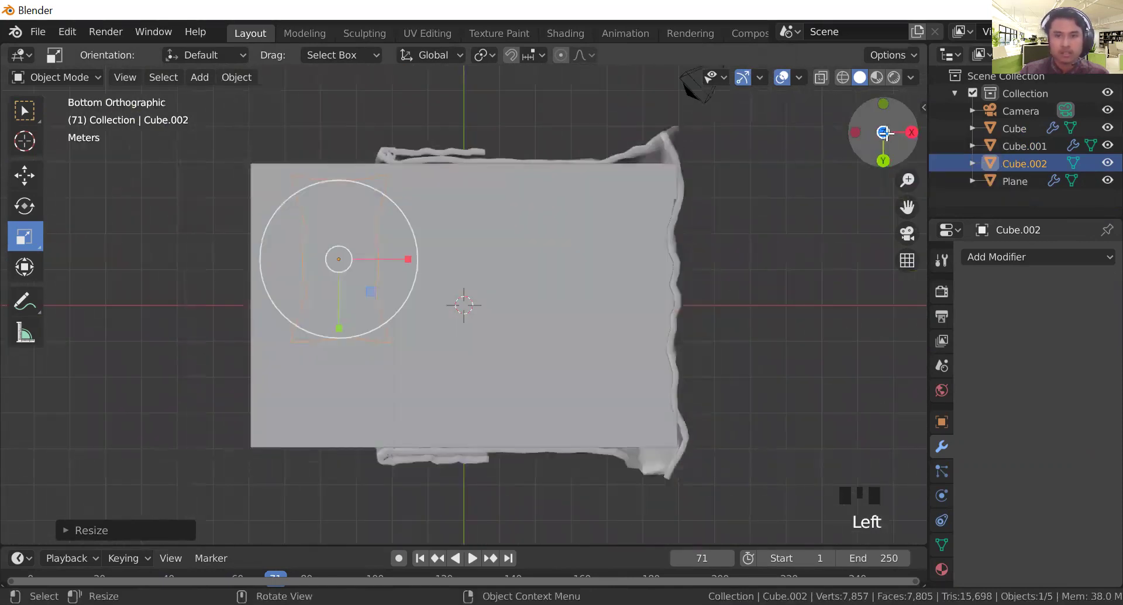
left_click(885, 134)
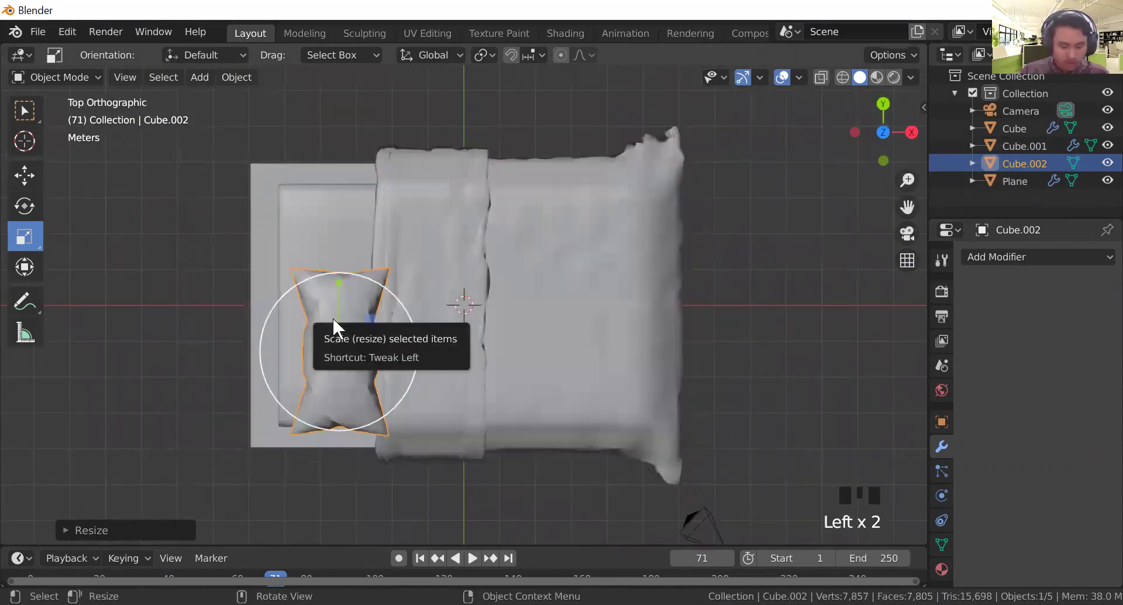
key("g")
key("y")
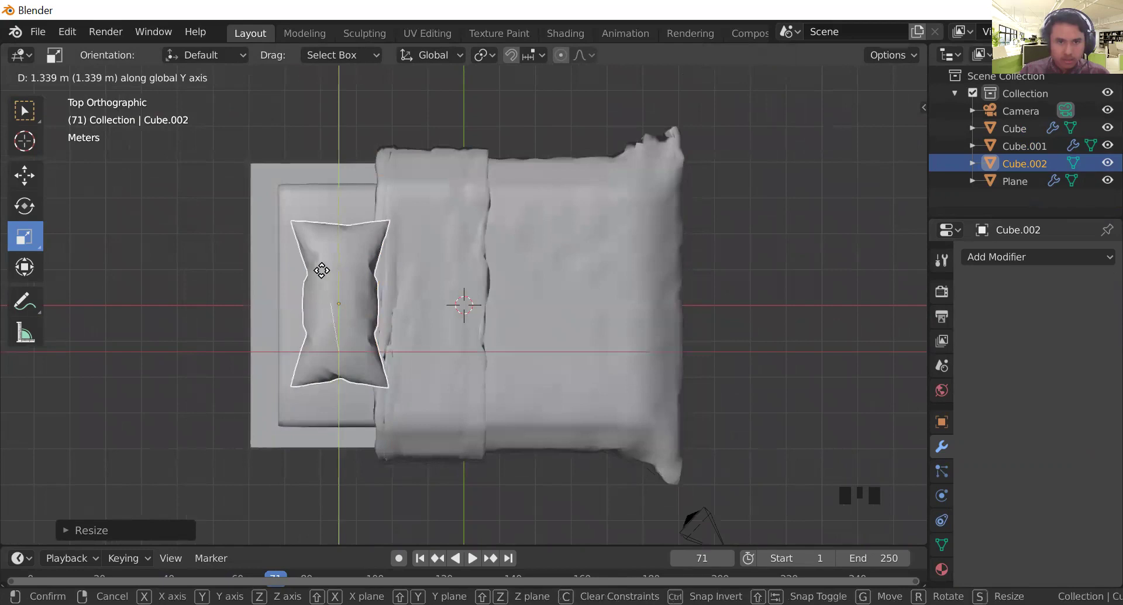
left_click(346, 275)
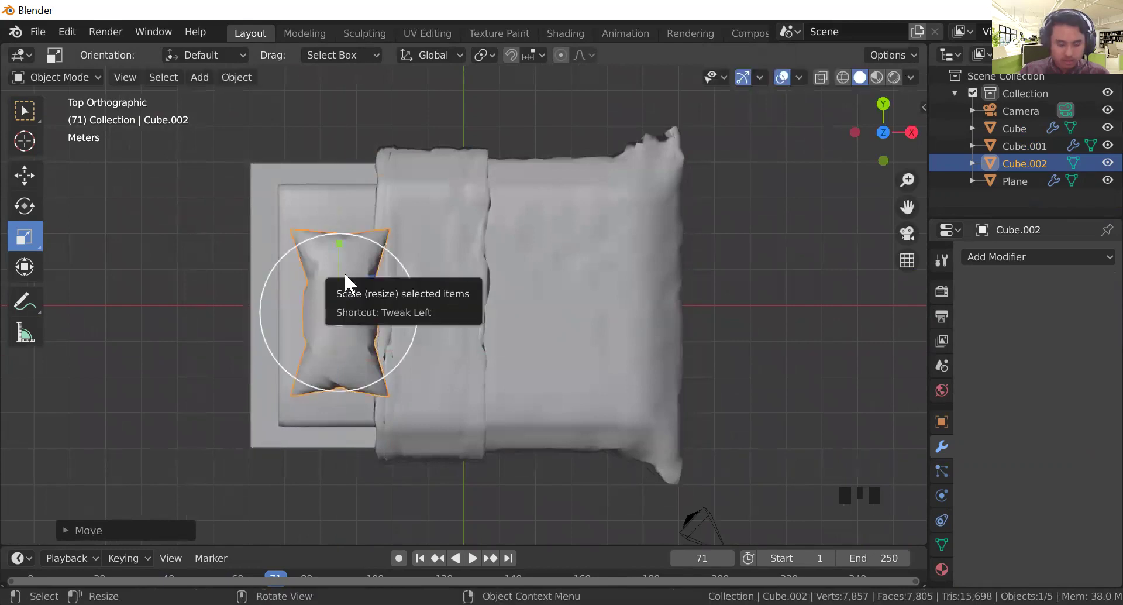
key("g")
key("y")
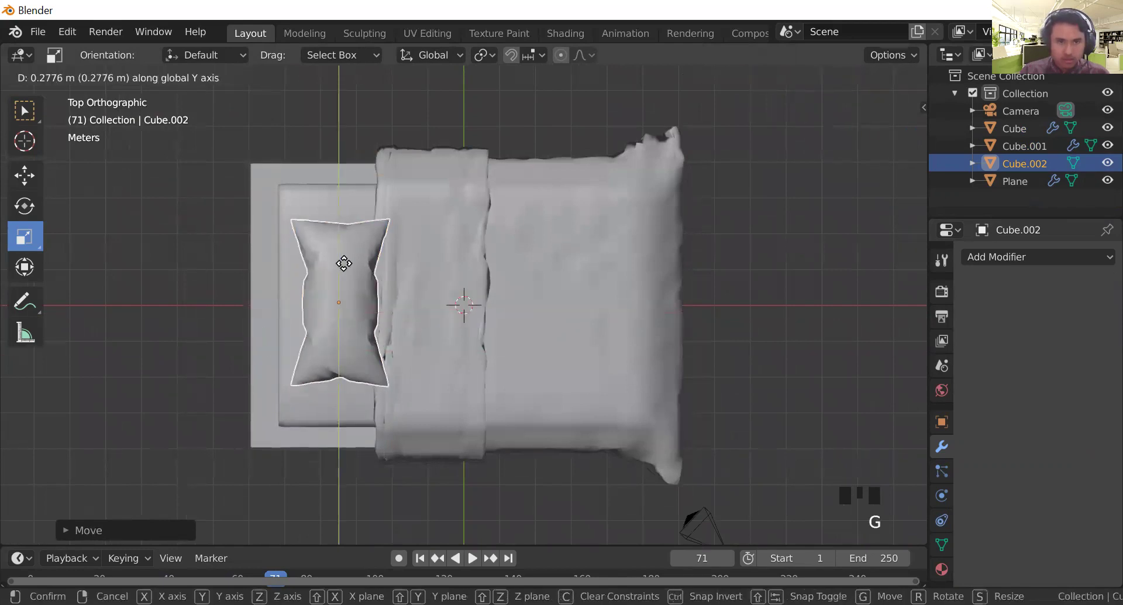
left_click(344, 263)
Step: Move the pillow about 0.38 m along the negative X axis to the headboard and deselect it
key("g")
key("x")
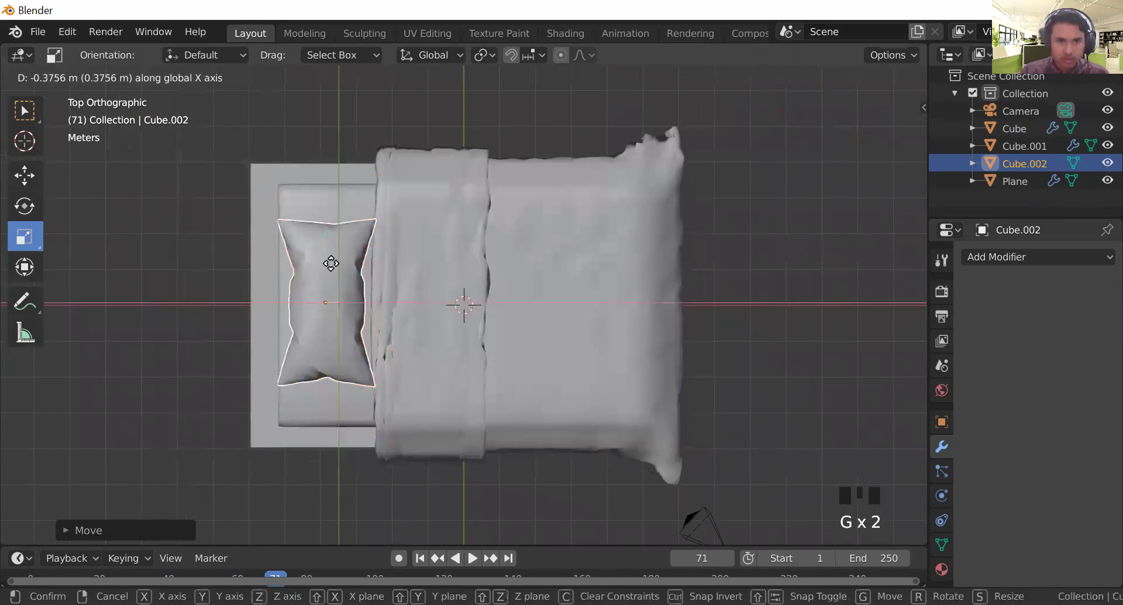
left_click(331, 262)
left_click(783, 266)
Step: Lower the pillow about 0.64 m along the Z axis in front view onto the mattress and deselect it
middle_click_drag(782, 265, 780, 201)
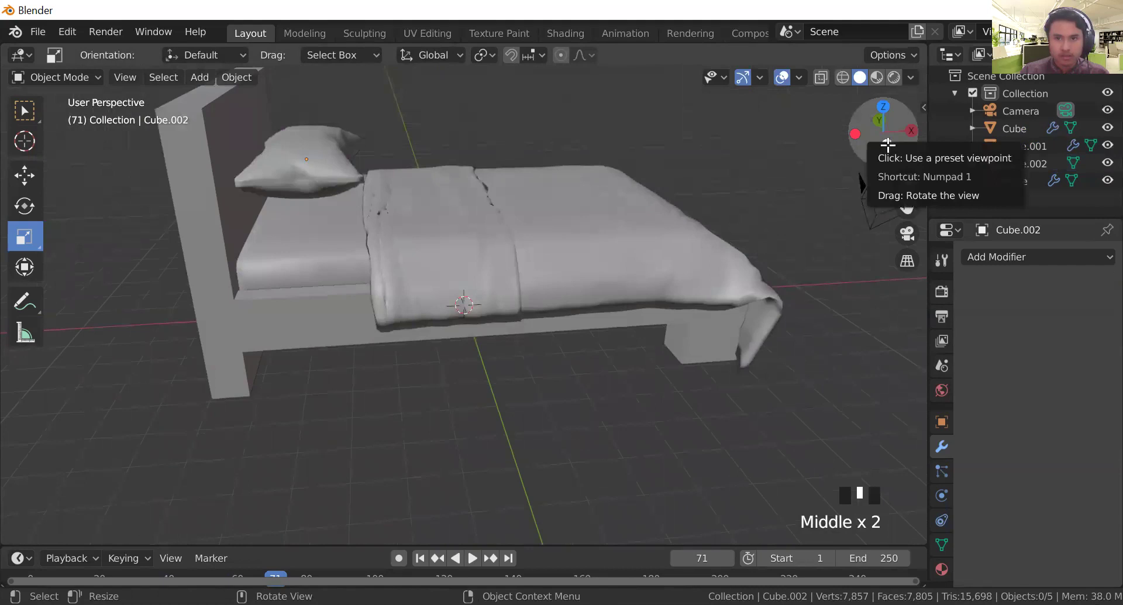
left_click(885, 136)
left_click(341, 157)
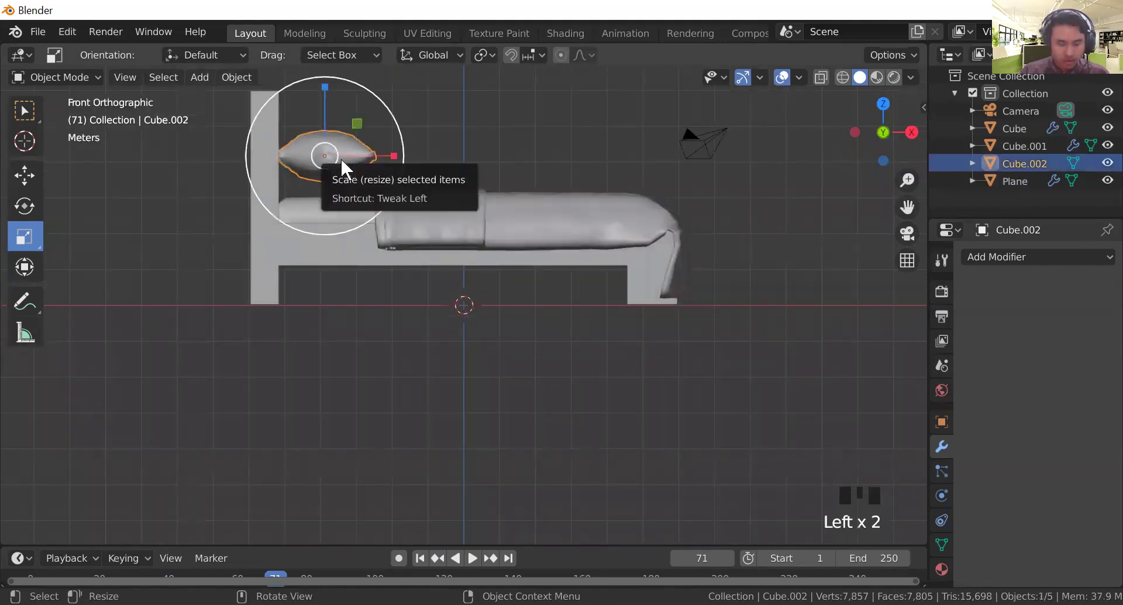
key("g")
key("z")
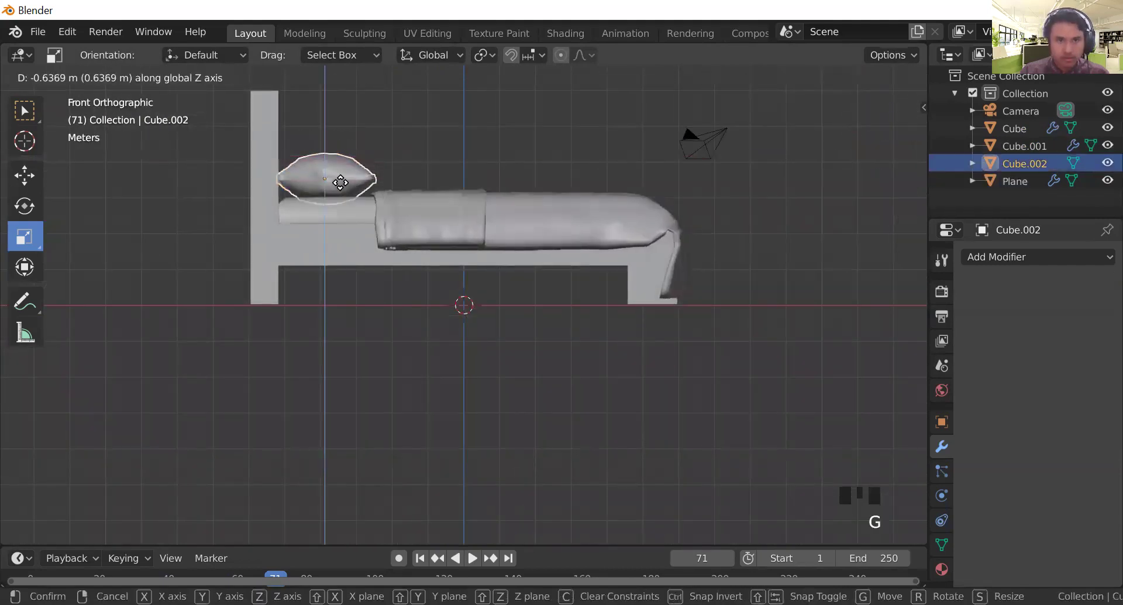
left_click(334, 181)
left_click(570, 355)
Step: Add a plane mesh and scale it up uniformly into a square floor reaching well beyond the bed on all sides
mouse_move(570, 355)
middle_mouse_down()
mouse_move(468, 409)
mouse_move(431, 453)
mouse_move(512, 461)
mouse_move(525, 395)
mouse_move(572, 396)
mouse_move(497, 441)
mouse_move(564, 422)
mouse_move(579, 360)
mouse_move(595, 358)
mouse_move(555, 361)
middle_mouse_up()
scroll(553, 377, "down", 4)
left_click(204, 77)
mouse_move(219, 94)
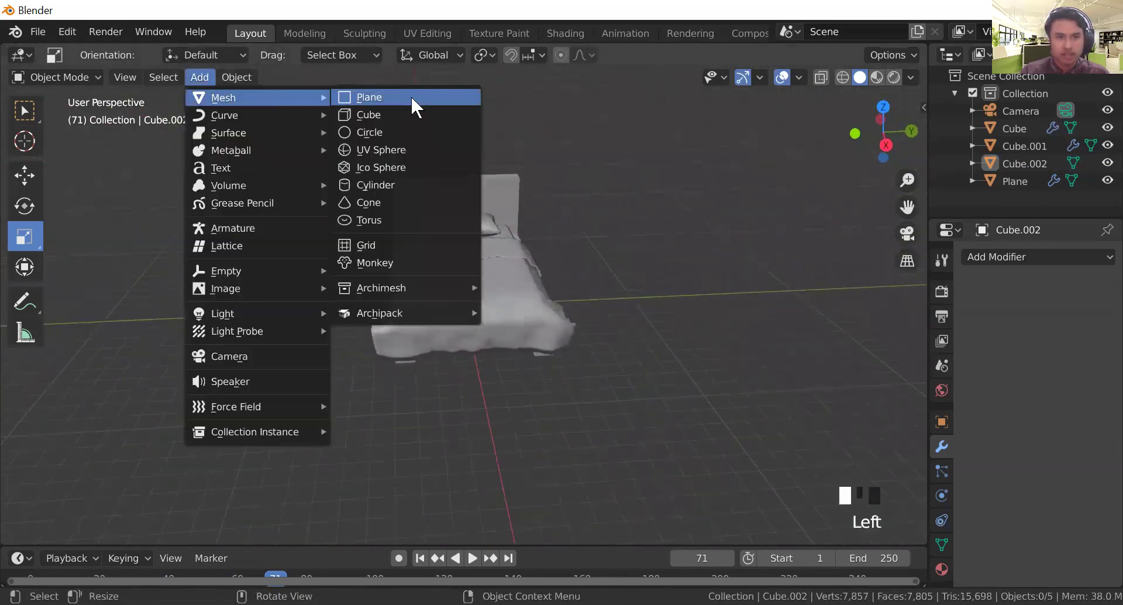
left_click(412, 97)
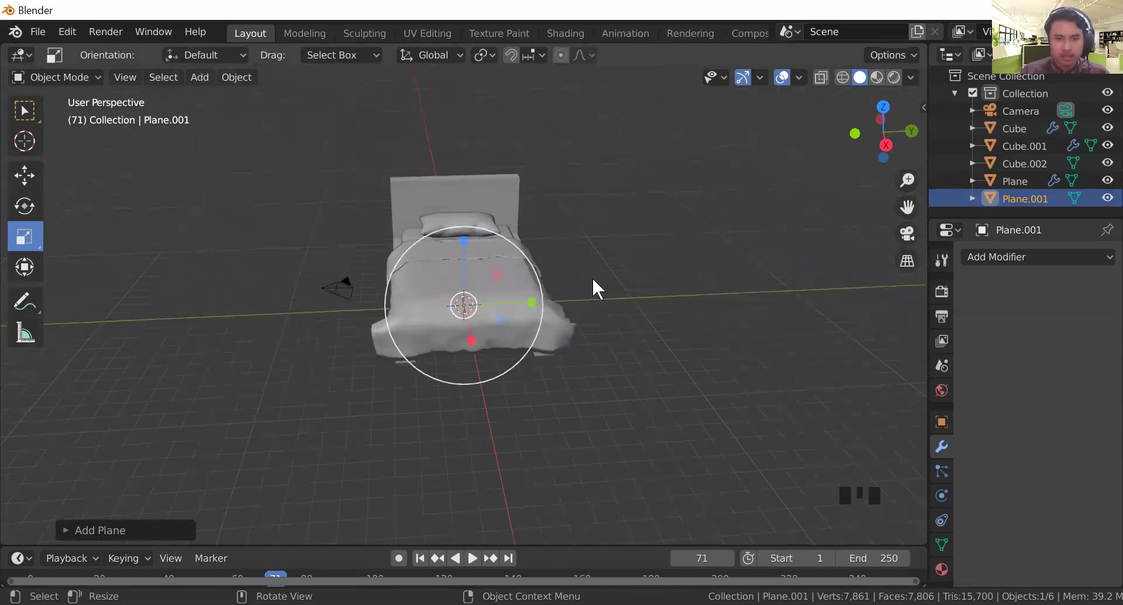
key("s")
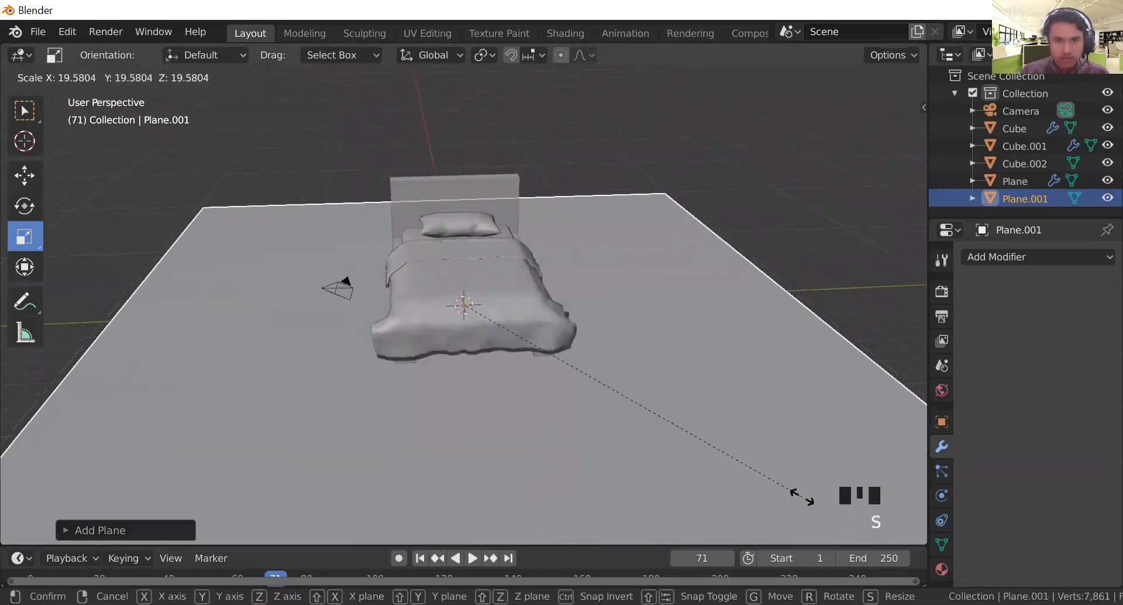
left_click(733, 455)
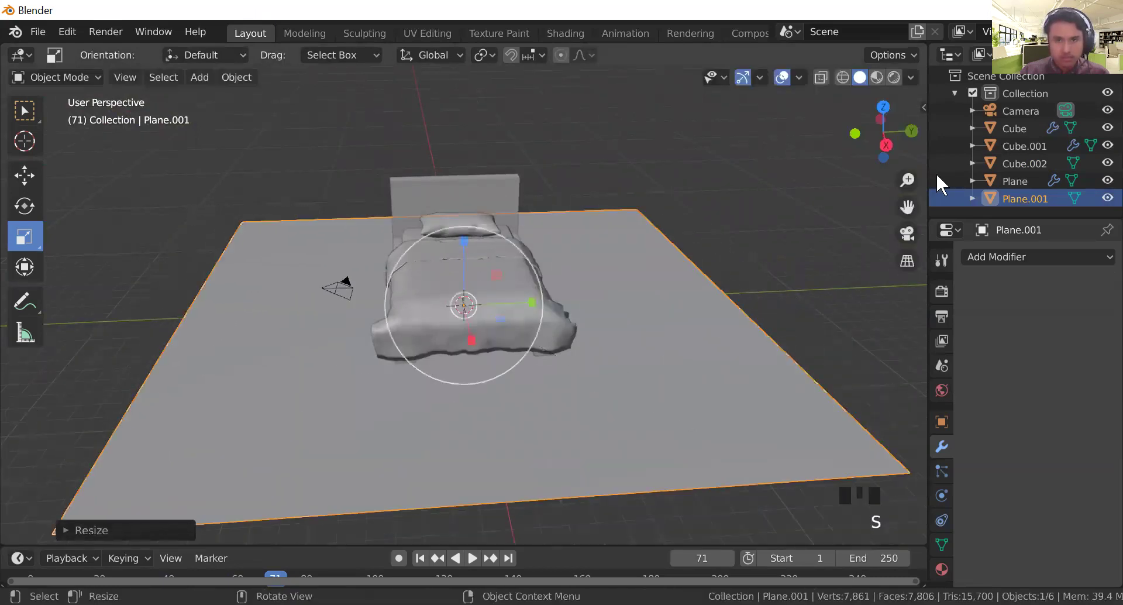
Step: Select all objects and rotate them about 90° clockwise around the Z axis so the headboard faces positive Y, then deselect everything
left_click(886, 105)
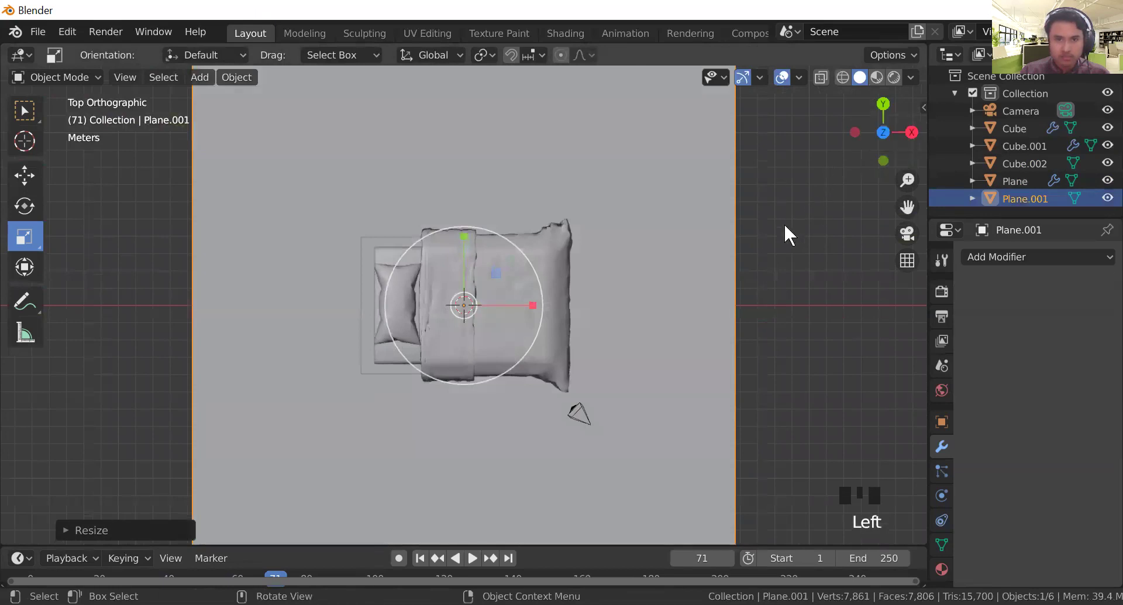
left_click(884, 132)
left_click(883, 132)
middle_click_drag(807, 269, 557, 281)
scroll(664, 294, "down", 4)
left_click(497, 300)
left_click(495, 299)
left_click(398, 236)
left_click_drag(316, 116, 695, 460)
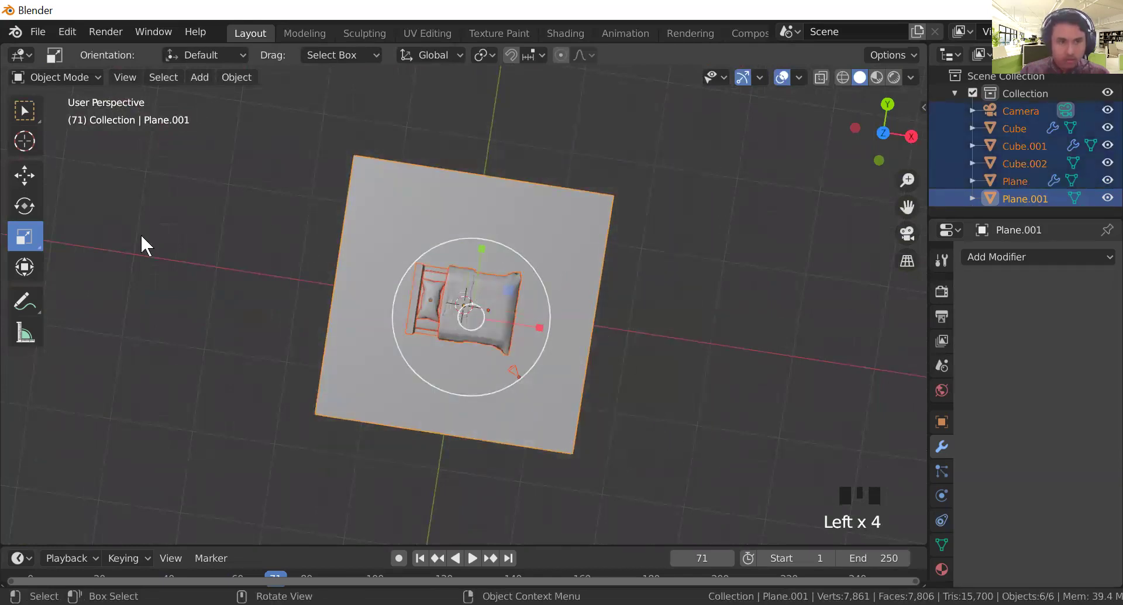
left_click(26, 267)
left_click_drag(500, 257, 573, 367)
key("z")
left_click(573, 367)
left_click(620, 364)
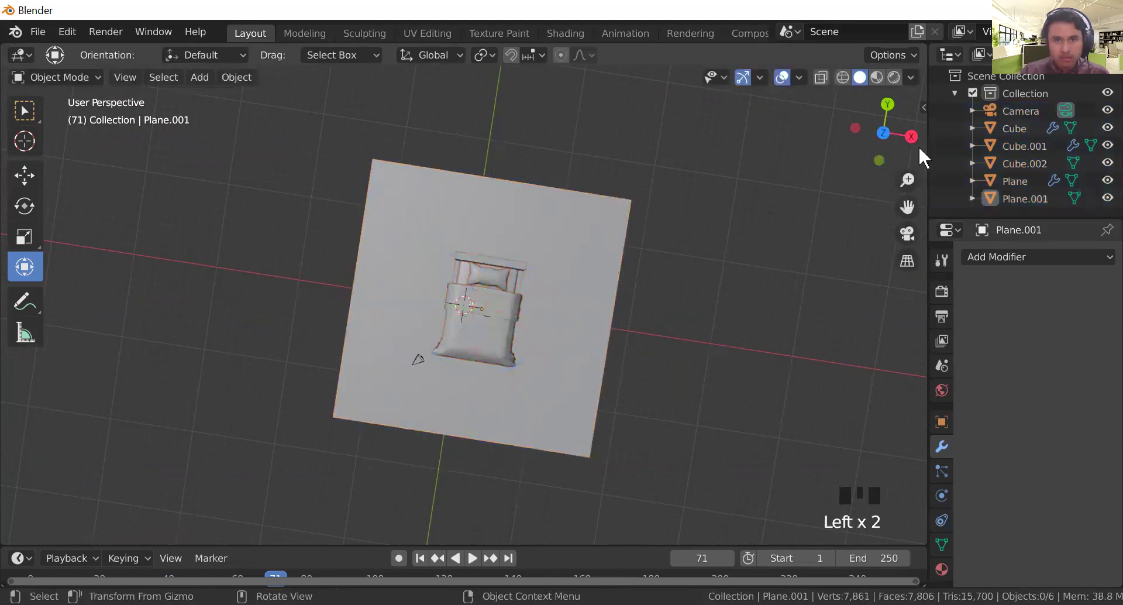
Step: Scale the floor plane up slightly in top view and deselect it
left_click(884, 132)
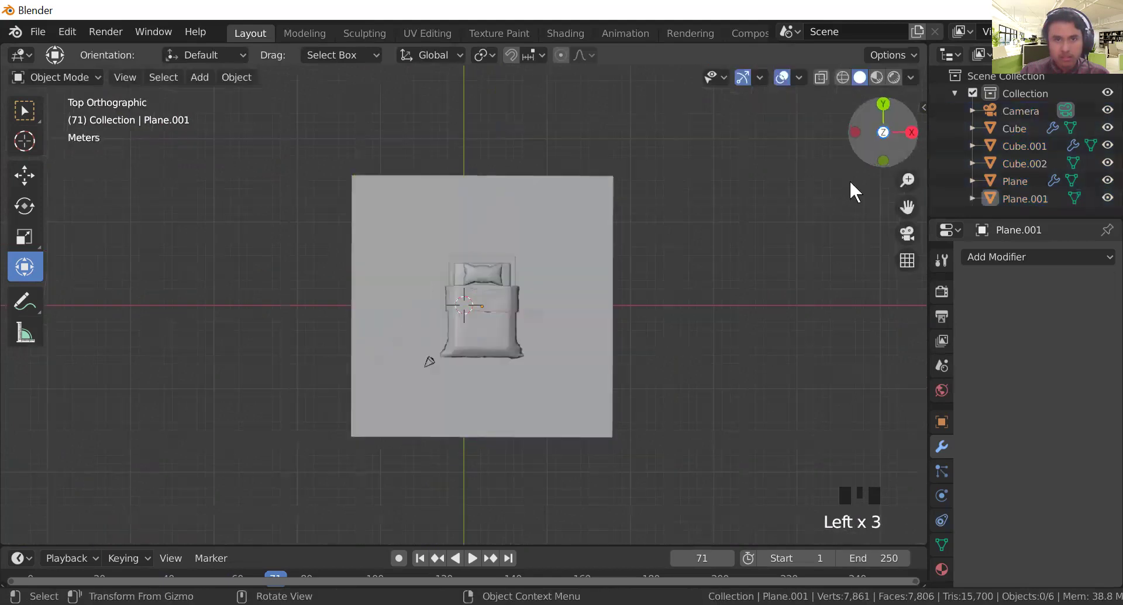
left_click(498, 201)
key("s")
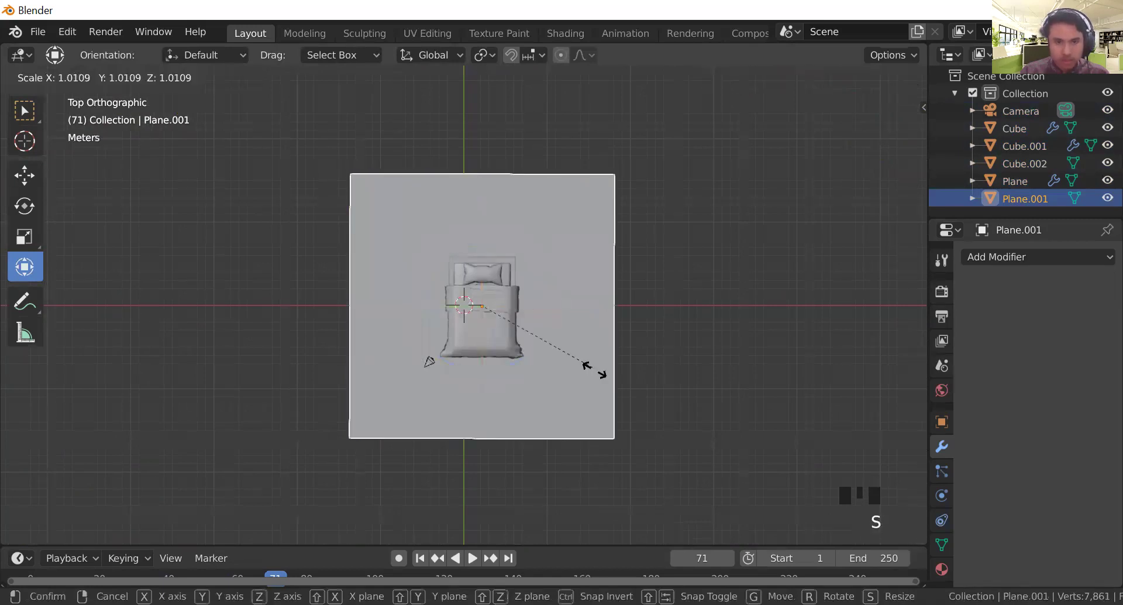
left_click(571, 404)
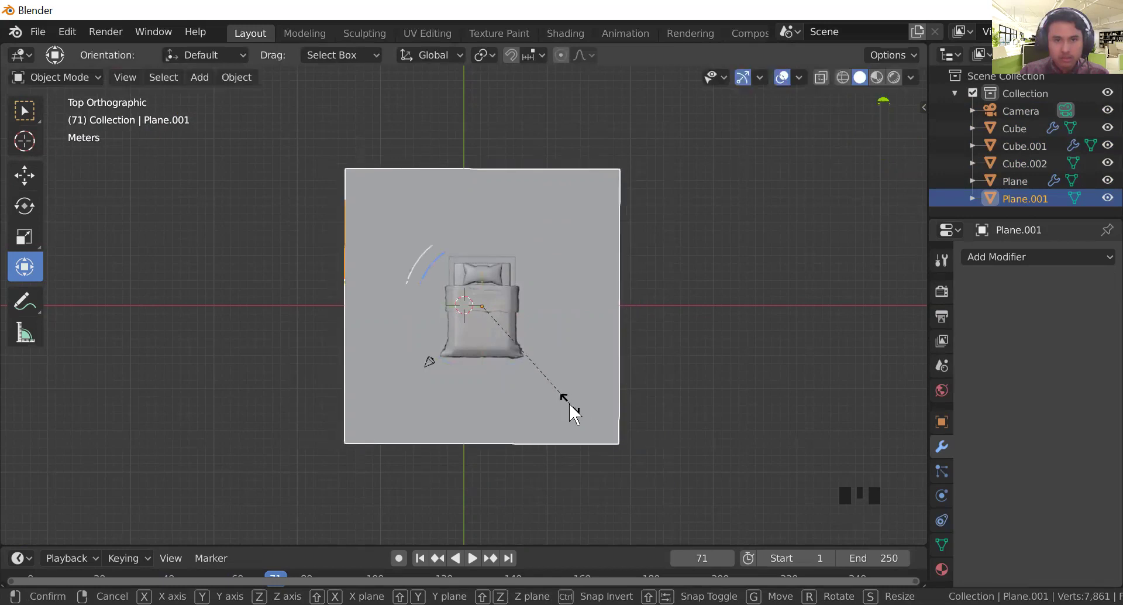
left_click(664, 373)
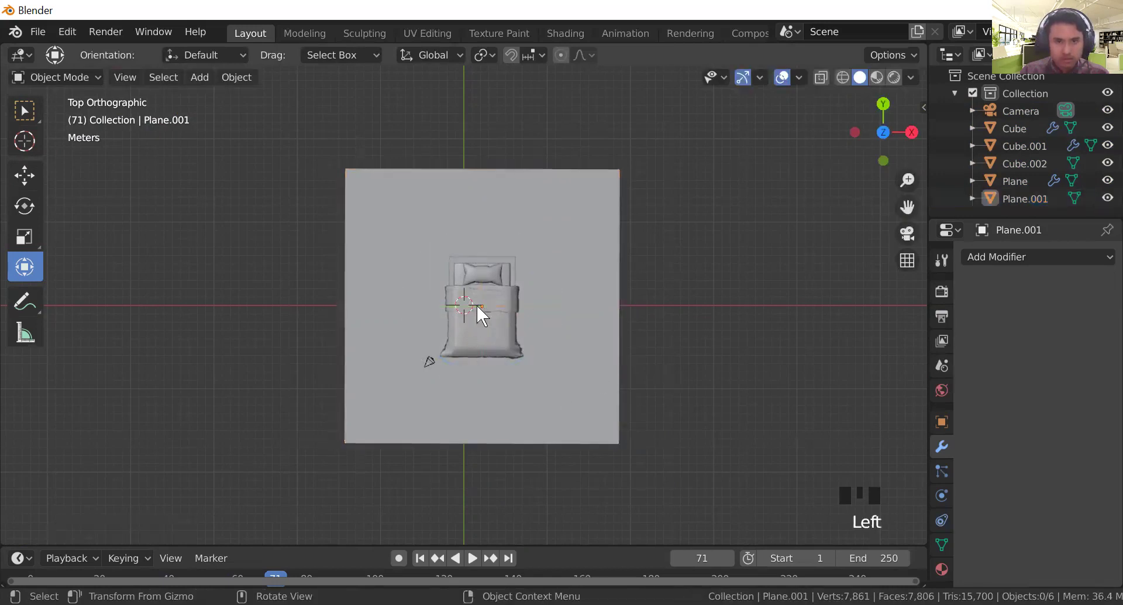
Step: Move the bed frame, mattress, pillow and blanket together about 9.55 m in X and 10.32 m in Y into the floor's back corner
left_click(1006, 124)
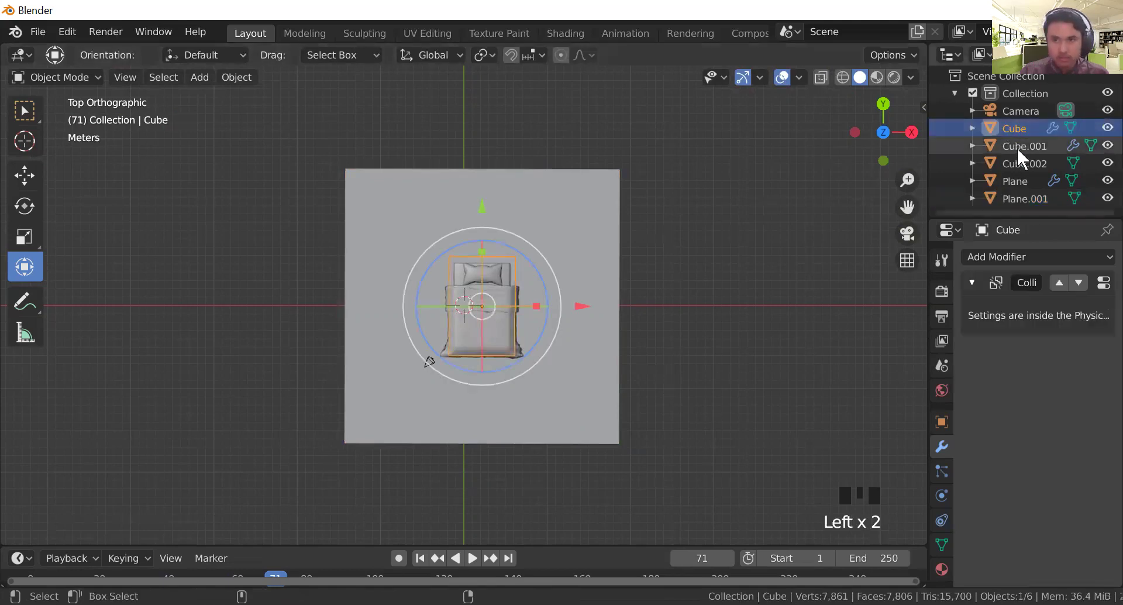
left_click(1017, 146, "ctrl")
left_click(1024, 164, "ctrl")
left_click(1025, 181, "ctrl")
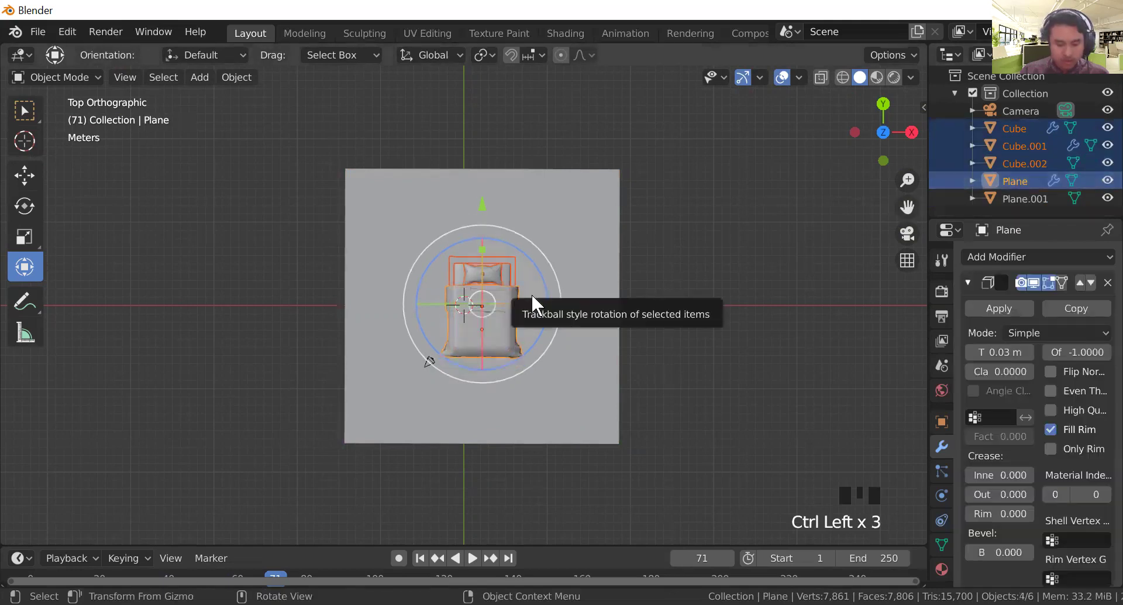
key("g")
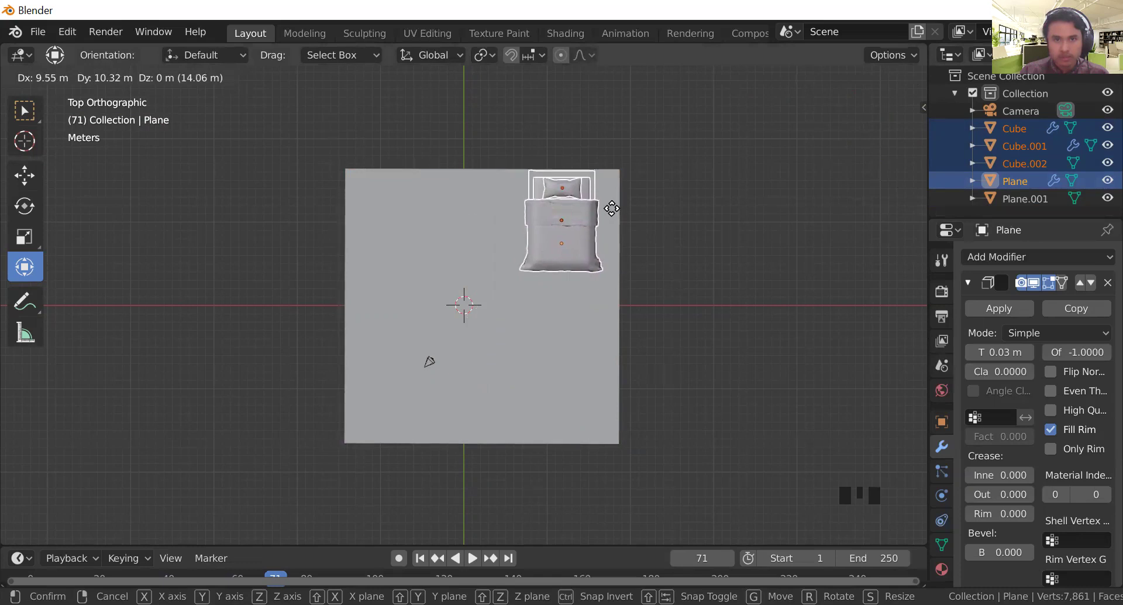
left_click(612, 208)
left_click(676, 293)
Step: Extrude the floor plane's back and two side edges about 16.7 m up along Z as room walls and return to Object Mode
middle_click_drag(677, 293, 784, 212)
scroll(324, 342, "up", 3)
middle_click_drag(322, 332, 510, 285)
scroll(630, 274, "down", 3)
middle_click_drag(679, 256, 669, 266)
left_click(581, 343)
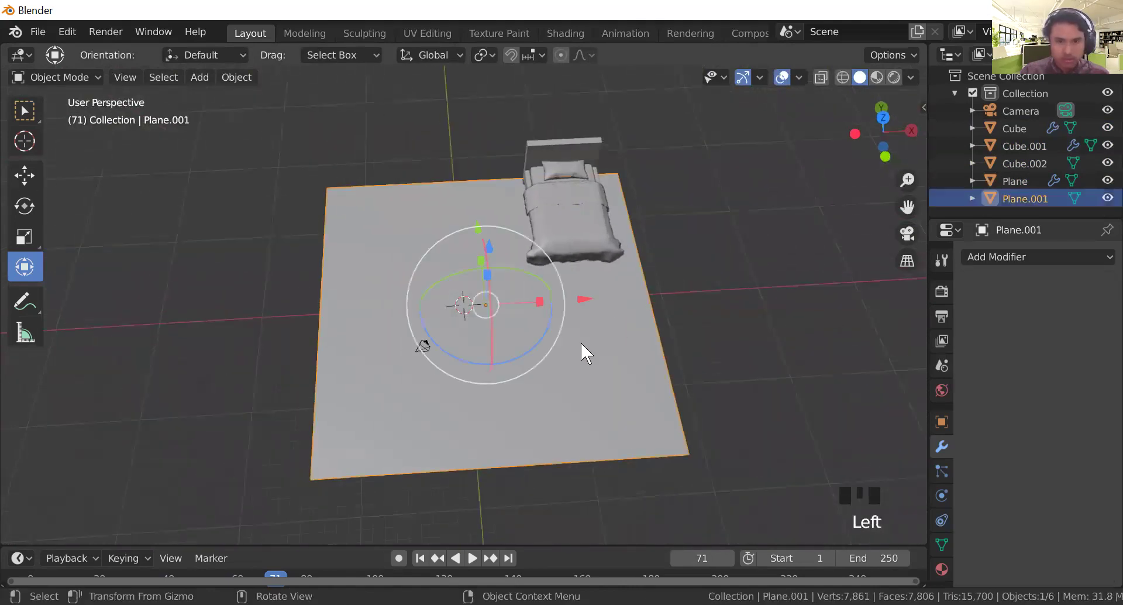
key("Tab")
left_click(653, 314)
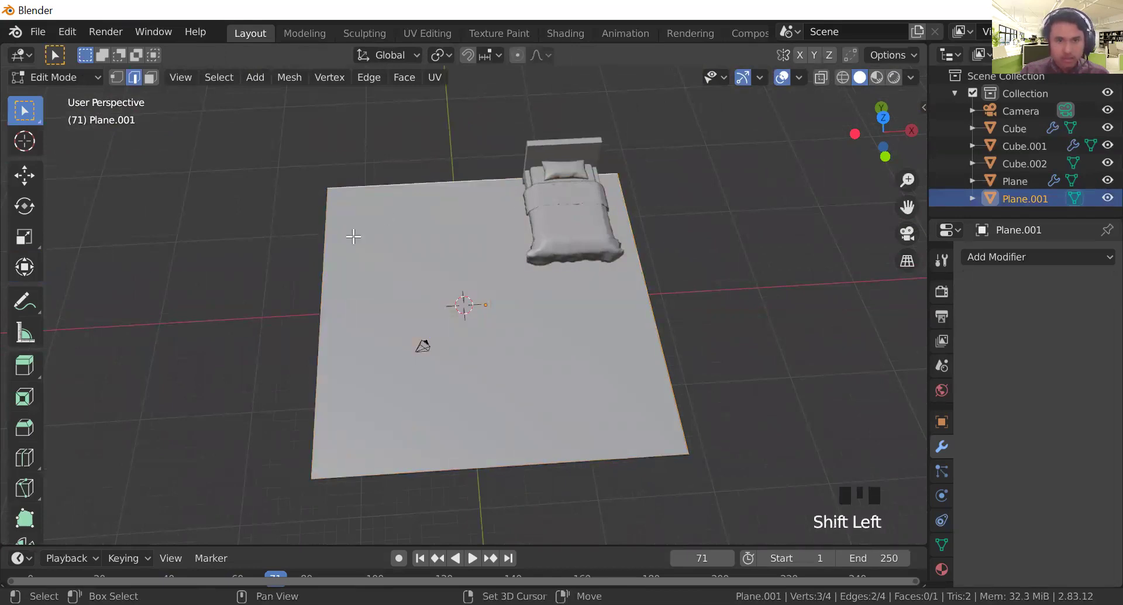
left_click(321, 271, "shift")
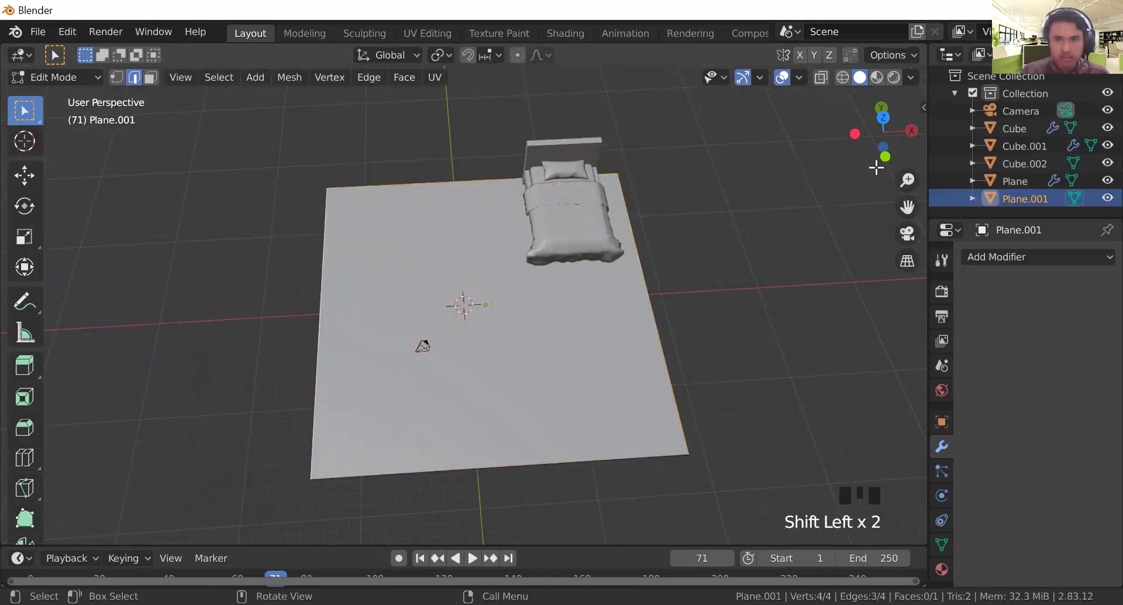
left_click(884, 157)
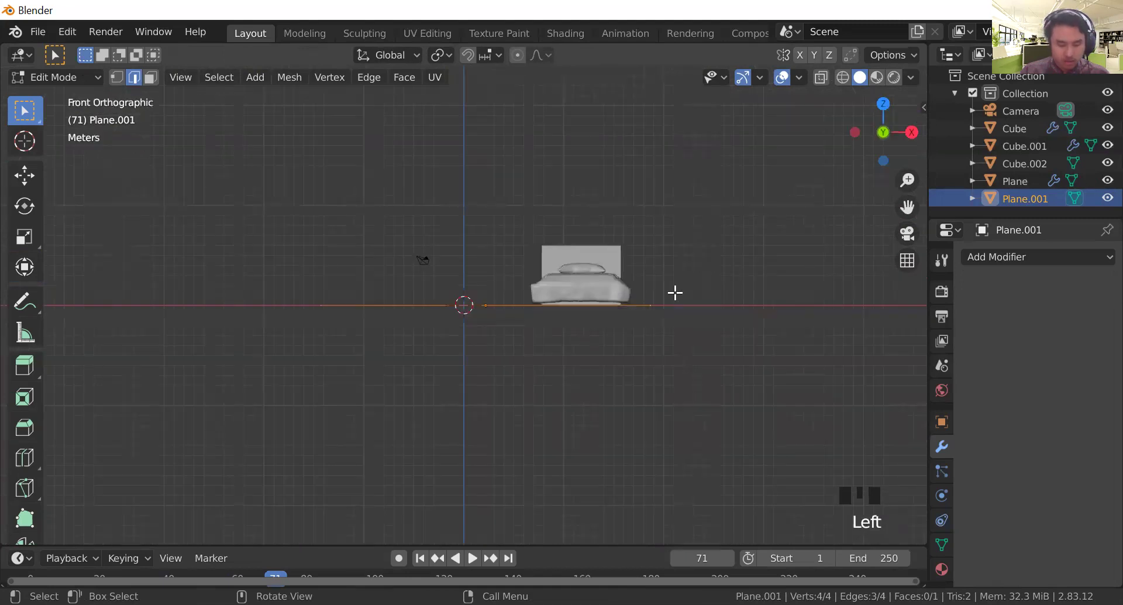
key("e")
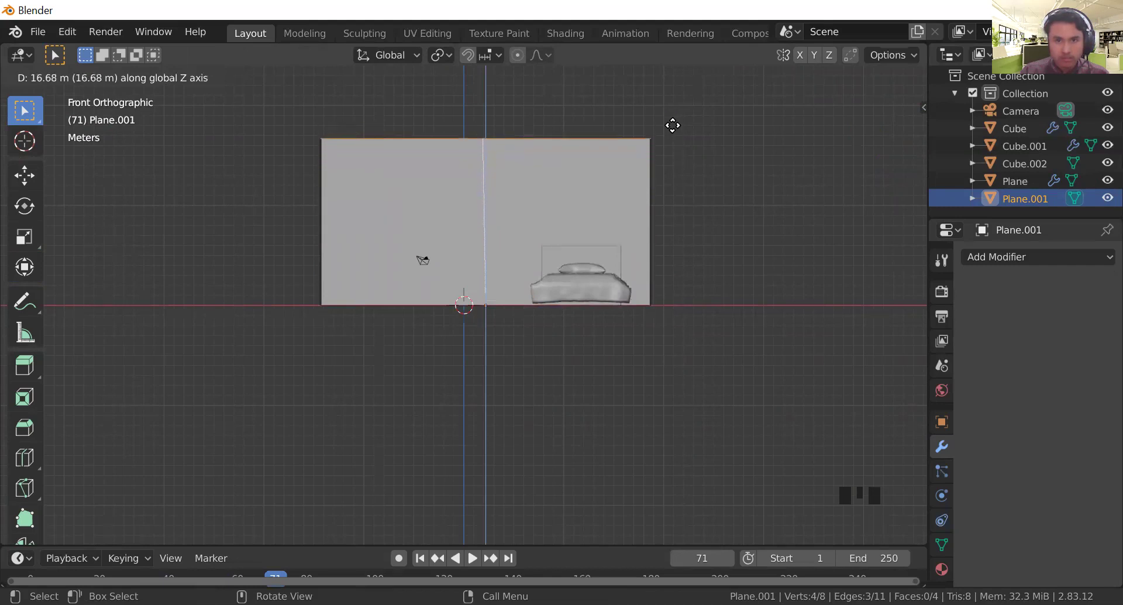
left_click(672, 124)
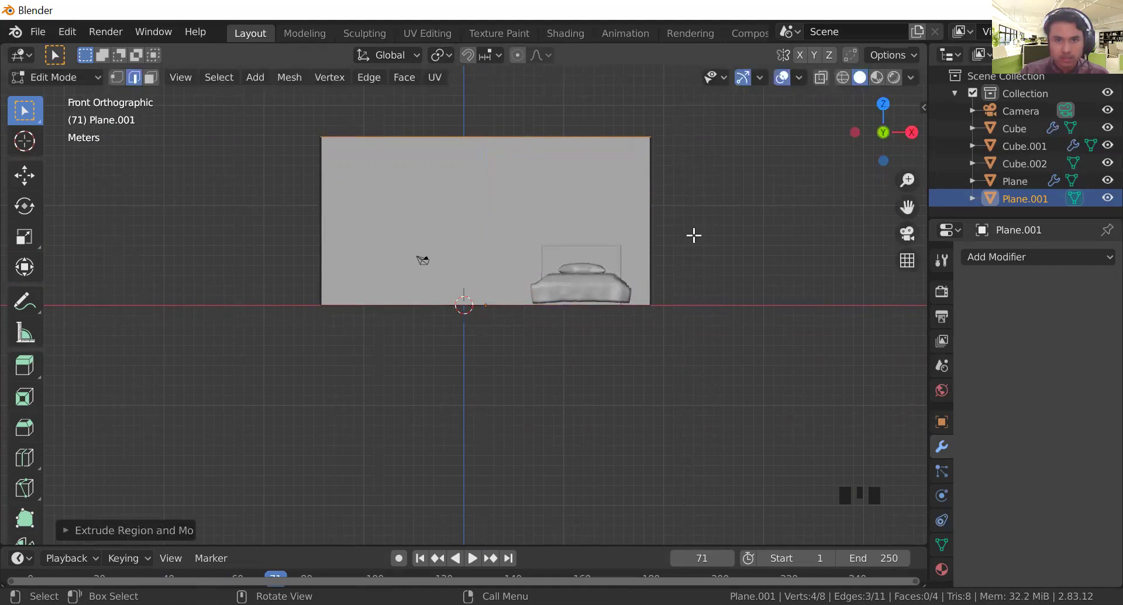
middle_click_drag(694, 236, 715, 316)
scroll(555, 287, "up", 2)
middle_click_drag(554, 287, 574, 253)
scroll(572, 255, "down", 2)
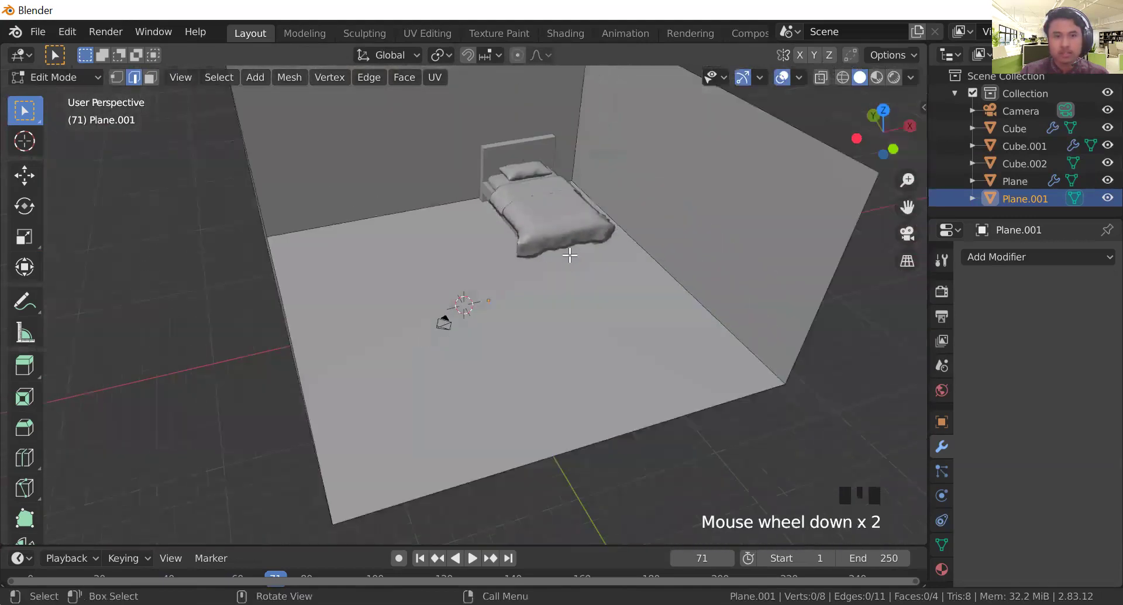
scroll(540, 211, "up", 1)
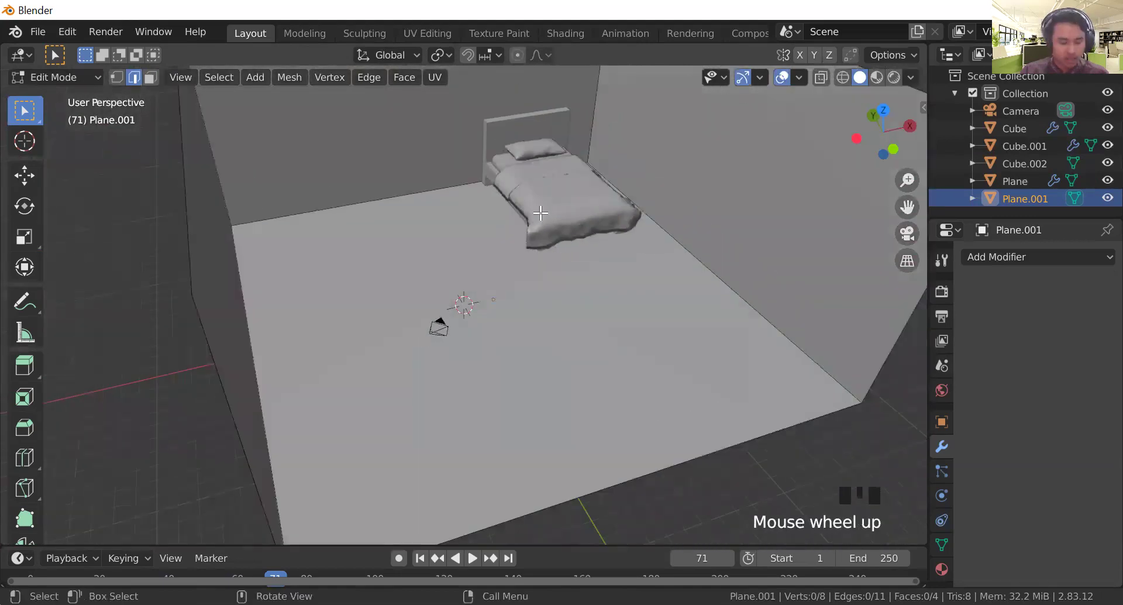
key("Tab")
Step: Select the blanket on the bed and create a new material for it
left_click(560, 175)
scroll(574, 231, "up", 2)
middle_click_drag(573, 231, 560, 454)
middle_click_drag(591, 377, 588, 408, "shift")
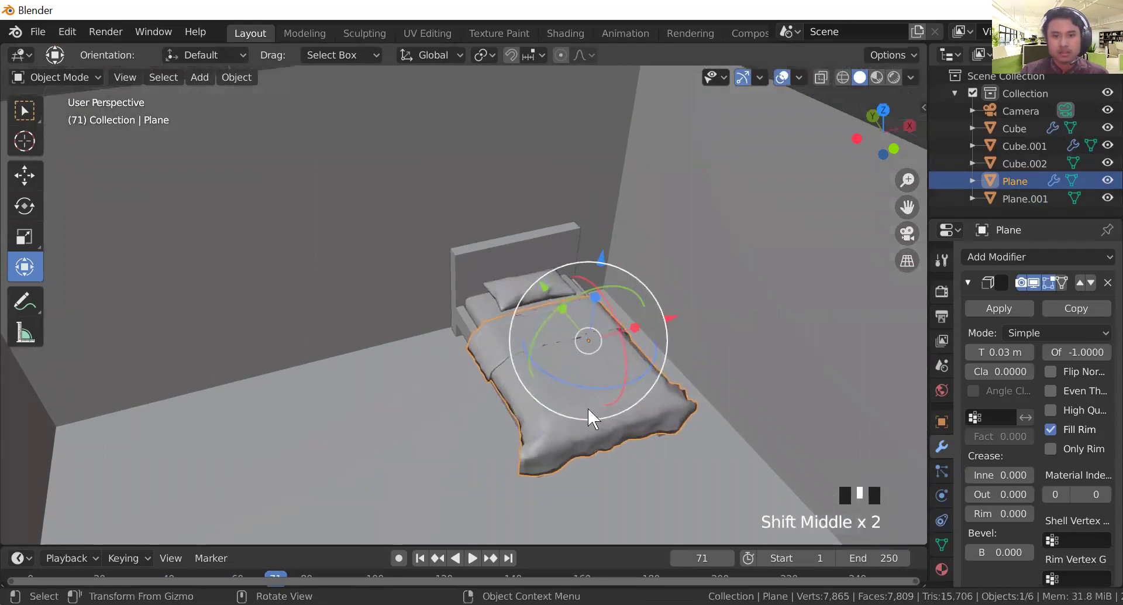
scroll(588, 405, "up", 4)
mouse_move(774, 396)
middle_mouse_down()
mouse_move(740, 357)
mouse_move(736, 384)
mouse_move(784, 409)
middle_mouse_up()
left_click(944, 470)
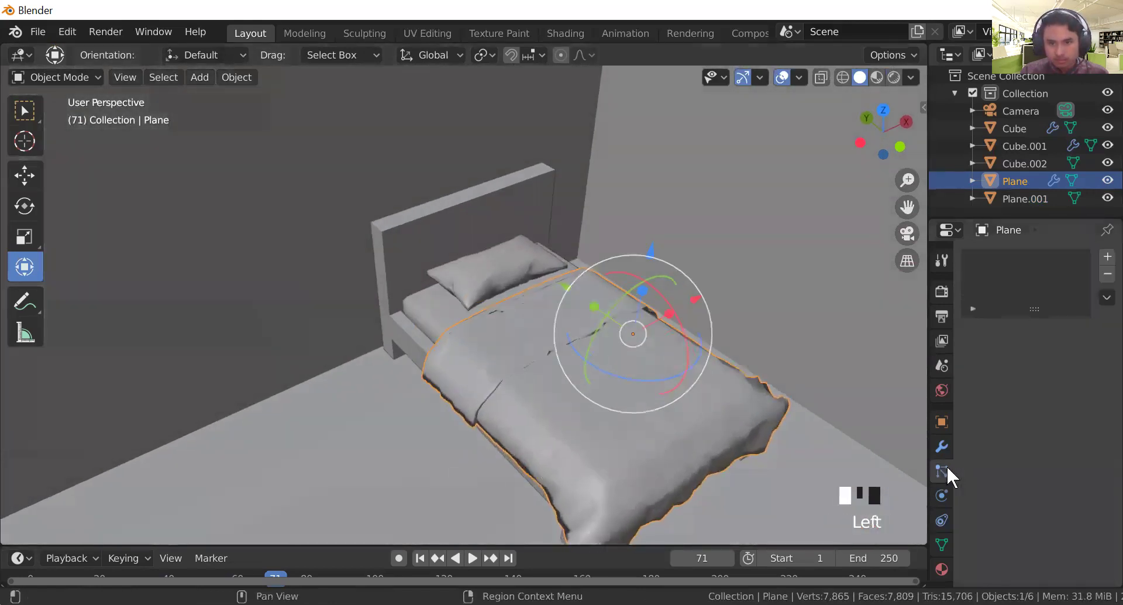
left_click(939, 501)
left_click(938, 519)
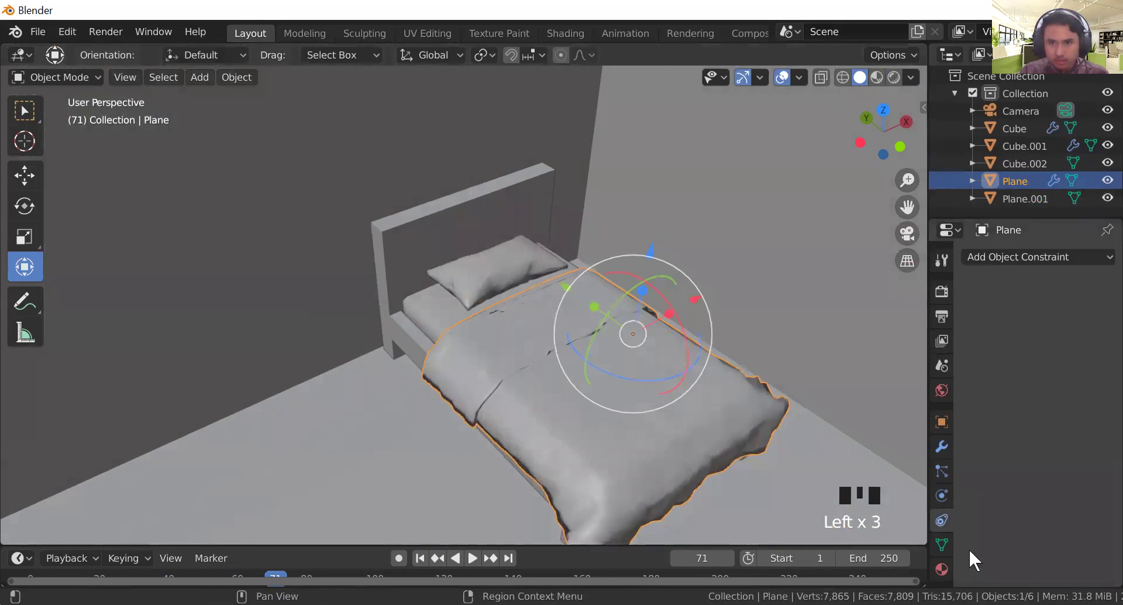
left_click(938, 544)
left_click(939, 565)
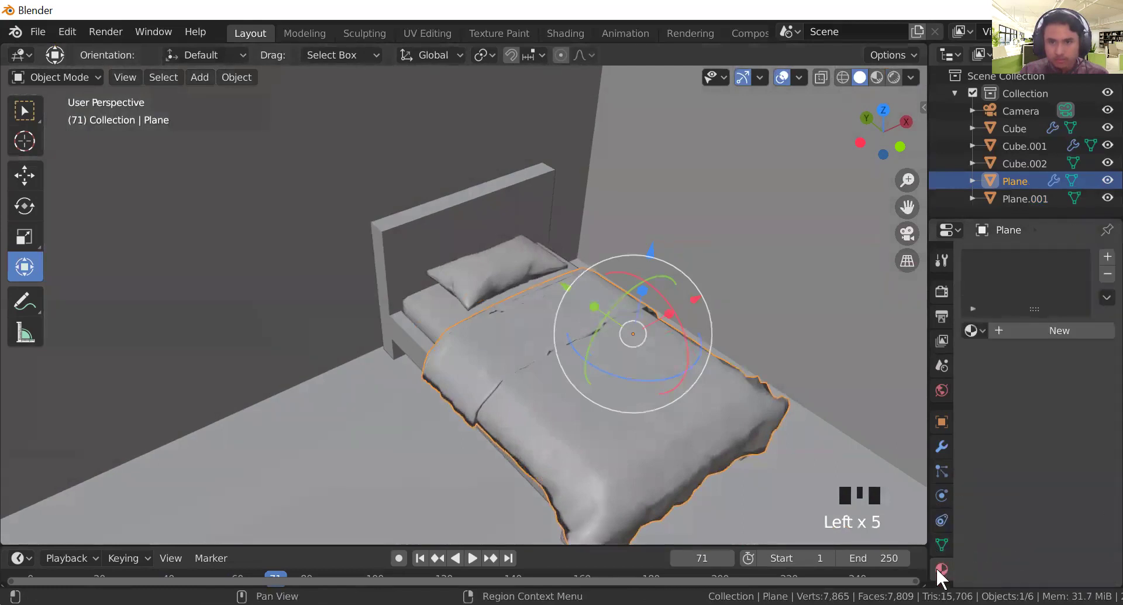
left_click(1028, 330)
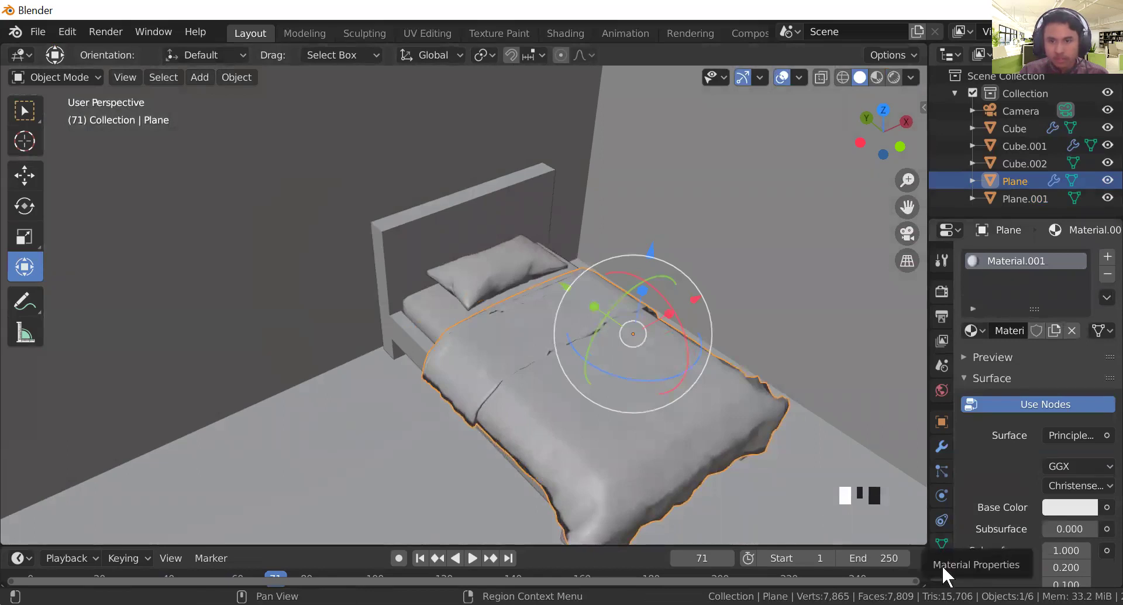
Step: Turn off node use for the blanket's material and set its base colour to salmon red with H 0.018, S 0.514, V 0.906
left_click(1051, 402)
left_click(1061, 436)
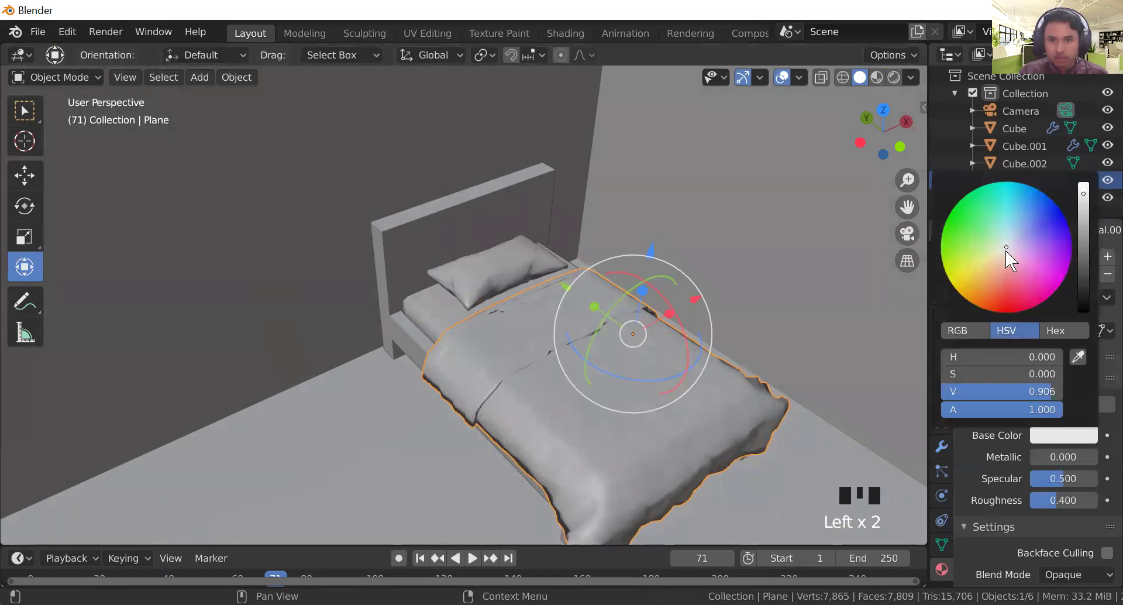
left_click_drag(1006, 244, 1000, 266)
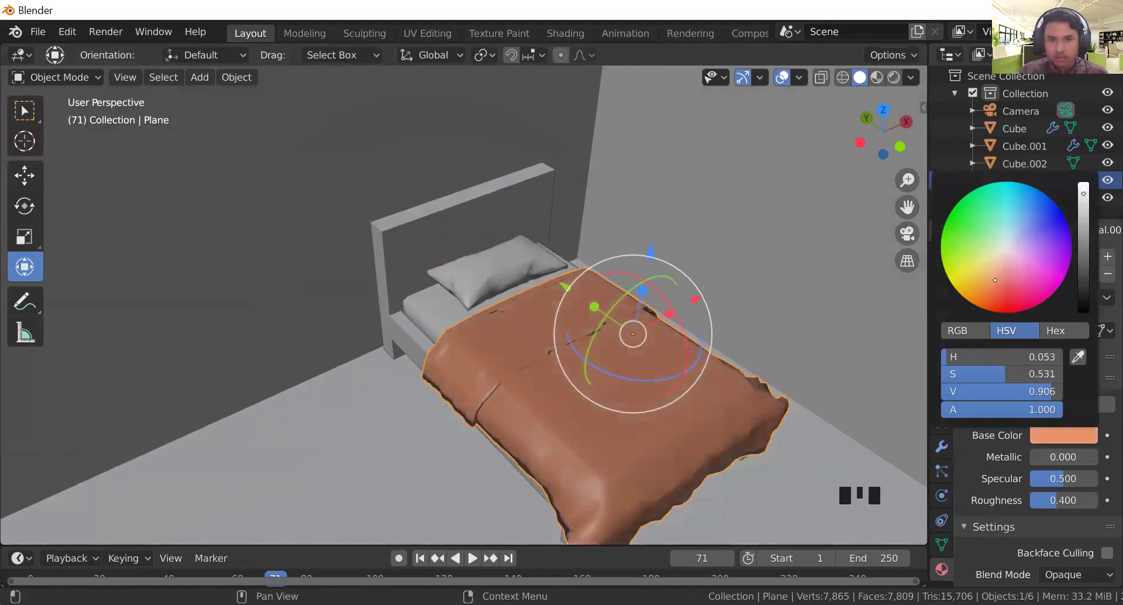
left_click_drag(995, 280, 1002, 281)
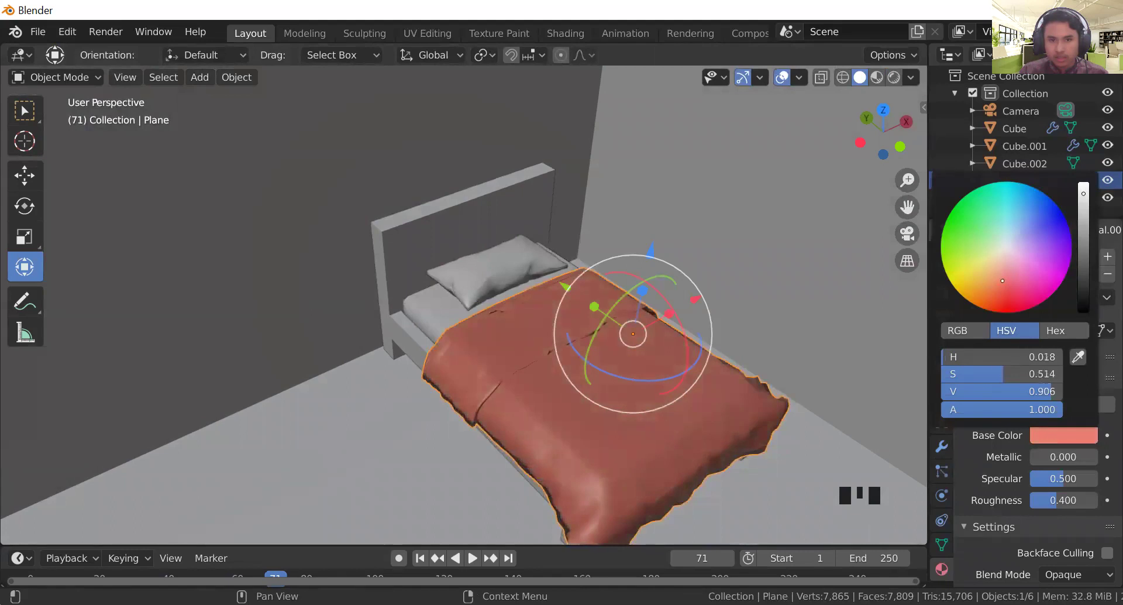
Step: Select the bed frame and change the base colour of its node-based material to bright pink
left_click(417, 212)
left_click(414, 222)
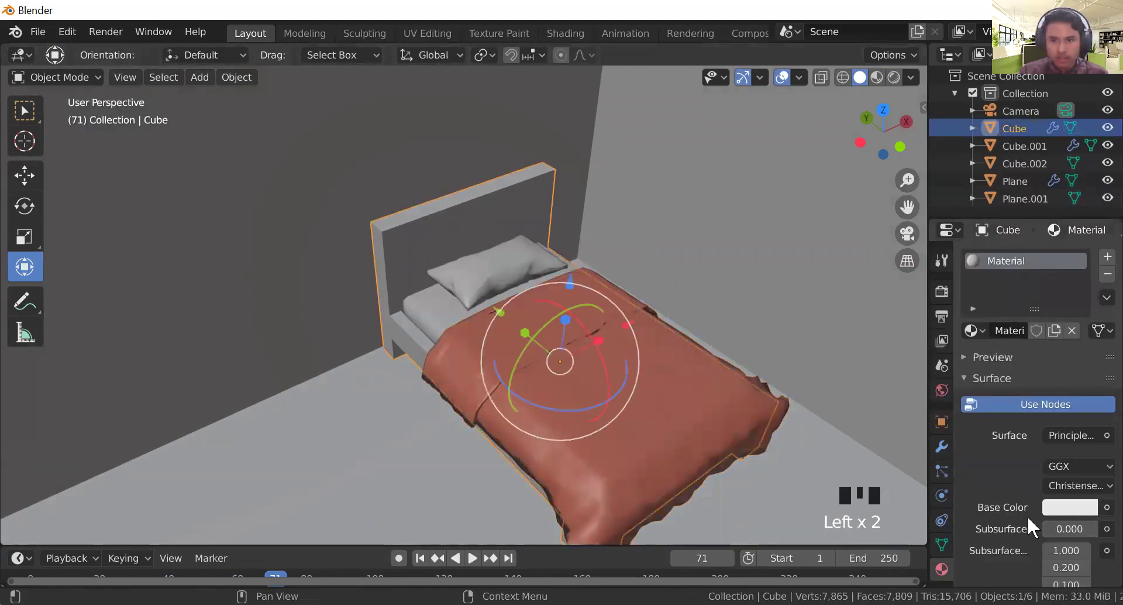
left_click(1062, 507)
left_click_drag(1006, 322, 985, 346)
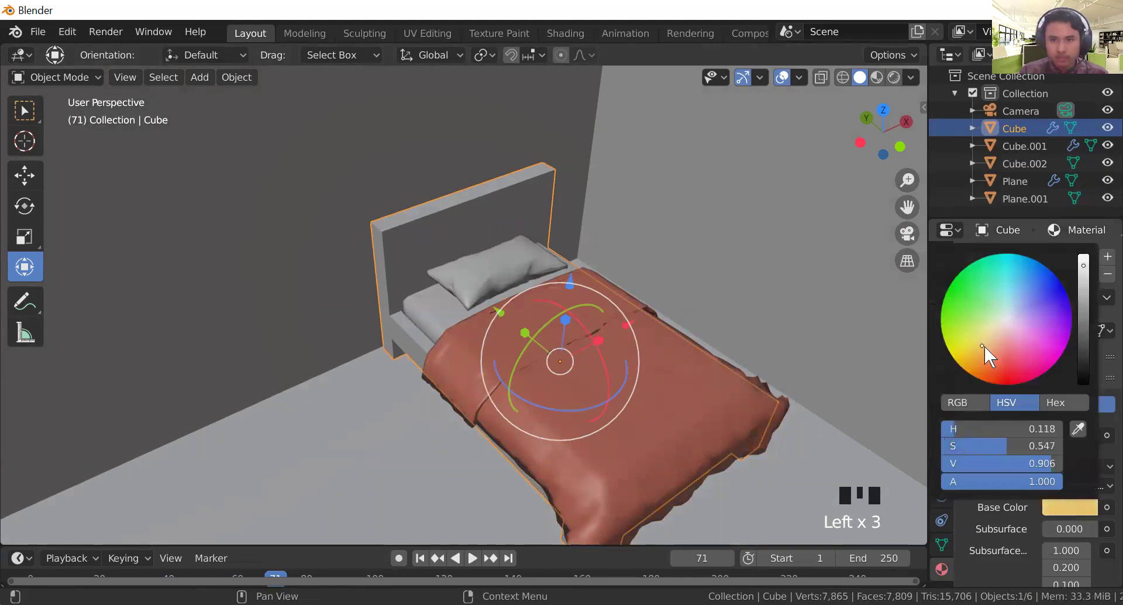
left_click(1039, 376)
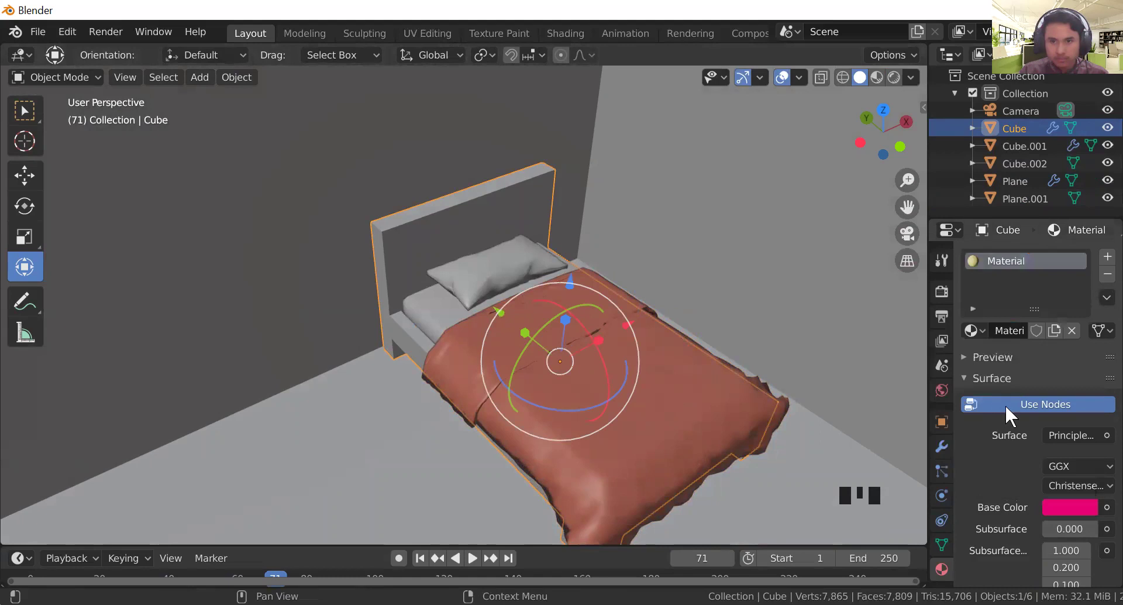
Step: Turn off node use for the bed frame's material and set its base colour to orange with H 0.072, S 0.638, V 0.906
left_click(1005, 405)
left_click(1042, 436)
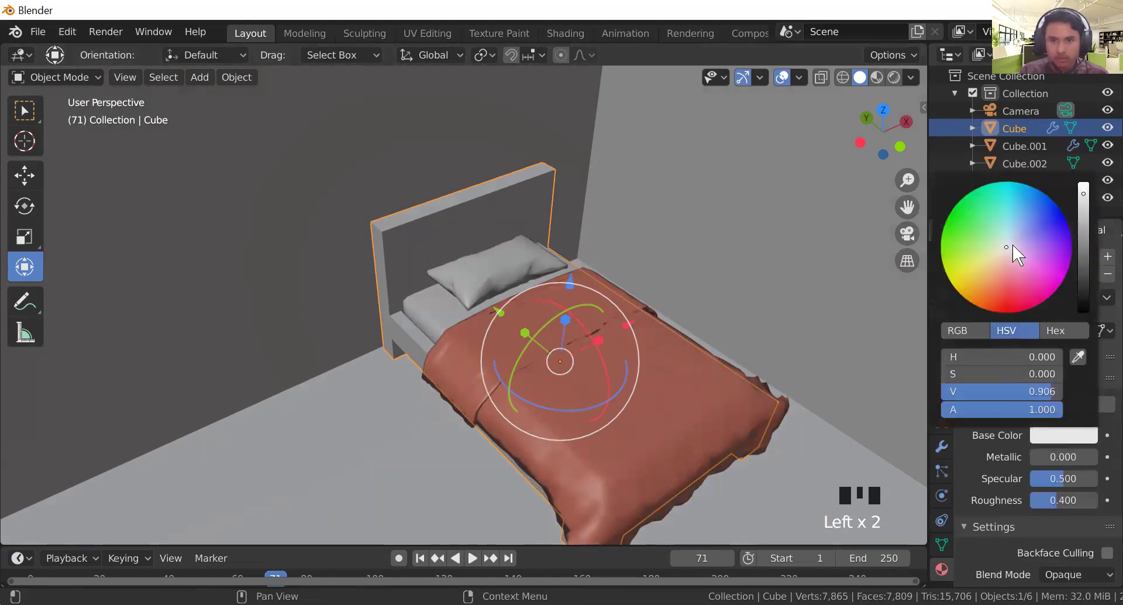
left_click_drag(1006, 249, 985, 283)
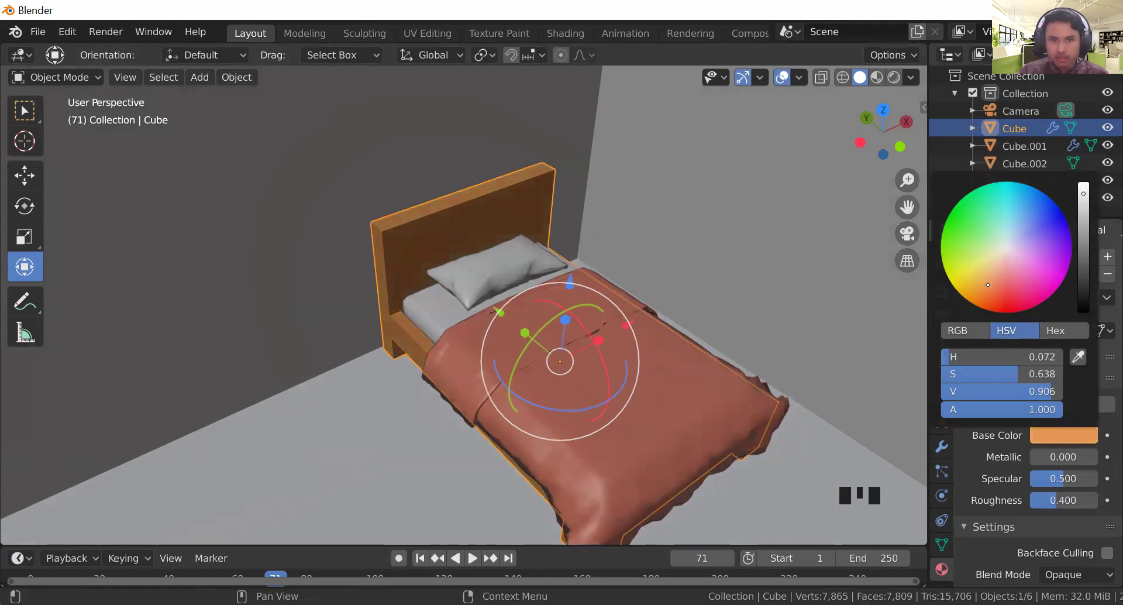
Step: Select the mattress, create a new material for it and set its base colour to pure white
left_click(865, 353)
mouse_move(865, 353)
middle_mouse_down()
mouse_move(834, 310)
mouse_move(846, 350)
middle_mouse_up()
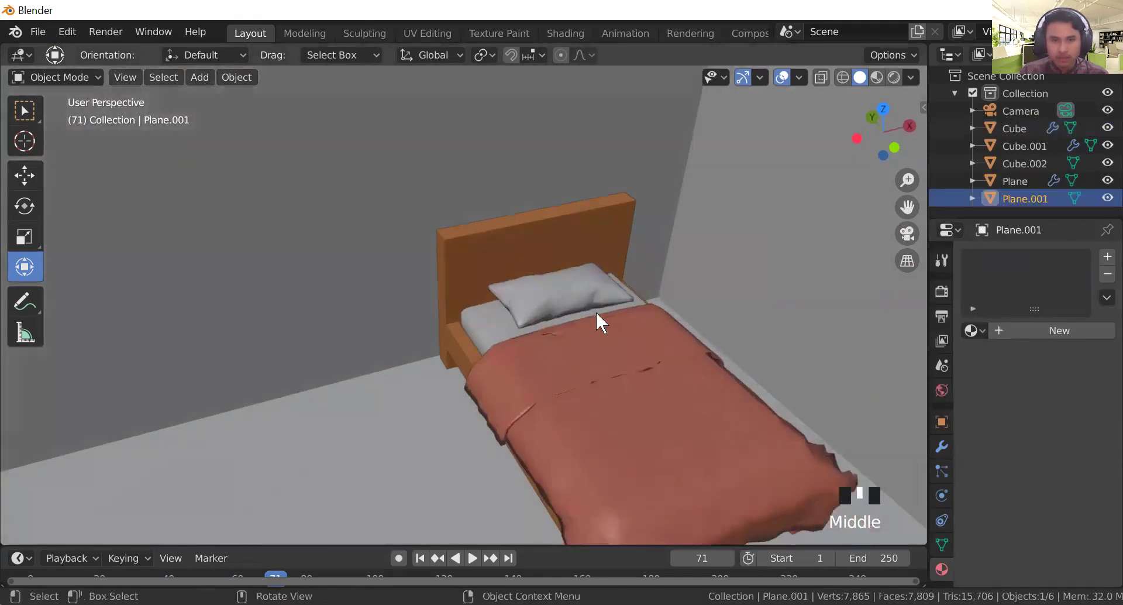
left_click(494, 320)
left_click(1056, 328)
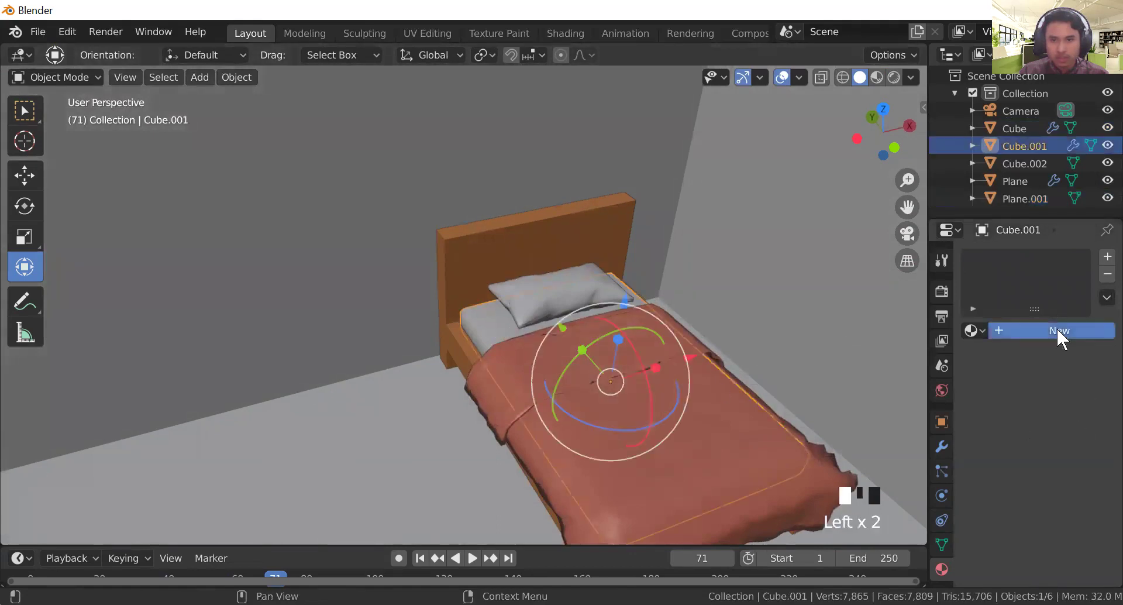
left_click(1069, 507)
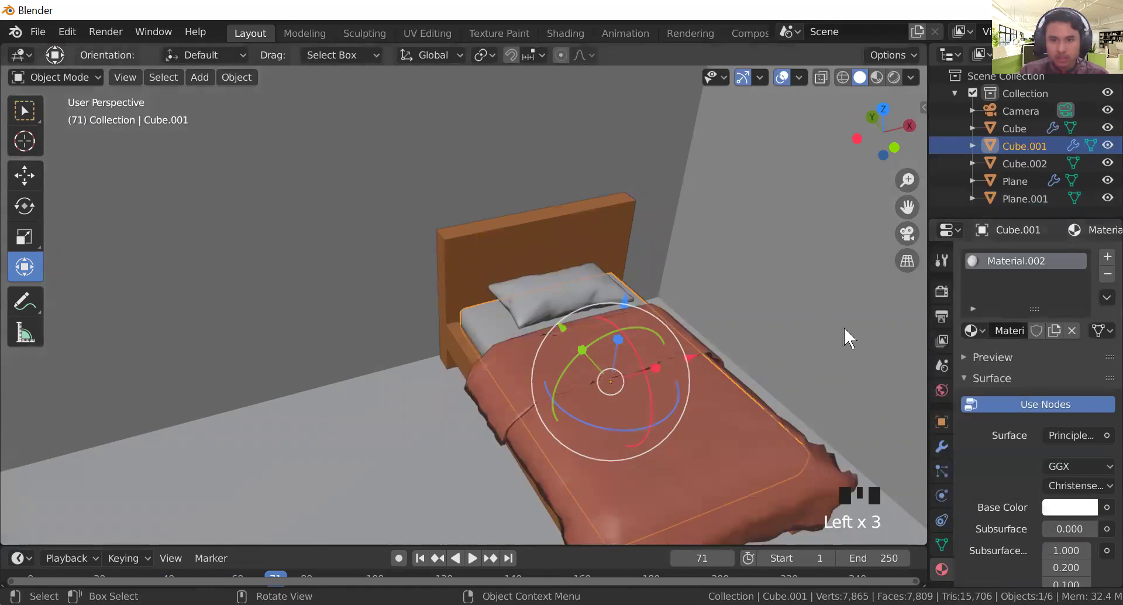
left_click(841, 343)
middle_click_drag(841, 342, 640, 315)
Step: Select the pillow, create a new material for it and sample the blanket's colour as its base colour
left_click(616, 333)
left_click(1062, 332)
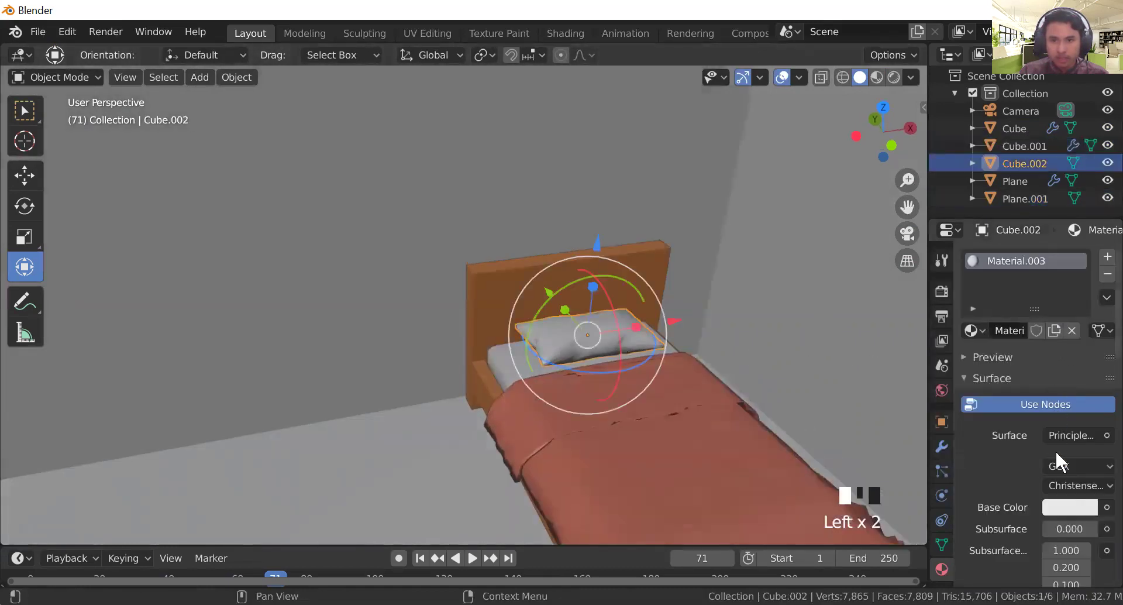
left_click(1069, 508)
left_click(1062, 403)
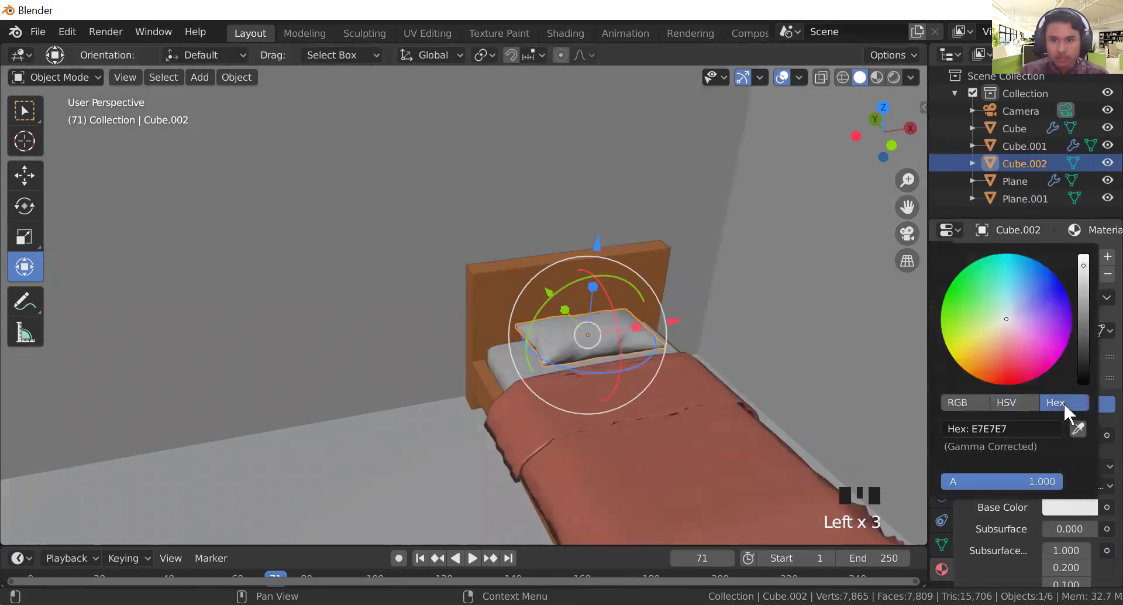
left_click(1077, 427)
left_click(683, 472)
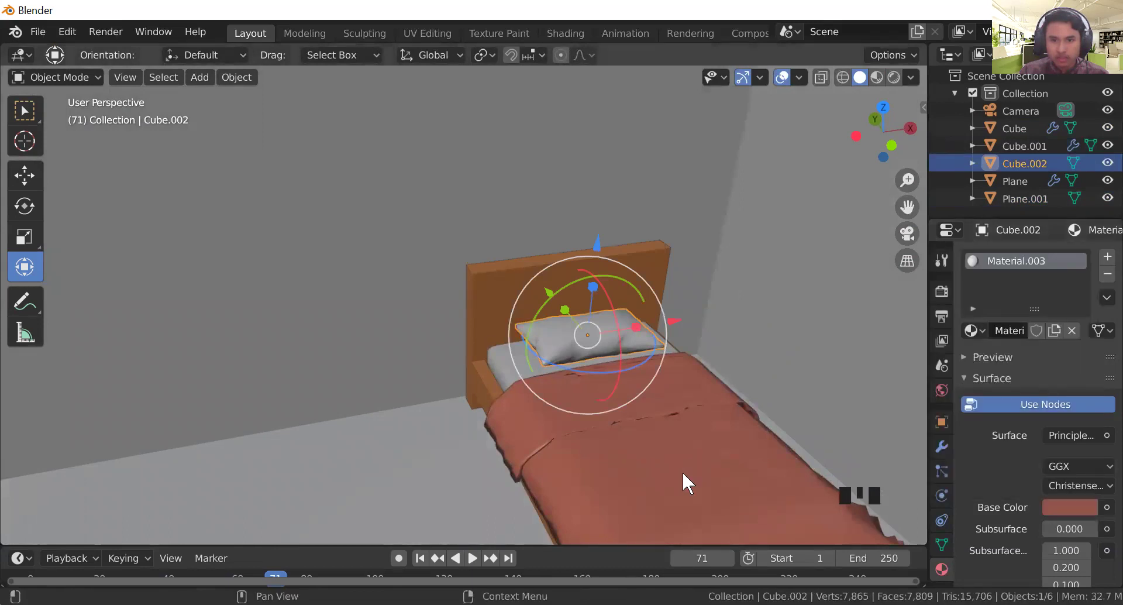
Step: Turn off node use for the pillow's material and sample the blanket's colour as its base colour
left_click(1054, 402)
left_click(1061, 436)
left_click(1079, 365)
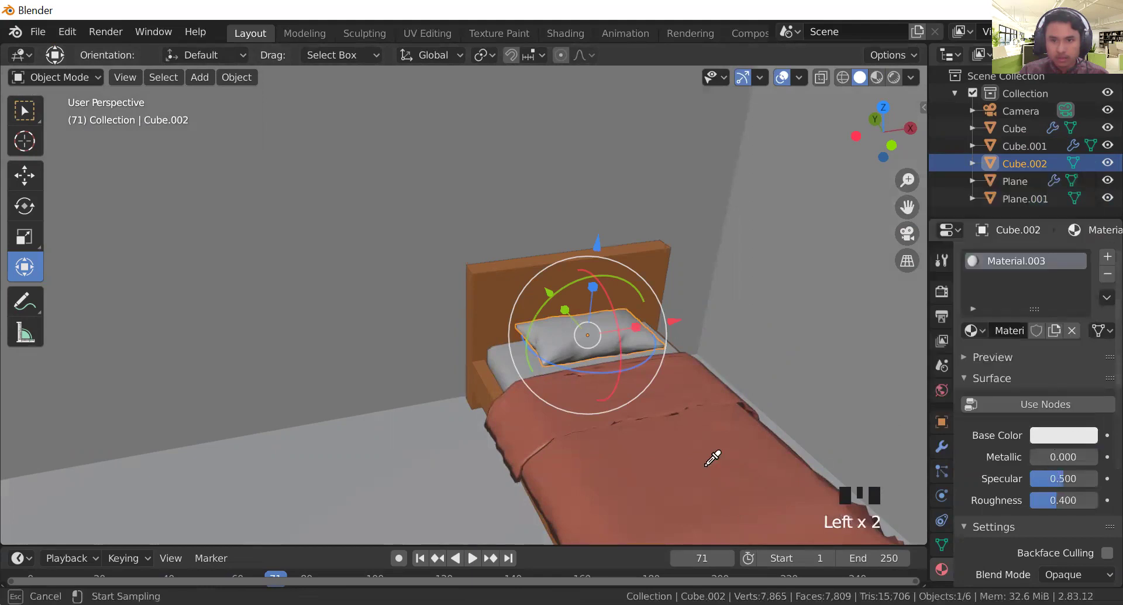
left_click(707, 477)
left_click(604, 325)
left_click(589, 325)
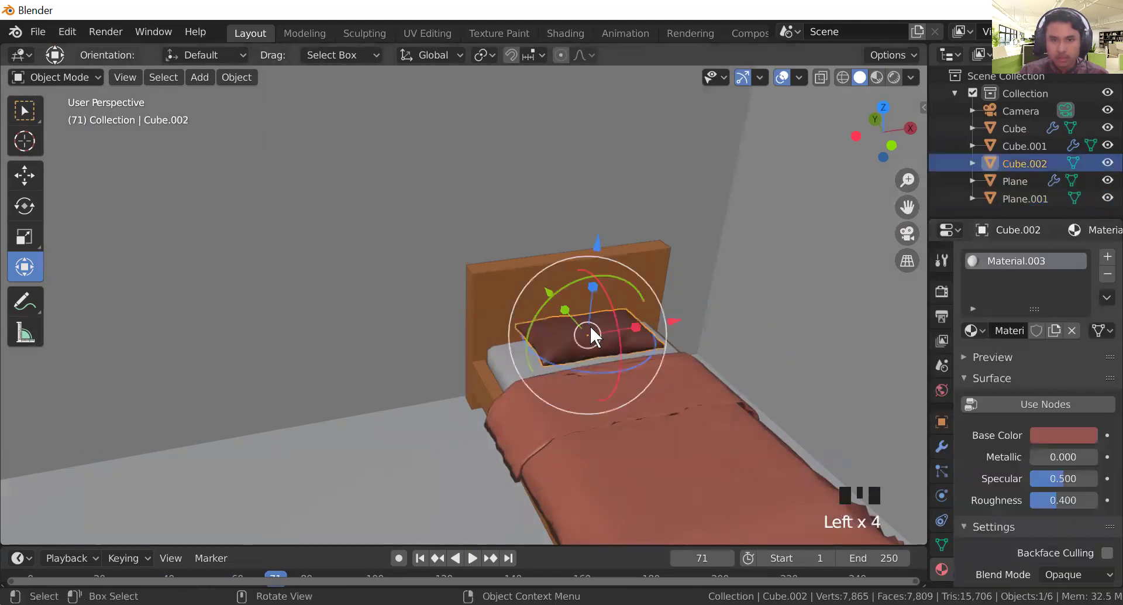
Step: Brighten the pillow material's base colour to hex CF7A69
left_click(1047, 433)
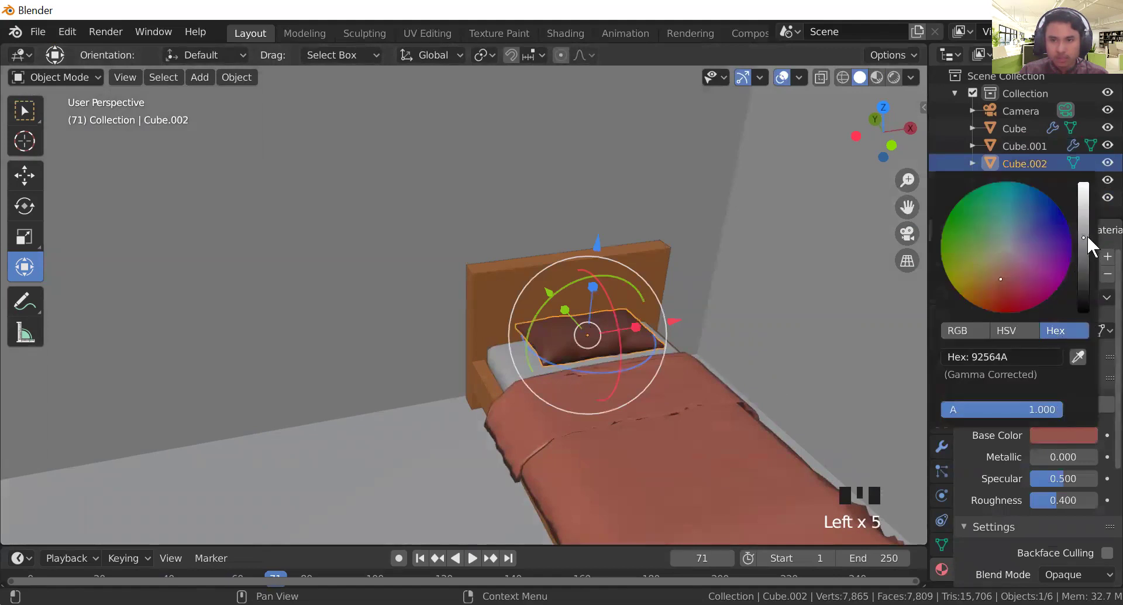
left_click_drag(1085, 236, 1084, 206)
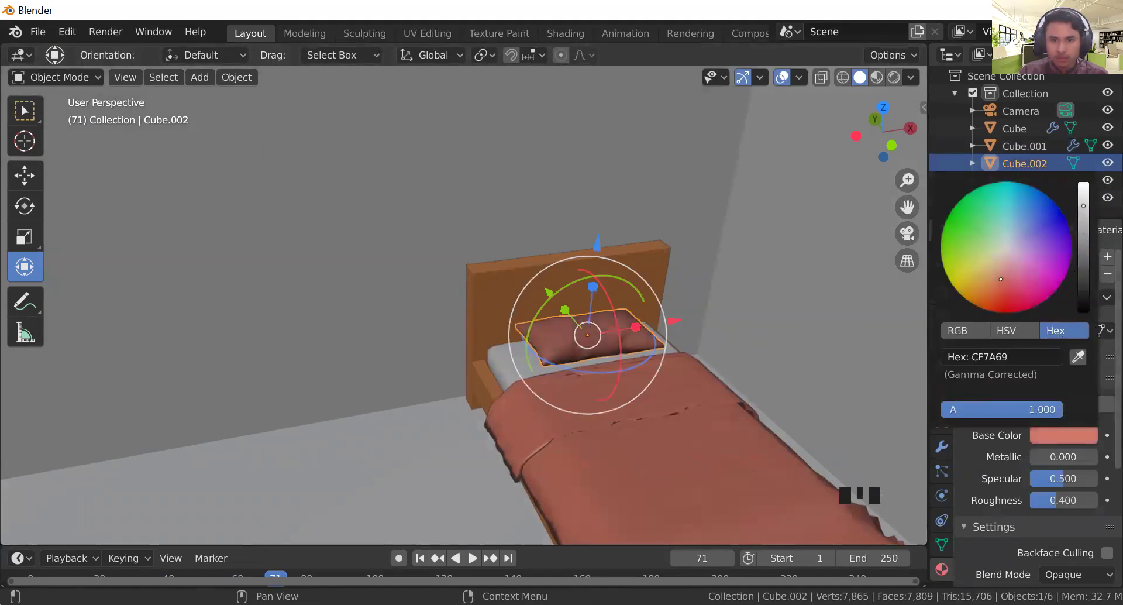
left_click(752, 329)
mouse_move(758, 336)
middle_mouse_down()
mouse_move(728, 304)
mouse_move(706, 331)
mouse_move(771, 367)
mouse_move(805, 315)
mouse_move(755, 342)
middle_mouse_up()
mouse_move(697, 272)
middle_mouse_down()
mouse_move(693, 289)
mouse_move(699, 279)
middle_mouse_up()
Step: Add a horizontal loop cut across the bed frame's headboard, slid about 0.64 toward its upper edge
left_click(720, 391)
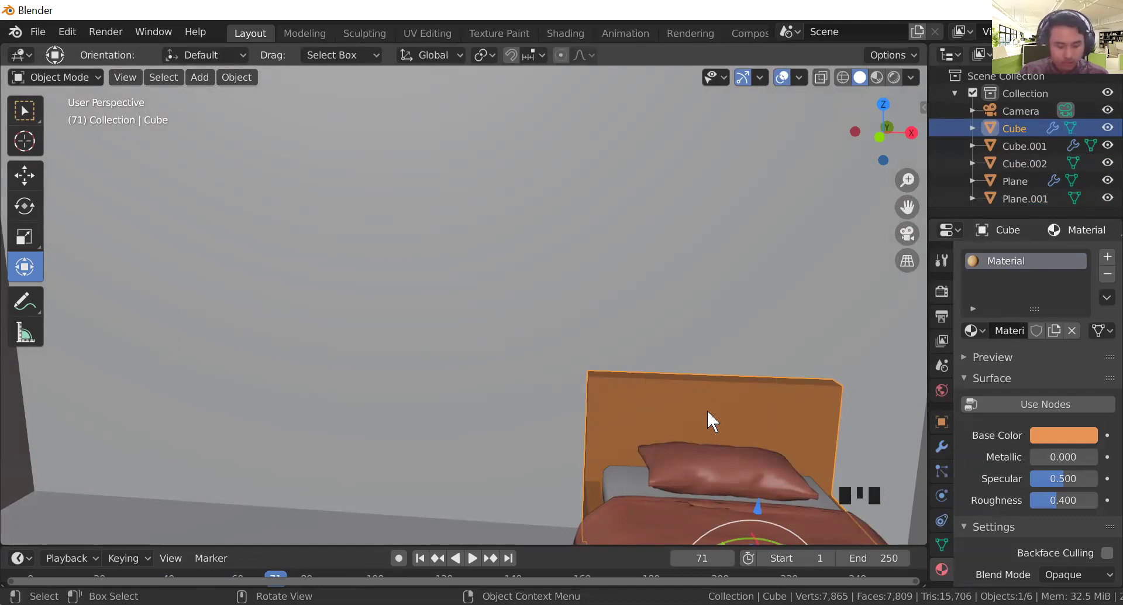
key("Tab")
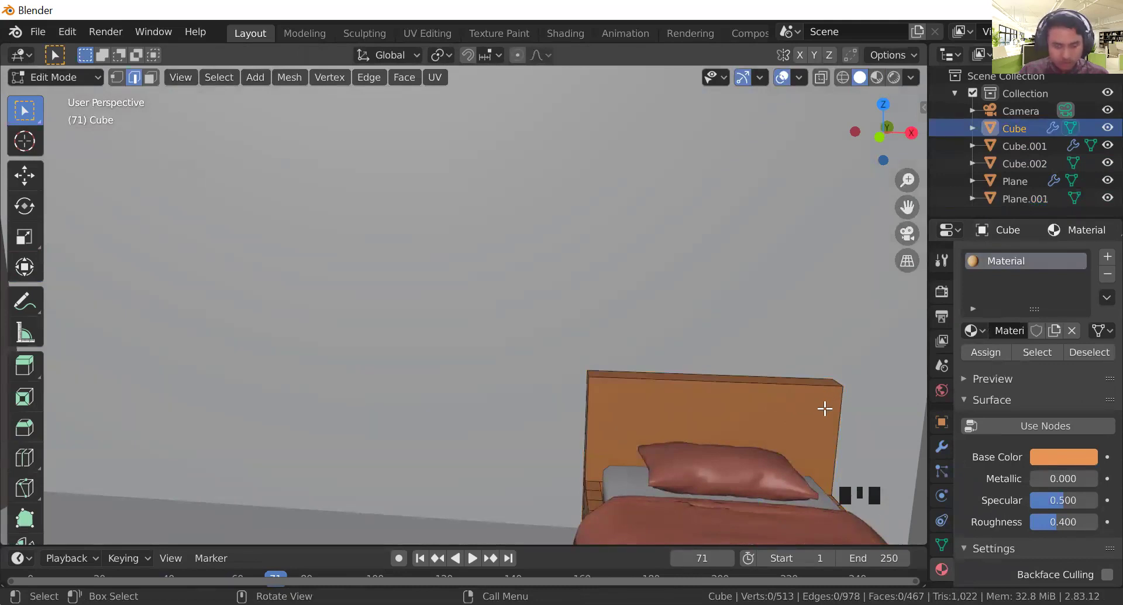
double_click(790, 409)
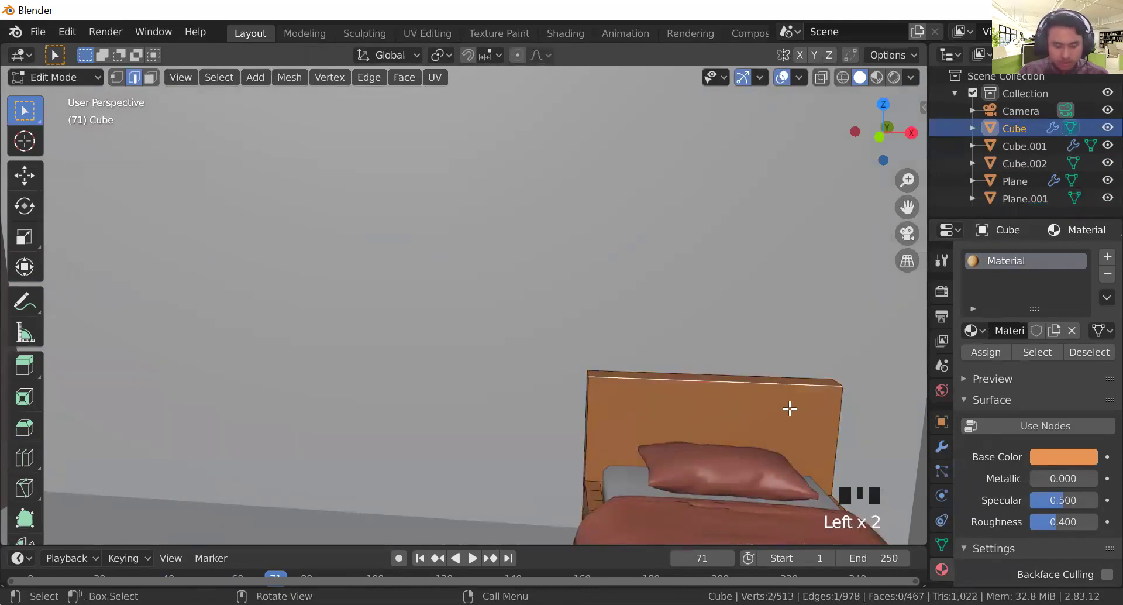
key("a")
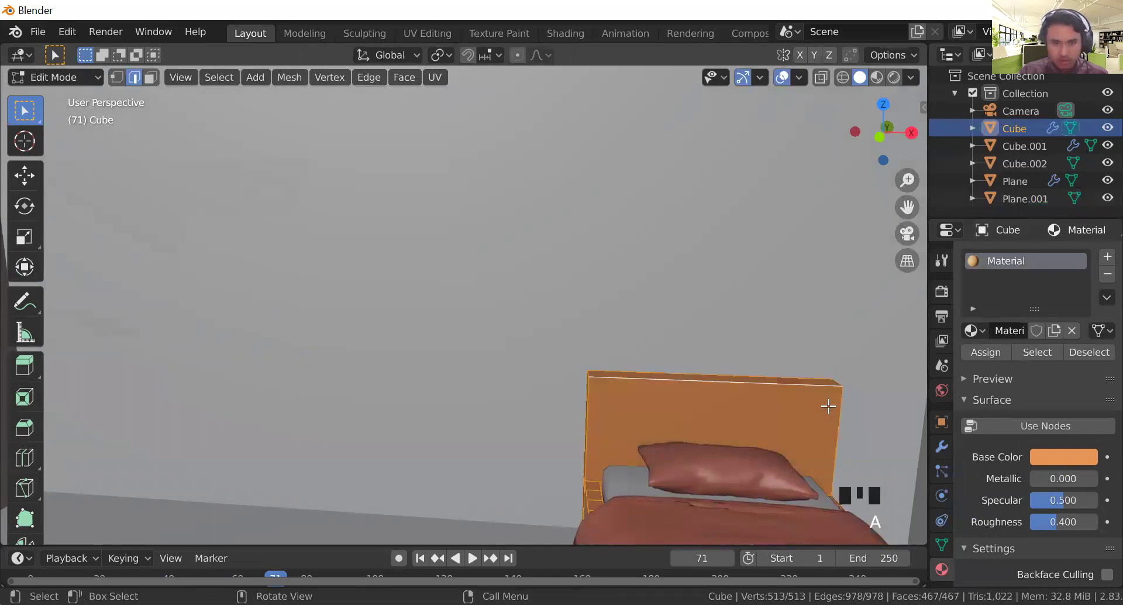
key("ctrl+r")
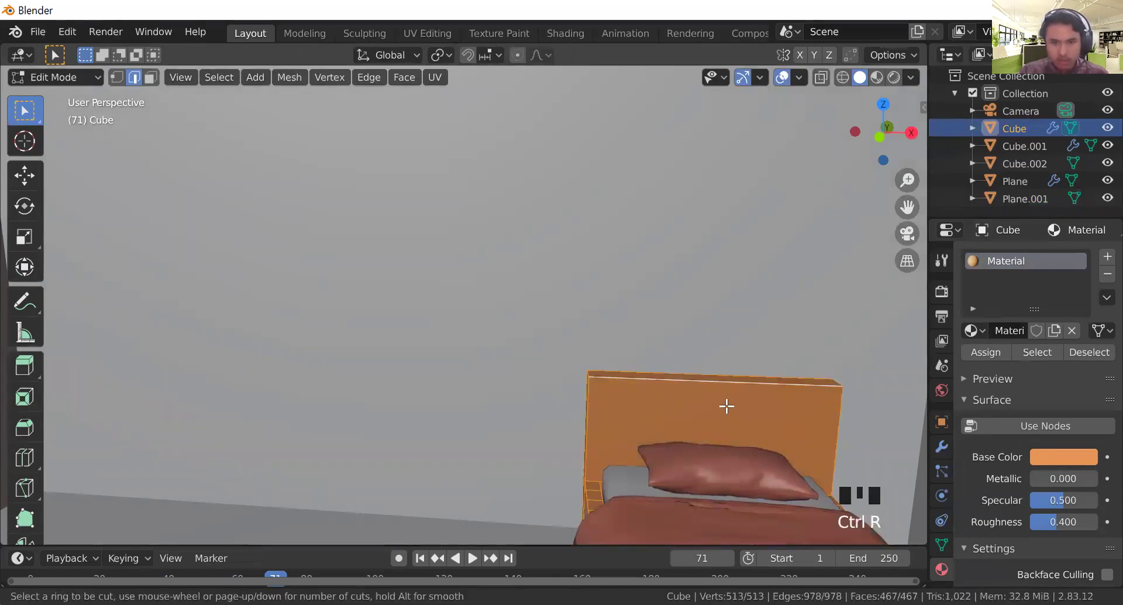
left_click(841, 412)
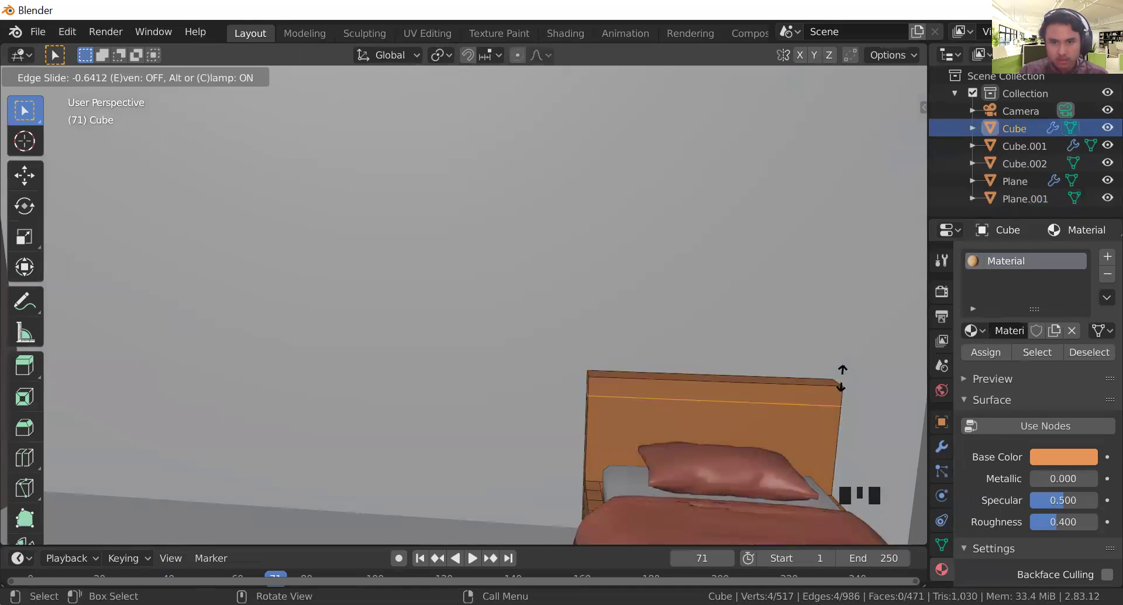
left_click(841, 380)
Step: Select the short corner edge at the headboard's upper end on the +X side and hide the floor-and-walls object
left_click(849, 375)
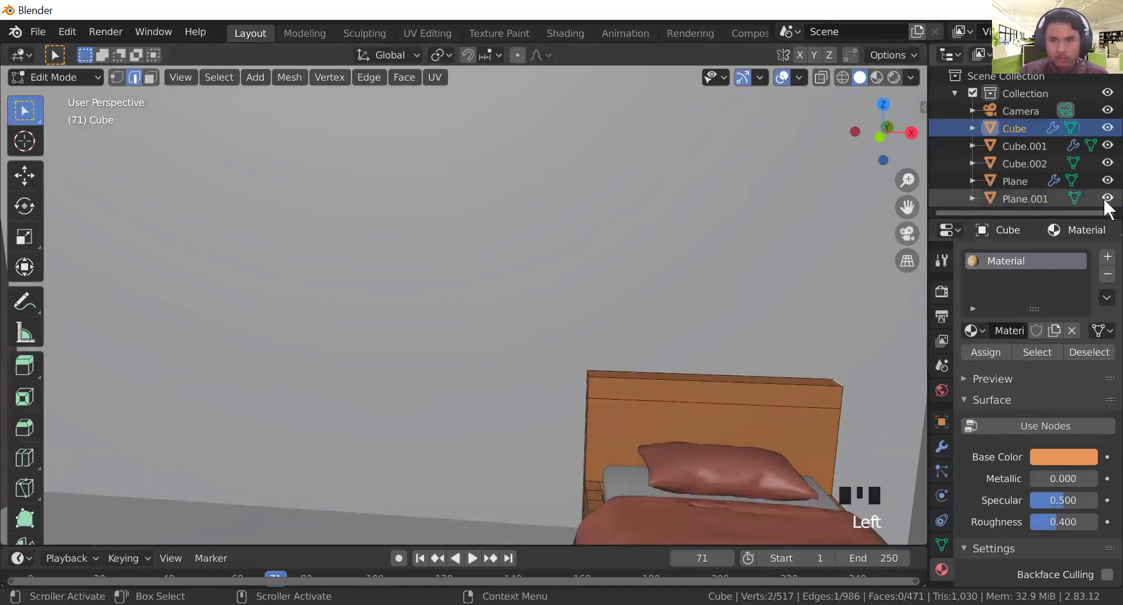
left_click(1108, 198)
left_click(881, 138)
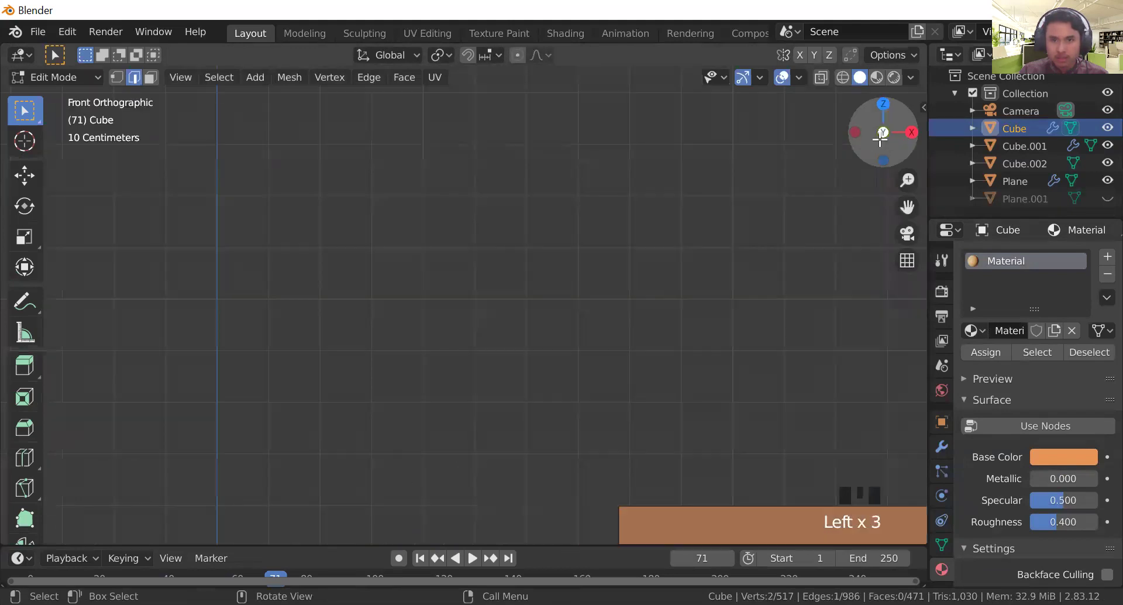
scroll(840, 327, "down", 4)
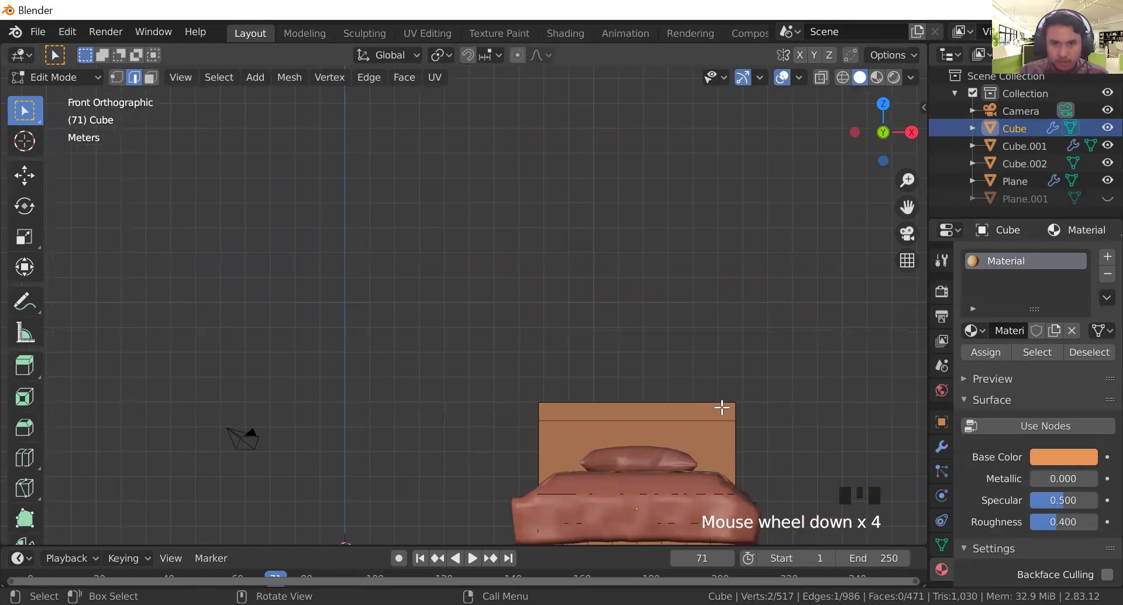
middle_click_drag(759, 411, 668, 250)
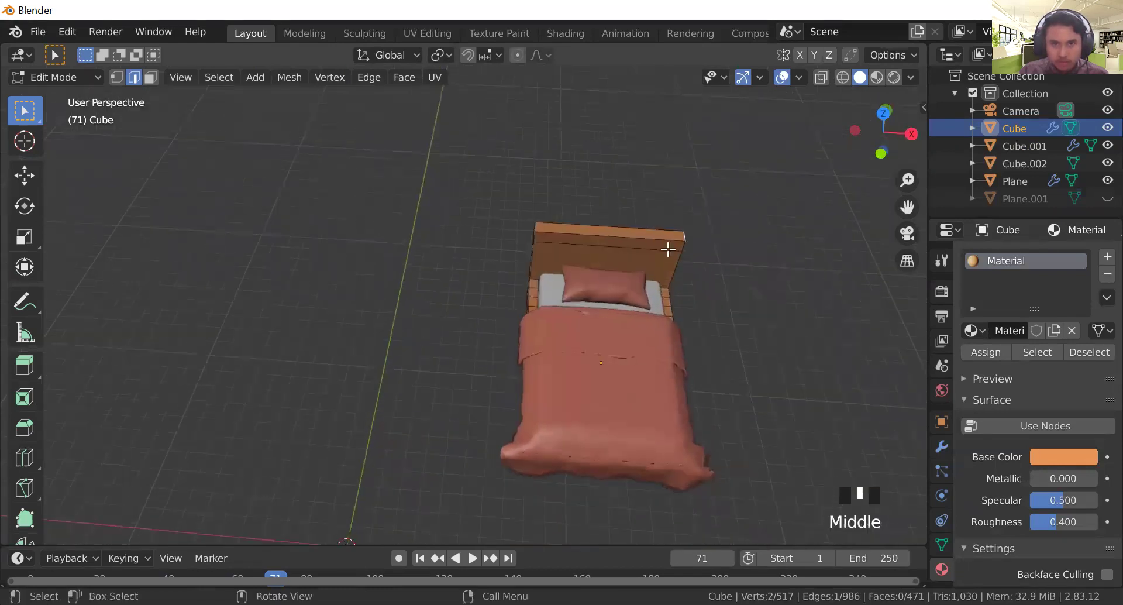
scroll(752, 256, "up", 3)
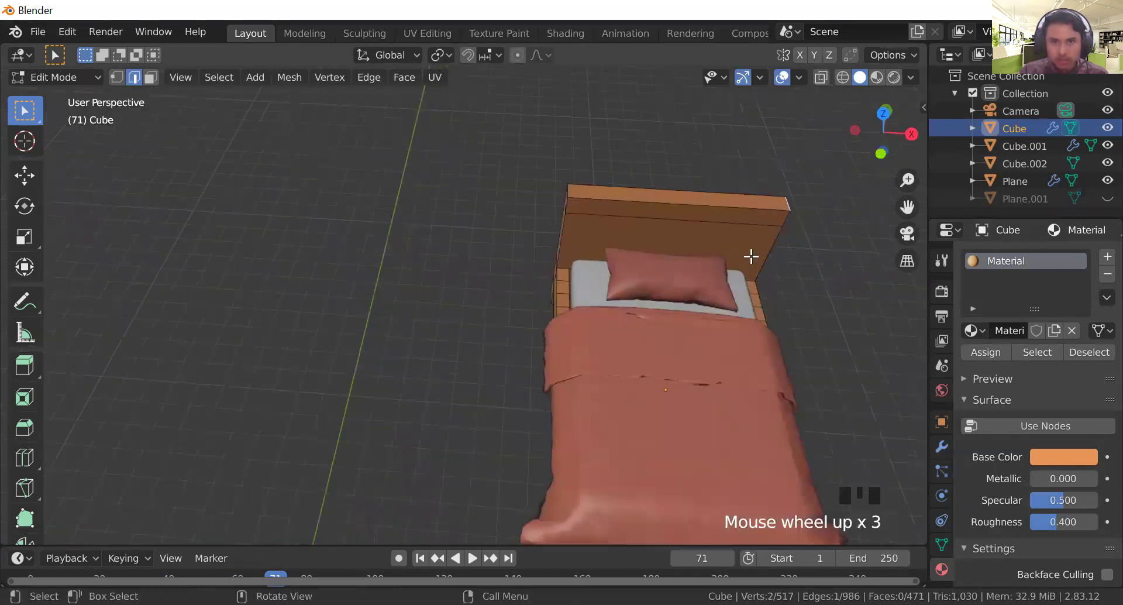
middle_click_drag(792, 260, 588, 362, "shift")
scroll(729, 276, "up", 3)
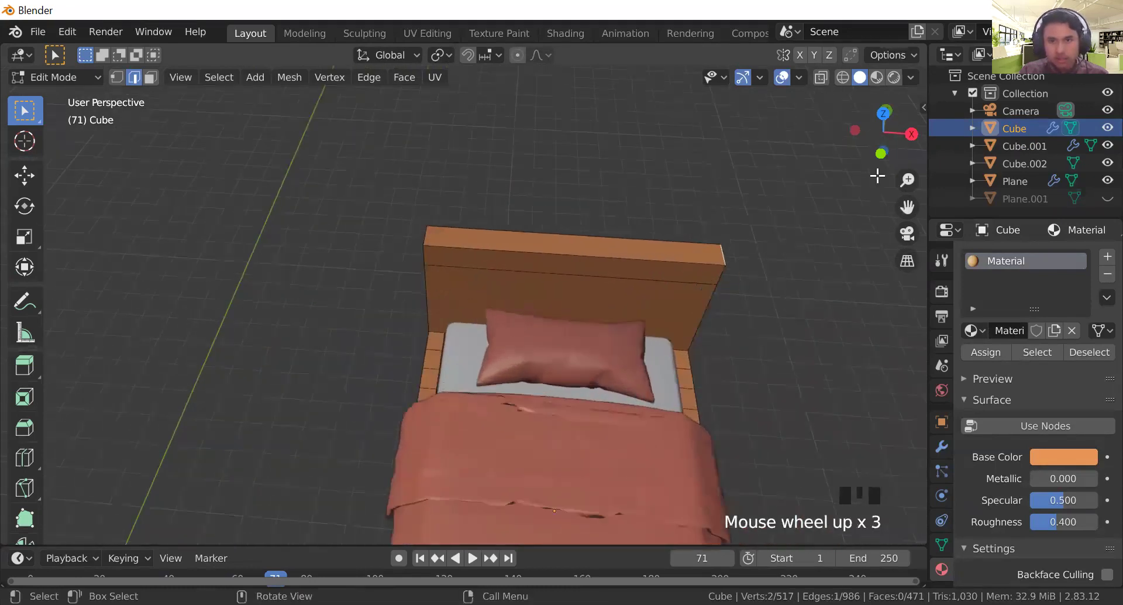
left_click(881, 155)
scroll(805, 334, "down", 8)
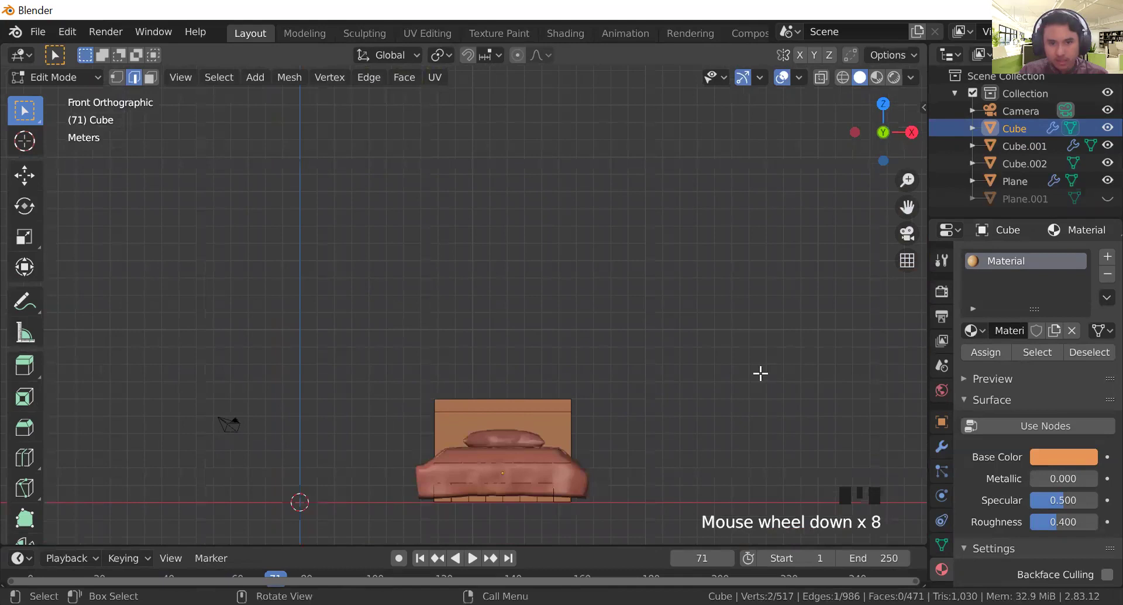
scroll(591, 409, "up", 3)
middle_click_drag(642, 449, 687, 273)
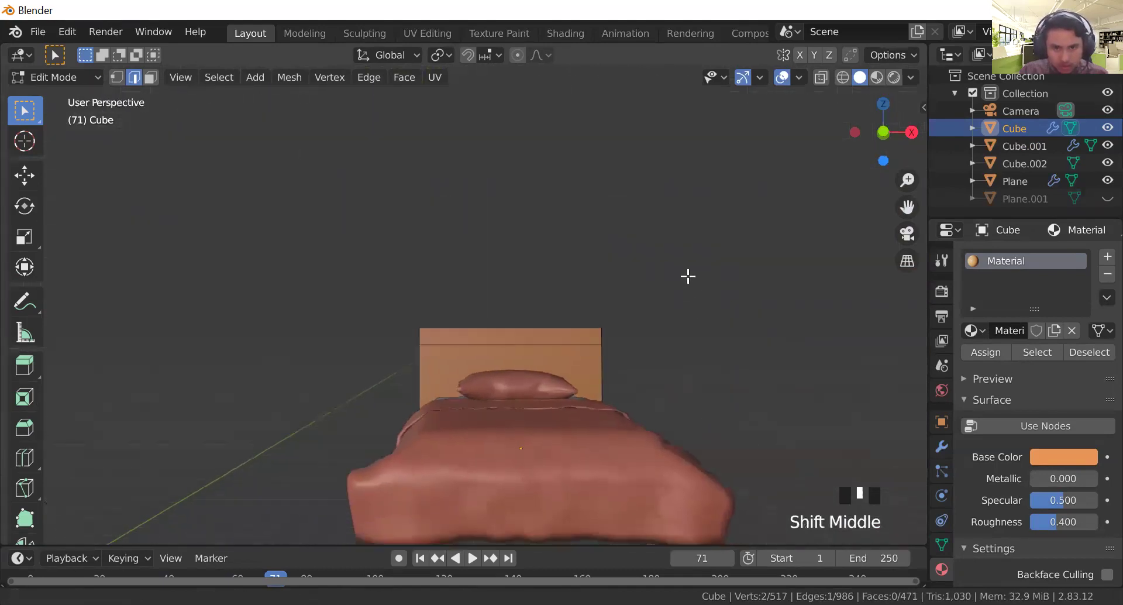
Step: Move the selected upper corner edge of the headboard about -0.725 m along X to slant that corner
key("g")
left_click(669, 312)
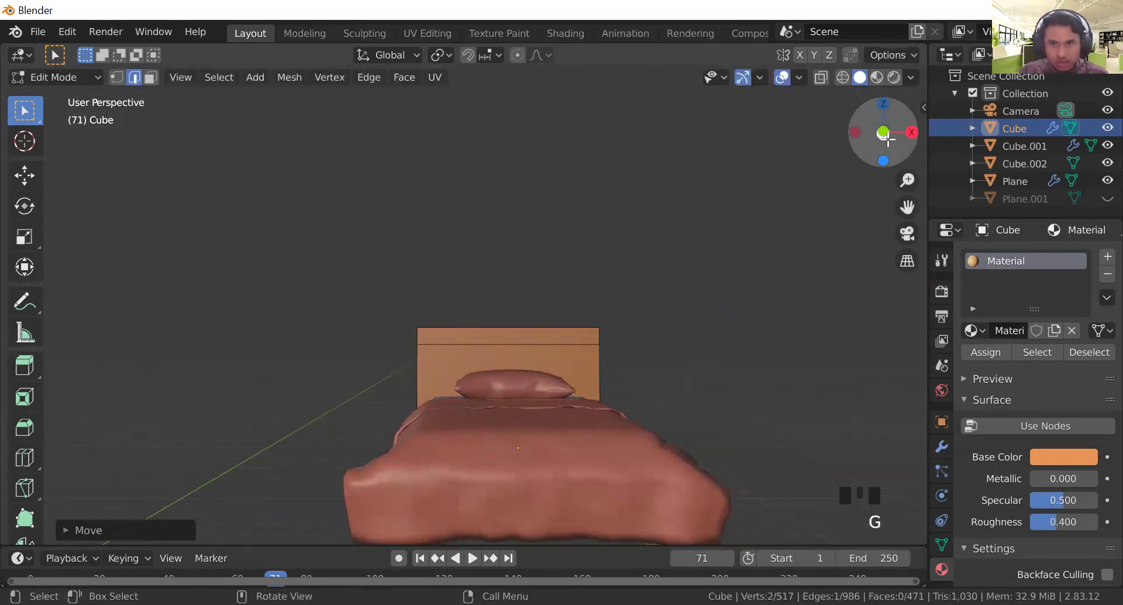
left_click(883, 131)
left_click(883, 131)
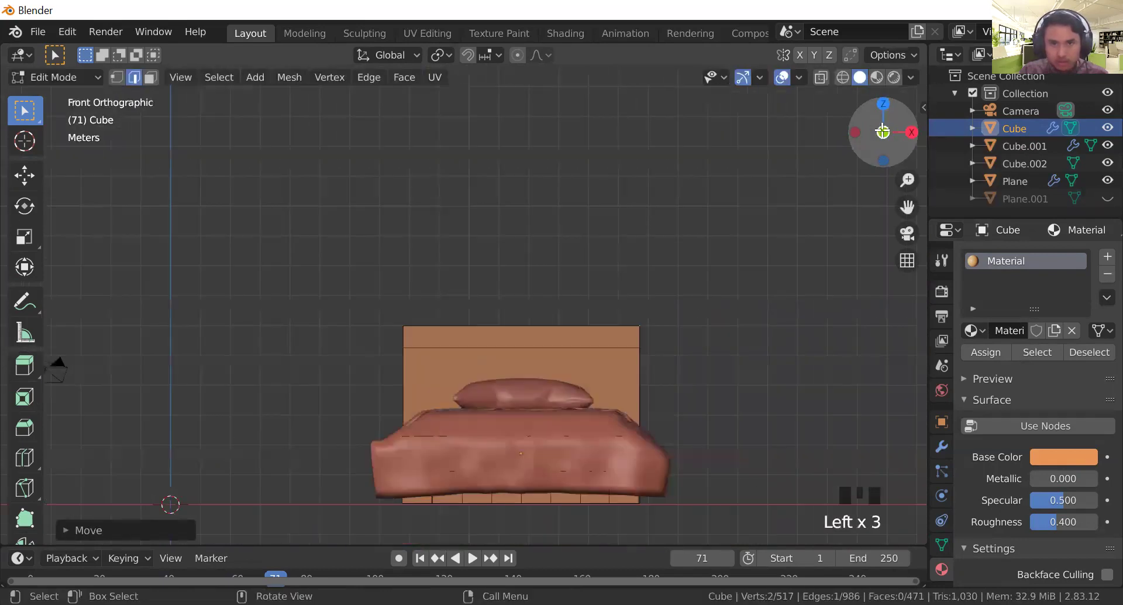
left_click(883, 131)
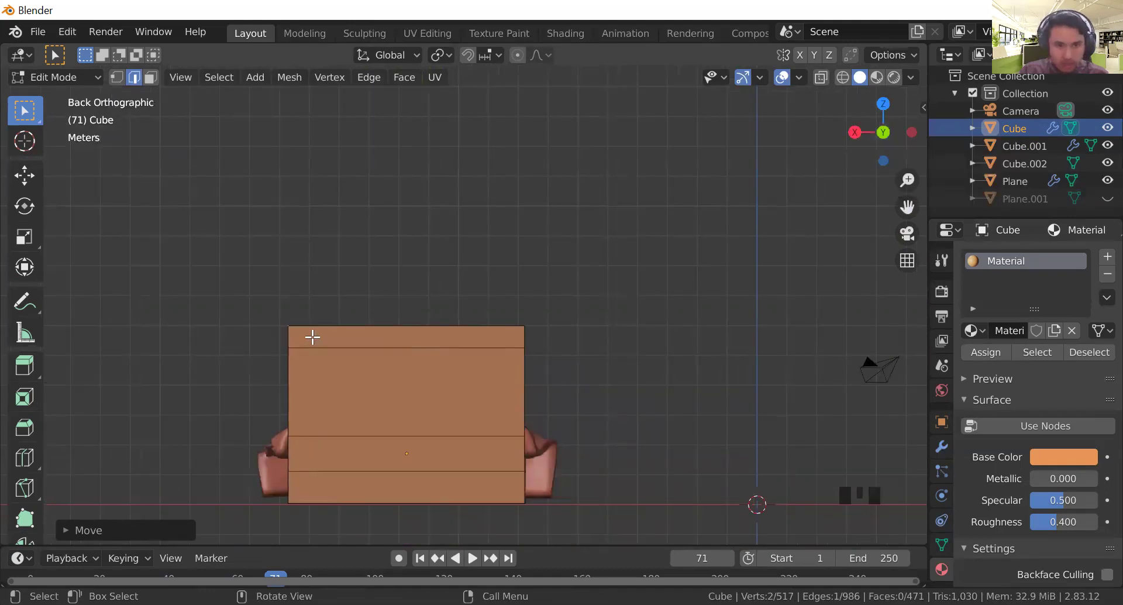
key("g")
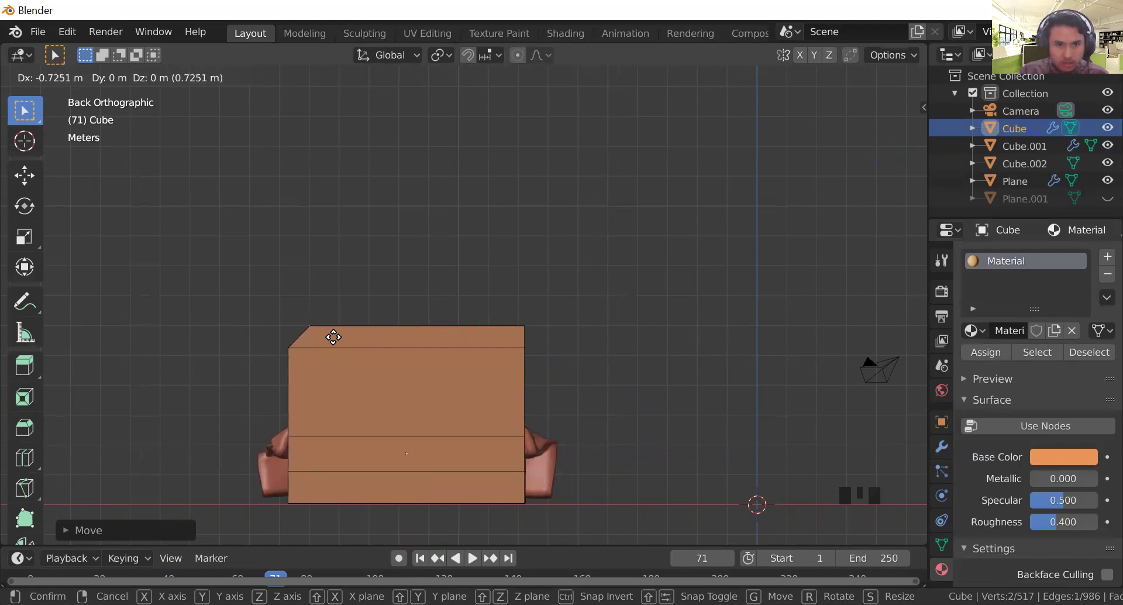
key("x")
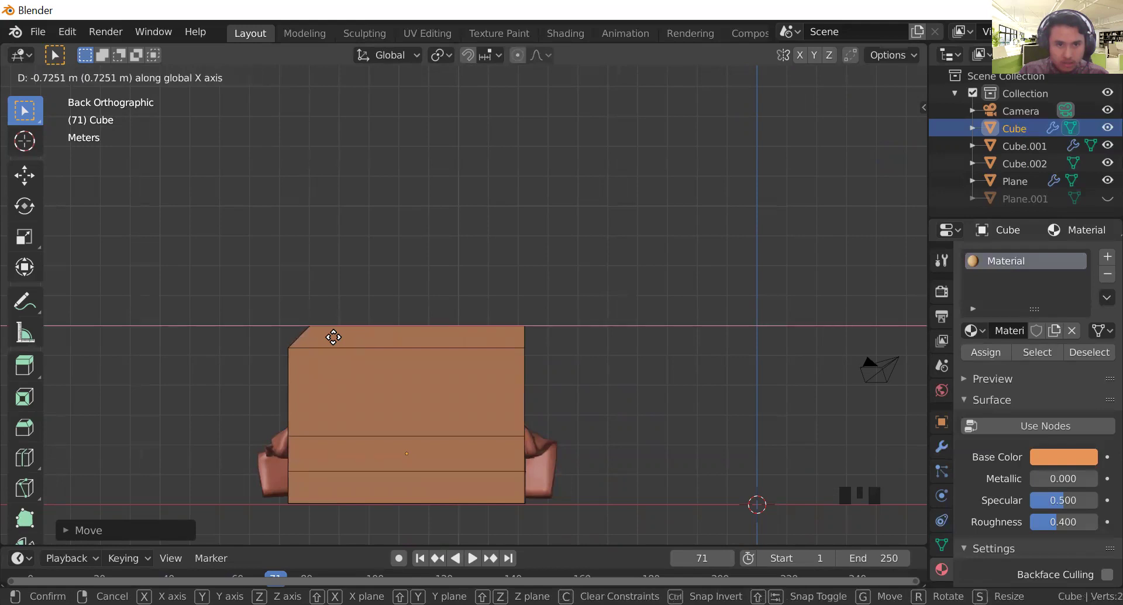
left_click(333, 337)
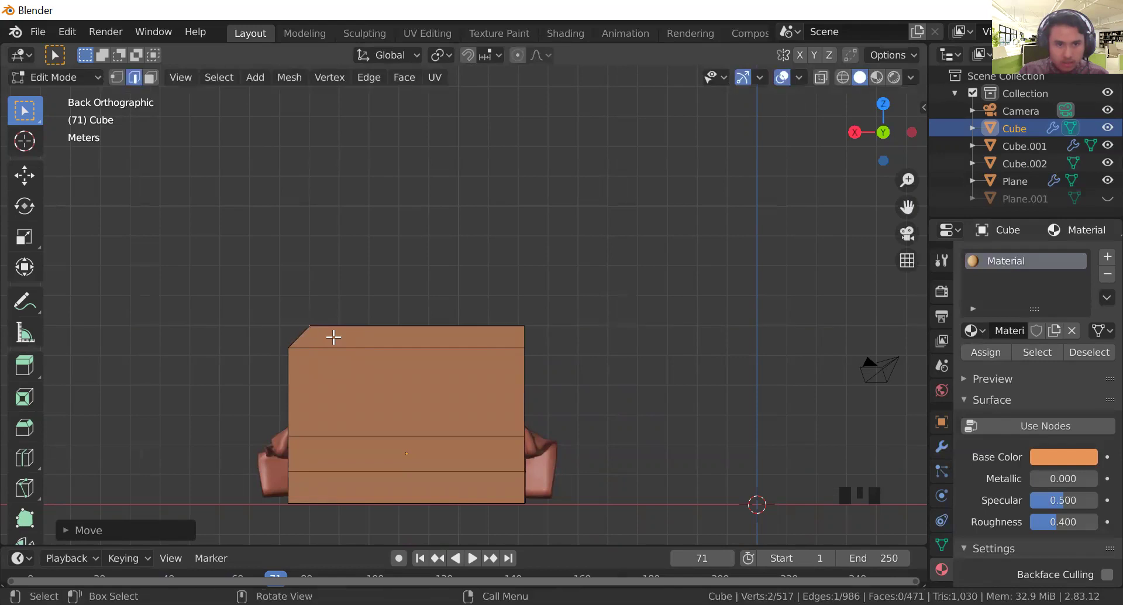
Step: Select the headboard's opposite upper corner edge and move it about 0.686 m along X to slant that corner
middle_click_drag(515, 334, 525, 406)
left_click(539, 481)
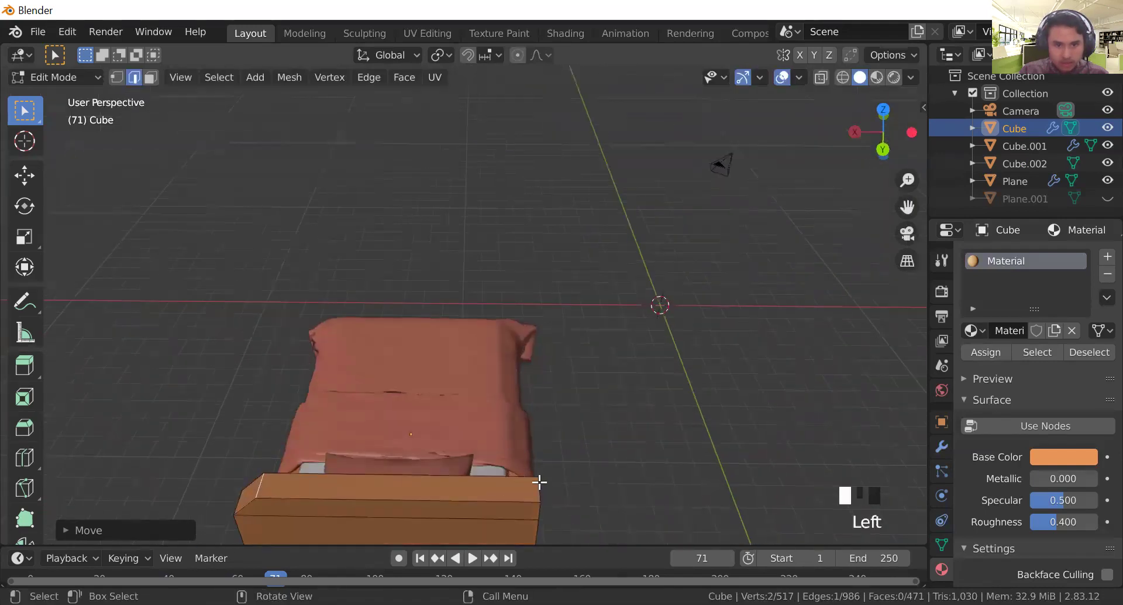
double_click(883, 148)
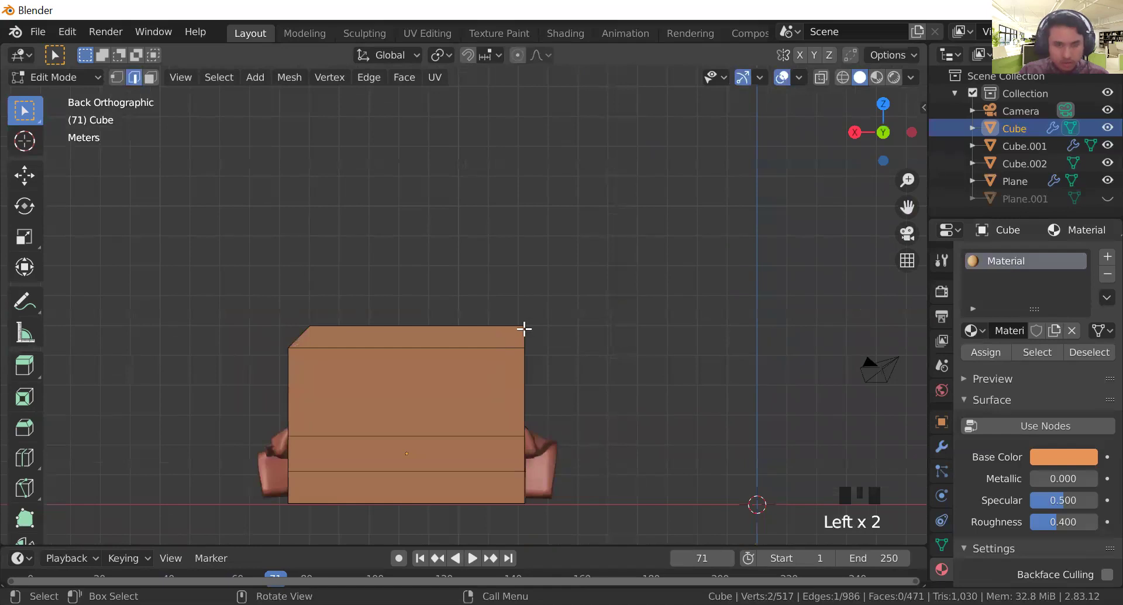
key("g")
key("x")
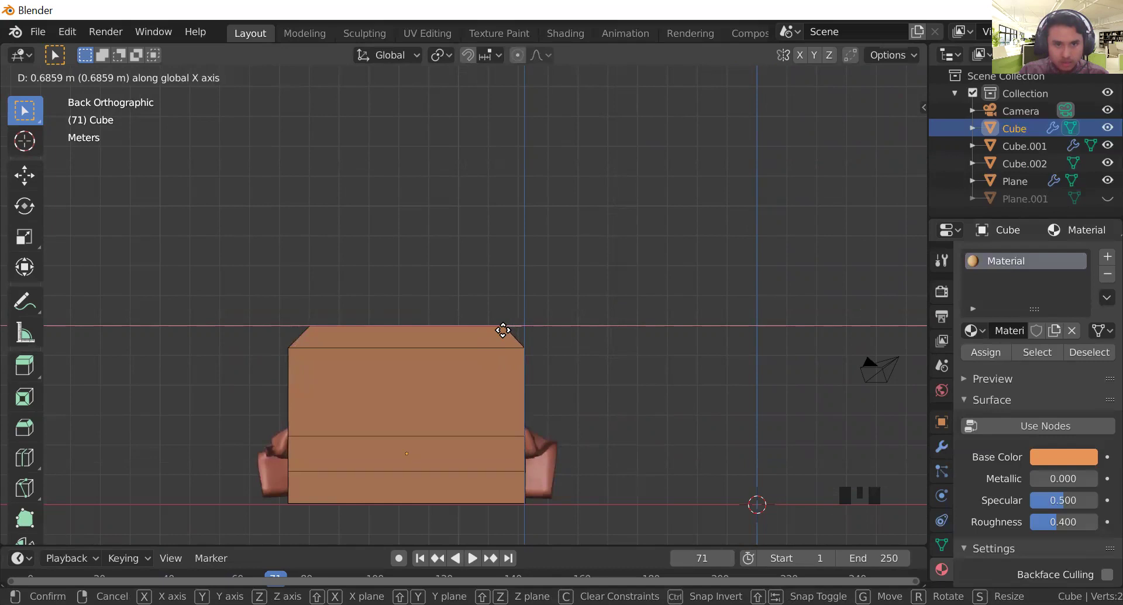
left_click(503, 331)
Step: Deselect the bed frame's geometry and unhide the floor-and-walls object
left_click(599, 346)
middle_click_drag(599, 345, 363, 357)
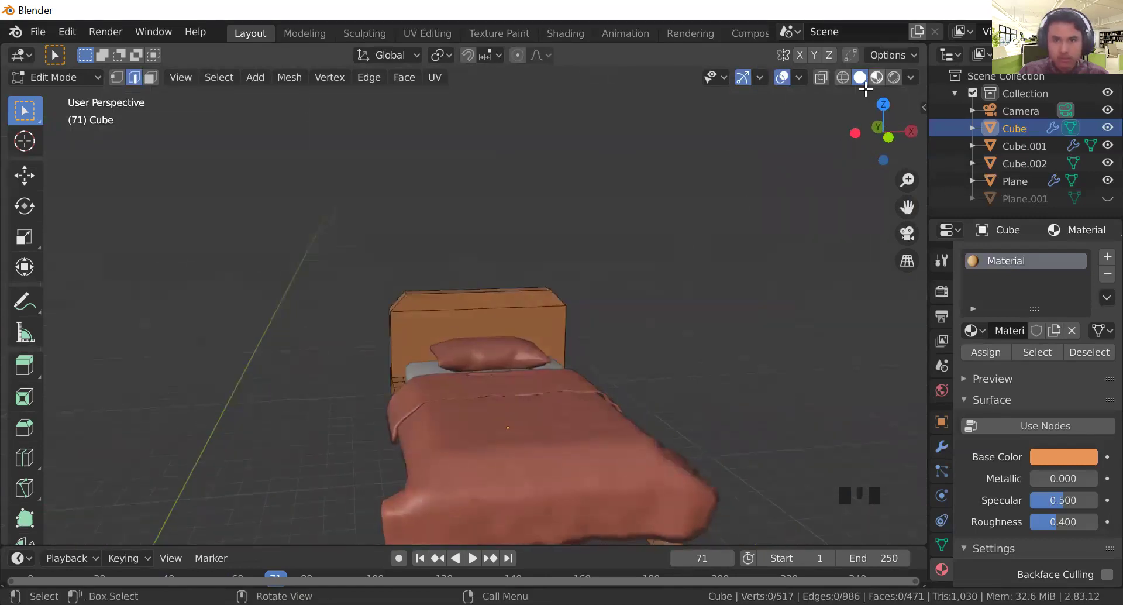
left_click(1109, 198)
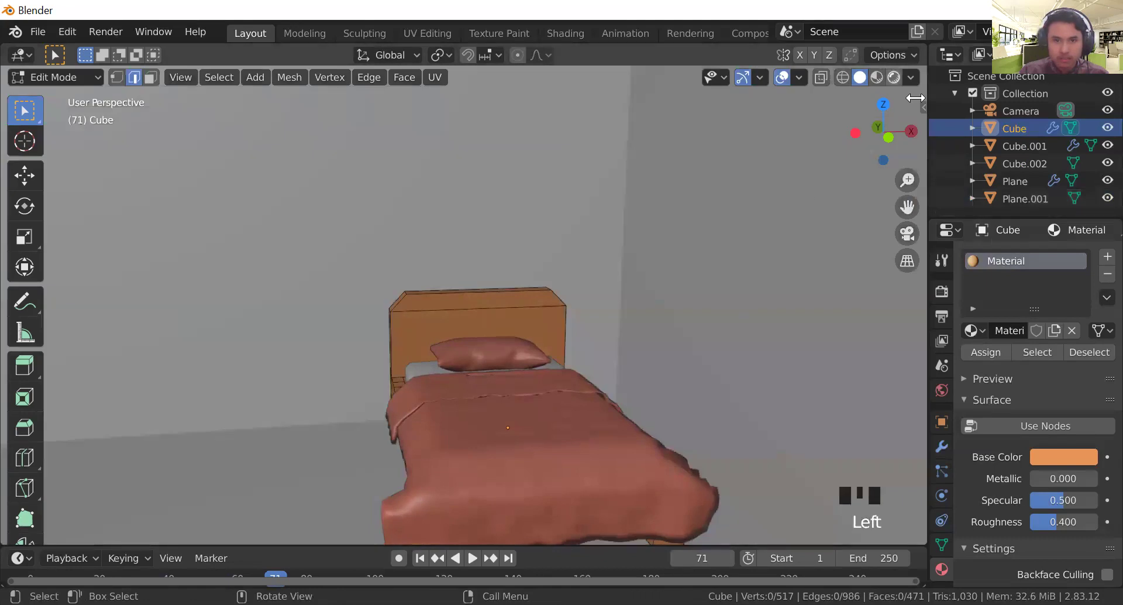
Step: View the bed in wireframe shading, return to solid shading and leave the bed frame's Edit Mode
left_click(895, 80)
left_click(896, 81)
left_click(843, 77)
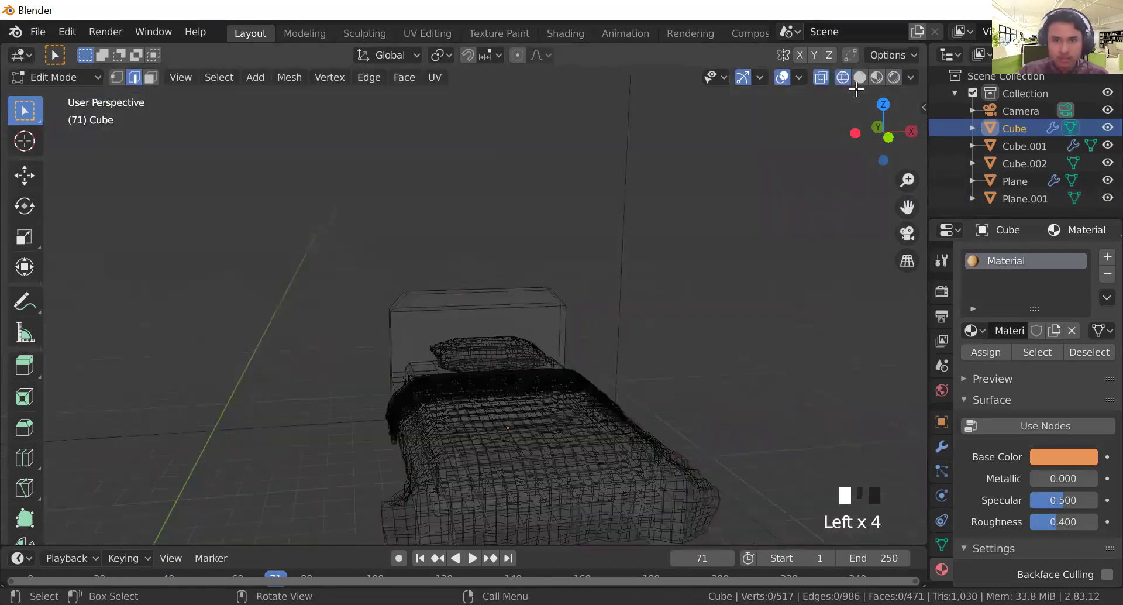
left_click(859, 79)
key("Tab")
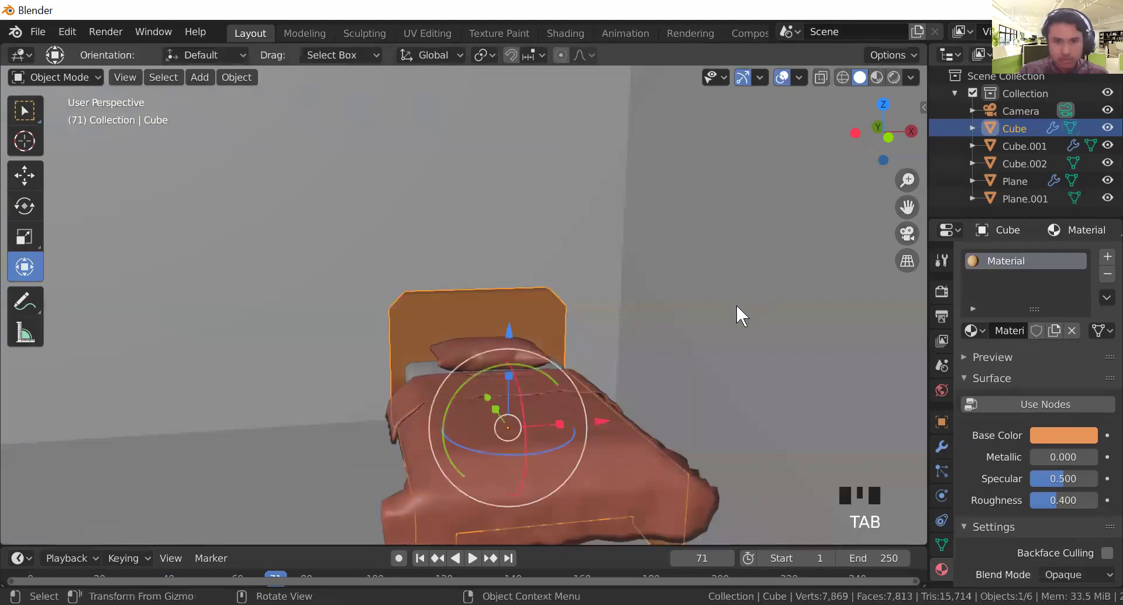
Step: Select the floor-and-walls object and give it a new material with nodes turned off
left_click(696, 351)
mouse_move(664, 381)
middle_mouse_down()
mouse_move(694, 339)
mouse_move(646, 388)
mouse_move(618, 385)
mouse_move(684, 381)
mouse_move(663, 384)
middle_mouse_up()
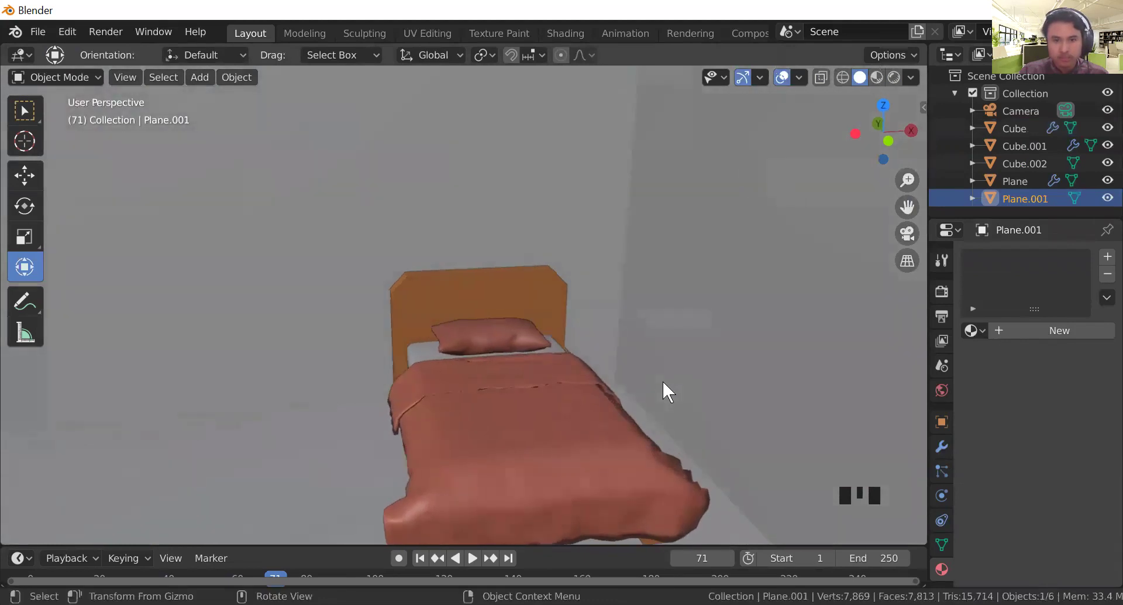
scroll(662, 380, "down", 7)
scroll(585, 436, "up", 2)
left_click(567, 441)
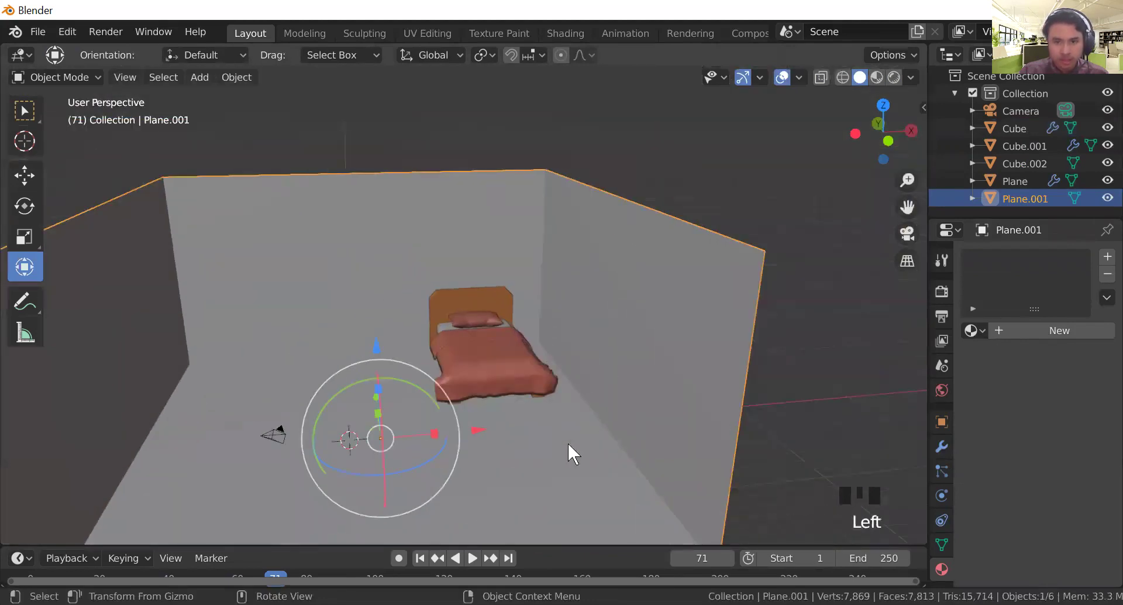
left_click(1034, 329)
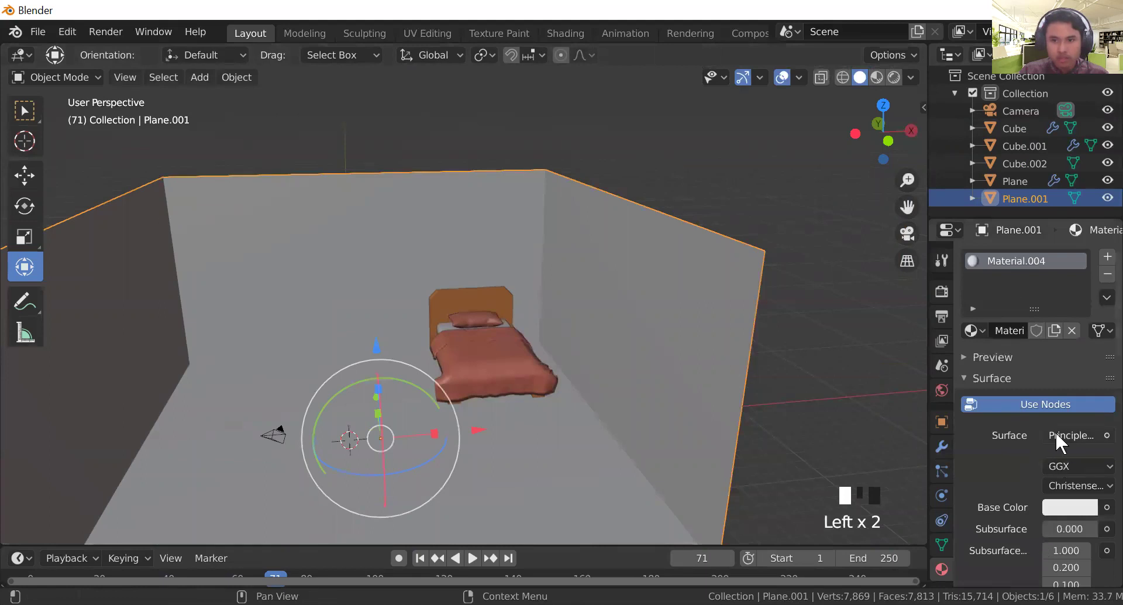
left_click(1064, 404)
Step: Set the floor-and-walls material's base color to a very pale cyan
left_click(1056, 438)
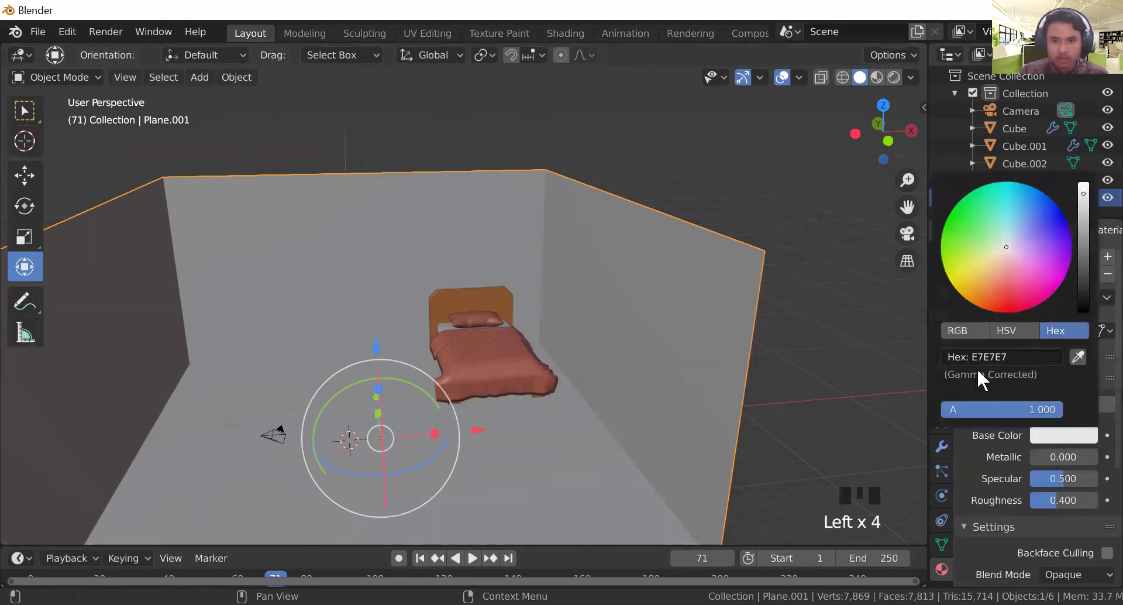
mouse_move(1009, 242)
left_mouse_down()
mouse_move(1005, 226)
mouse_move(989, 240)
mouse_move(999, 254)
mouse_move(993, 238)
mouse_move(1004, 234)
left_mouse_up()
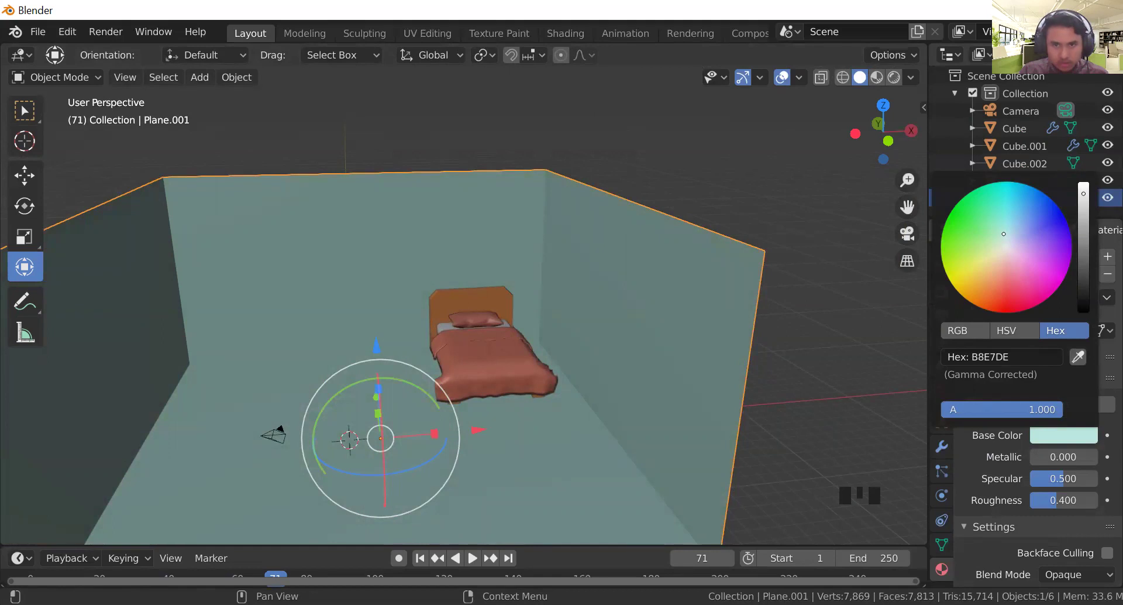
mouse_move(1010, 234)
left_mouse_down()
mouse_move(1021, 262)
mouse_move(1007, 280)
mouse_move(980, 273)
mouse_move(966, 233)
mouse_move(1001, 234)
left_mouse_up()
Step: Inspect the coloured room and the bed up close and from a distance
scroll(1010, 239, "up", 4)
scroll(586, 351, "up", 3)
scroll(587, 353, "down", 3)
scroll(592, 354, "up", 7)
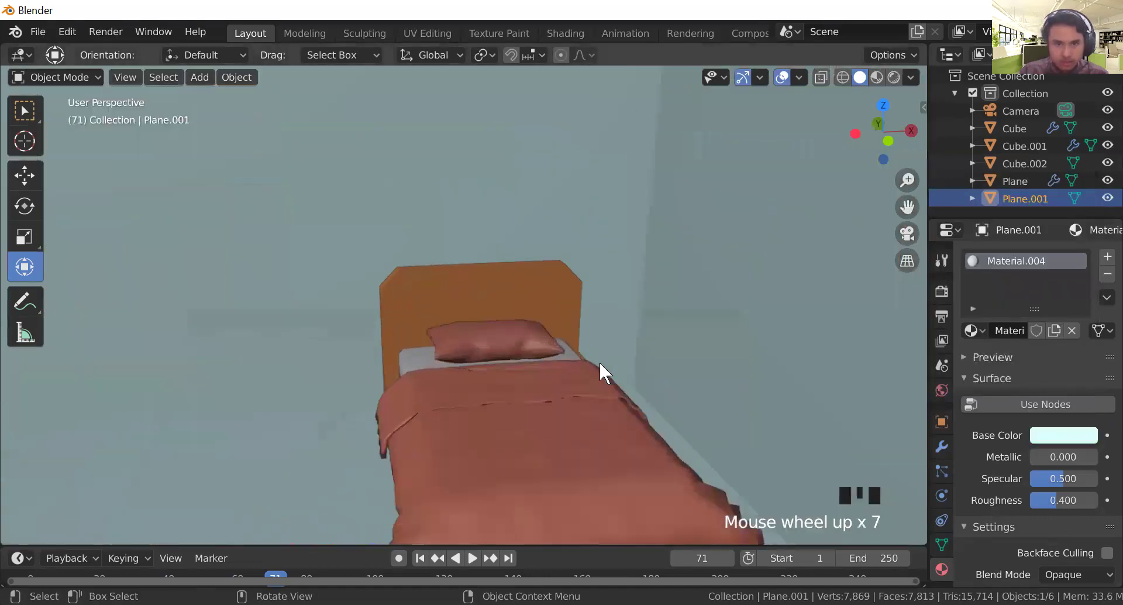
middle_click_drag(699, 331, 711, 356)
scroll(728, 305, "down", 3)
scroll(712, 355, "down", 4)
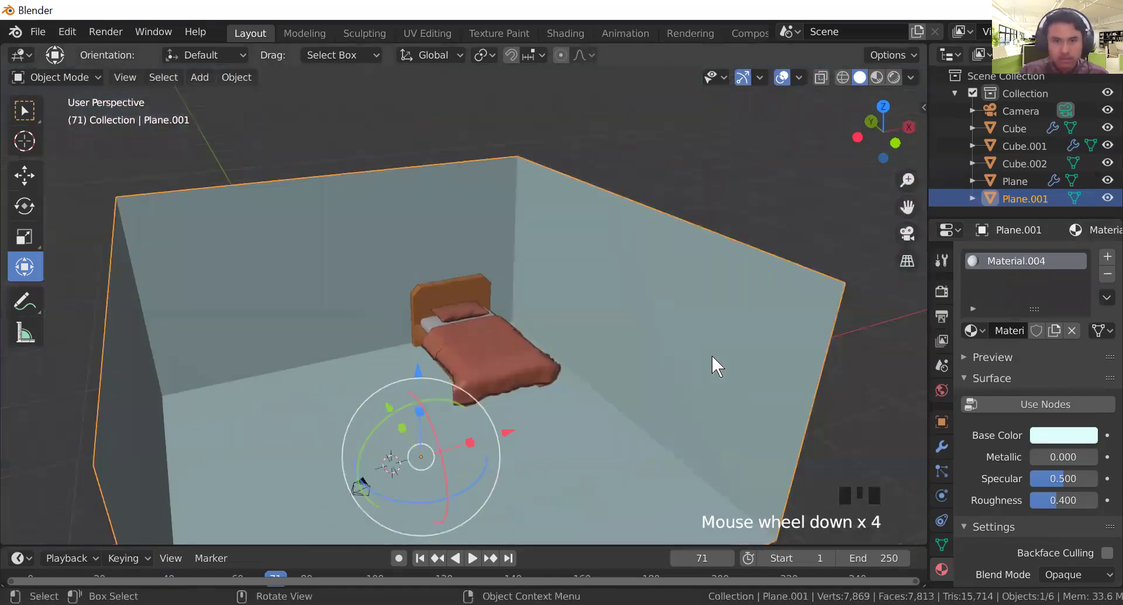
Step: Look through the camera, select it and try moving it to frame the bed
left_click(906, 233)
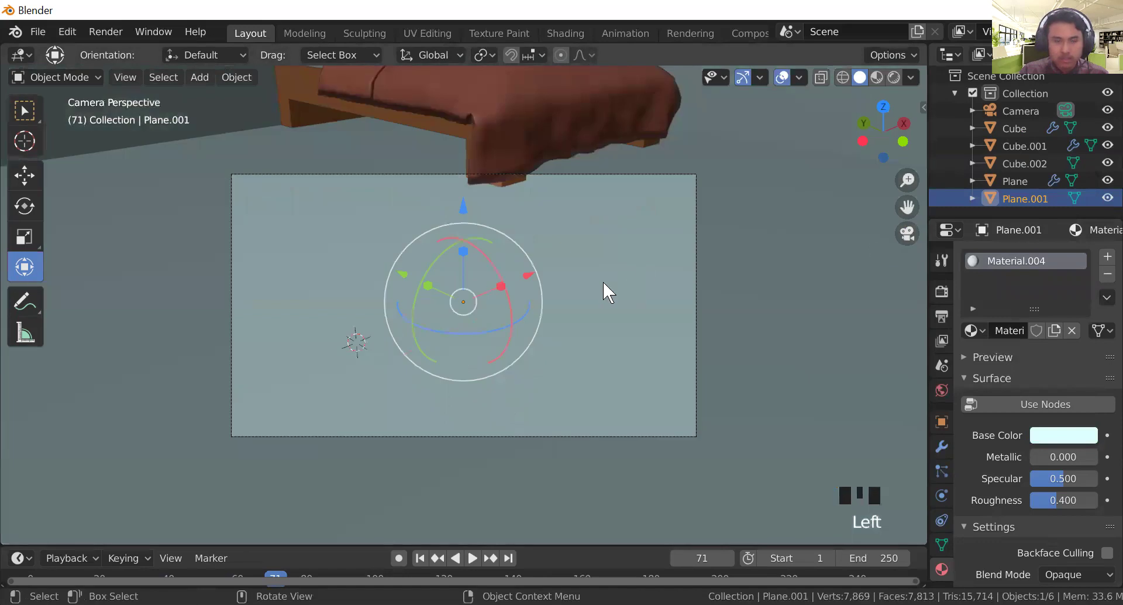
left_click(697, 254)
key("g")
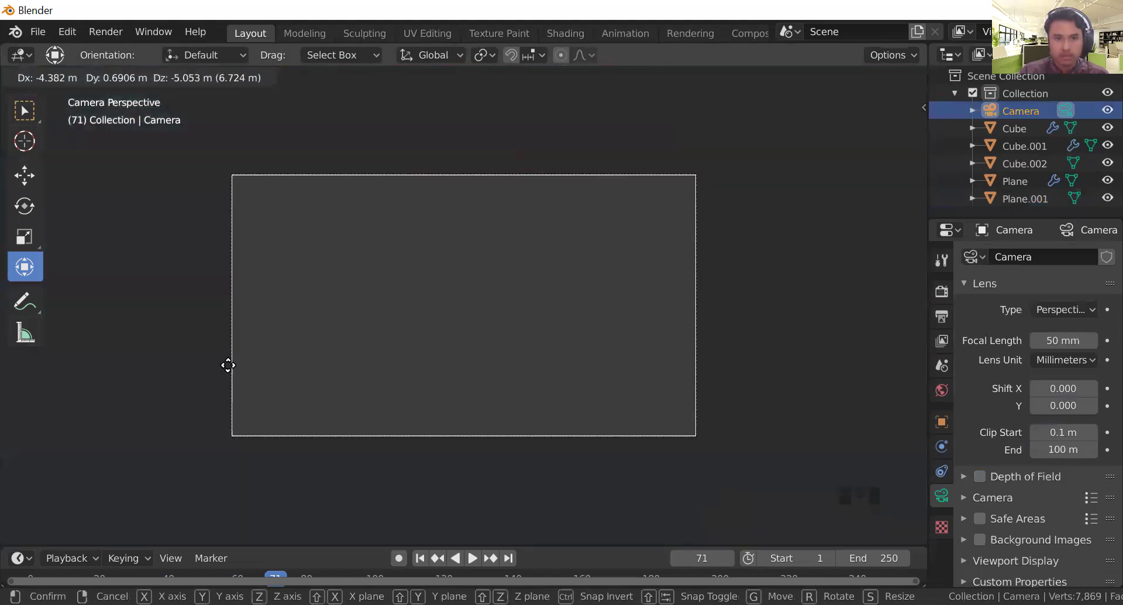
left_click(546, 312)
scroll(542, 312, "down", 3)
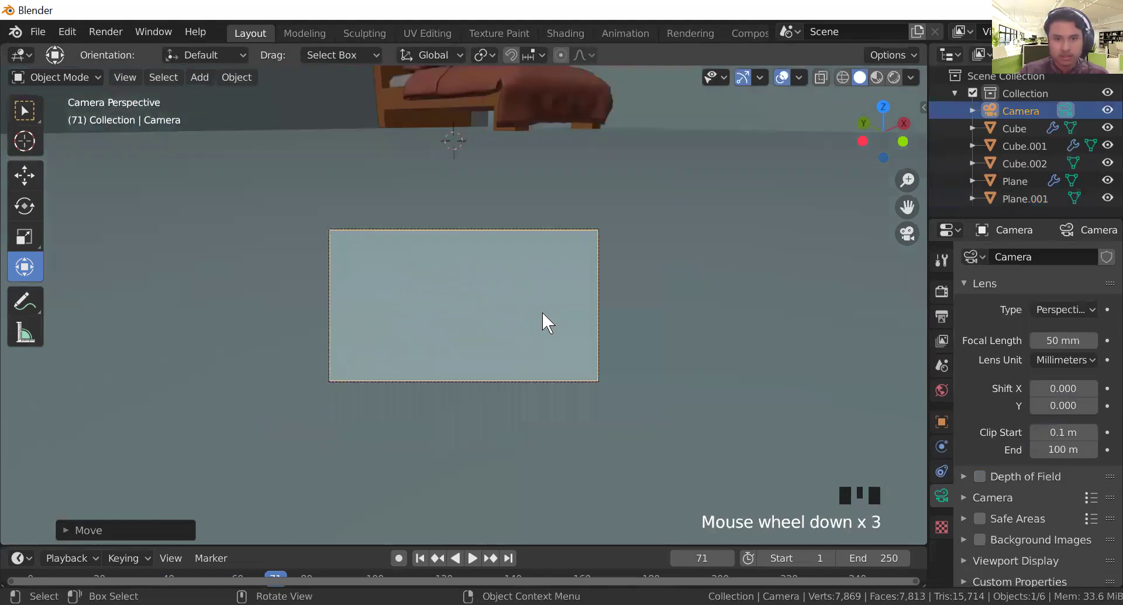
scroll(543, 313, "down", 3)
Step: Try snapping the camera to the active object, leave the camera view and undo the snap and the camera move
key("shift+s")
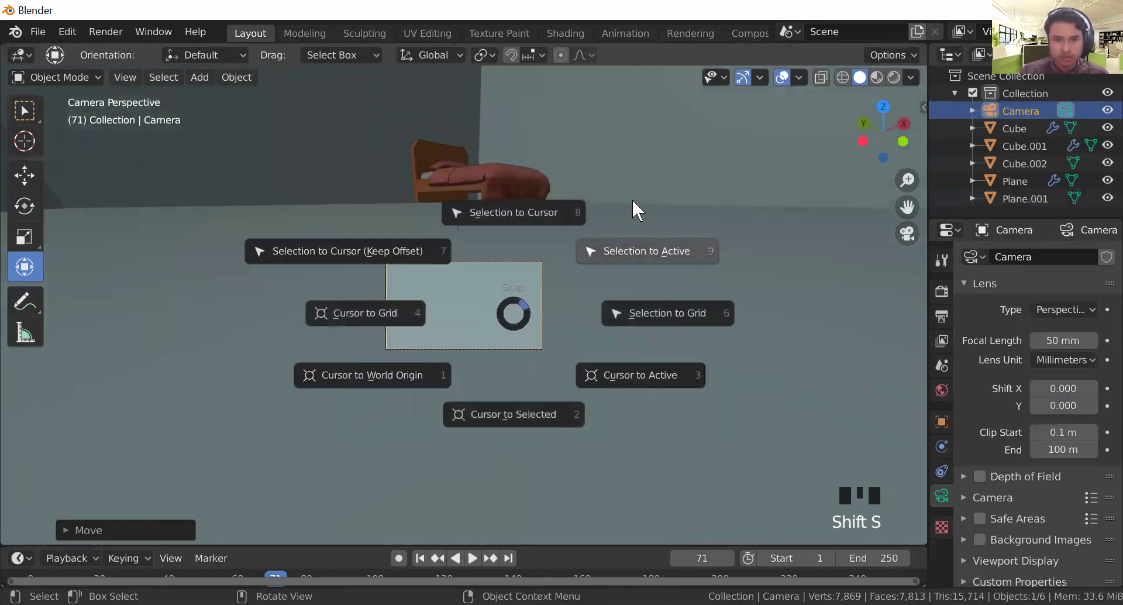
left_click(632, 199)
left_click(912, 232)
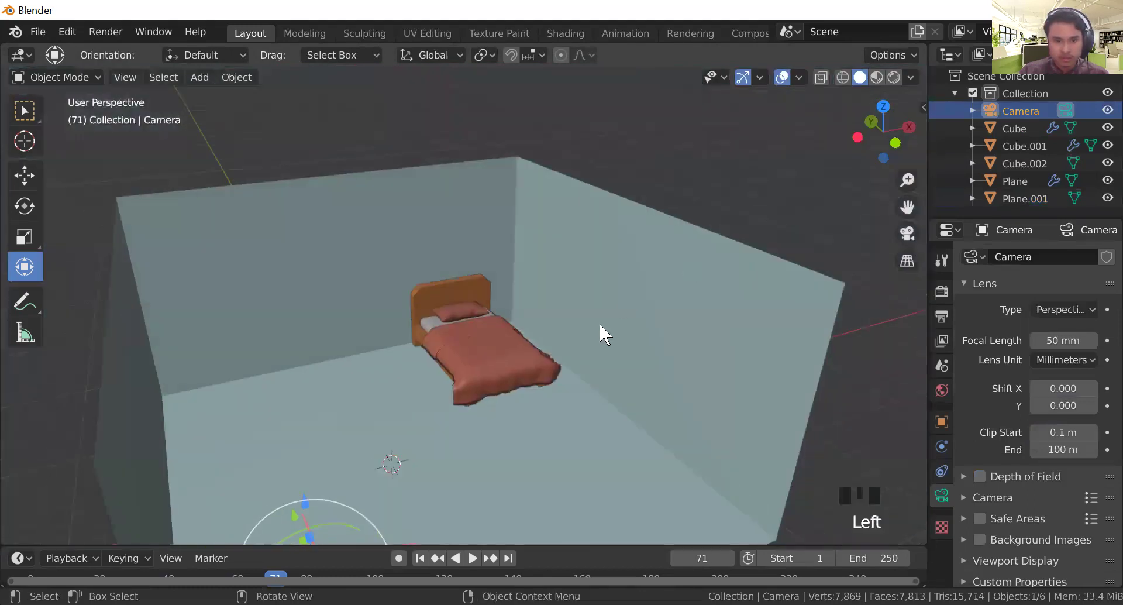
scroll(601, 326, "down", 4)
key("ctrl+z")
key("ctrl+z")
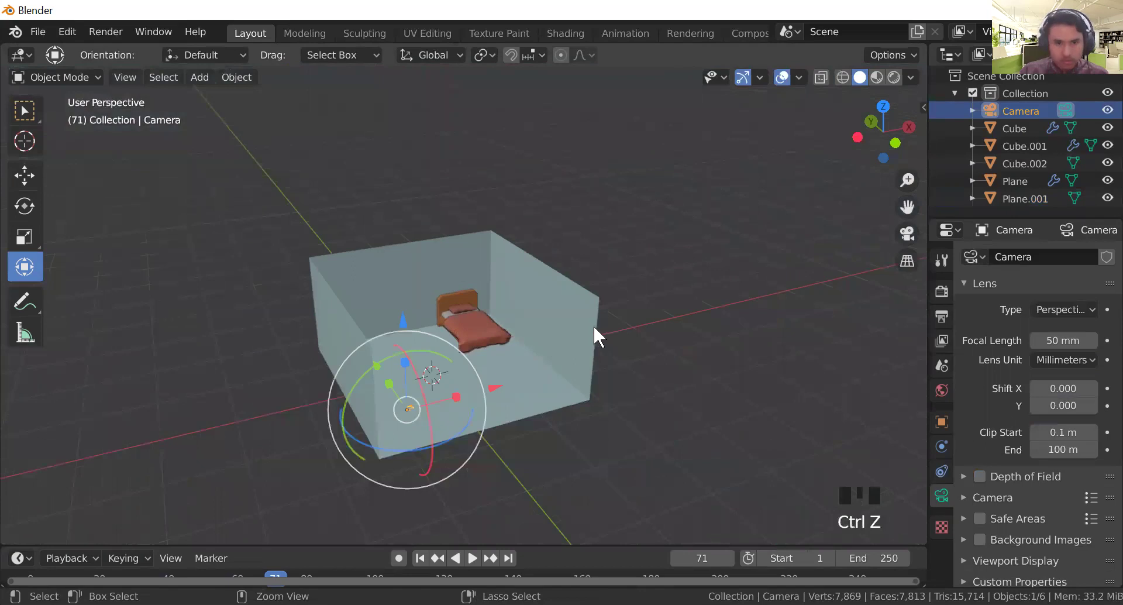
Step: Return to the camera view, select the camera and move it about 8 m, mostly upward, to bring the bed into the frame
left_click(525, 419)
left_click(419, 374)
left_click(800, 237)
left_click(907, 234)
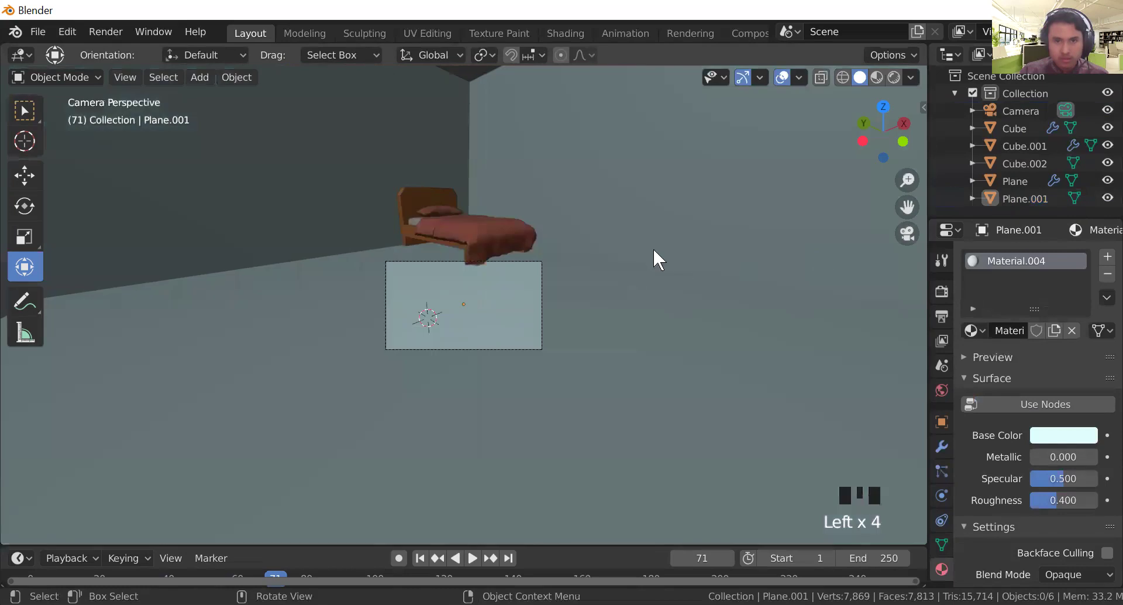
scroll(476, 271, "up", 7)
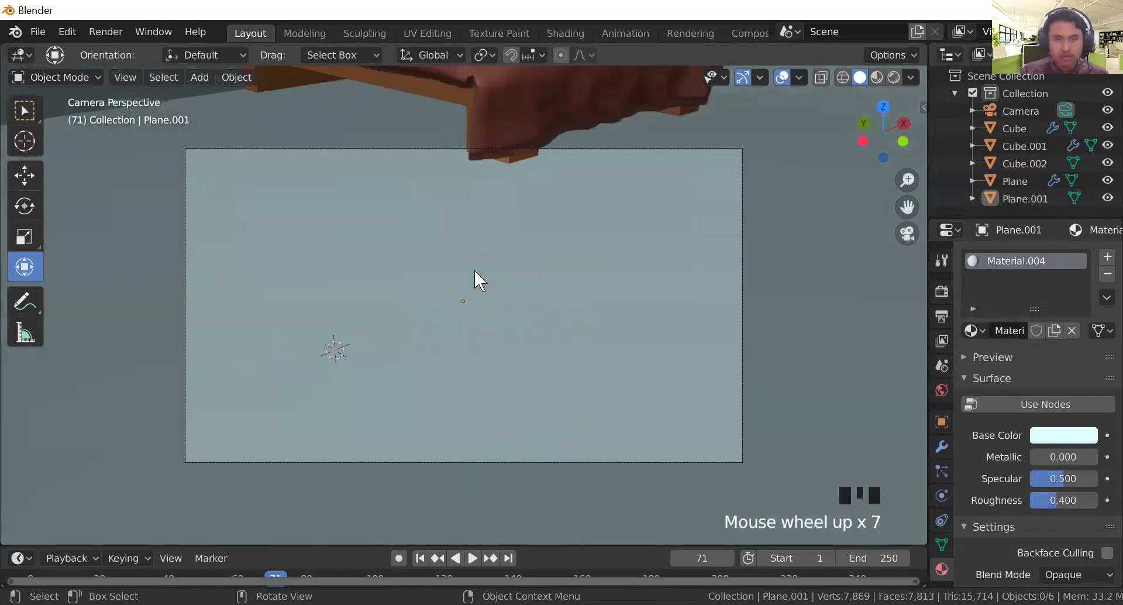
left_click(741, 222)
left_click(742, 222)
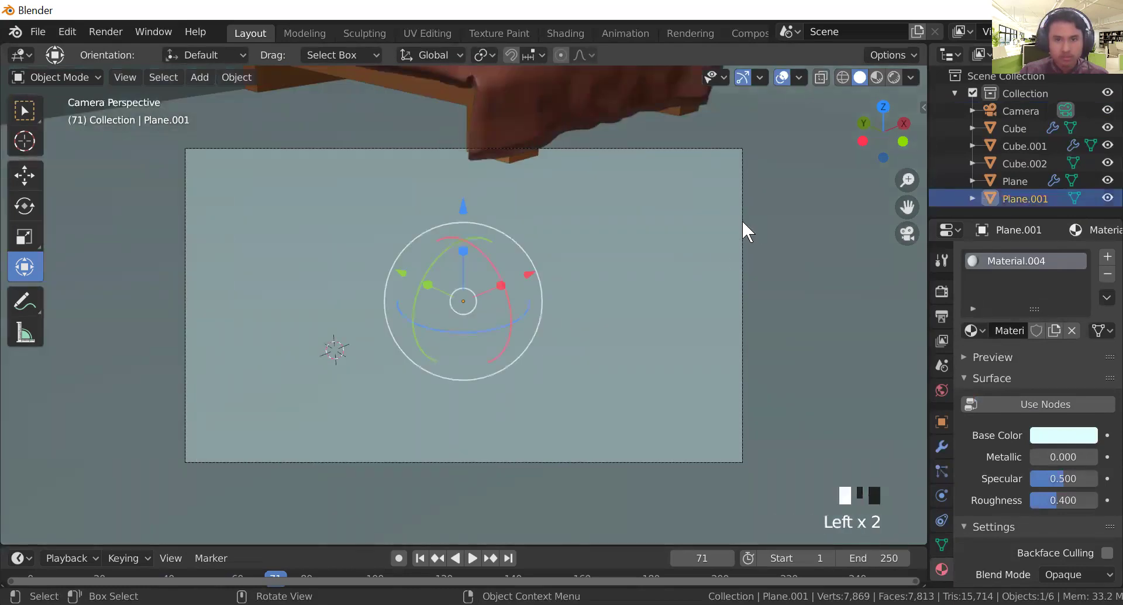
key("g")
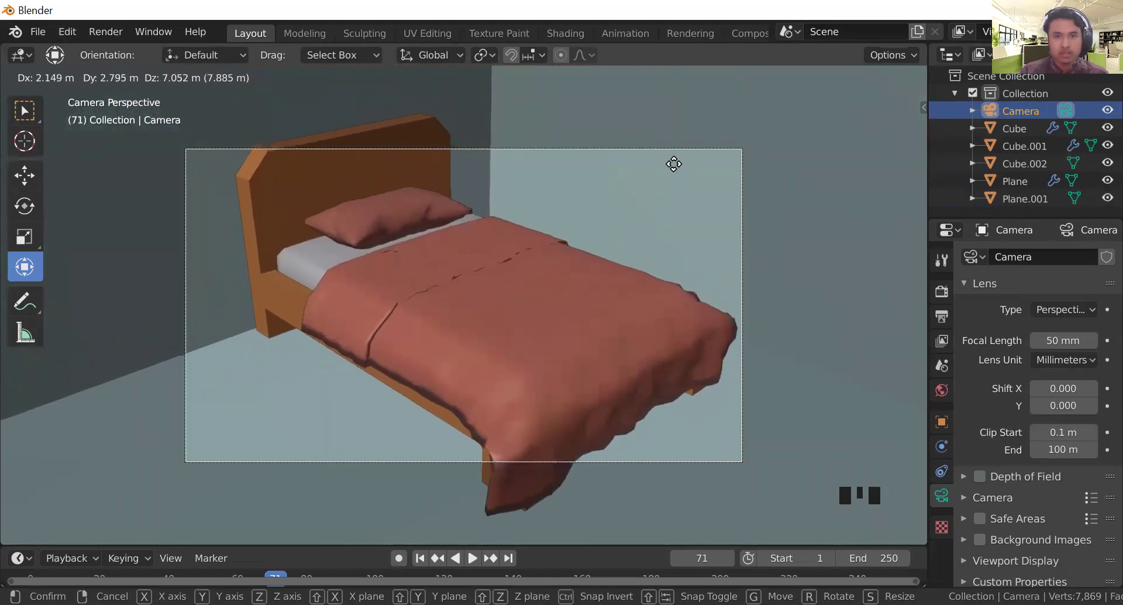
left_click(685, 89)
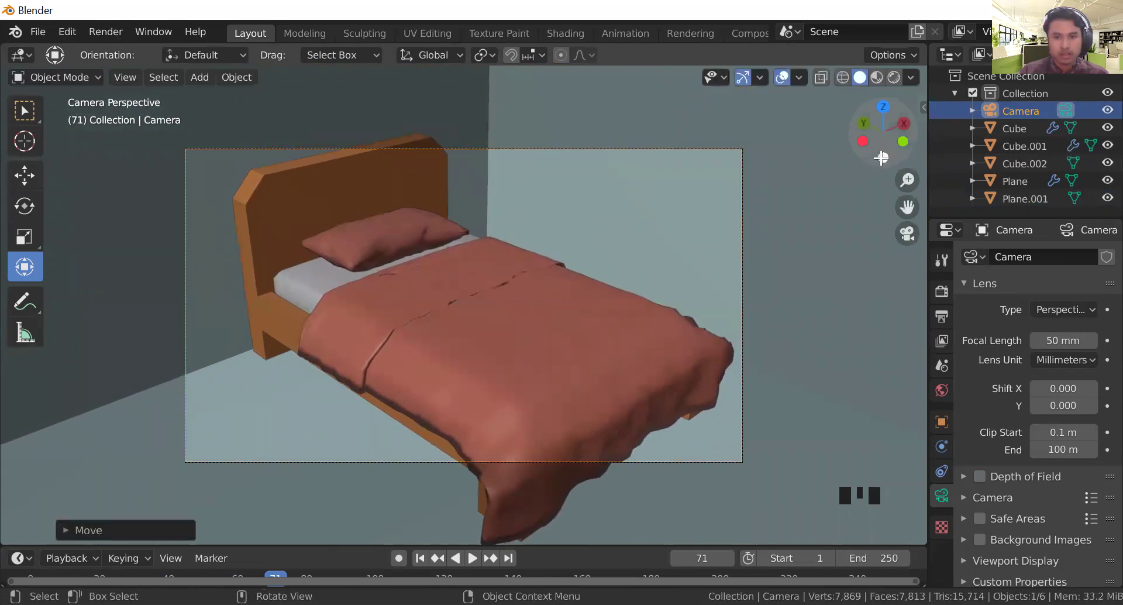
Step: Leave the camera view, move the camera along X in the negative direction, and check the framing through the camera
left_click(913, 231)
middle_click_drag(530, 381, 392, 333)
scroll(392, 331, "up", 4)
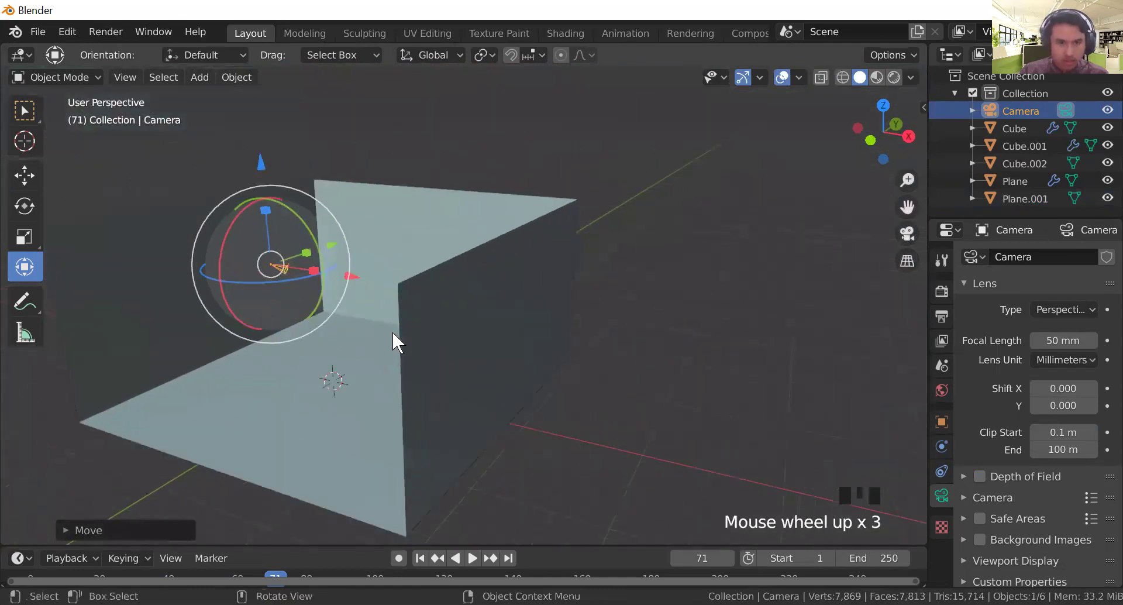
key("g")
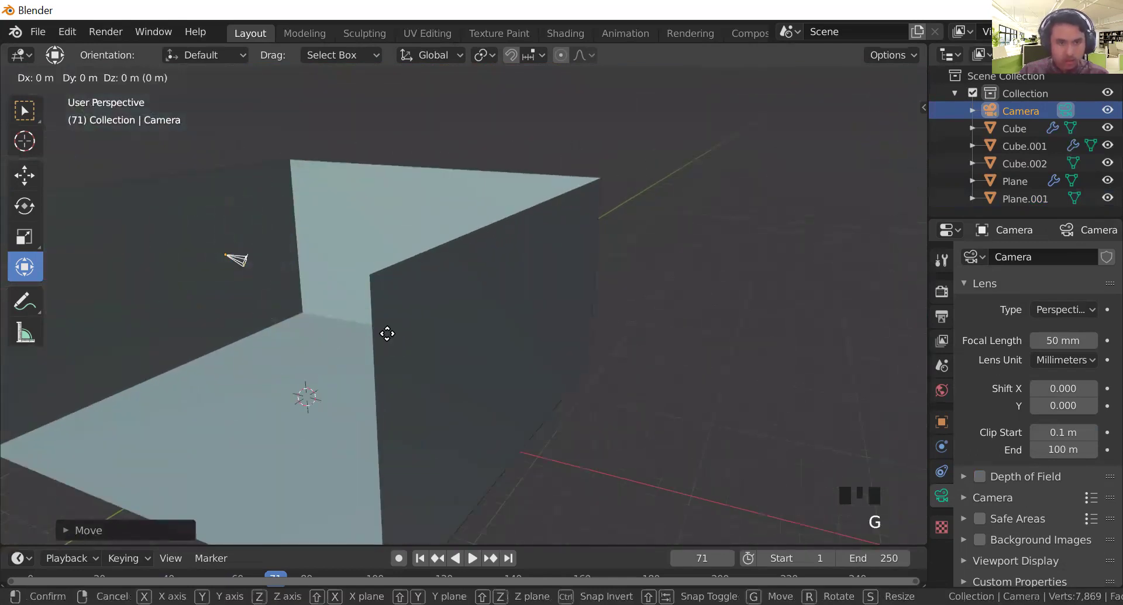
key("x")
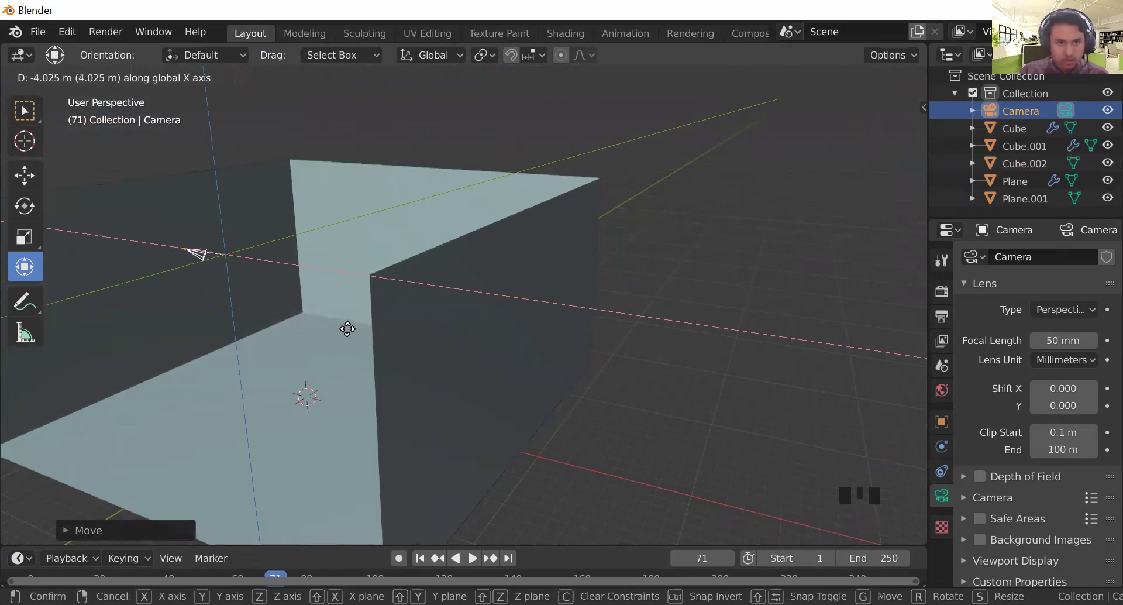
left_click(317, 367)
middle_click_drag(317, 367, 427, 377)
left_click(910, 229)
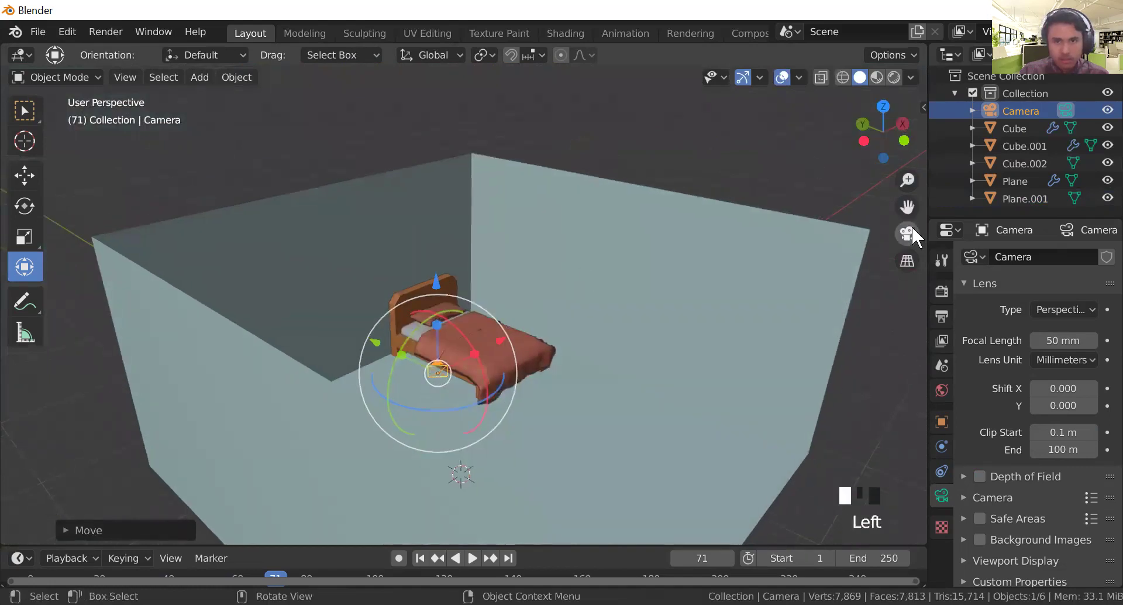
Step: Select the camera by its frame and move it about 2.6 m in the camera view to centre the bed horizontally
left_click(741, 279)
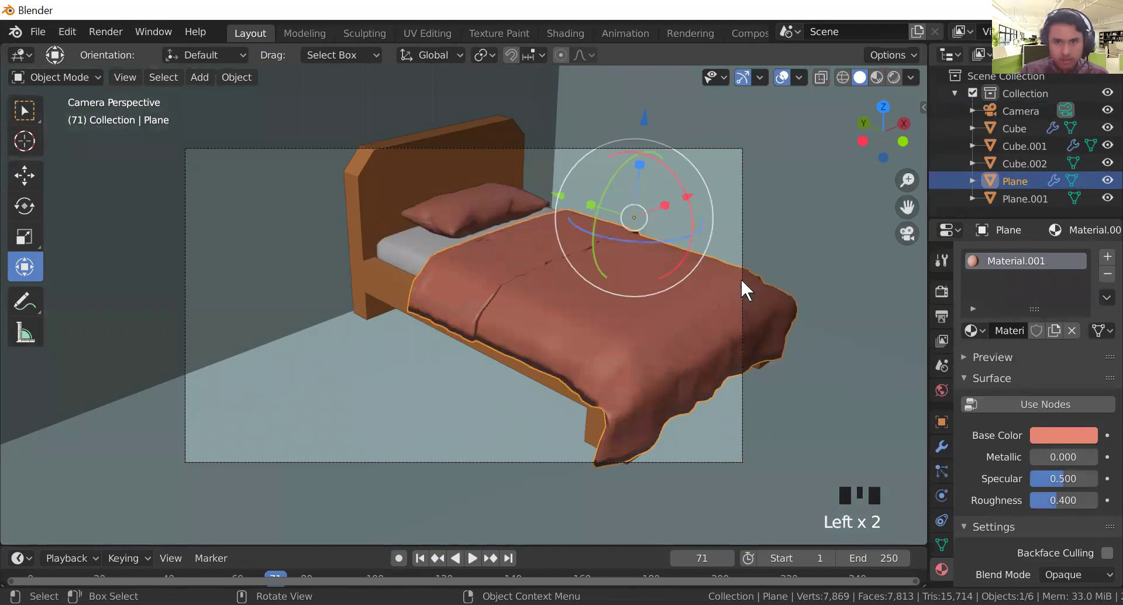
left_click(740, 284)
double_click(741, 400)
left_click(741, 402)
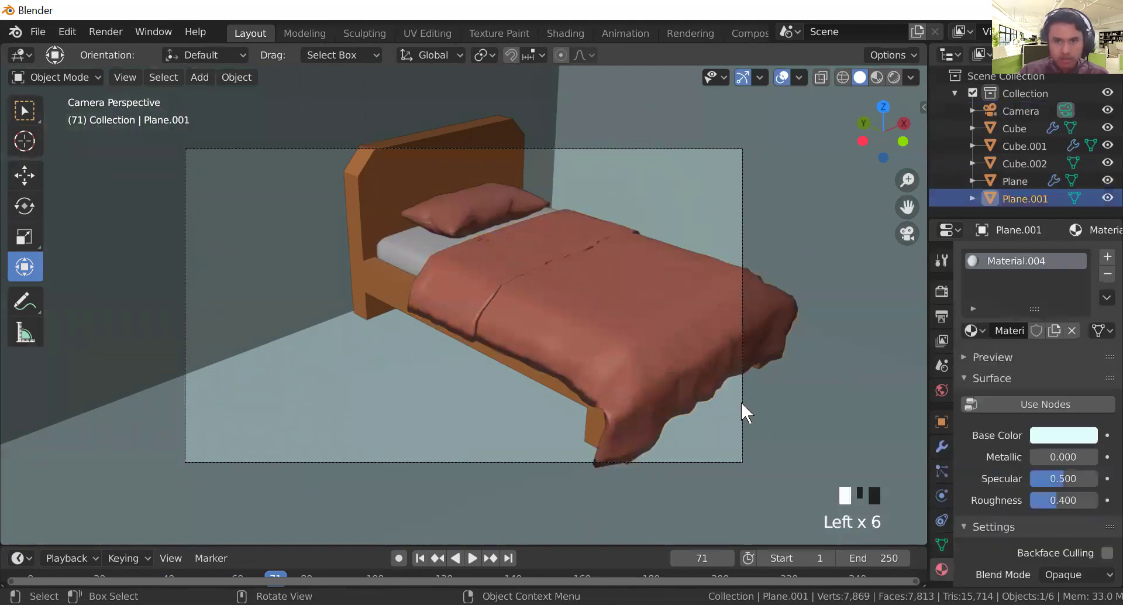
left_click(741, 399)
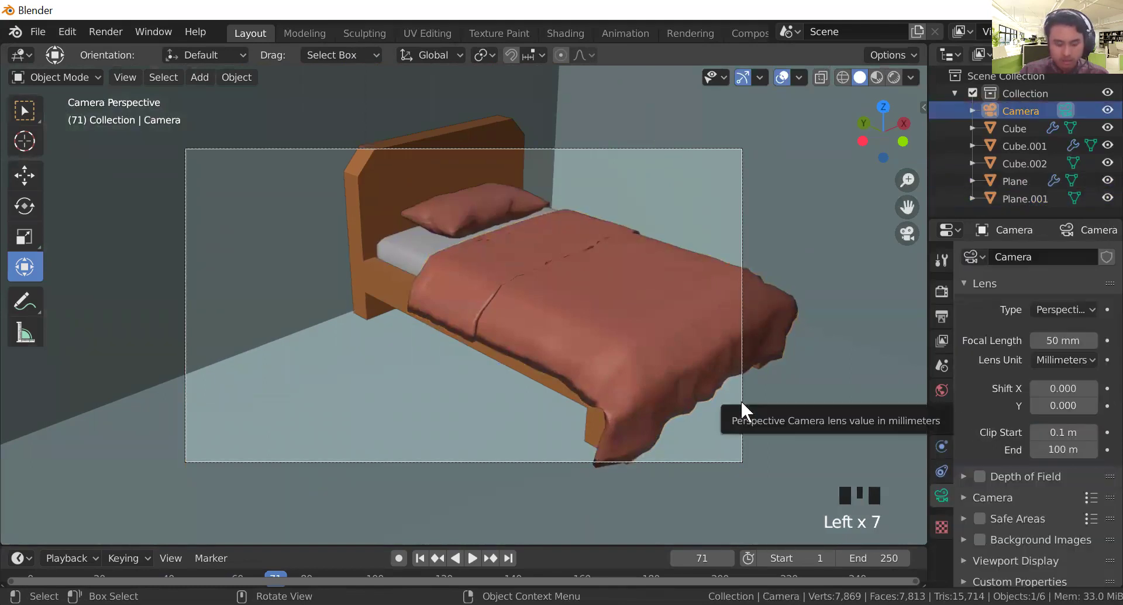
key("g")
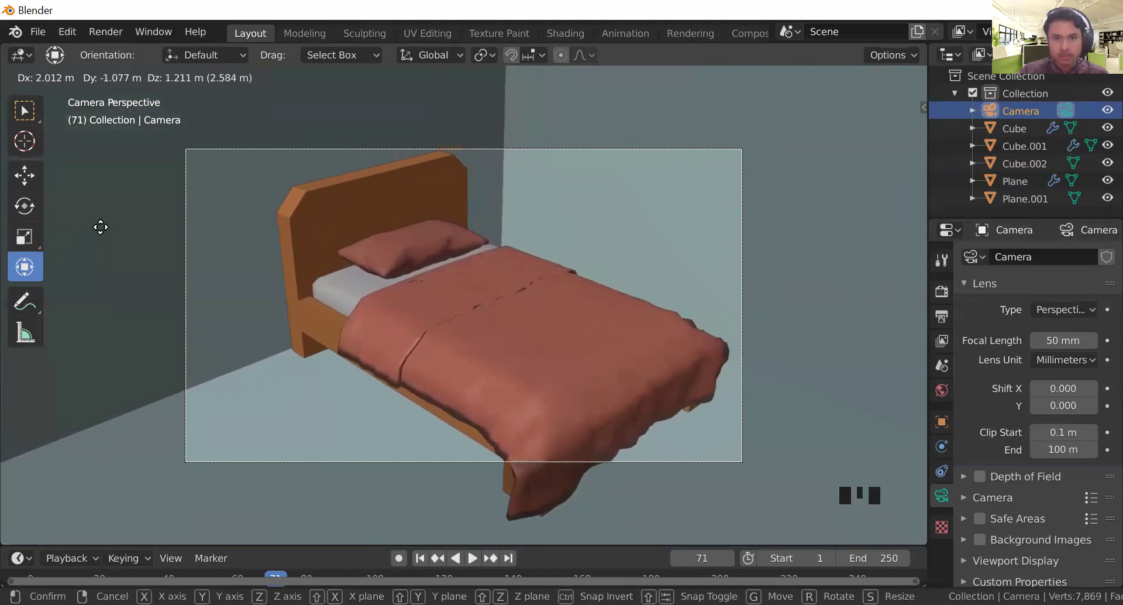
left_click(103, 202)
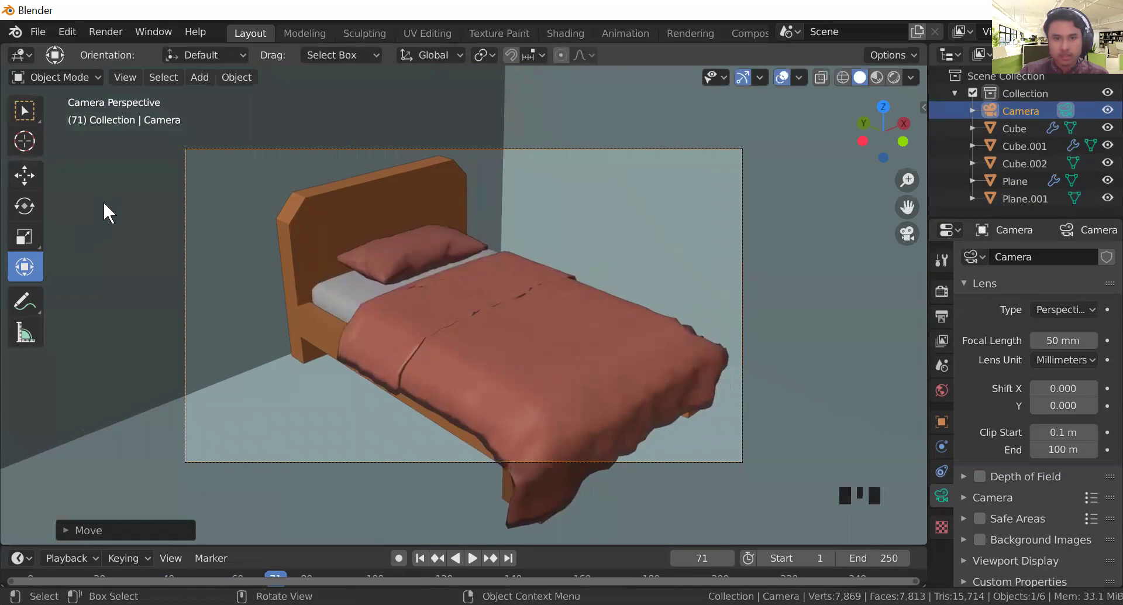
Step: Switch from the camera view to the top view and move the camera about -3.09 m along X
left_click(908, 233)
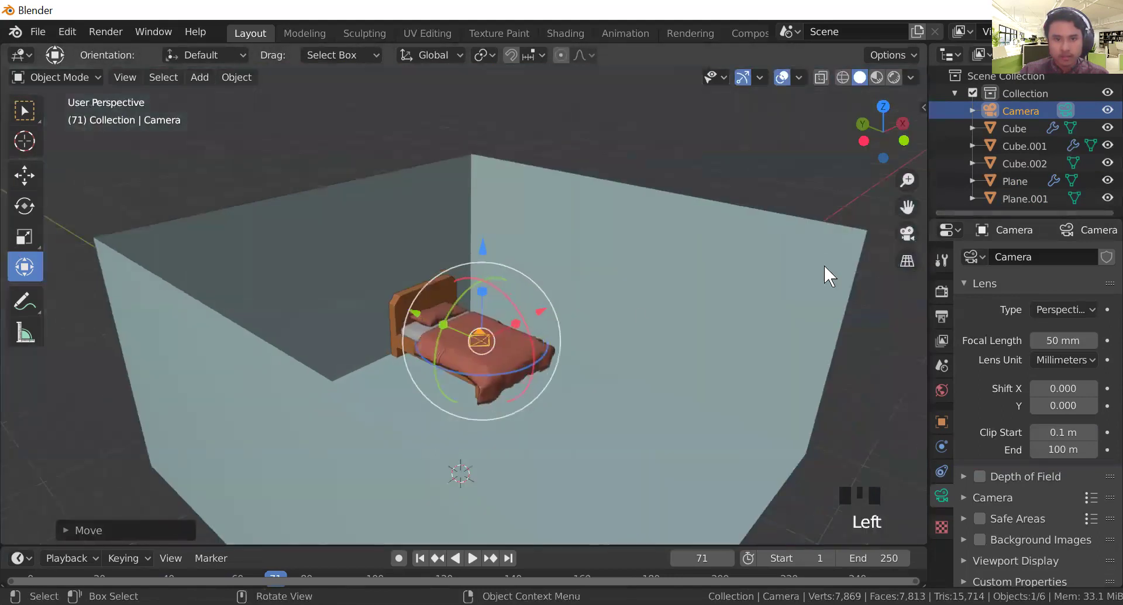
middle_click_drag(690, 373, 687, 414)
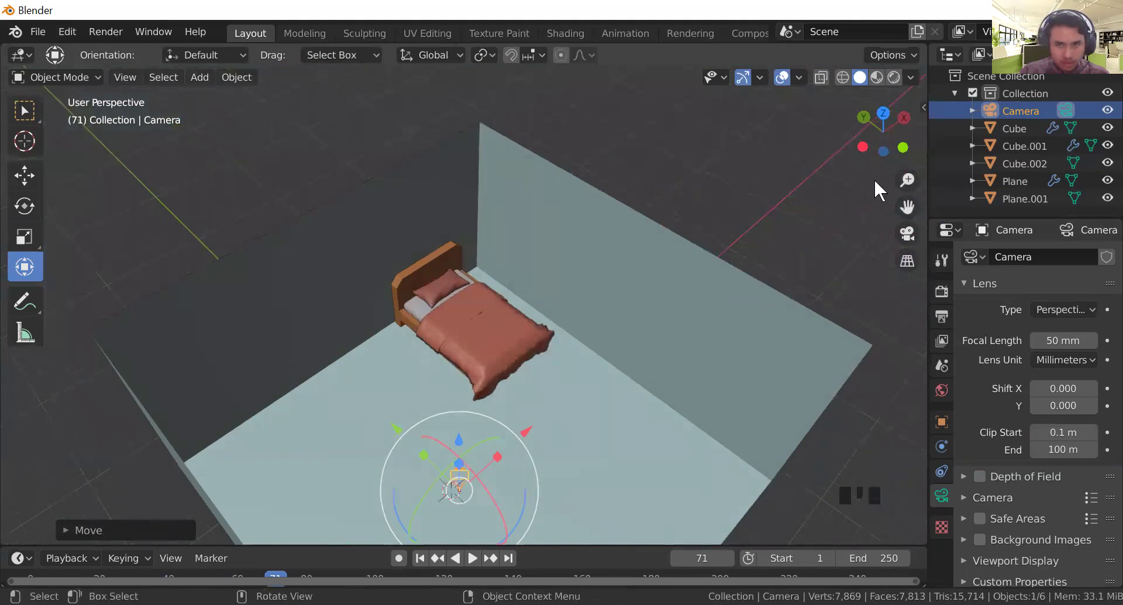
left_click(885, 113)
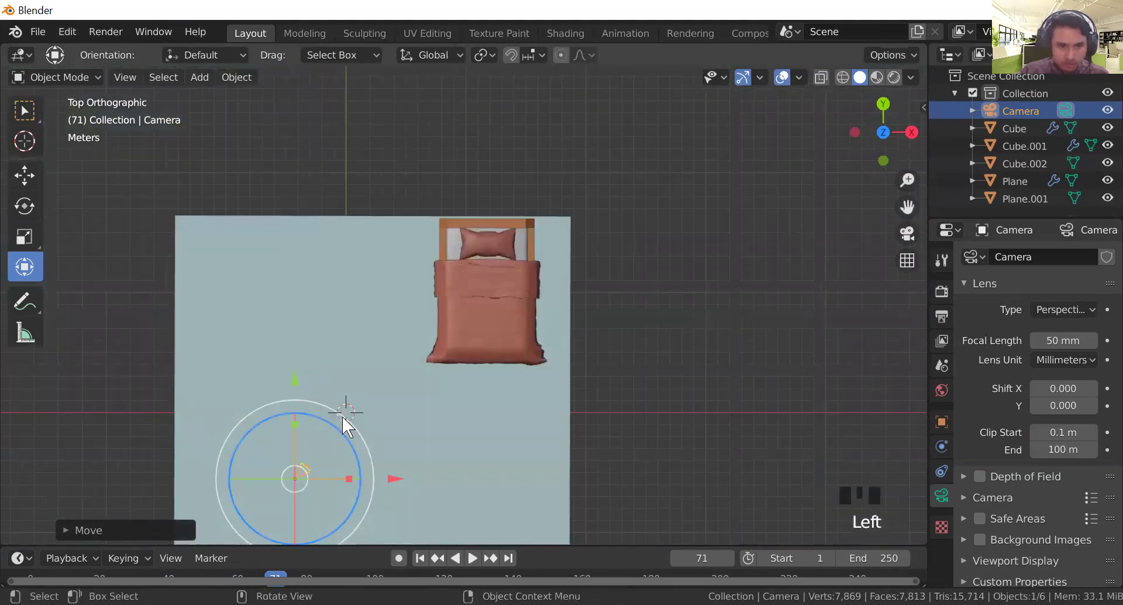
scroll(342, 417, "down", 2)
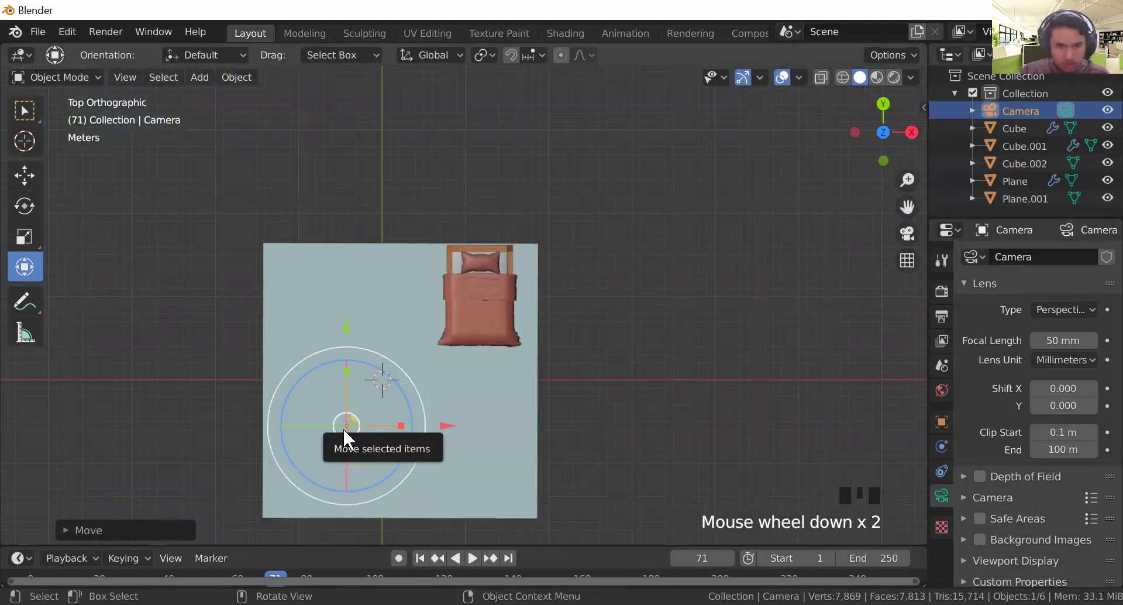
key("g")
key("x")
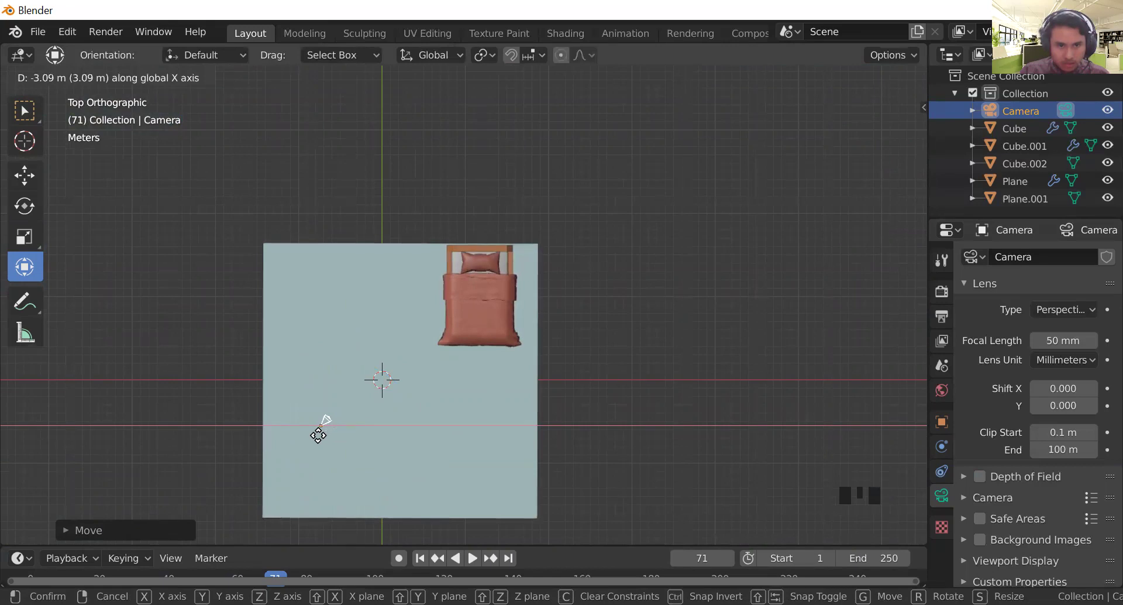
left_click(317, 435)
Step: Move the camera along Y in the negative direction in the top view, and check the framing through the camera
key("g")
key("x")
key("y")
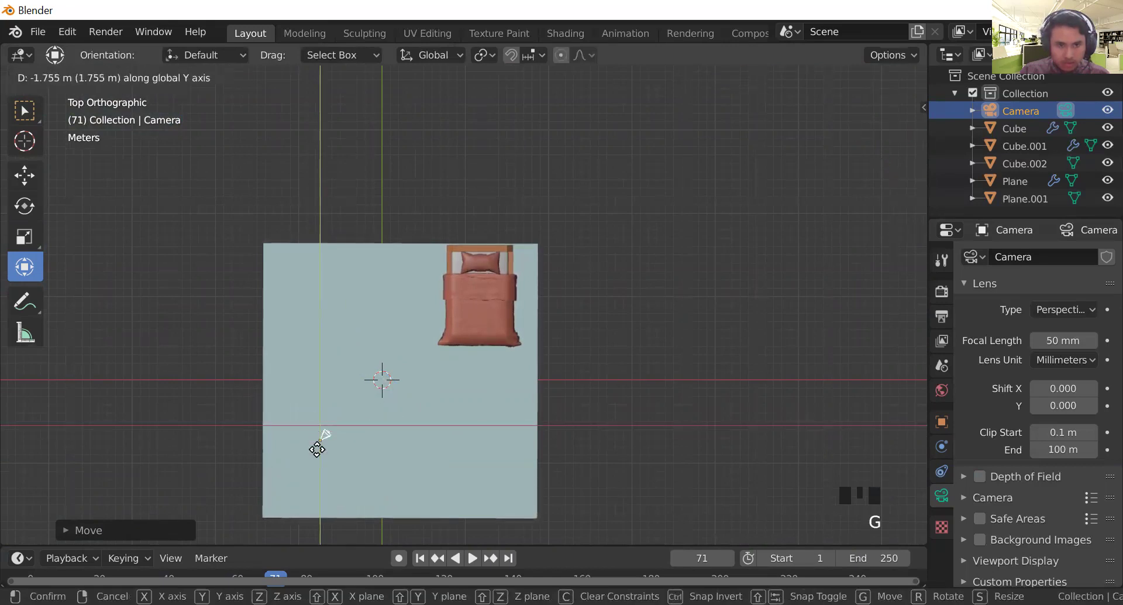
left_click(318, 463)
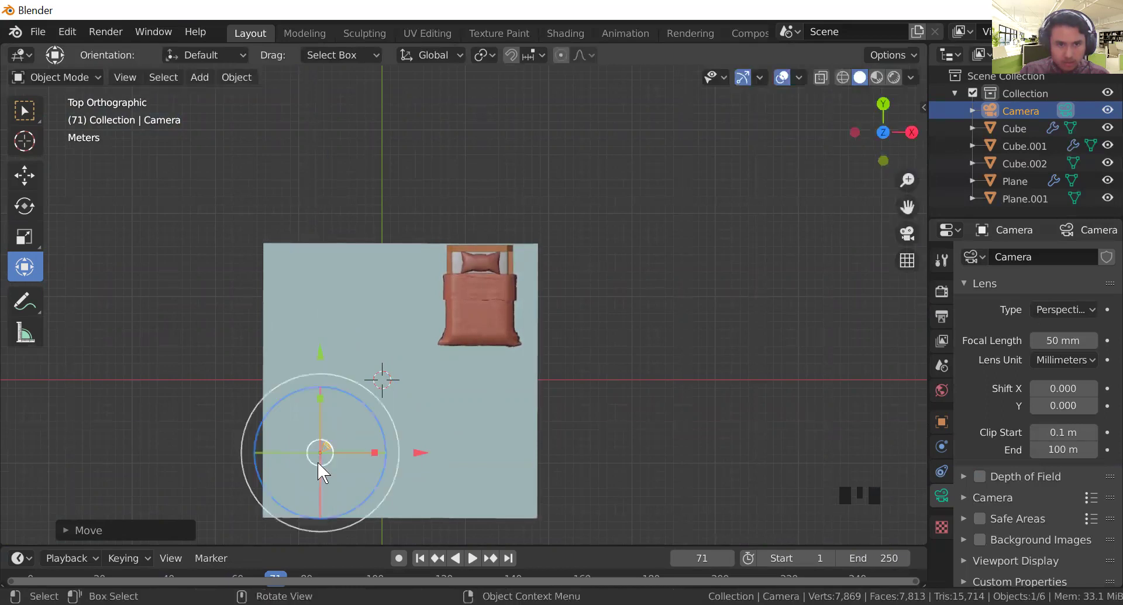
left_click(445, 435)
left_click(908, 233)
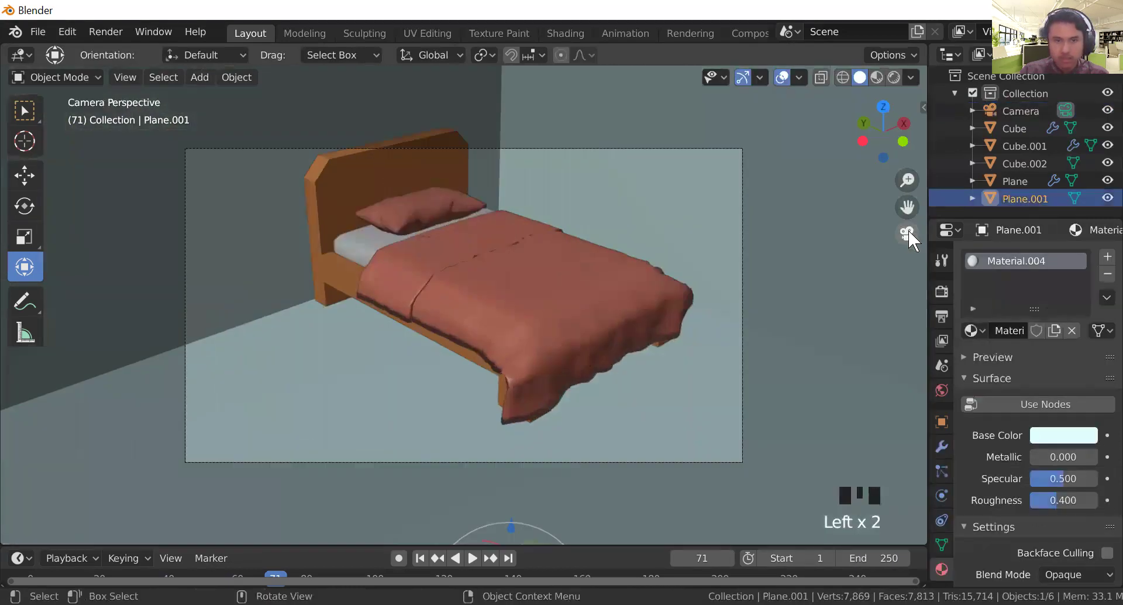
Step: Select the camera by its frame and move it about 1.19 m, mostly upward, to lower the bed in the frame
left_click(742, 177)
key("g")
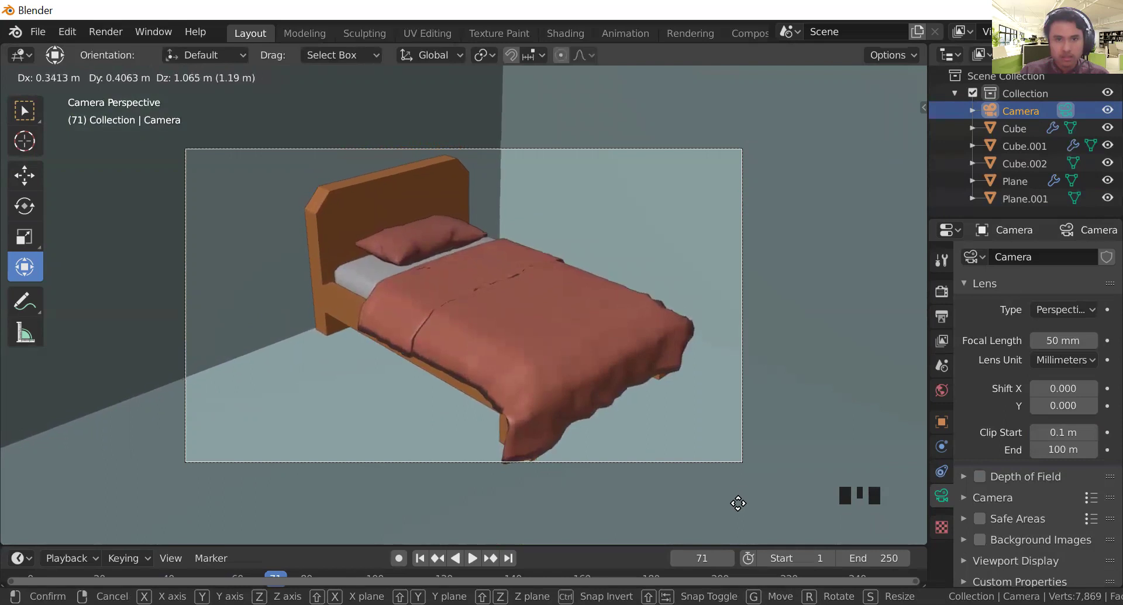
left_click(739, 503)
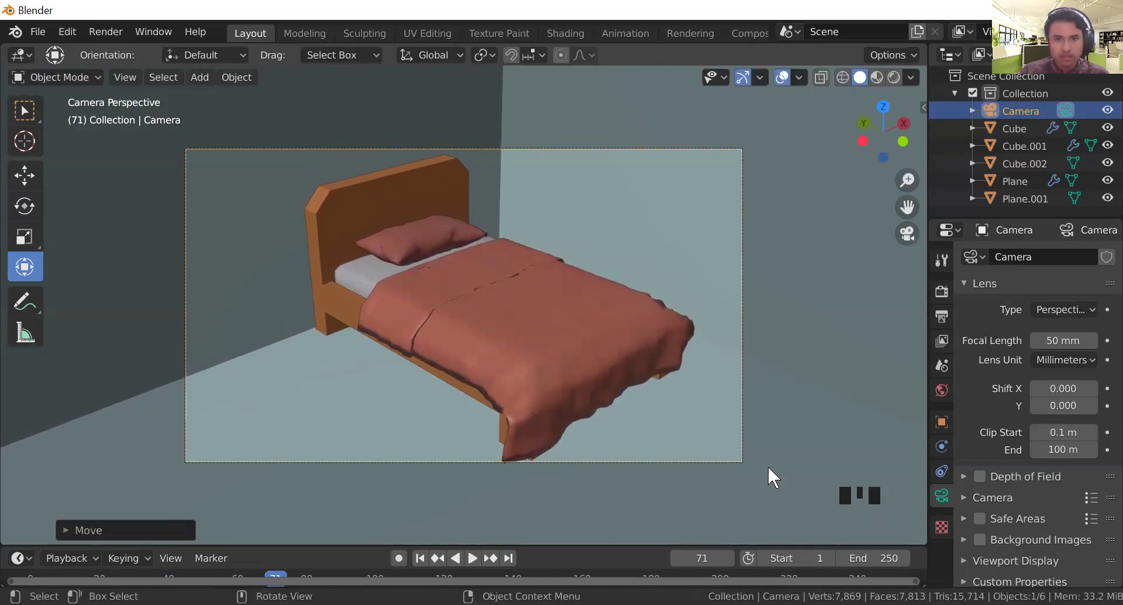
Step: Set the render engine to Cycles and look through its render settings
left_click(111, 34)
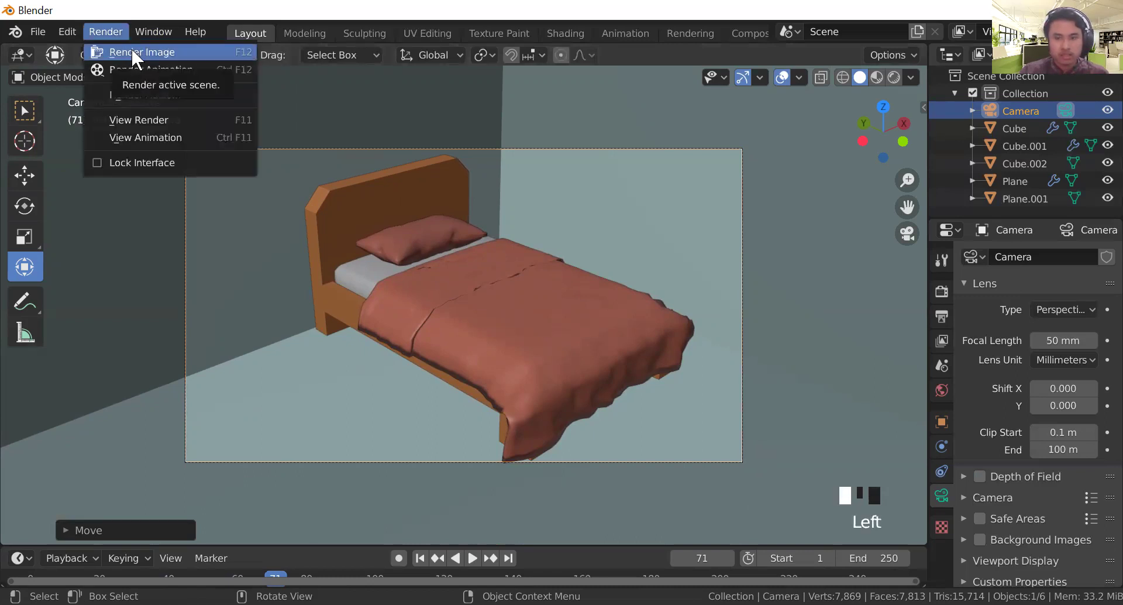
left_click(940, 292)
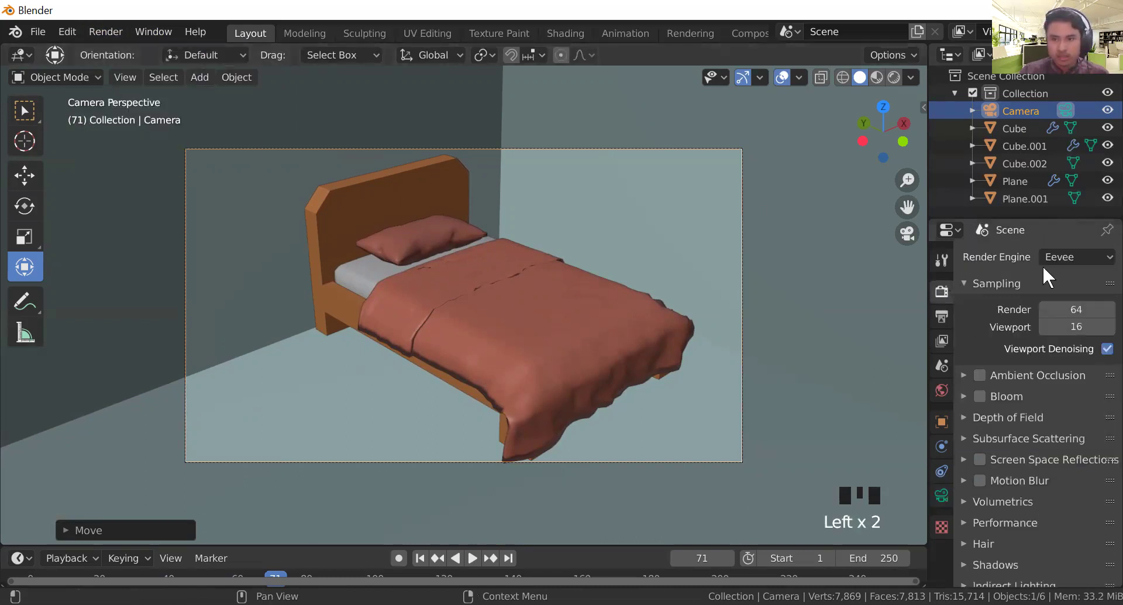
left_click(1068, 256)
left_click(1045, 315)
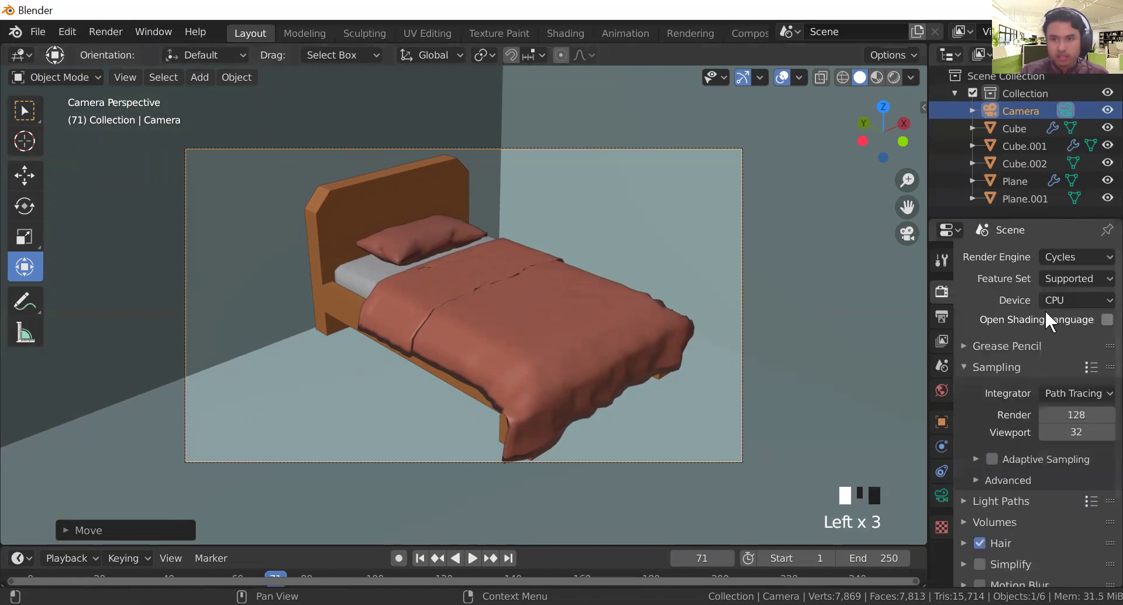
scroll(1054, 475, "down", 13)
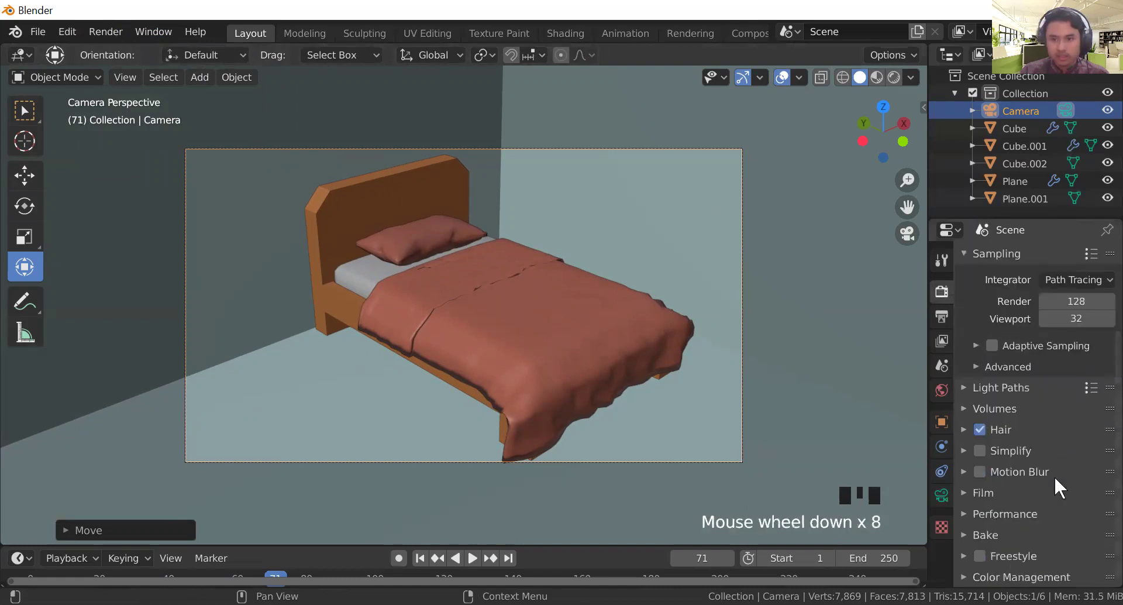
scroll(1054, 475, "up", 6)
scroll(1054, 476, "up", 6)
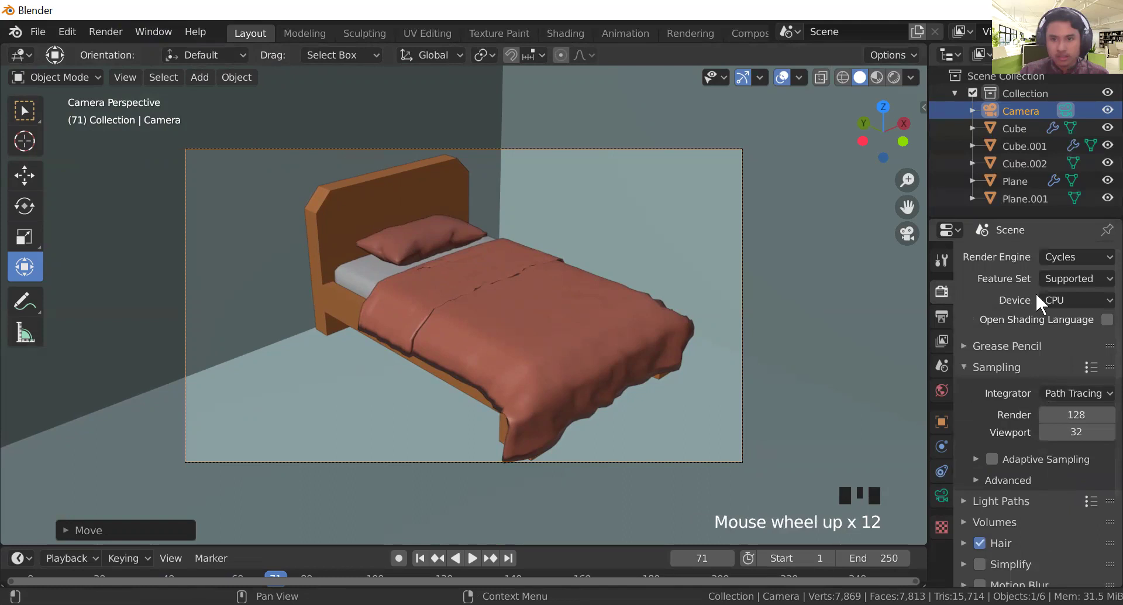
key("Return")
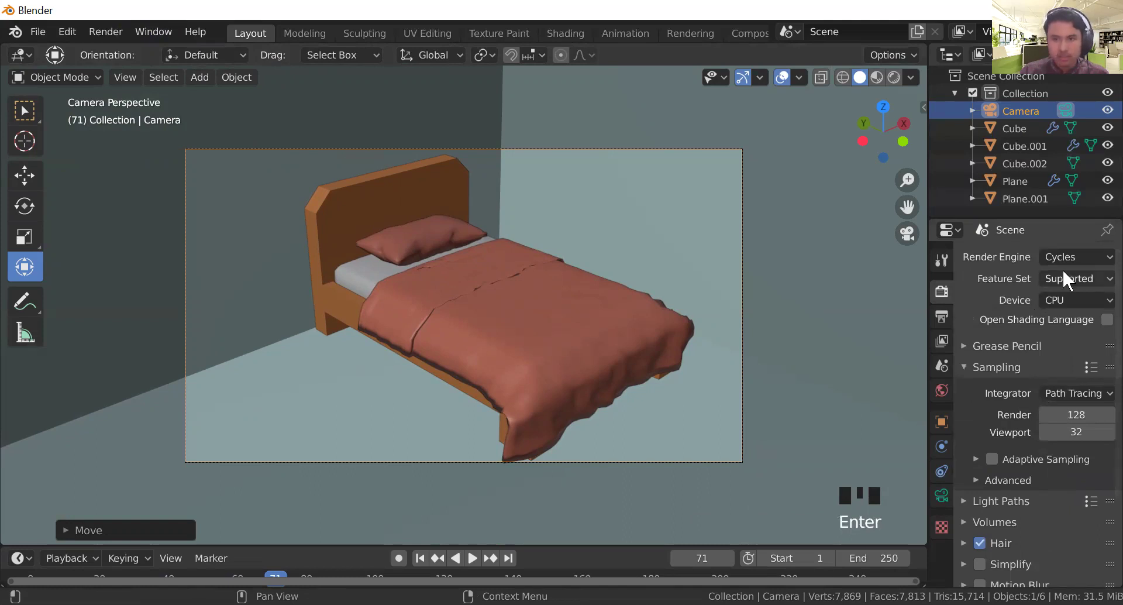
Step: Render a still image of the bedroom from the camera
left_click(109, 33)
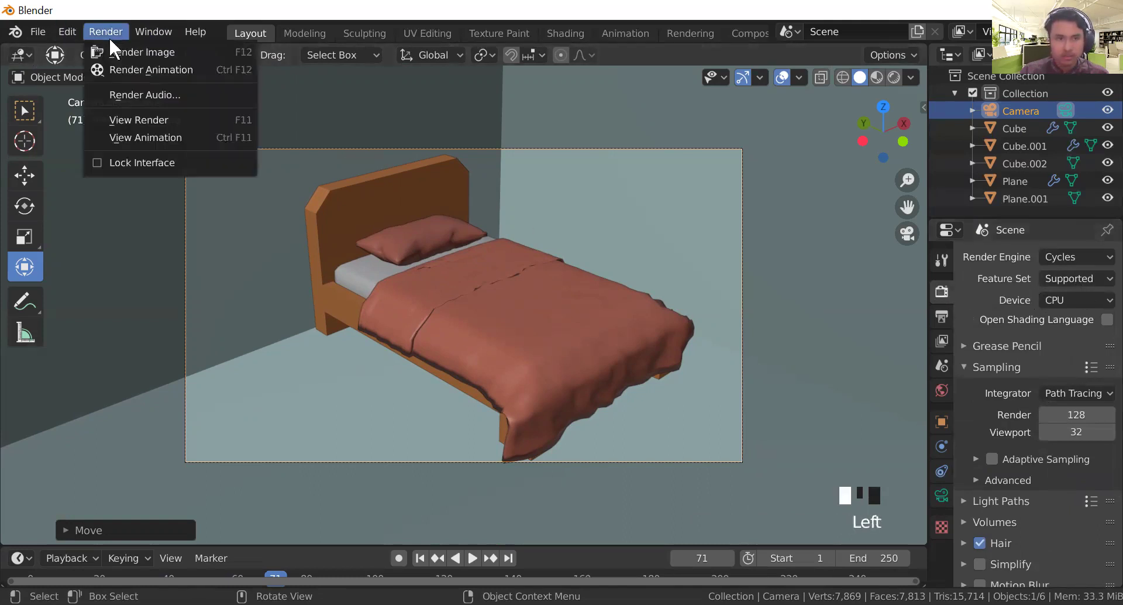
left_click(117, 52)
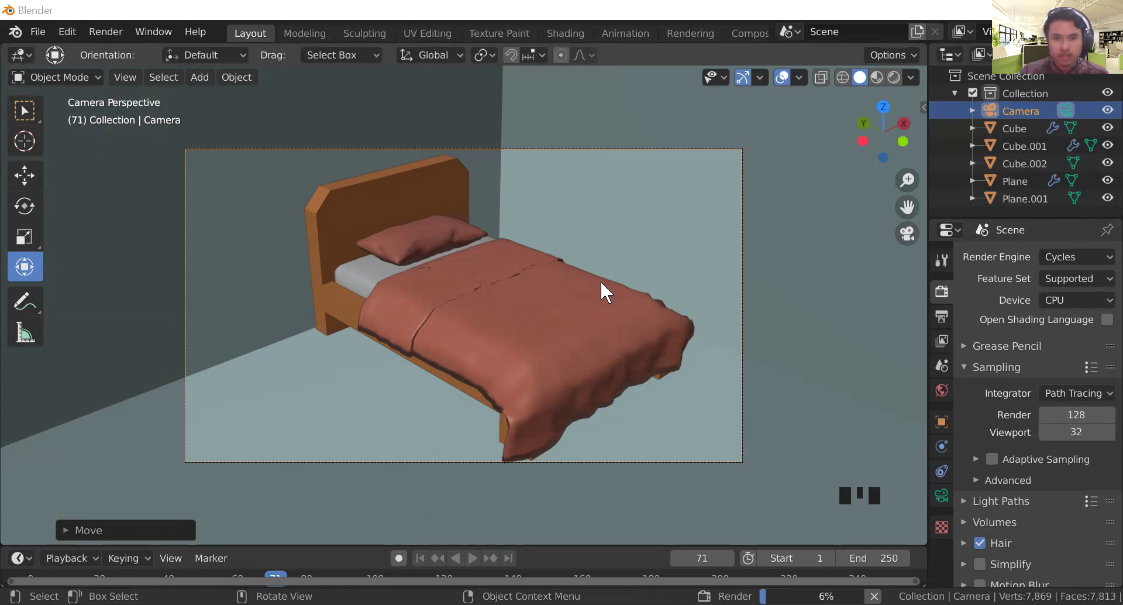
scroll(710, 264, "down", 12)
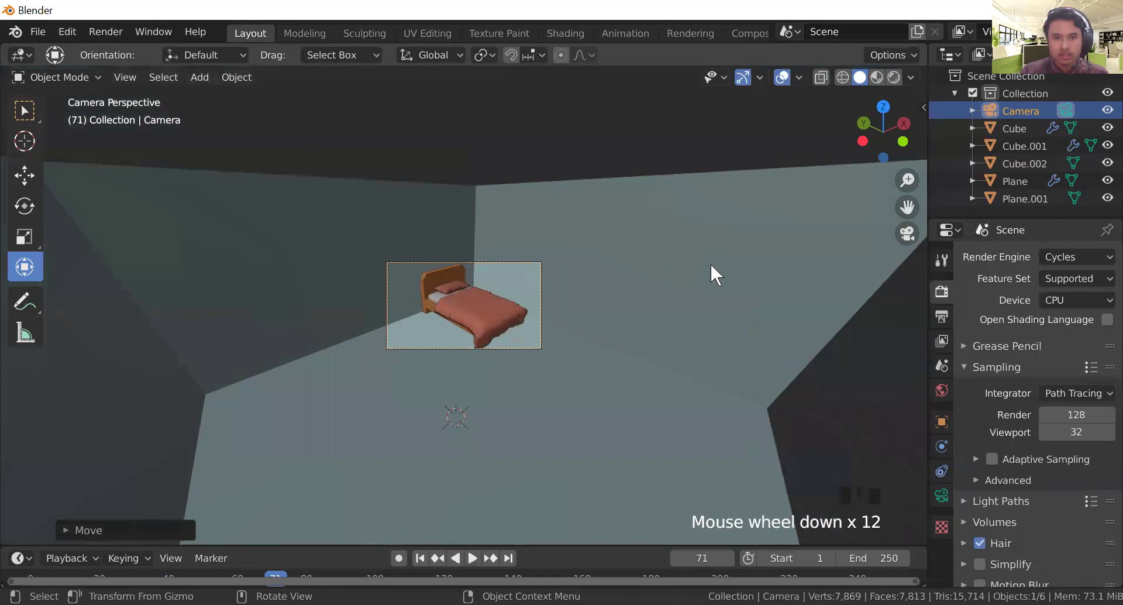
scroll(655, 231, "up", 4)
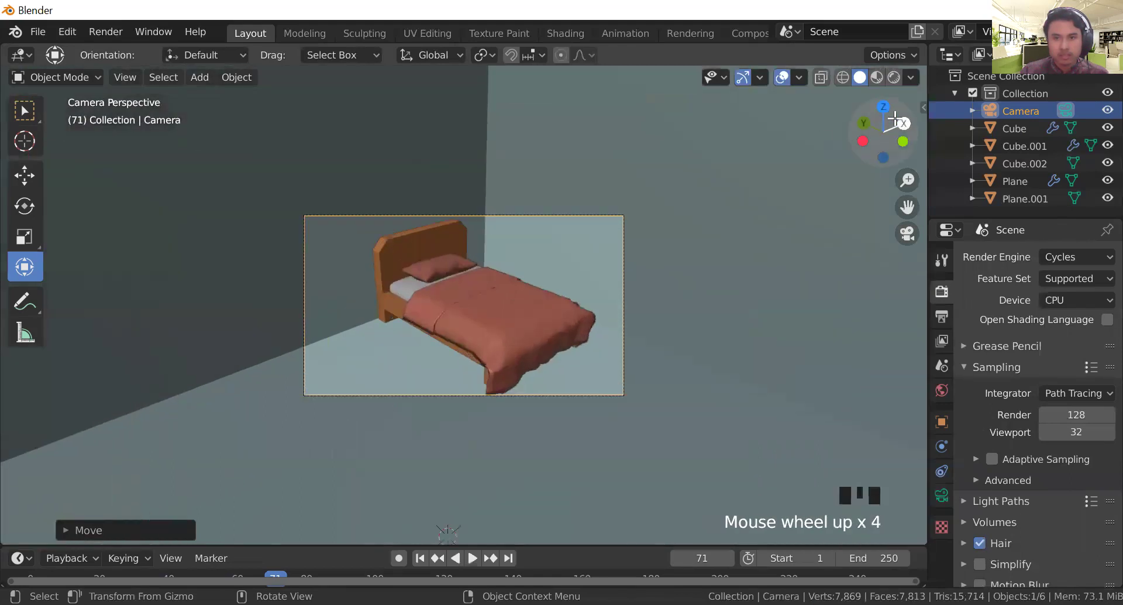
Step: Leave the camera view and examine the room from several angles, along with the scene's object list
left_click(901, 231)
left_click(597, 381)
middle_click_drag(598, 381, 563, 297)
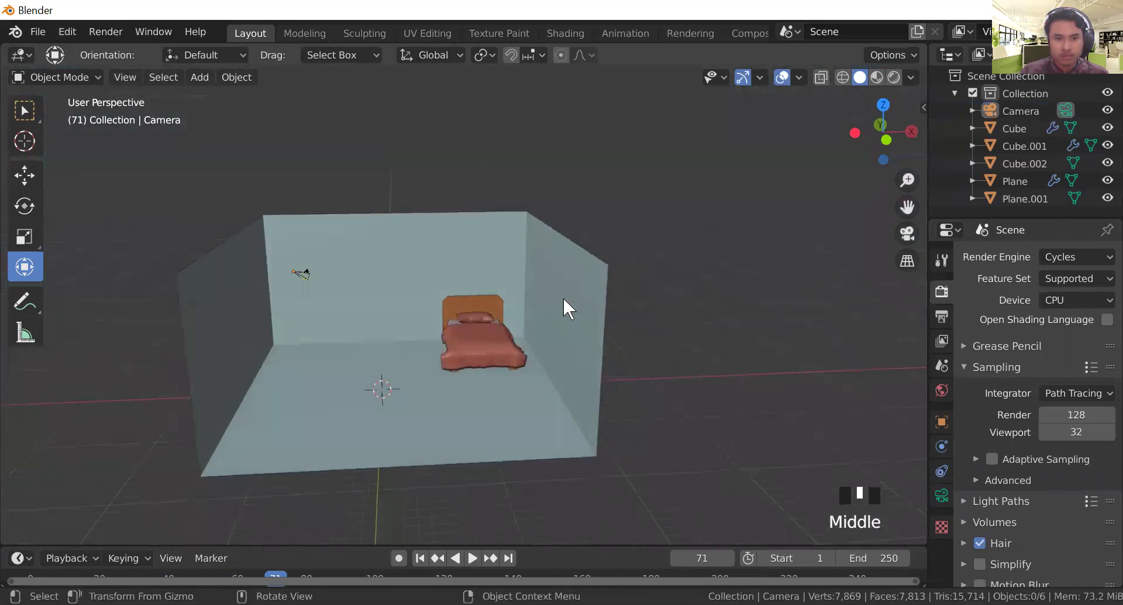
scroll(429, 310, "down", 2)
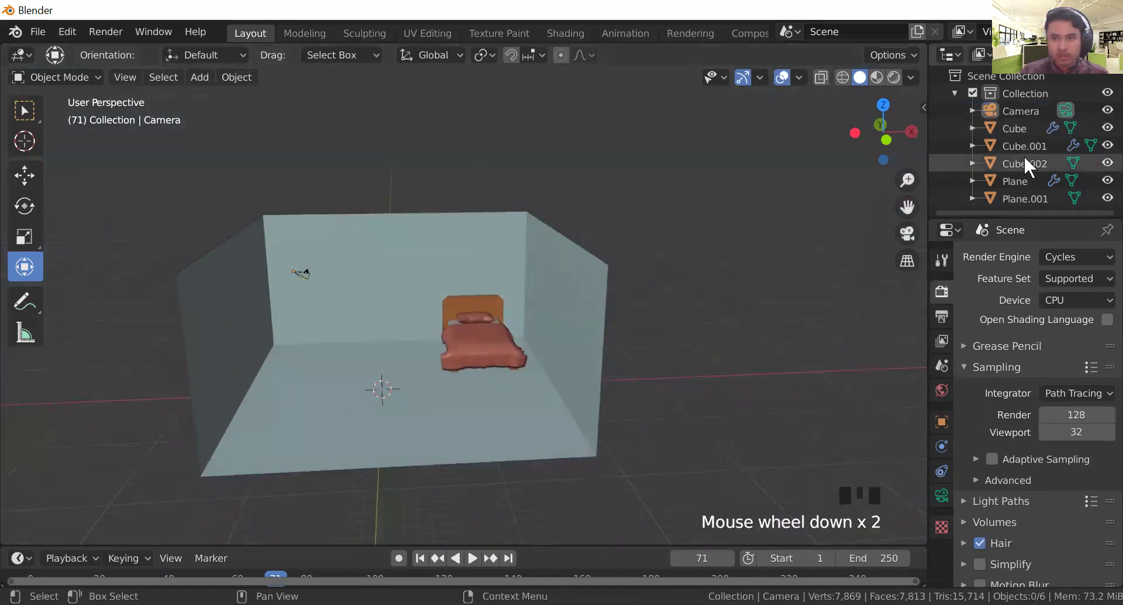
scroll(1016, 181, "down", 2)
scroll(1031, 97, "up", 1)
scroll(1025, 164, "down", 1)
scroll(1024, 202, "down", 2)
left_click(1036, 210)
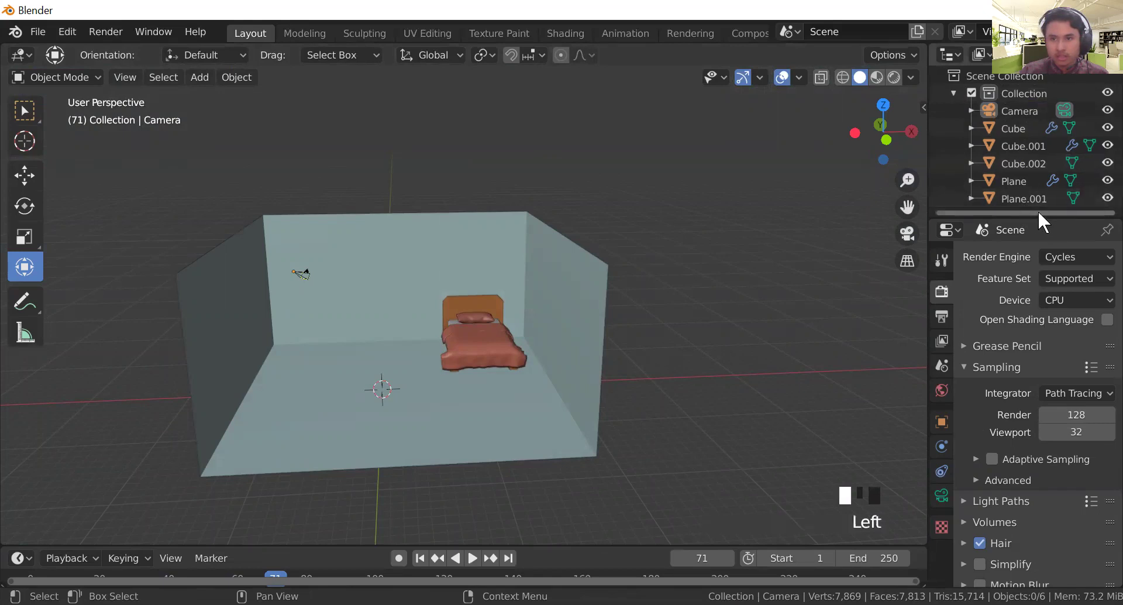
middle_click_drag(605, 346, 480, 253)
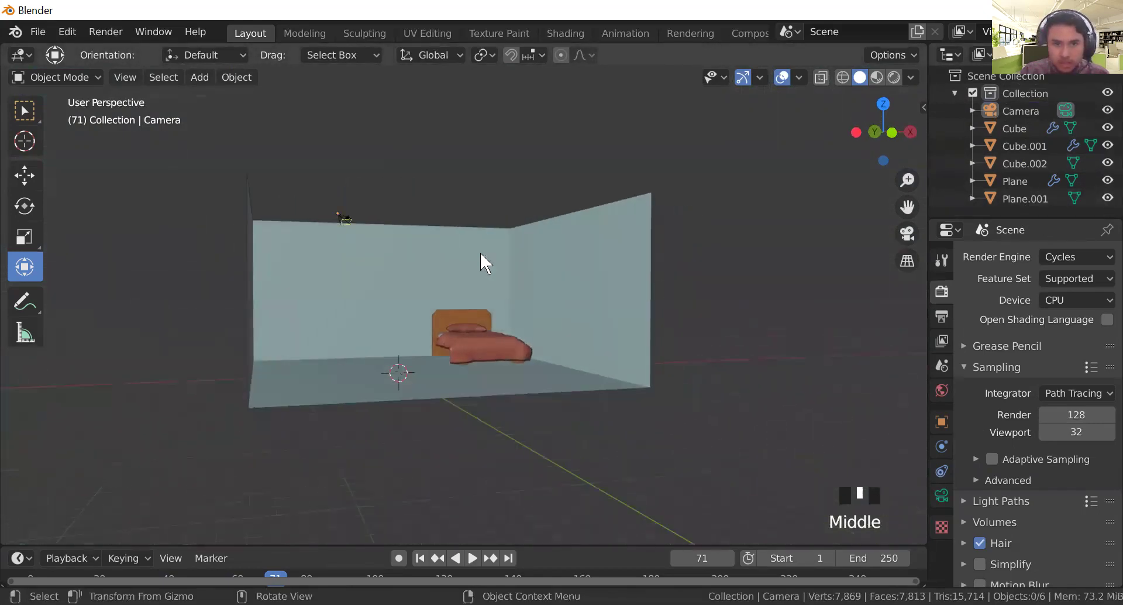
scroll(491, 327, "up", 3)
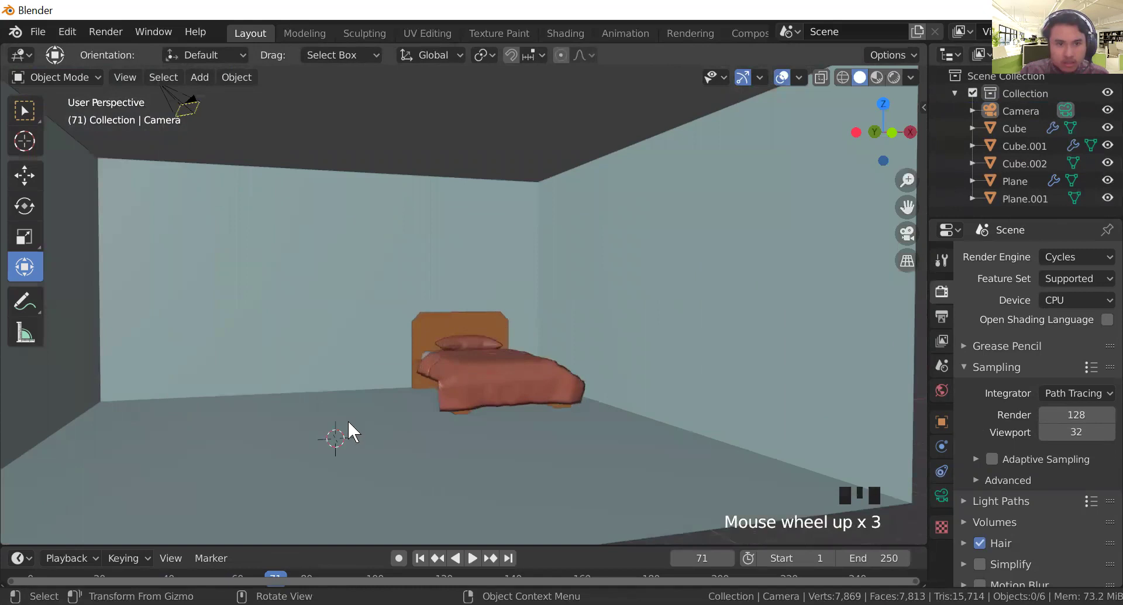
scroll(351, 424, "down", 3)
middle_click_drag(694, 358, 715, 374)
scroll(1028, 185, "up", 3)
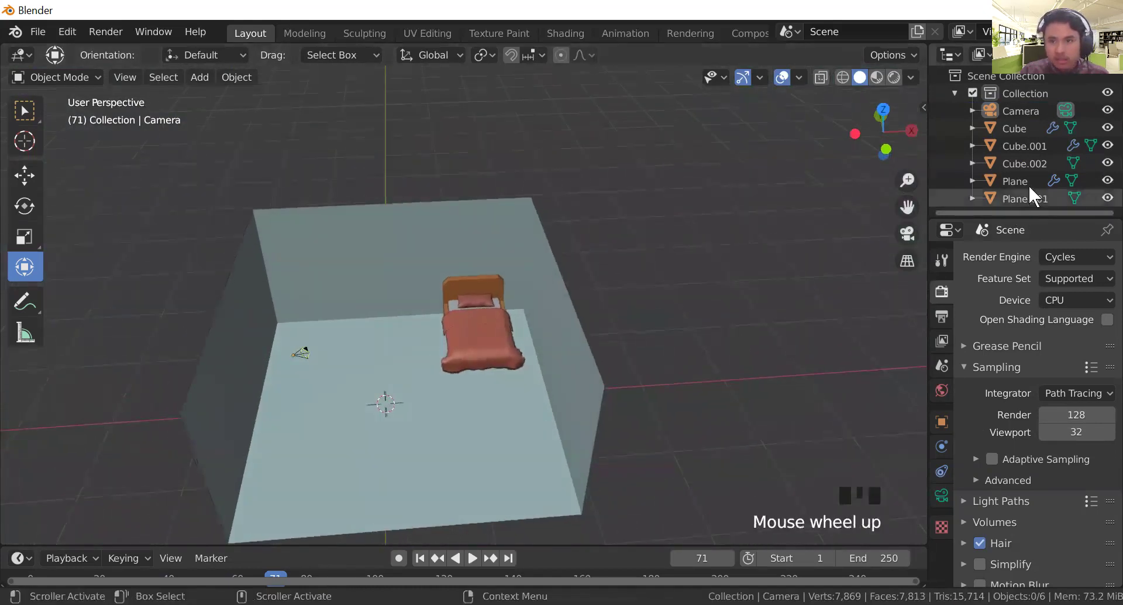
scroll(1028, 182, "down", 3)
Step: Add an area light at the scene's centre and move it about 23 m, mostly upward, to above the room
left_click(197, 77)
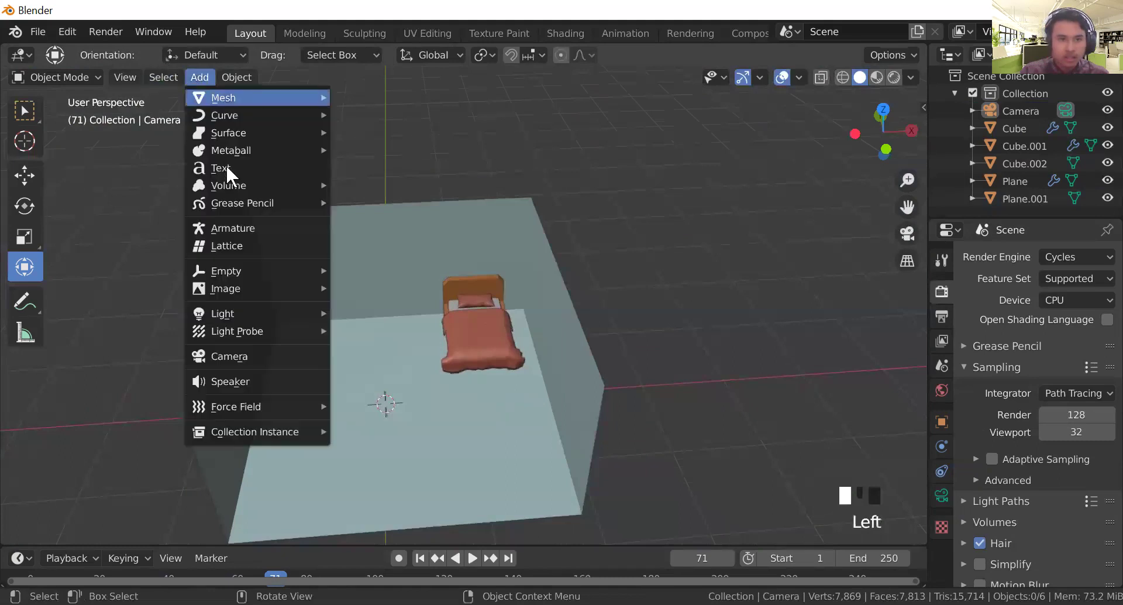
mouse_move(227, 309)
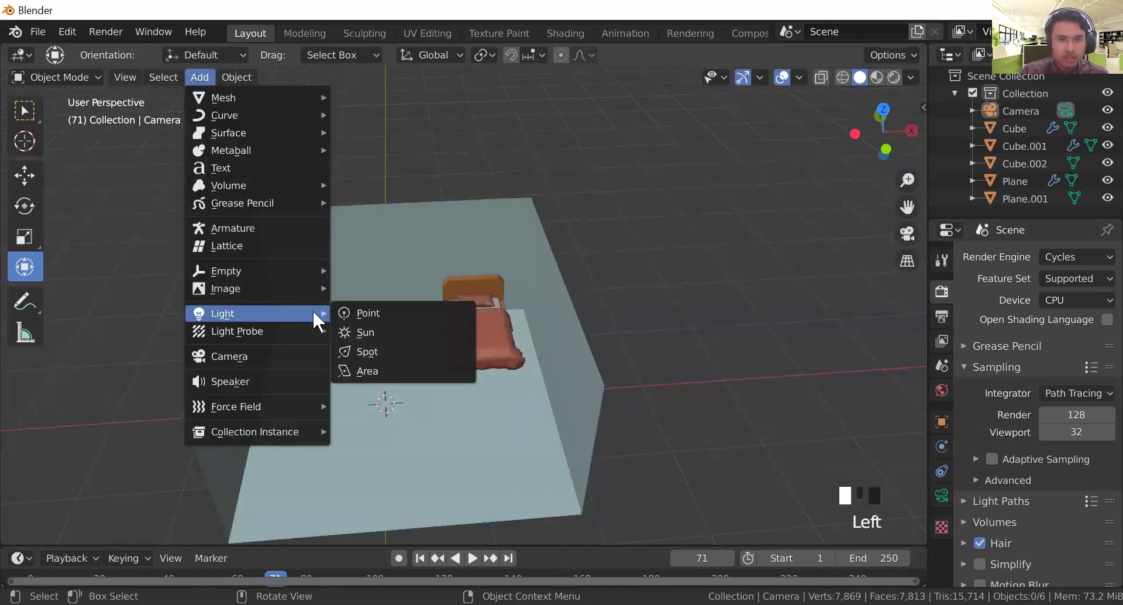
left_click(358, 367)
middle_click_drag(406, 387, 408, 332)
scroll(1024, 153, "down", 2)
scroll(1022, 176, "down", 2)
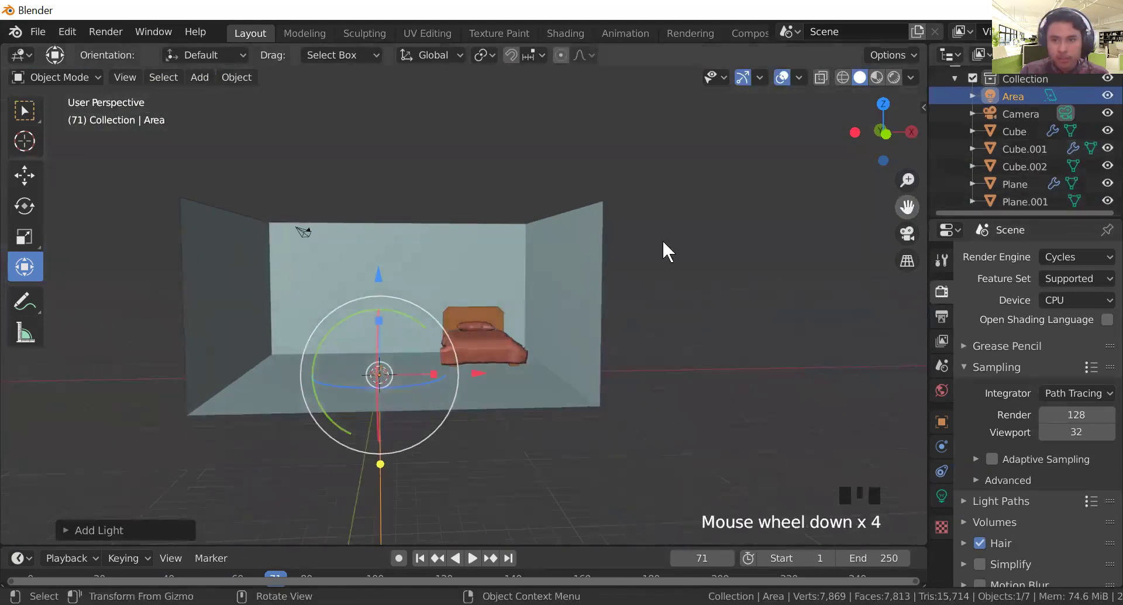
key("g")
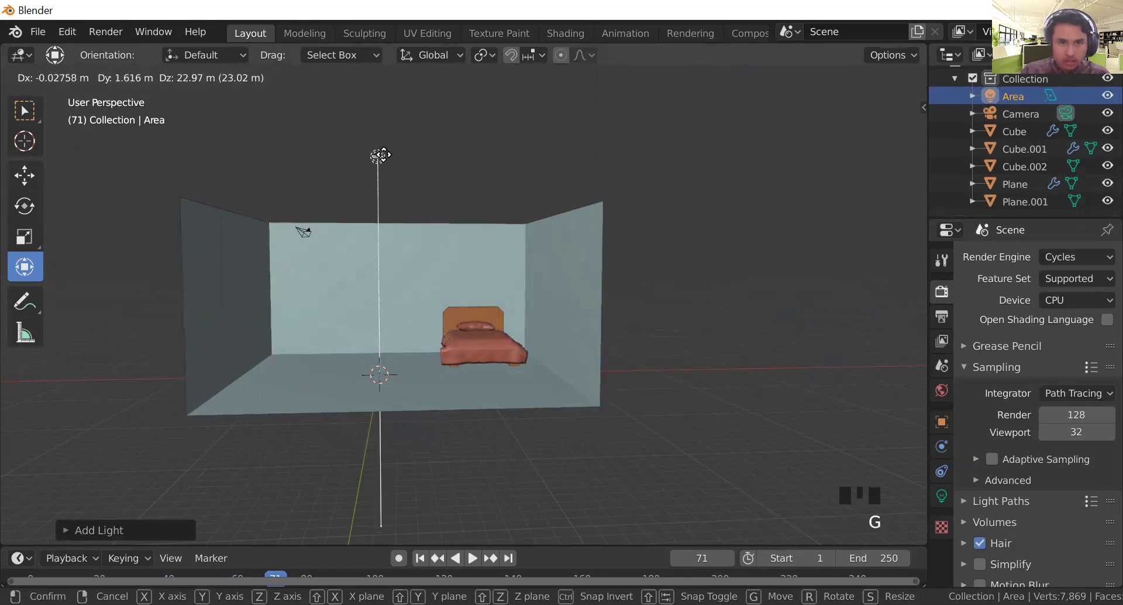
left_click(386, 166)
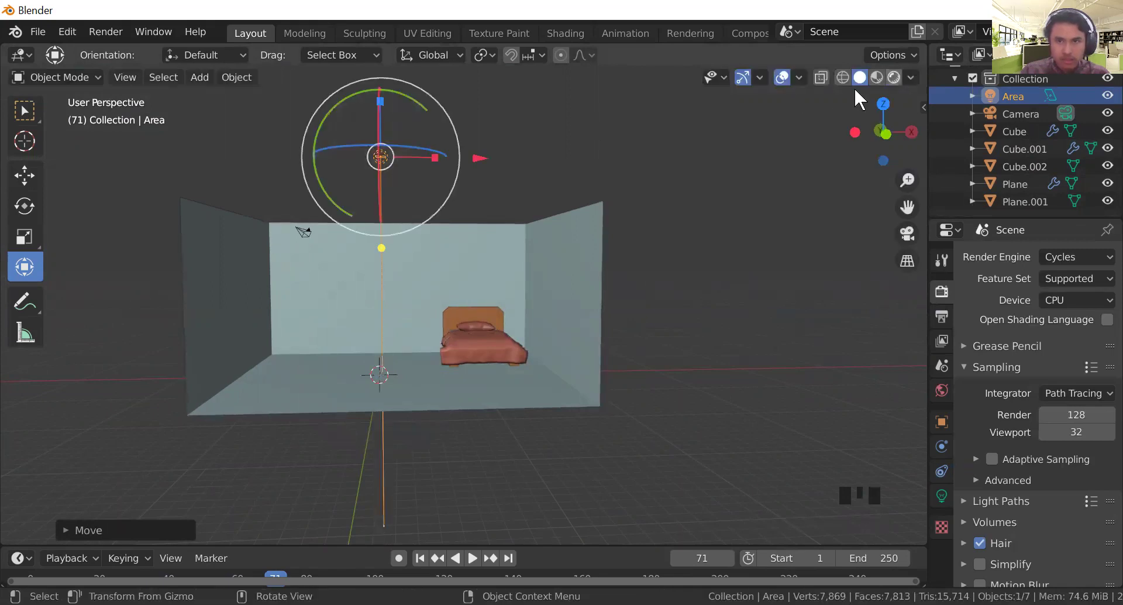
Step: Switch the viewport to Rendered shading and view the lit room from a slightly higher angle
left_click(872, 78)
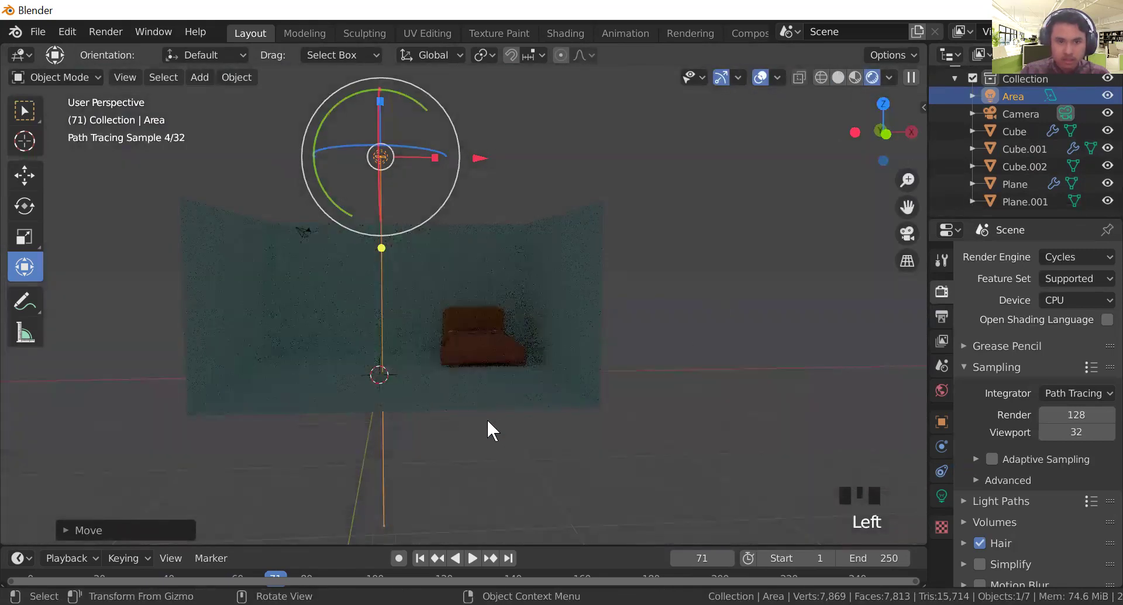
middle_click_drag(487, 419, 491, 455)
middle_click_drag(698, 293, 676, 254)
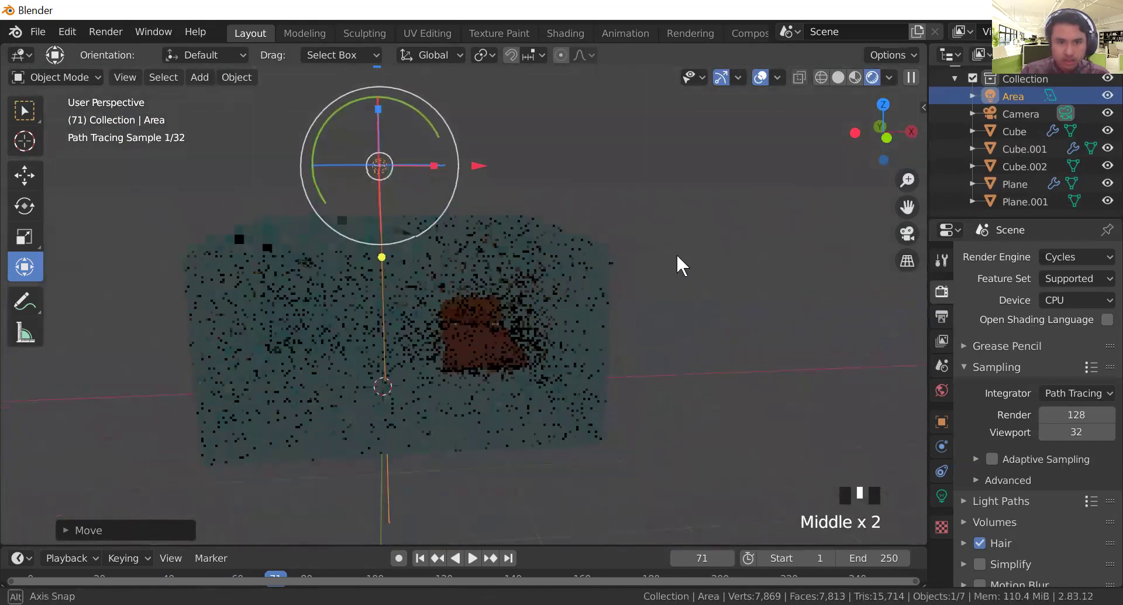
Step: Set the render engine to Eevee and inspect the bed's lighting up close and from afar
left_click(1084, 263)
left_click(1077, 272)
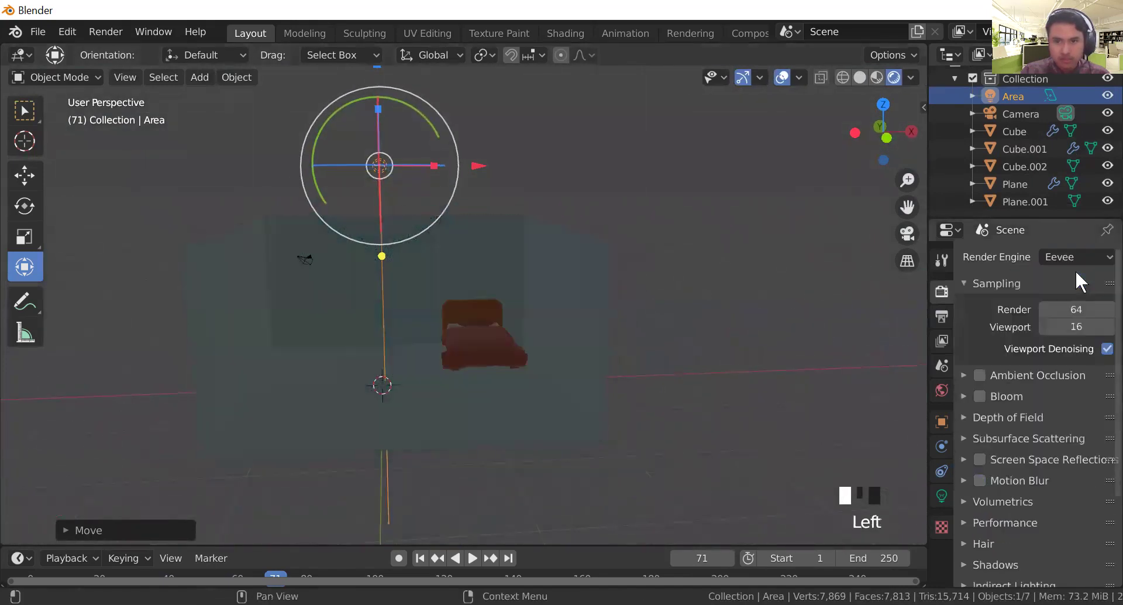
scroll(497, 381, "up", 10)
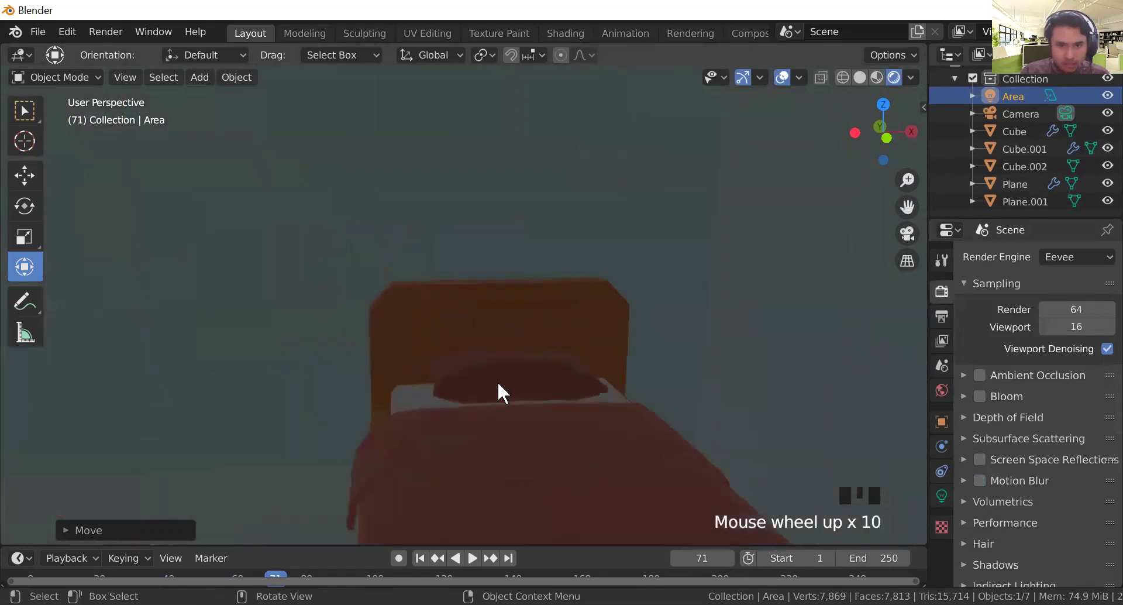
scroll(498, 381, "down", 12)
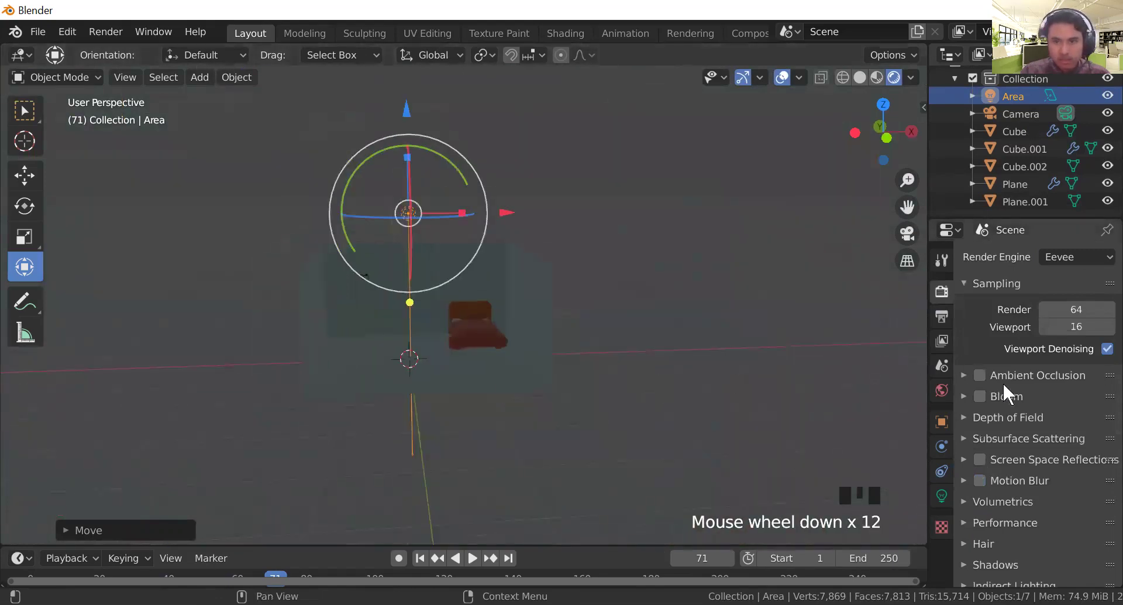
Step: Set the area light's power to 14.2 W, try the Spot type, and change the light's type to Sun
left_click(943, 497)
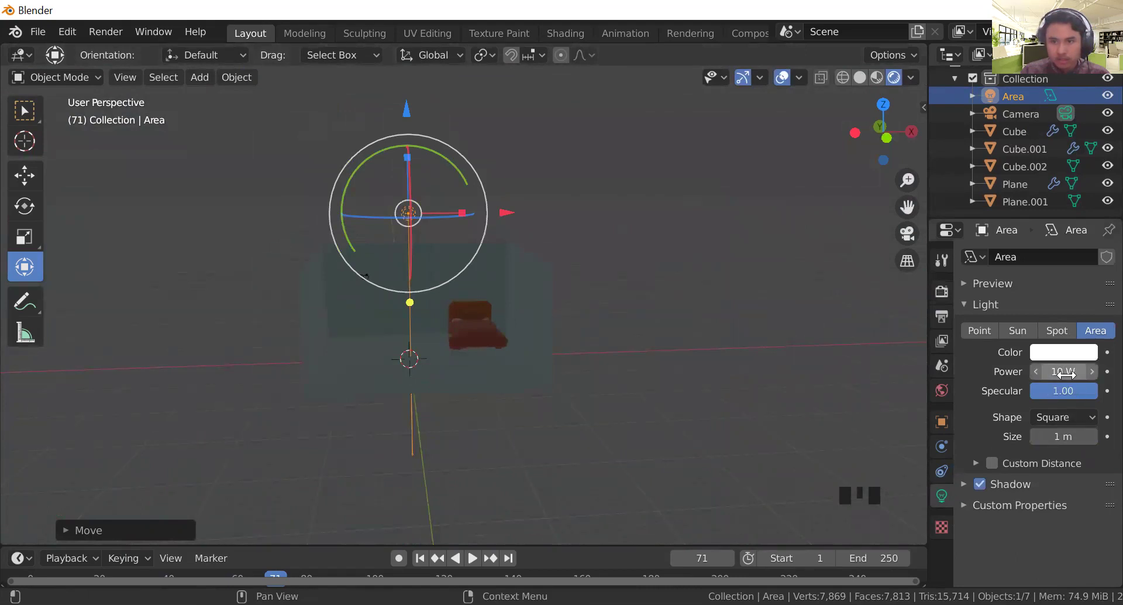
left_click_drag(1063, 372, 1089, 371)
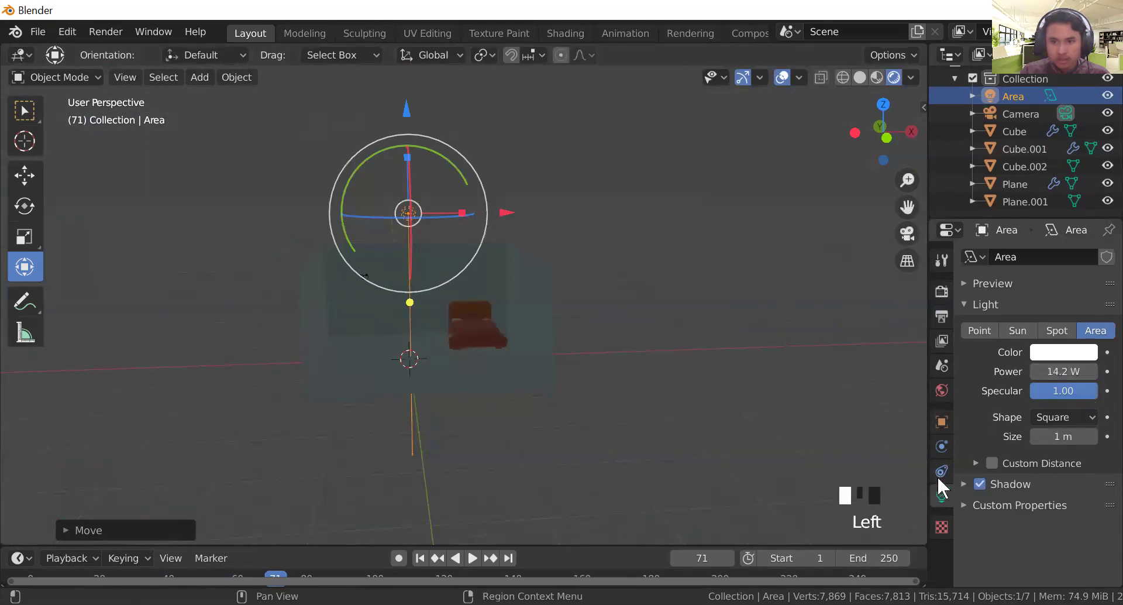
left_click(983, 300)
left_click(984, 300)
left_click(1049, 330)
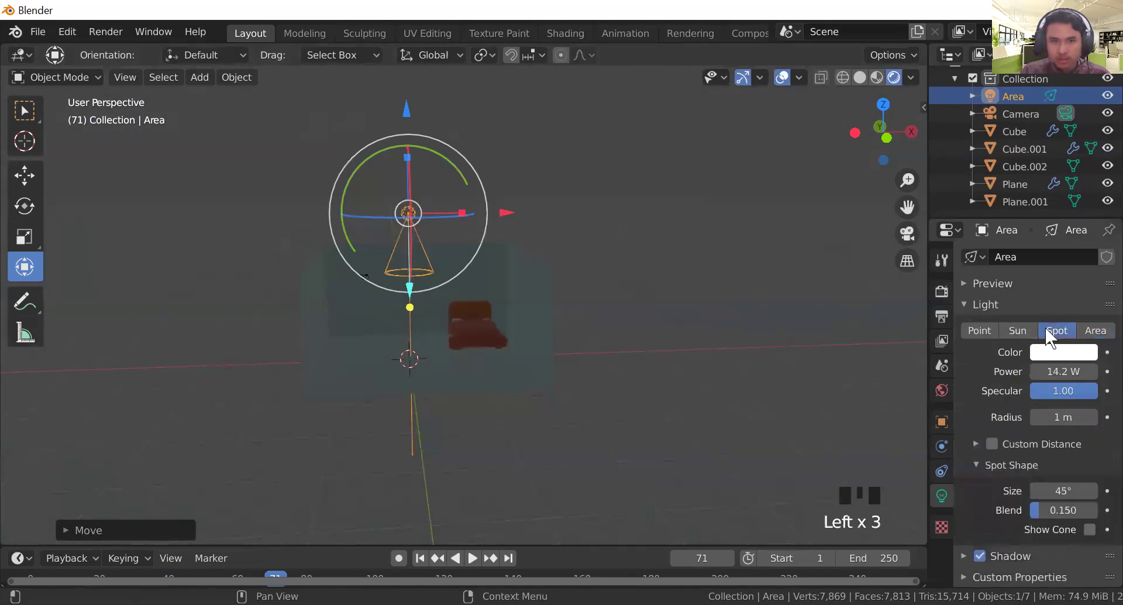
left_click(1021, 332)
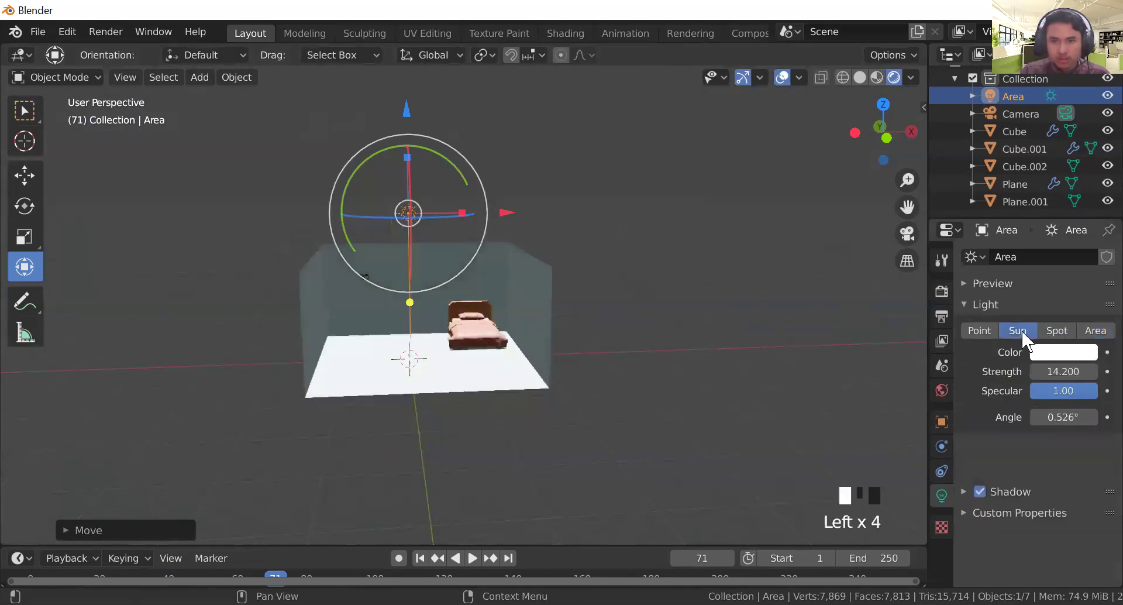
Step: Try the Point type, set the light's type back to Area, and move it down to the upper part of the room
left_click(985, 332)
left_click(1096, 330)
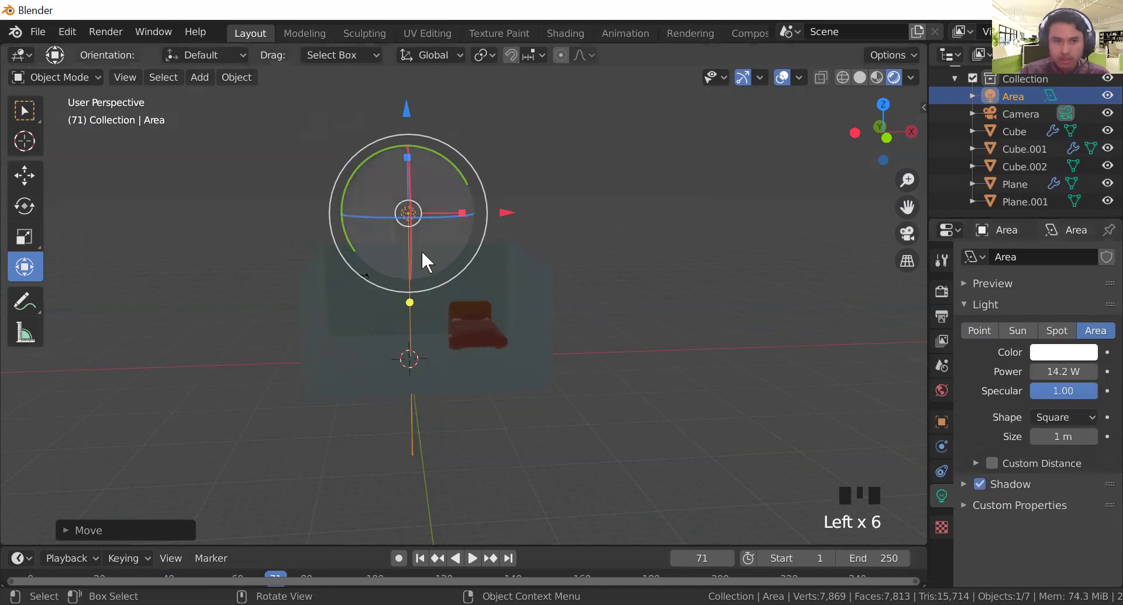
key("g")
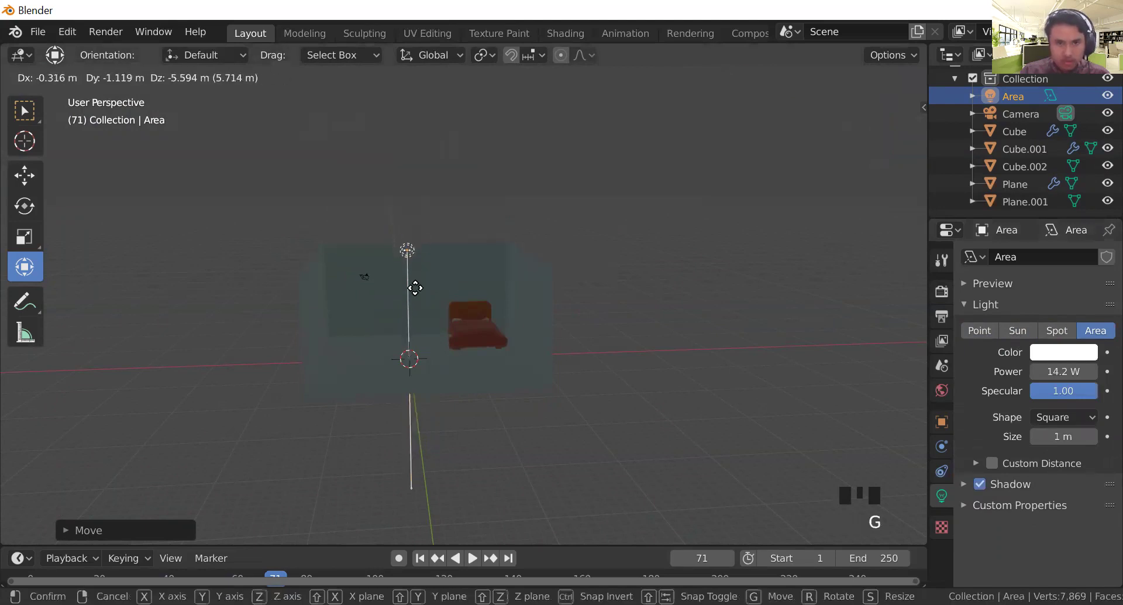
left_click(414, 296)
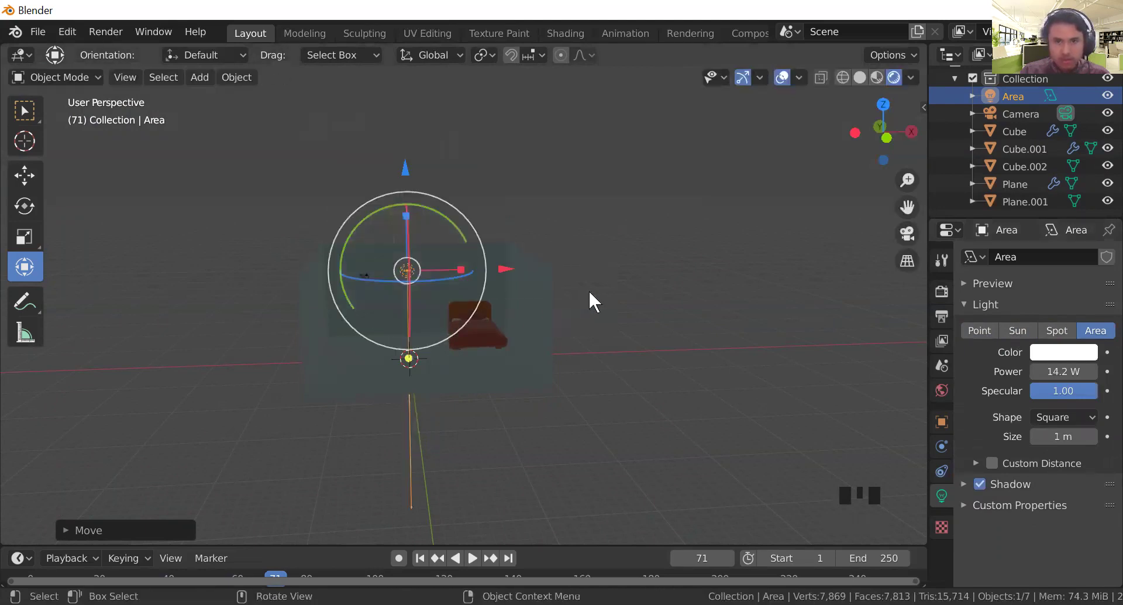
Step: Set the area light's power to 3000 W
middle_click_drag(717, 435, 690, 424)
left_click(1046, 372)
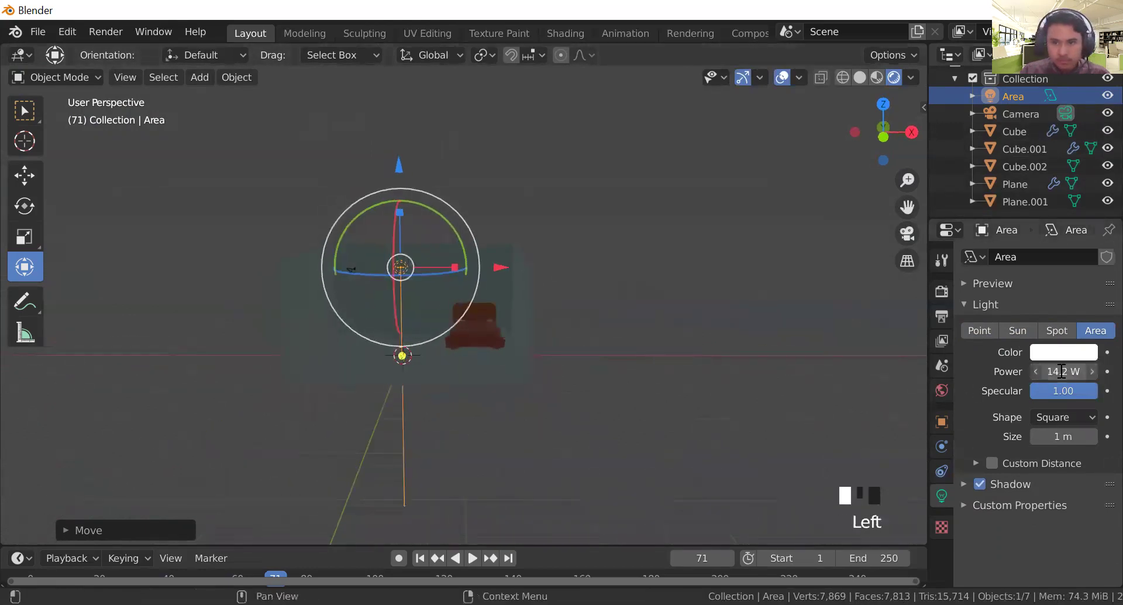
type("3000")
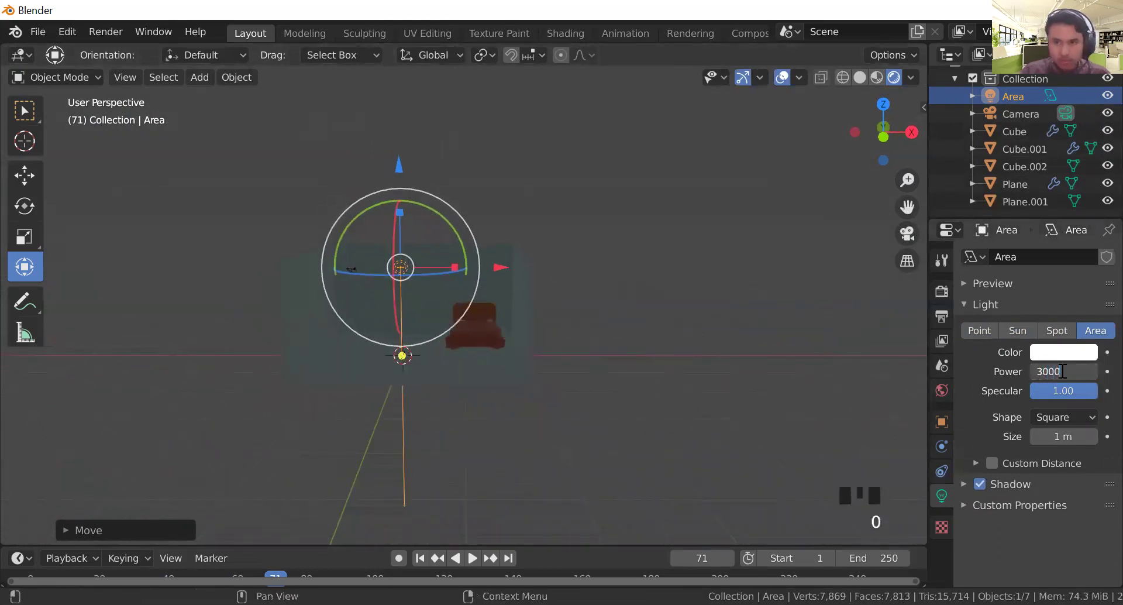
key("Return")
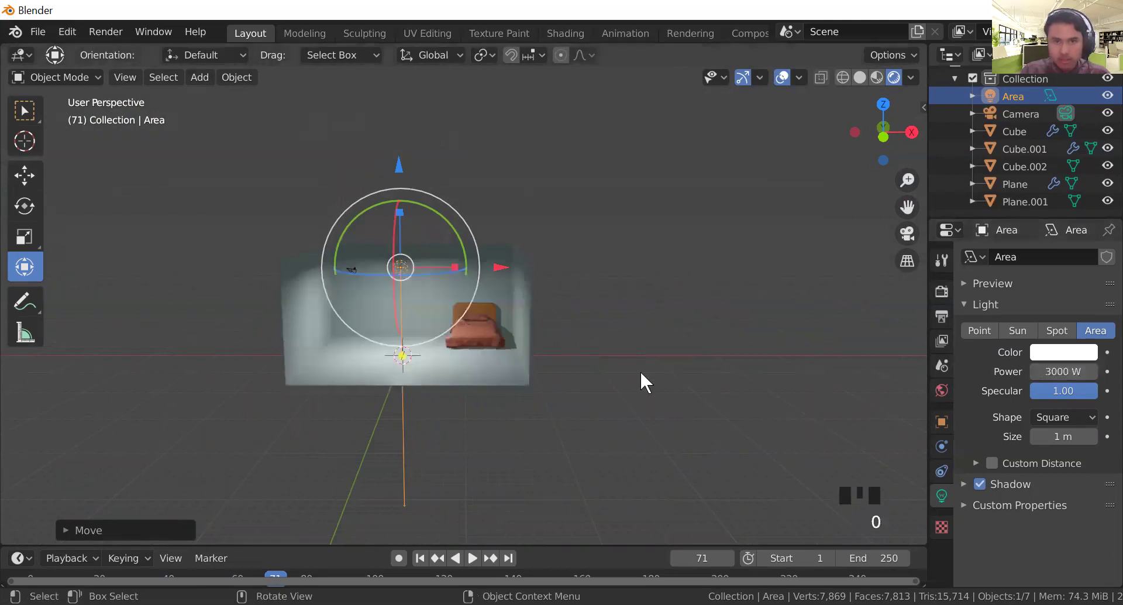
Step: Raise the area light about 4 m along the global Z axis and deselect it
left_click(638, 370)
left_click(399, 266)
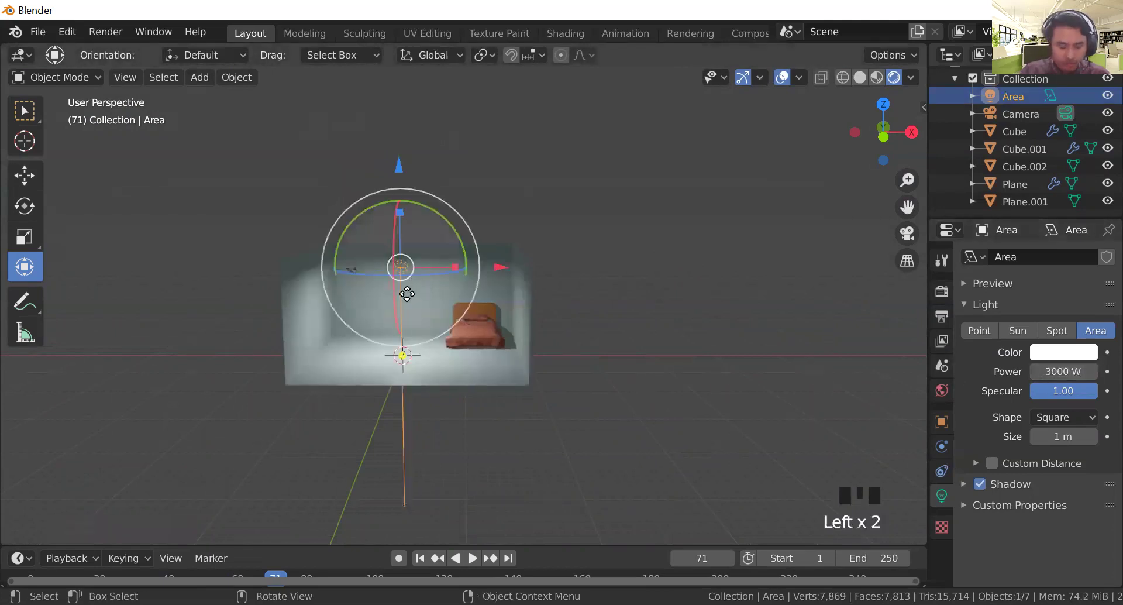
key("g")
middle_click_drag(407, 294, 407, 268)
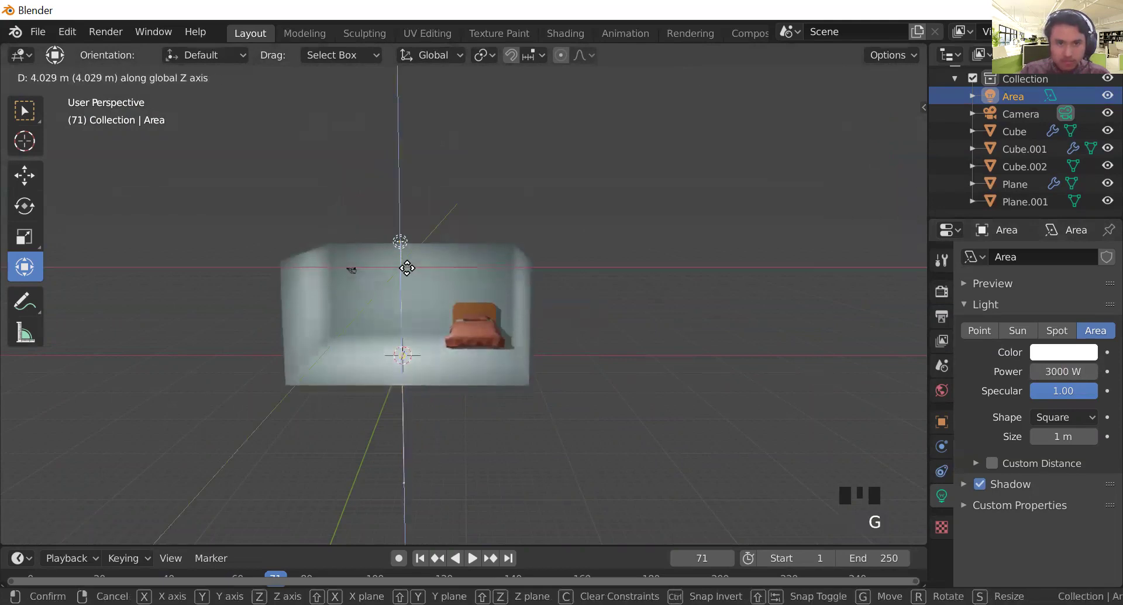
left_click(407, 268)
left_click(632, 437)
Step: Inspect the bed's lighting up close and from above, and switch to an enlarged camera view
scroll(483, 394, "up", 7)
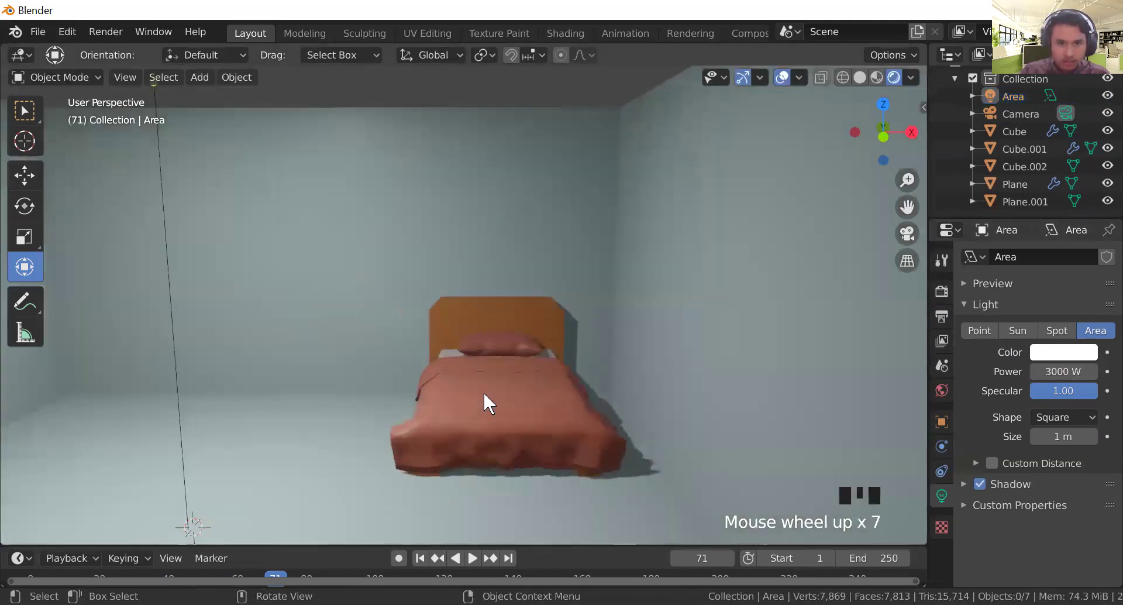
scroll(485, 394, "up", 3)
middle_click_drag(493, 409, 661, 310)
scroll(532, 392, "down", 9)
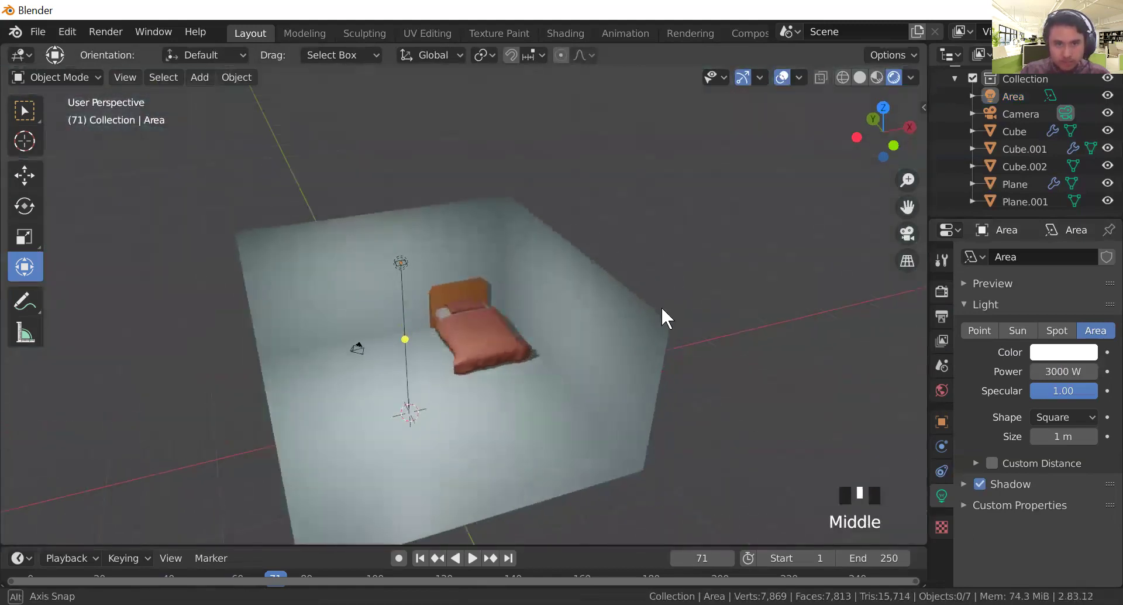
left_click(901, 233)
scroll(541, 328, "up", 4)
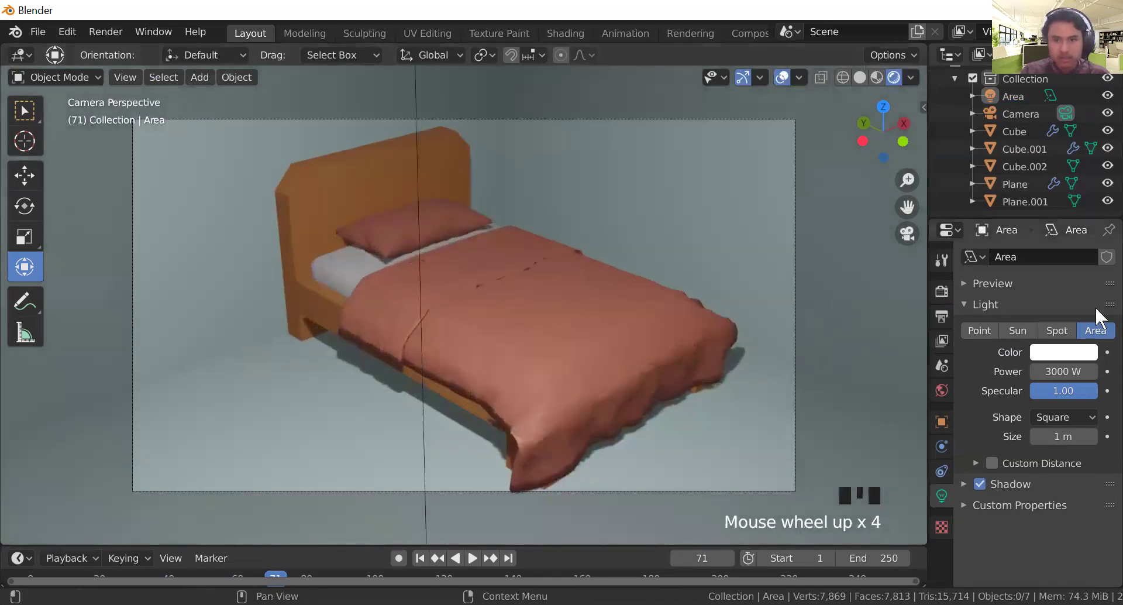
Step: Set the render engine to Cycles and render the camera view as a still image
left_click(941, 291)
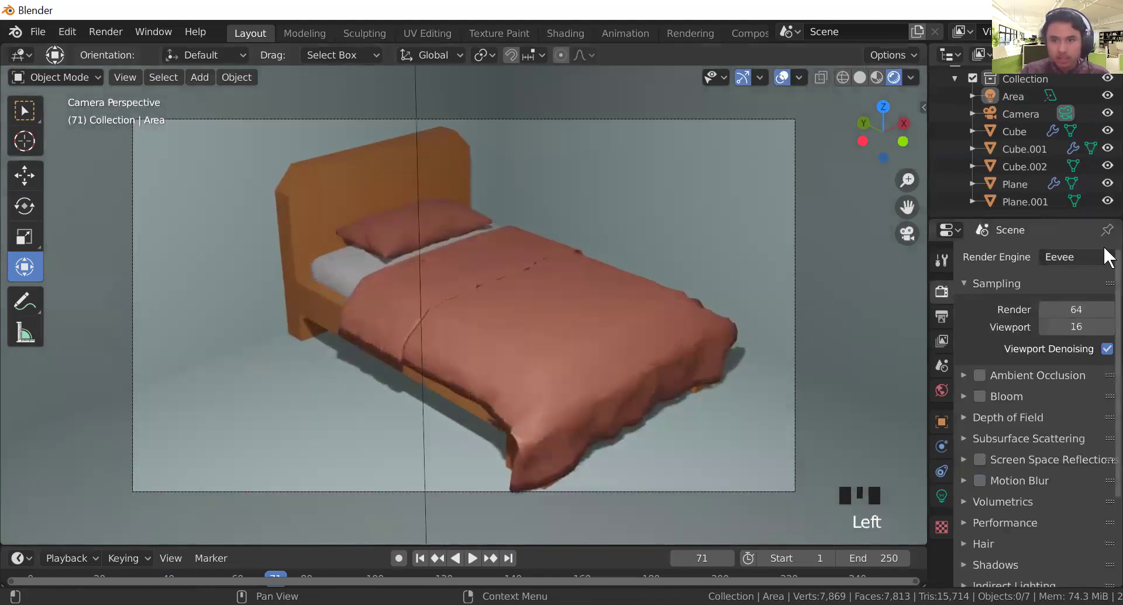
left_click(1059, 257)
left_click(1038, 314)
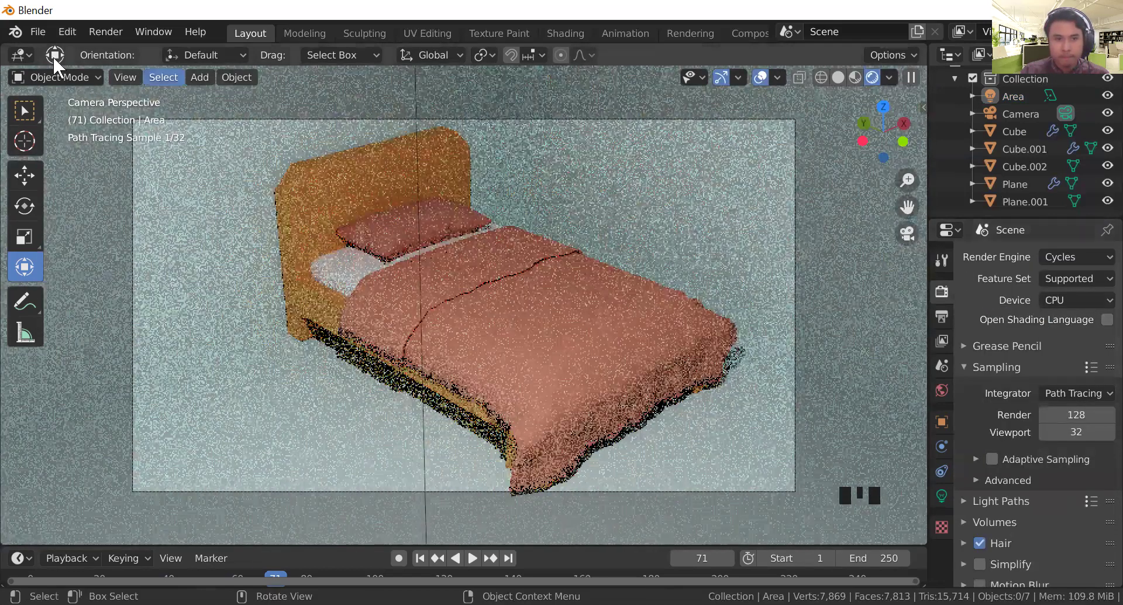
left_click(101, 29)
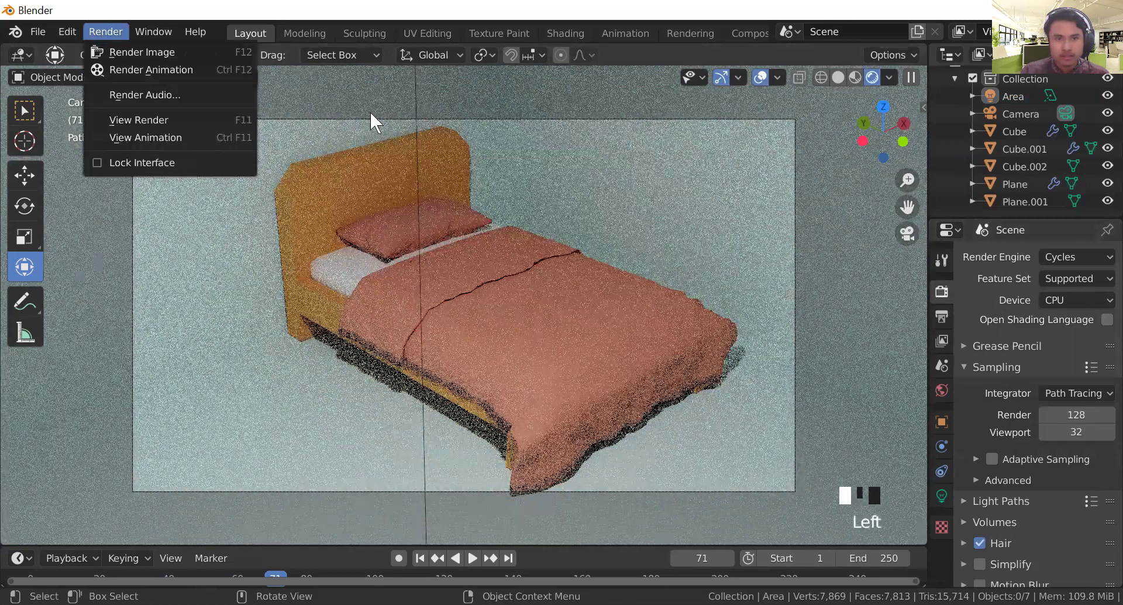
left_click(106, 30)
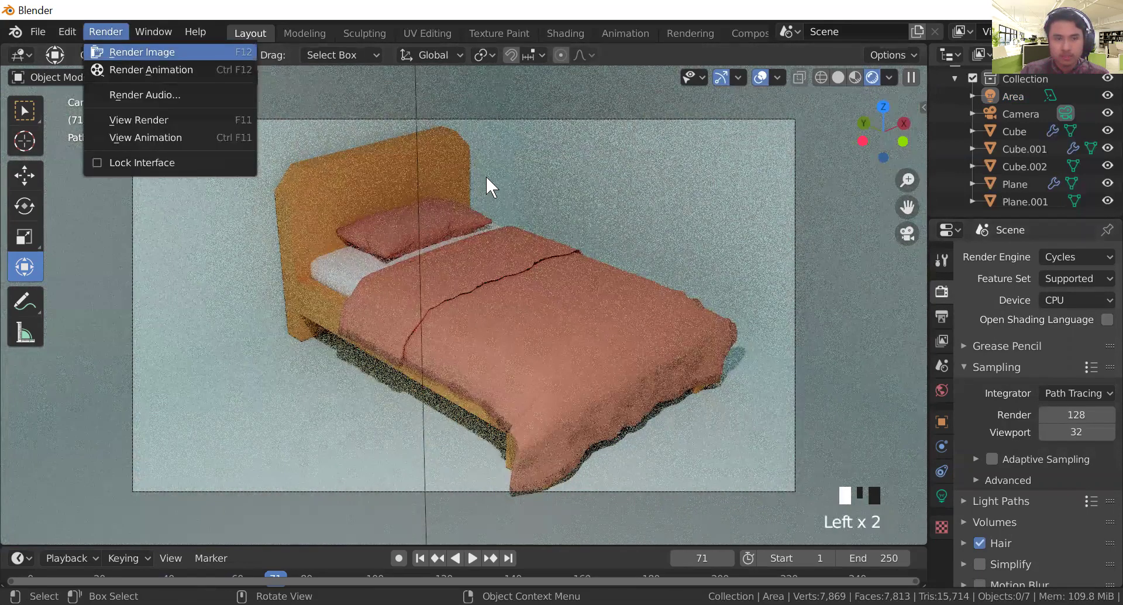
key("F12")
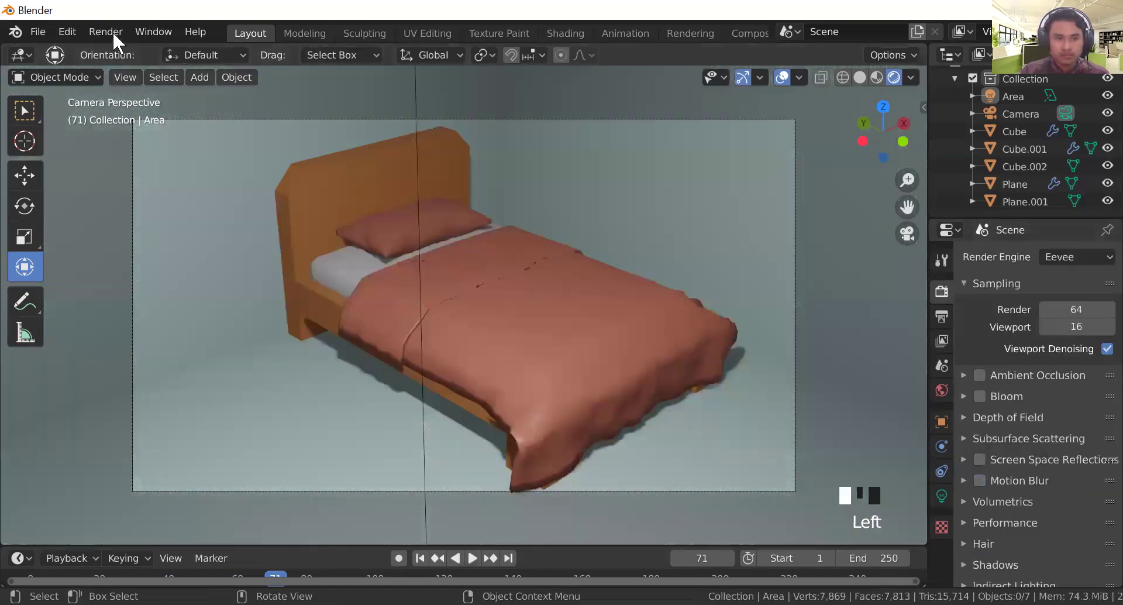
Step: Render the camera view as a still image with the Eevee engine
left_click(111, 31)
left_click(127, 53)
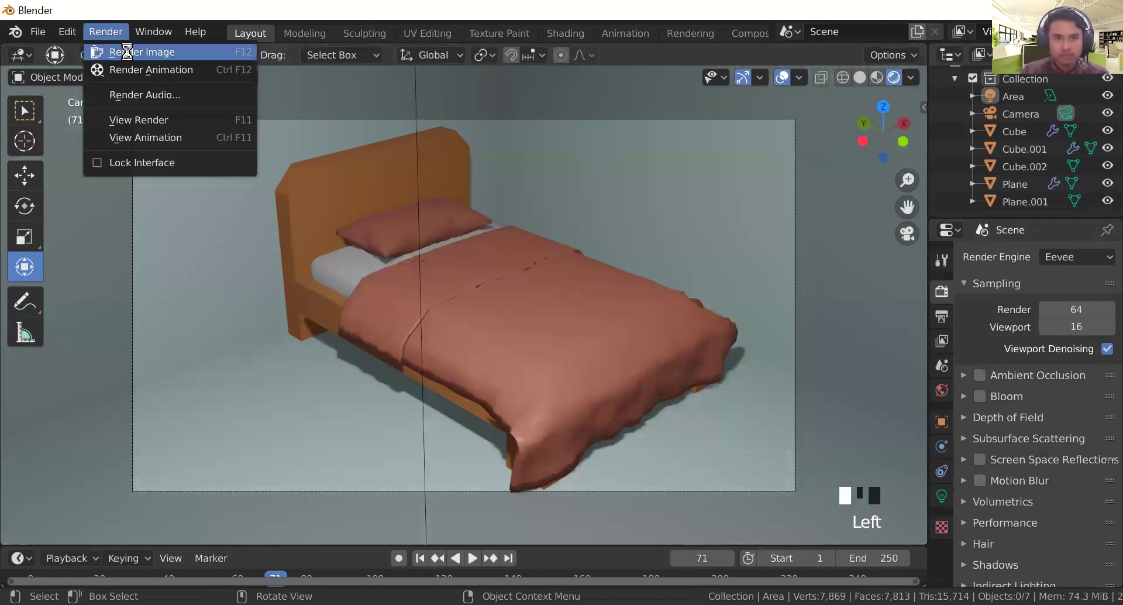